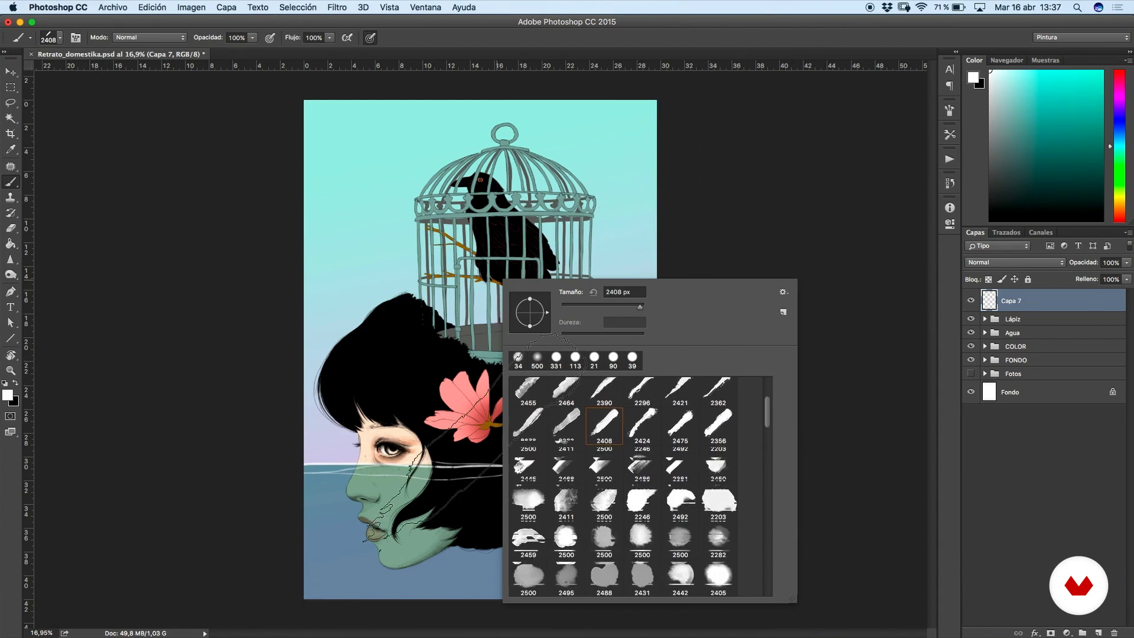
- Browse the large brush presets and sample several watercolour stain tips around 2400–2500 px
{"action": "left_click", "coordinate": [604, 538]}
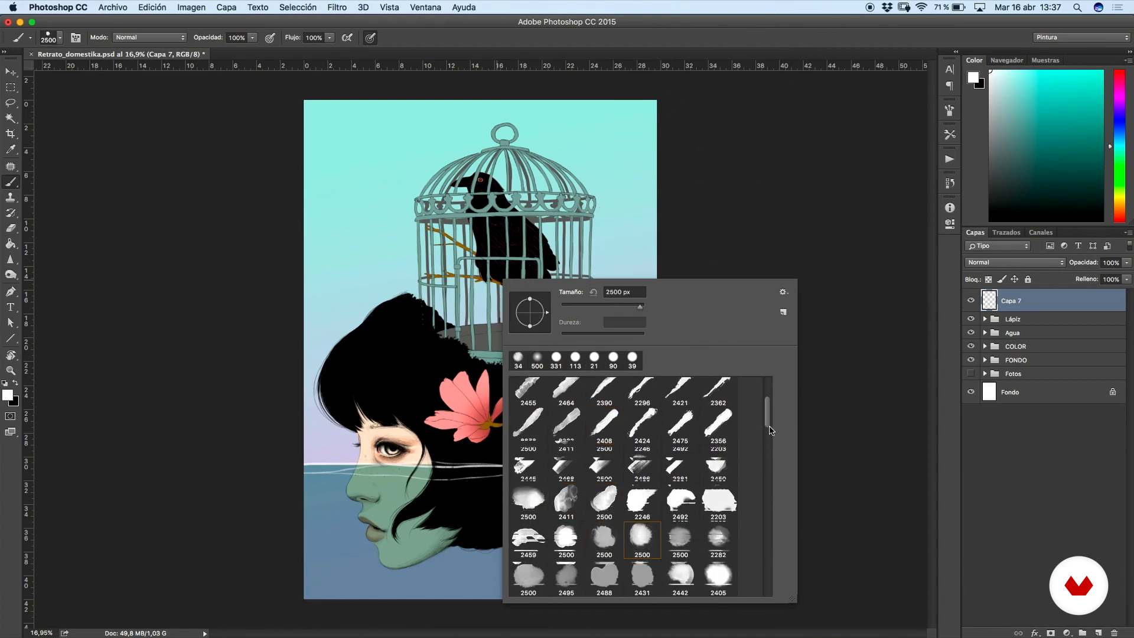
{"action": "scroll", "coordinate": [635, 531], "scroll_direction": "down", "scroll_amount": 5}
{"action": "left_click", "coordinate": [598, 473]}
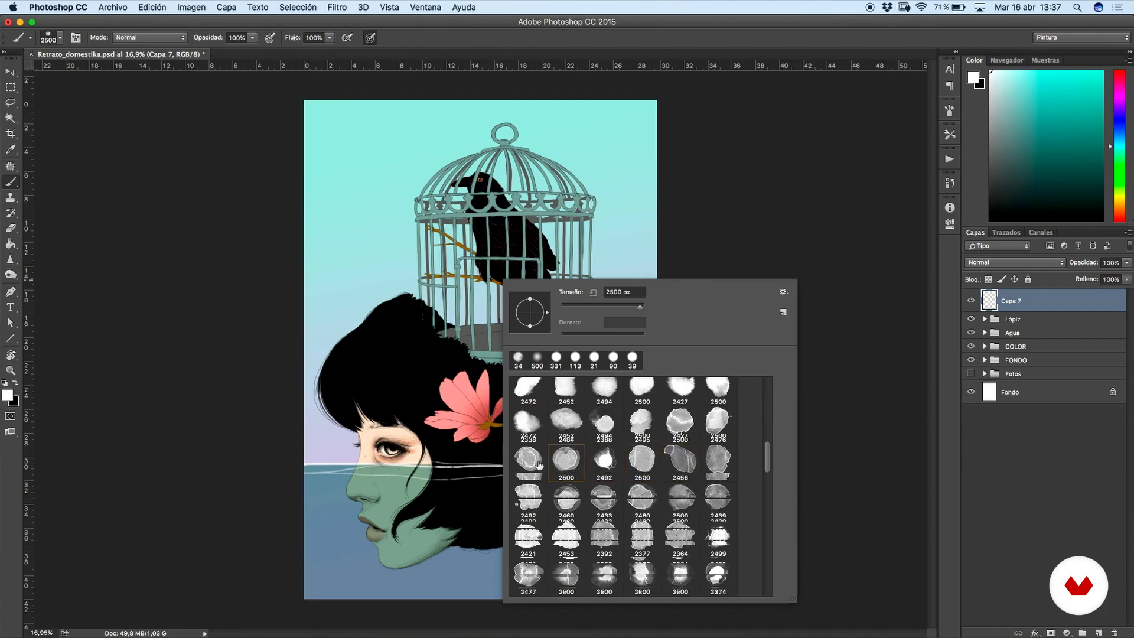
{"action": "left_click", "coordinate": [687, 497]}
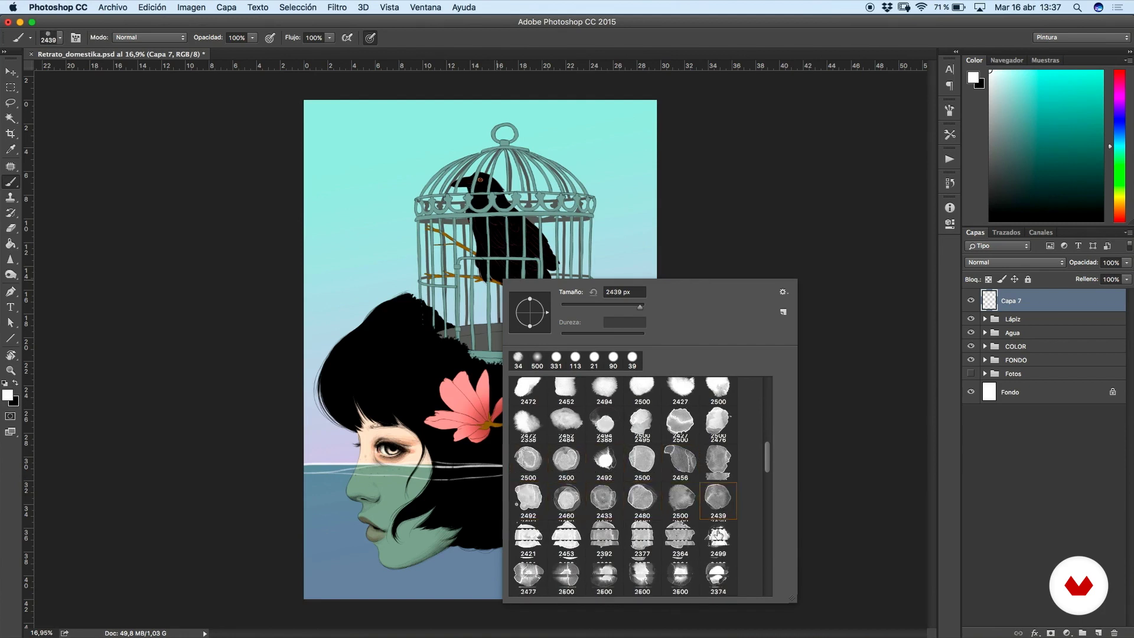
{"action": "left_click", "coordinate": [604, 538]}
{"action": "left_click", "coordinate": [544, 530]}
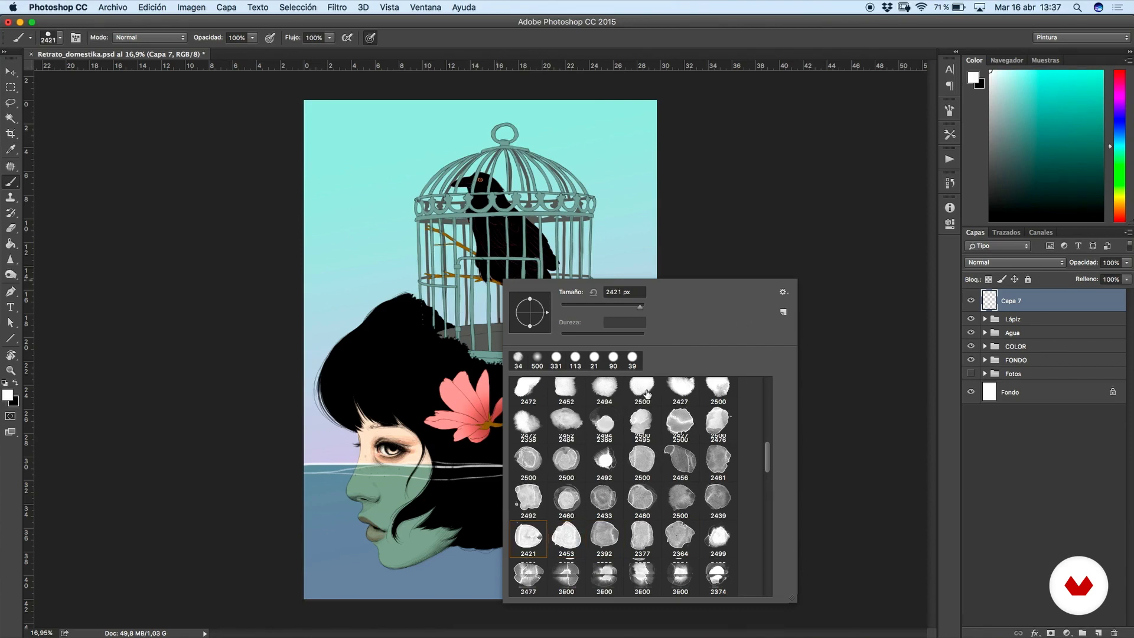
{"action": "scroll", "coordinate": [772, 452], "scroll_direction": "down", "scroll_amount": 3}
{"action": "left_click", "coordinate": [604, 485]}
- Open the preset manager for brushes, look through the loaded brush thumbnails, and close it
{"action": "left_click", "coordinate": [784, 292]}
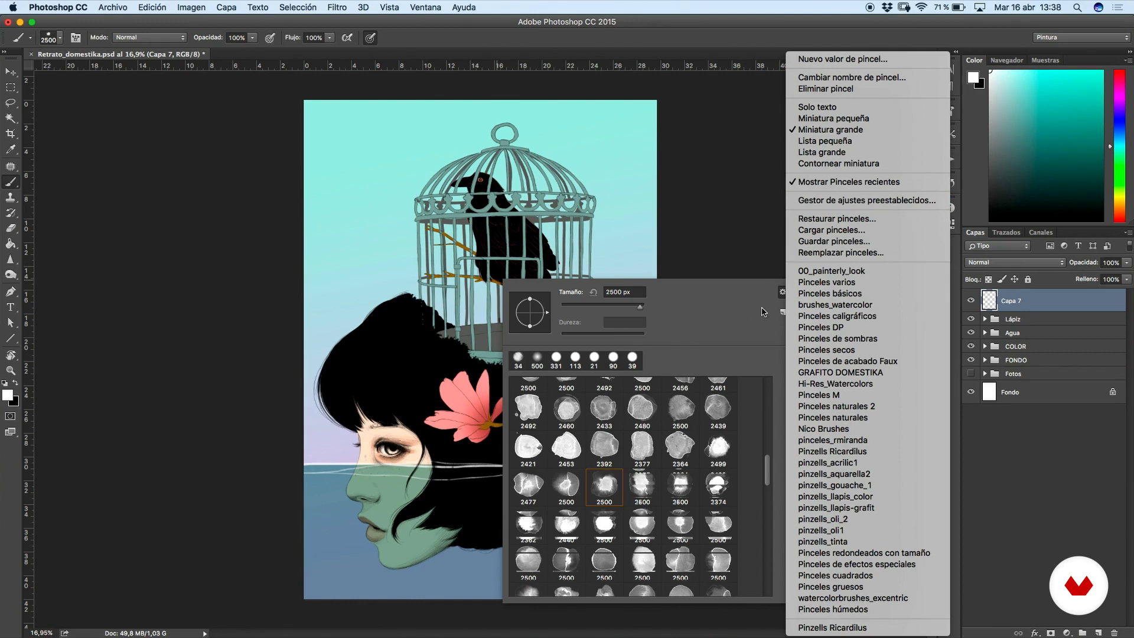
{"action": "left_click", "coordinate": [841, 200]}
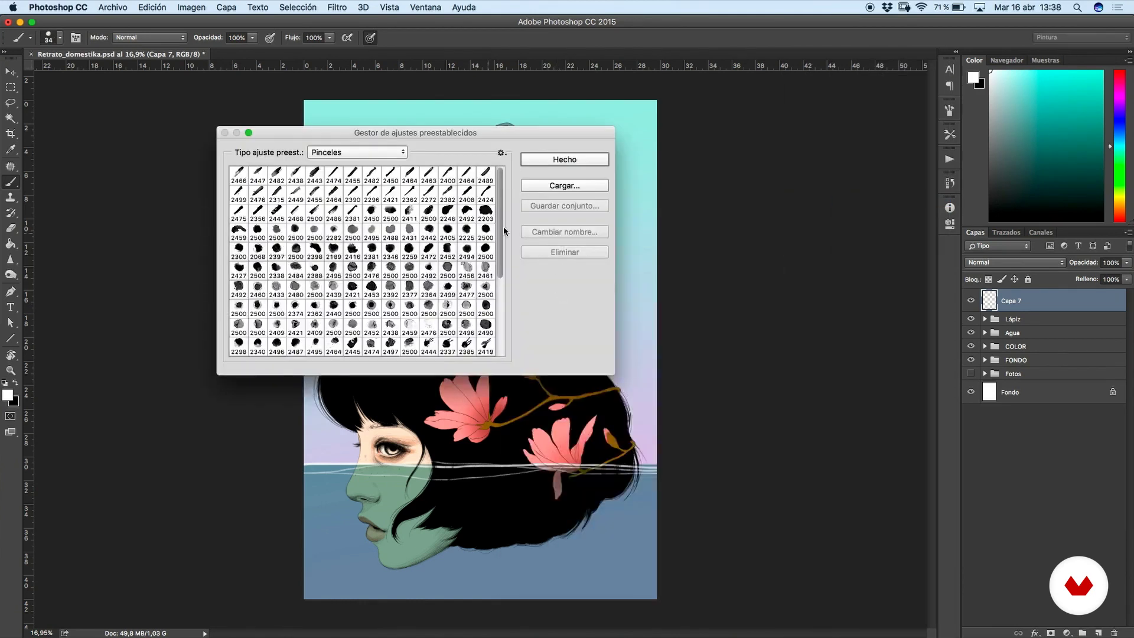
{"action": "scroll", "coordinate": [501, 225], "scroll_direction": "down", "scroll_amount": 5}
{"action": "scroll", "coordinate": [508, 233], "scroll_direction": "up", "scroll_amount": 3}
{"action": "left_click", "coordinate": [391, 233]}
{"action": "left_click_drag", "start_coordinate": [387, 230], "coordinate": [388, 238]}
{"action": "scroll", "coordinate": [454, 248], "scroll_direction": "down", "scroll_amount": 3}
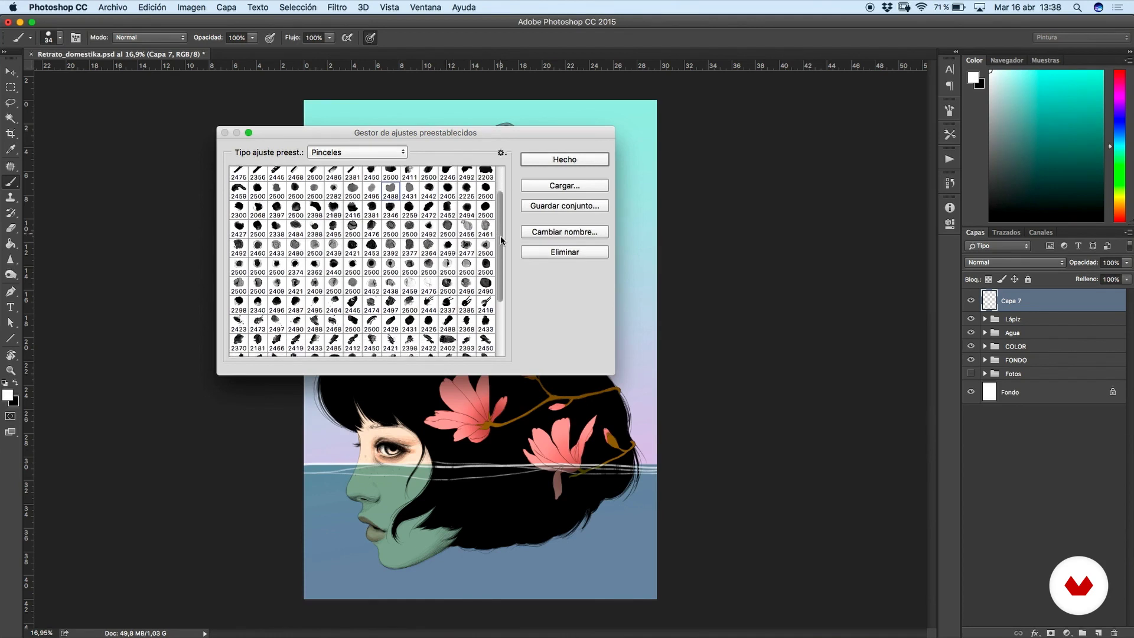
{"action": "scroll", "coordinate": [501, 239], "scroll_direction": "down", "scroll_amount": 5}
{"action": "scroll", "coordinate": [513, 188], "scroll_direction": "up", "scroll_amount": 7}
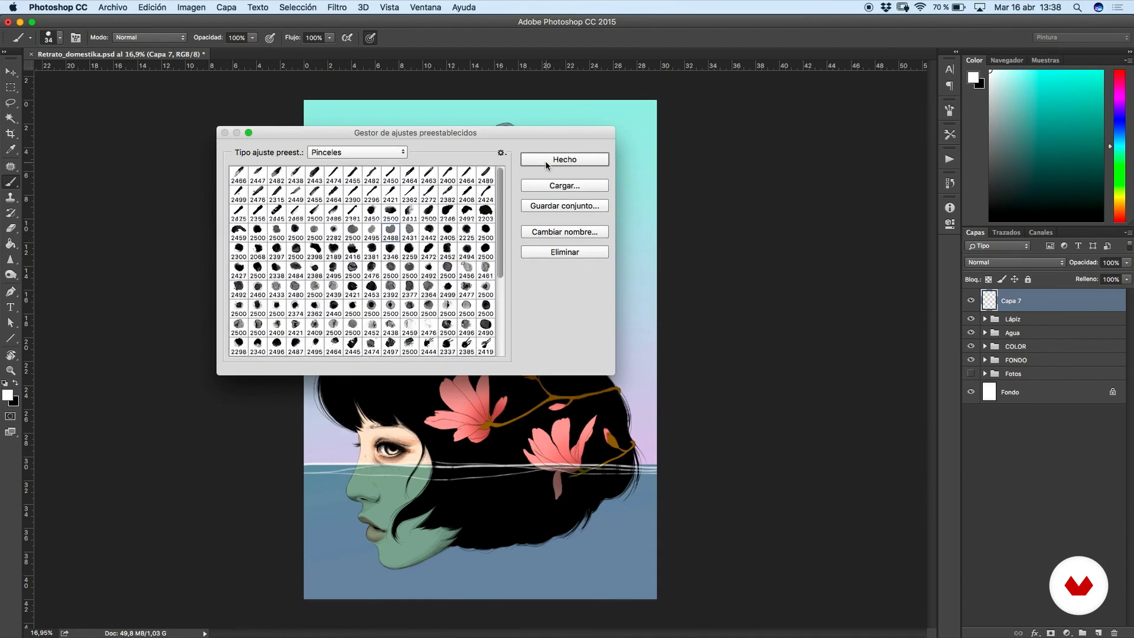
{"action": "left_click", "coordinate": [546, 161]}
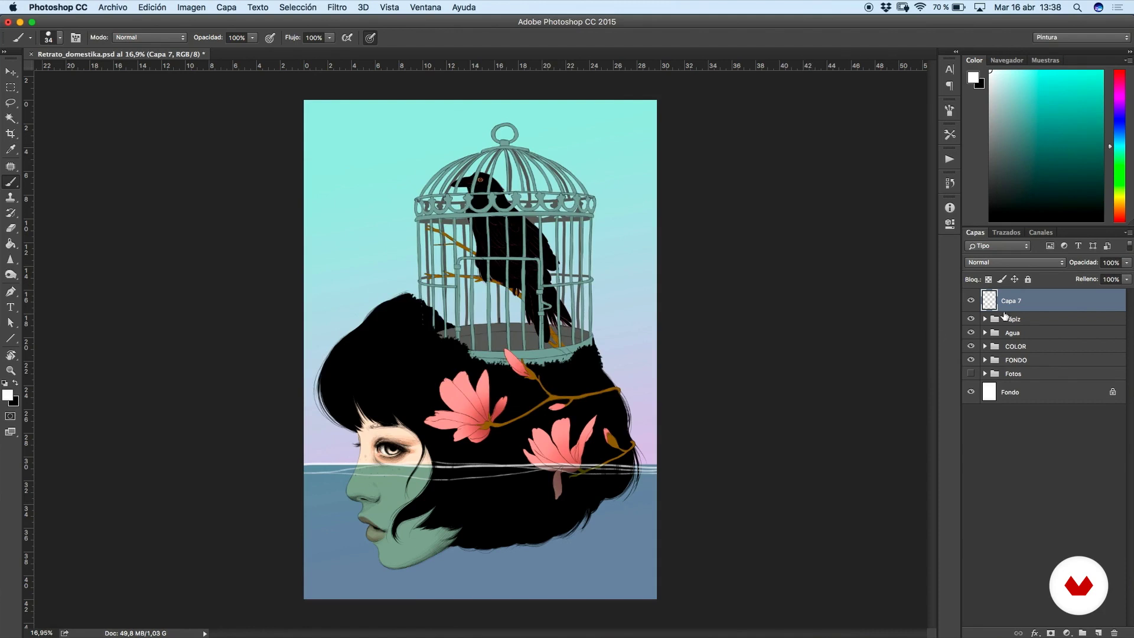
- Delete the empty layer Capa 7 and expand the COLOR group and its Cara subgroup
{"action": "left_click", "coordinate": [985, 346]}
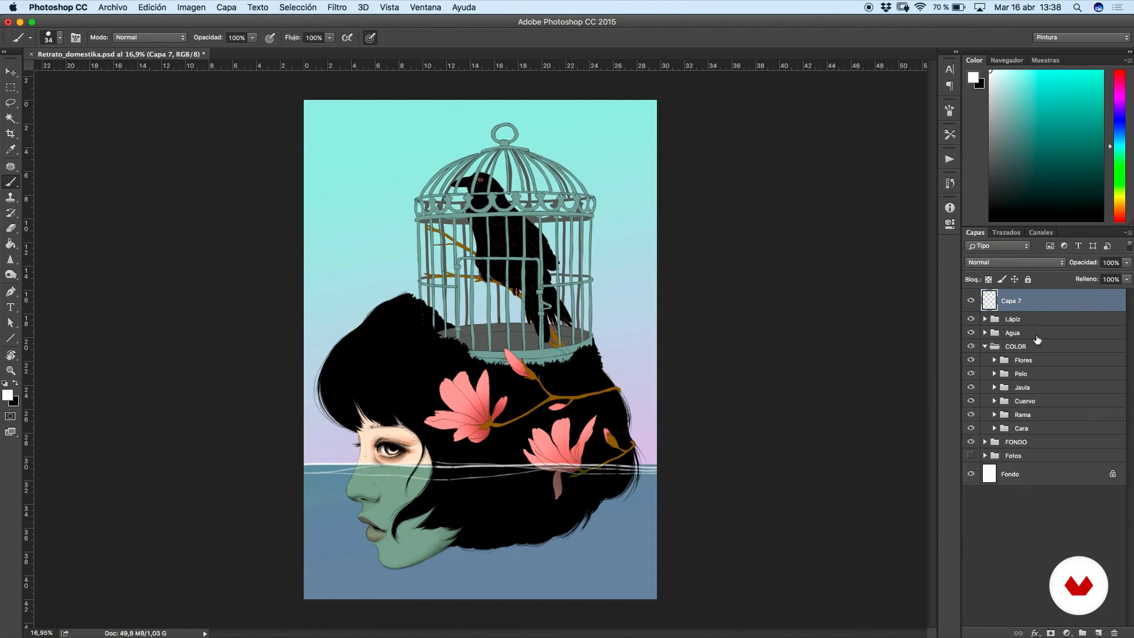
{"action": "key", "text": "BackSpace"}
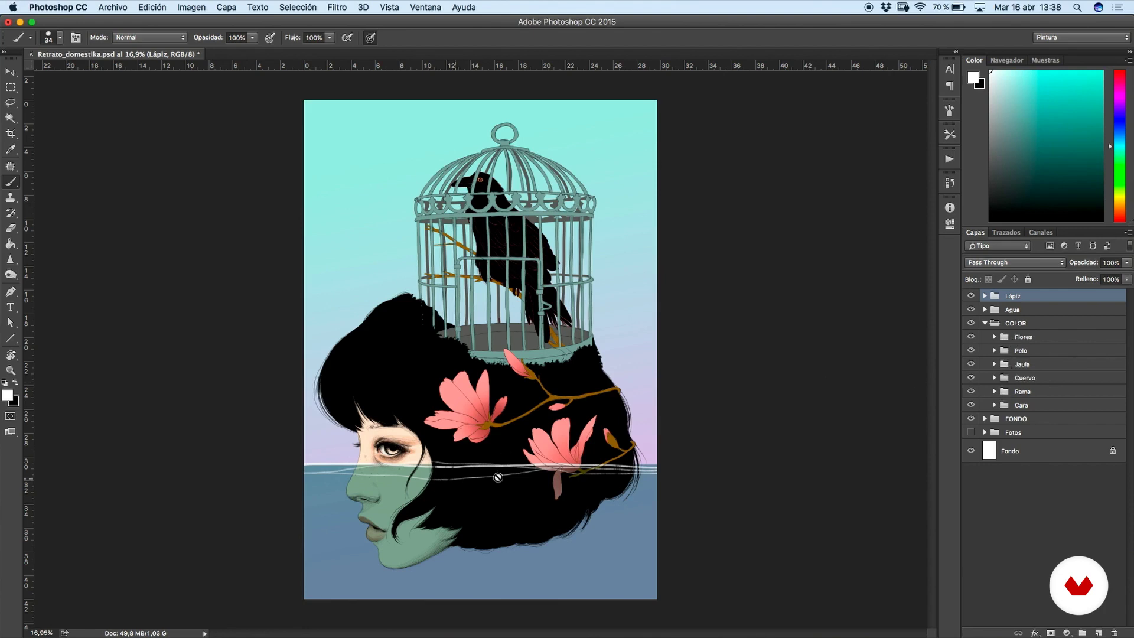
{"action": "left_click", "coordinate": [995, 405]}
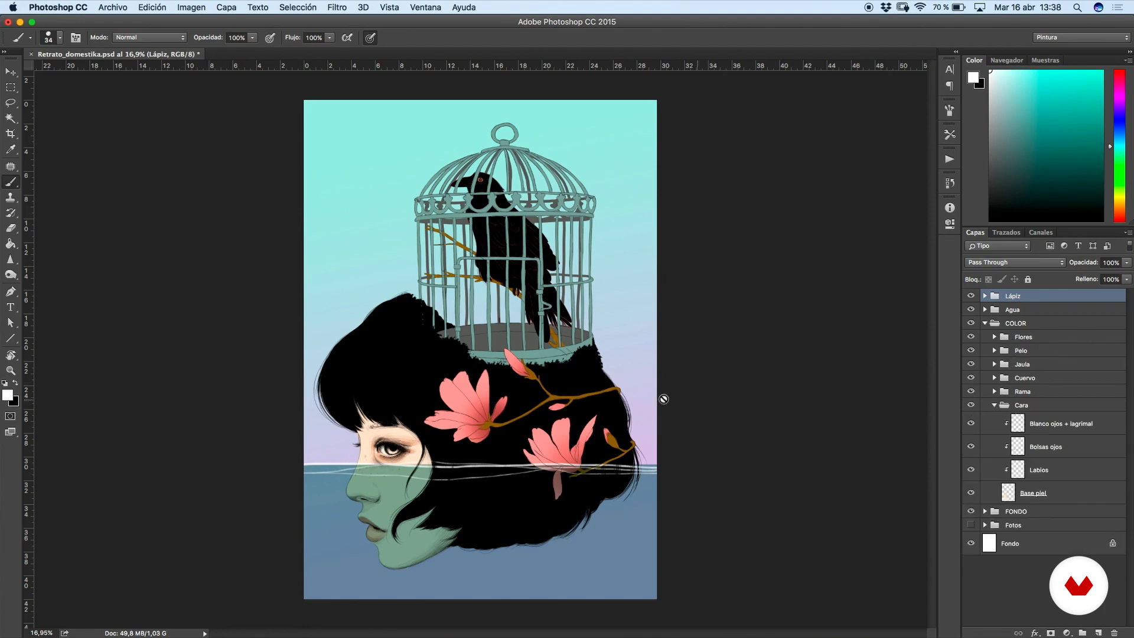
- Examine the illustration from the birdcage to the flowers and the face, both up close and as a whole
{"action": "scroll", "coordinate": [663, 397], "scroll_direction": "up", "scroll_amount": 3}
{"action": "scroll", "coordinate": [679, 378], "scroll_direction": "down", "scroll_amount": 3}
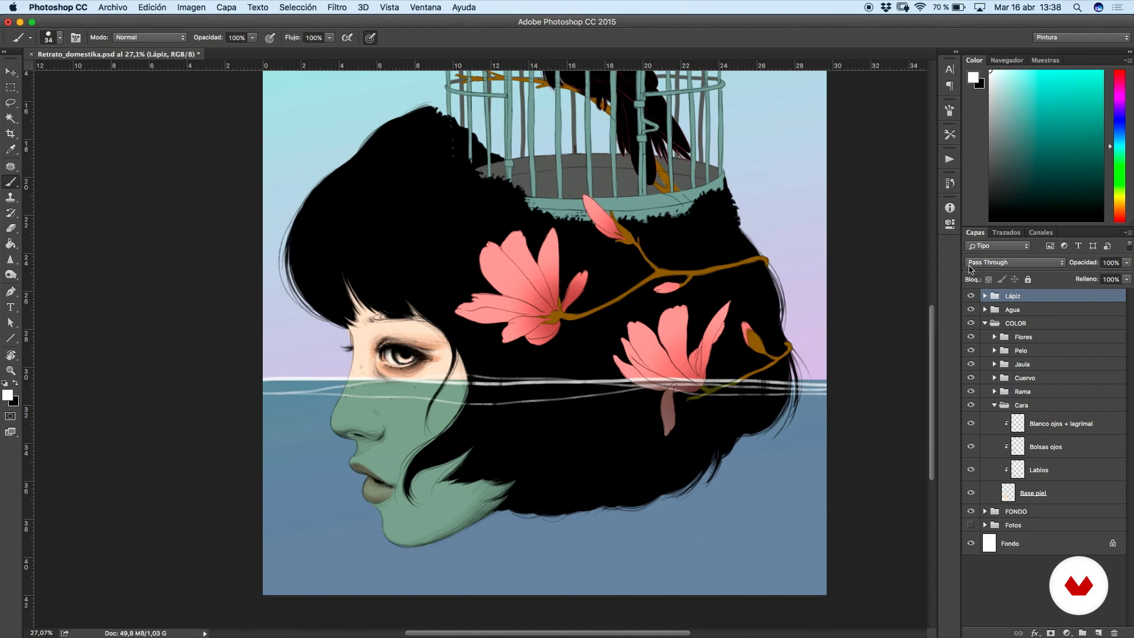
{"action": "scroll", "coordinate": [709, 290], "scroll_direction": "left", "scroll_amount": 2}
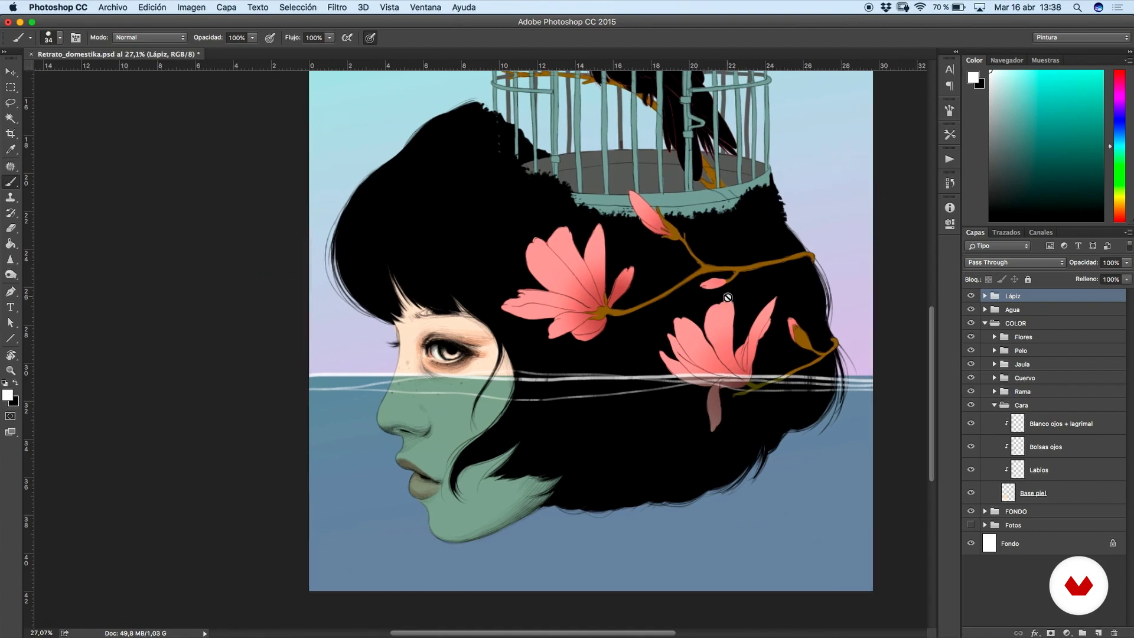
{"action": "scroll", "coordinate": [727, 292], "scroll_direction": "up", "scroll_amount": 4}
{"action": "scroll", "coordinate": [703, 296], "scroll_direction": "down", "scroll_amount": 6}
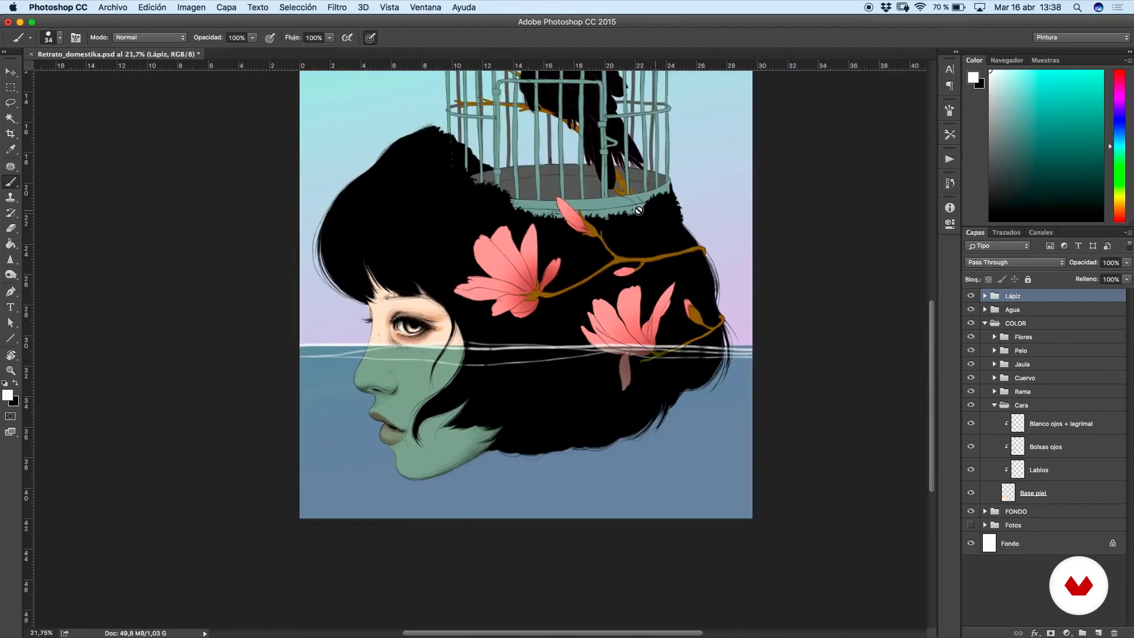
{"action": "scroll", "coordinate": [660, 283], "scroll_direction": "down", "scroll_amount": 2}
{"action": "scroll", "coordinate": [590, 159], "scroll_direction": "up", "scroll_amount": 1}
{"action": "scroll", "coordinate": [697, 189], "scroll_direction": "up", "scroll_amount": 1}
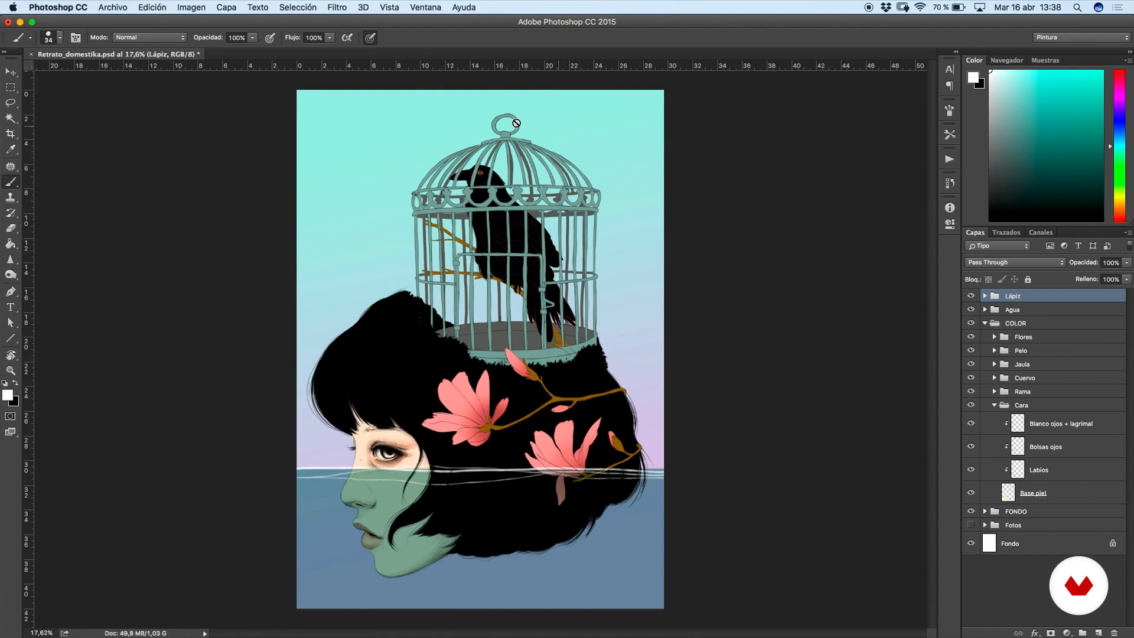
{"action": "scroll", "coordinate": [563, 393], "scroll_direction": "up", "scroll_amount": 5}
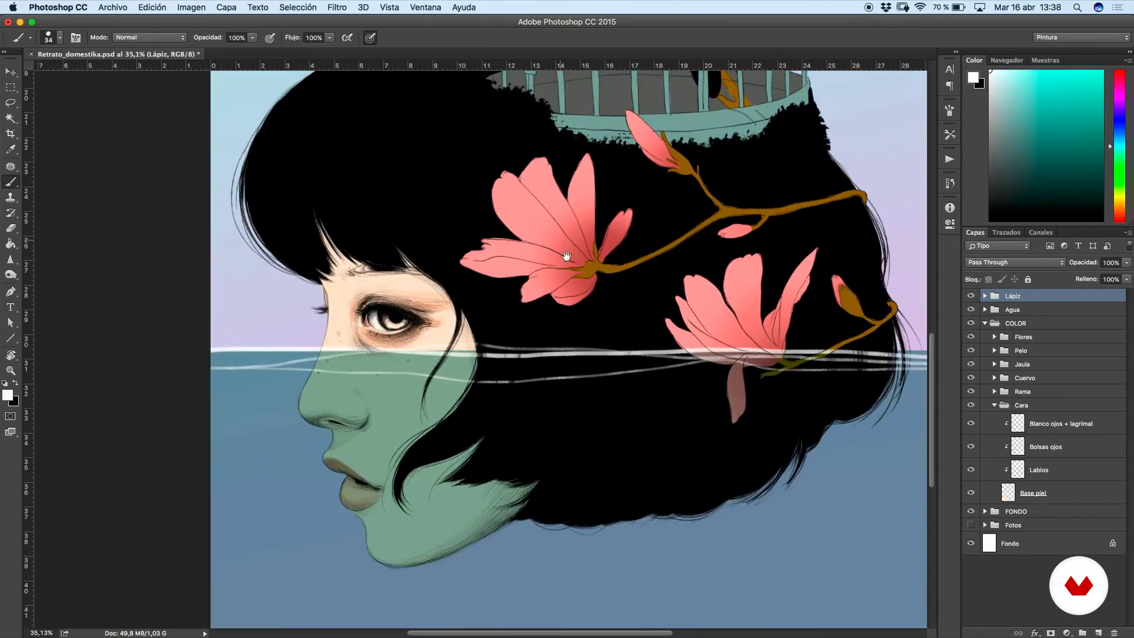
{"action": "left_click_drag", "start_coordinate": [566, 256], "coordinate": [513, 263]}
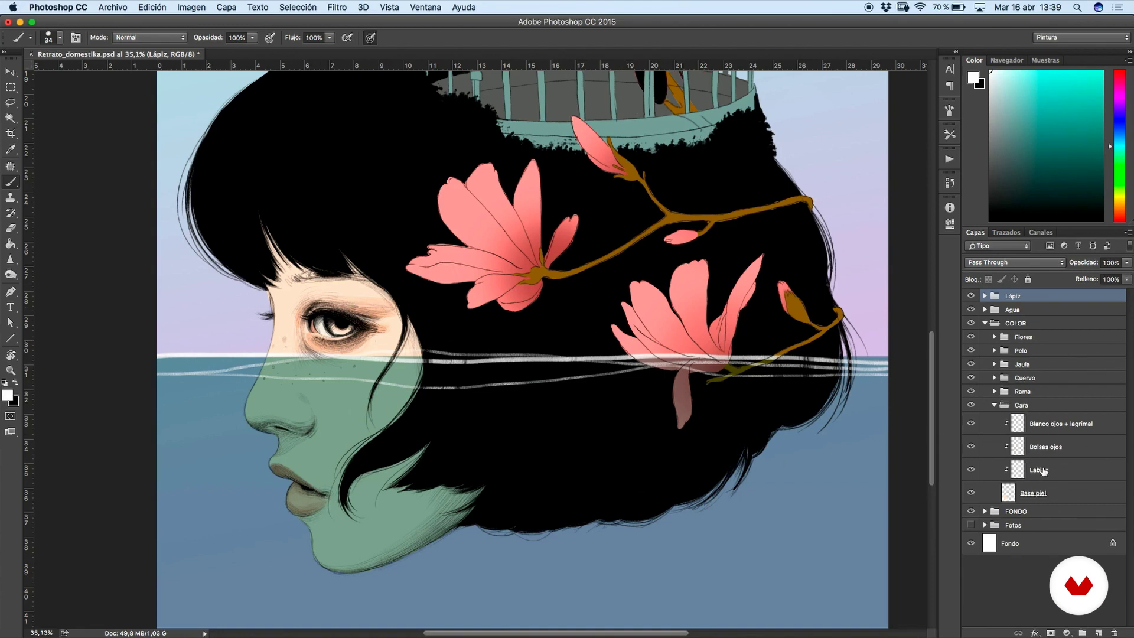
- Add a new layer directly above Base piel in the Cara group, clipped to Base piel
{"action": "left_click", "coordinate": [1067, 445]}
{"action": "left_click", "coordinate": [1053, 426]}
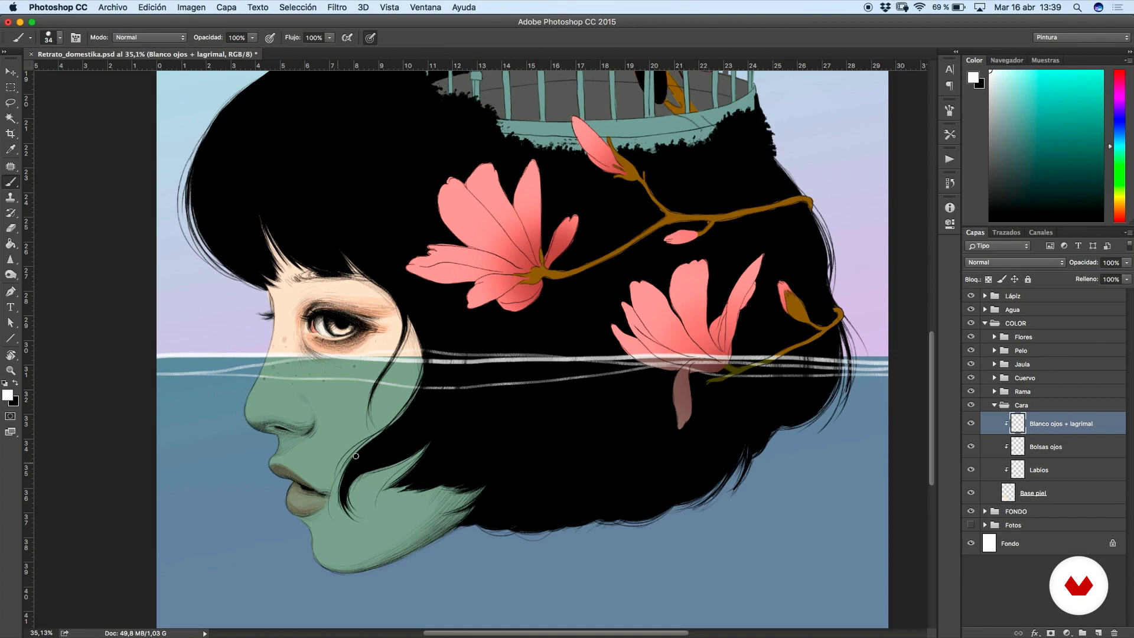
{"action": "left_click", "coordinate": [1041, 474]}
{"action": "left_click", "coordinate": [1048, 451]}
{"action": "left_click", "coordinate": [1048, 431]}
{"action": "left_click", "coordinate": [1076, 494]}
{"action": "left_click", "coordinate": [1098, 632]}
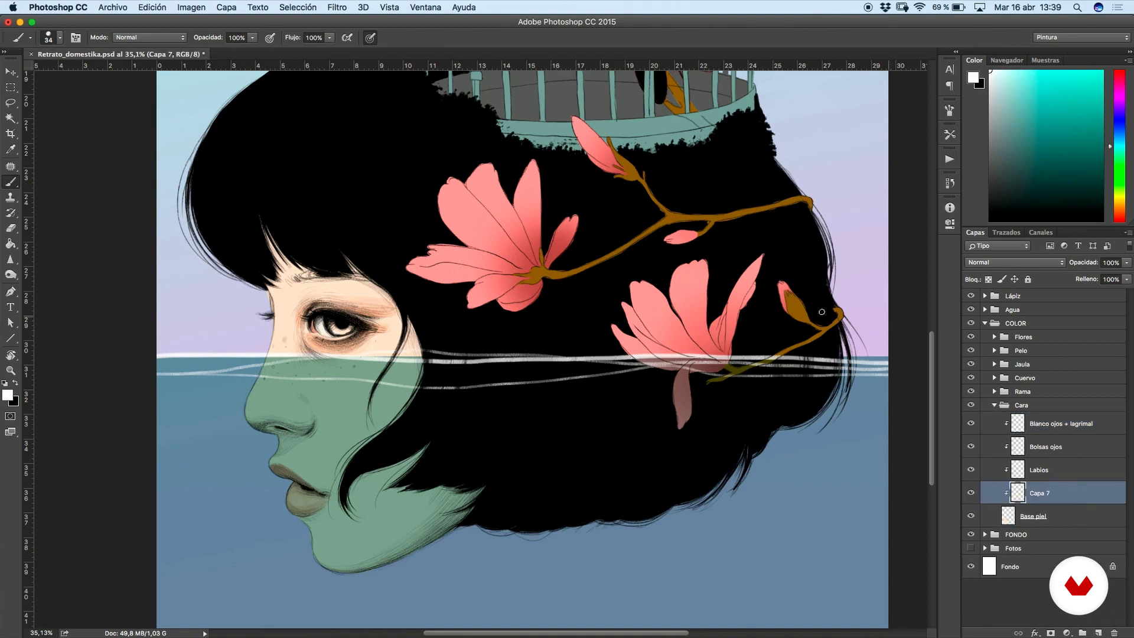
- Choose the 2500 px oval, rough-edged paint stain as the brush tip from the presets
{"action": "right_click", "coordinate": [377, 335]}
{"action": "left_click_drag", "start_coordinate": [648, 507], "coordinate": [615, 450]}
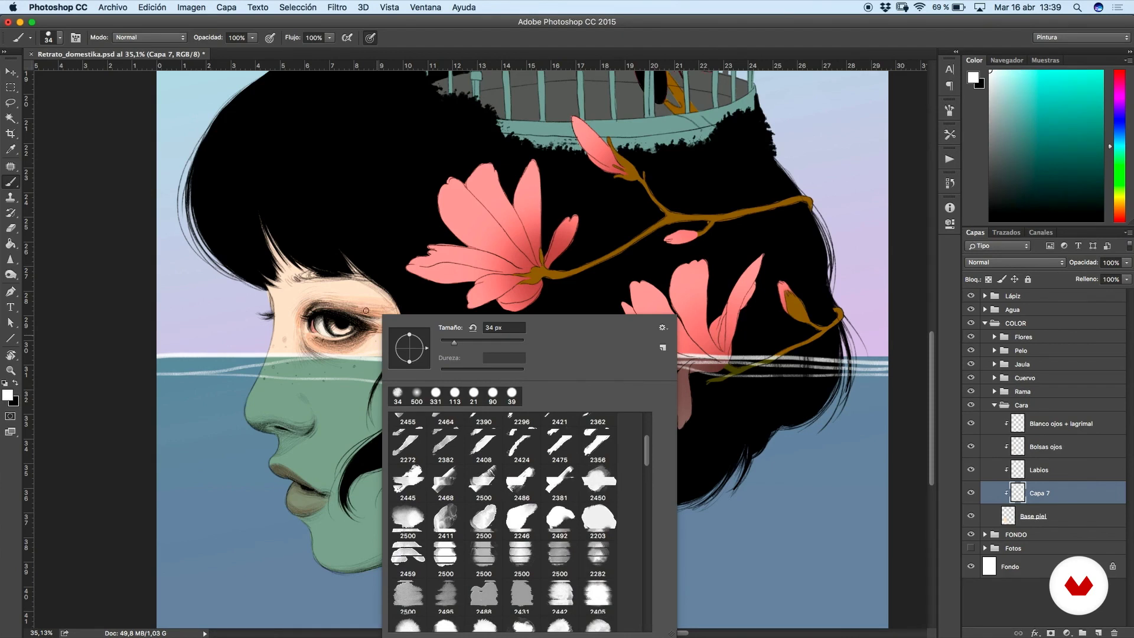
{"action": "left_click", "coordinate": [485, 518]}
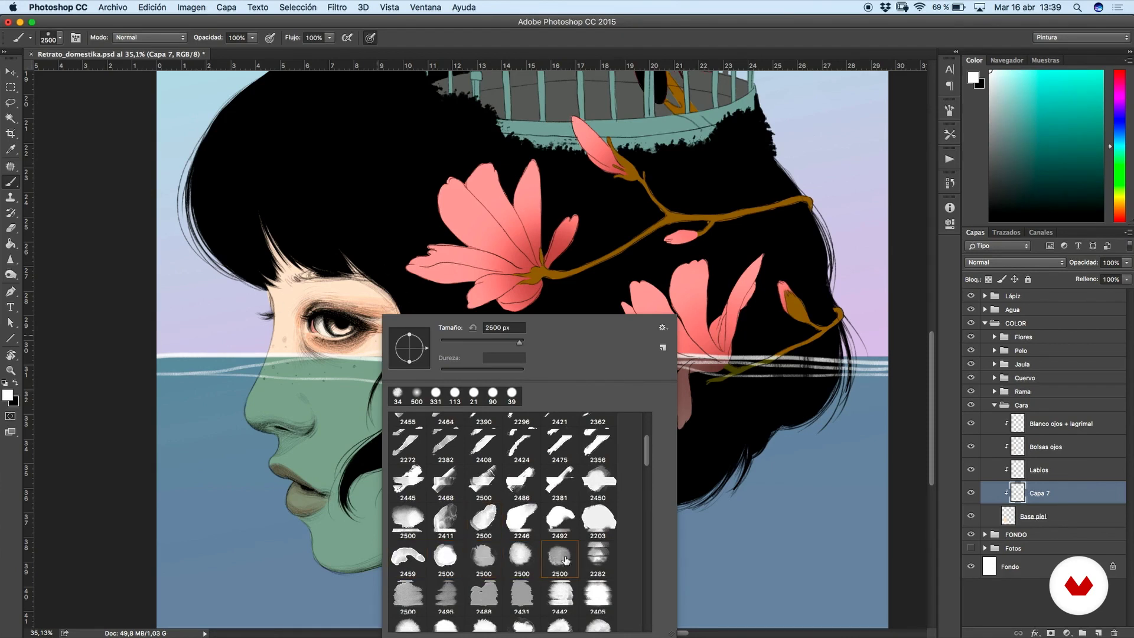
{"action": "left_click", "coordinate": [522, 594]}
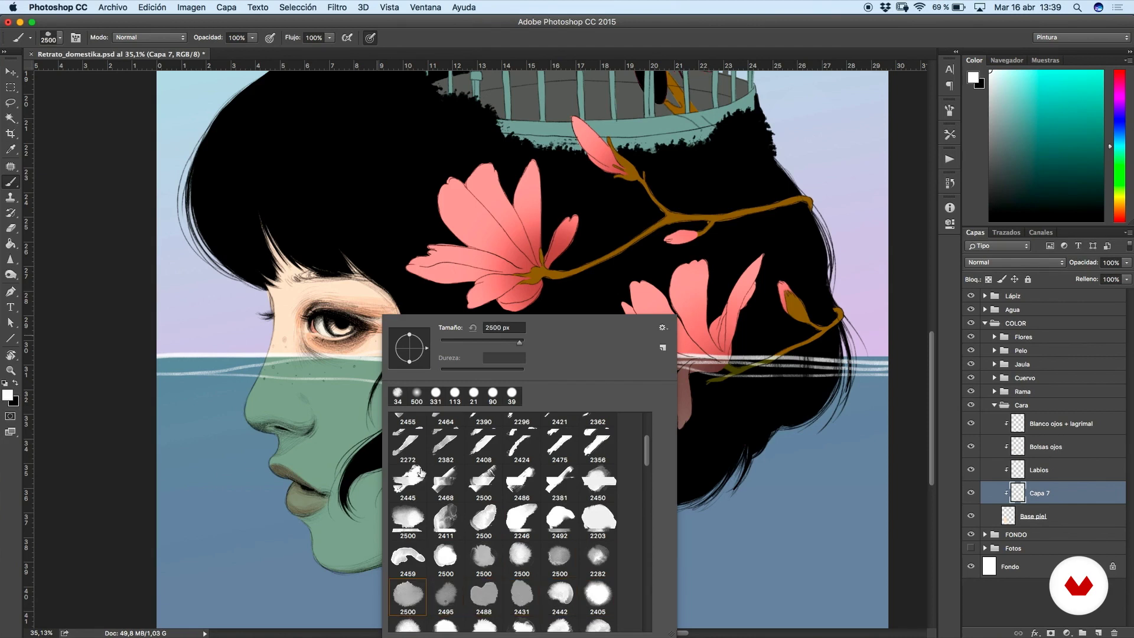
{"action": "left_click", "coordinate": [560, 481]}
{"action": "left_click", "coordinate": [408, 444]}
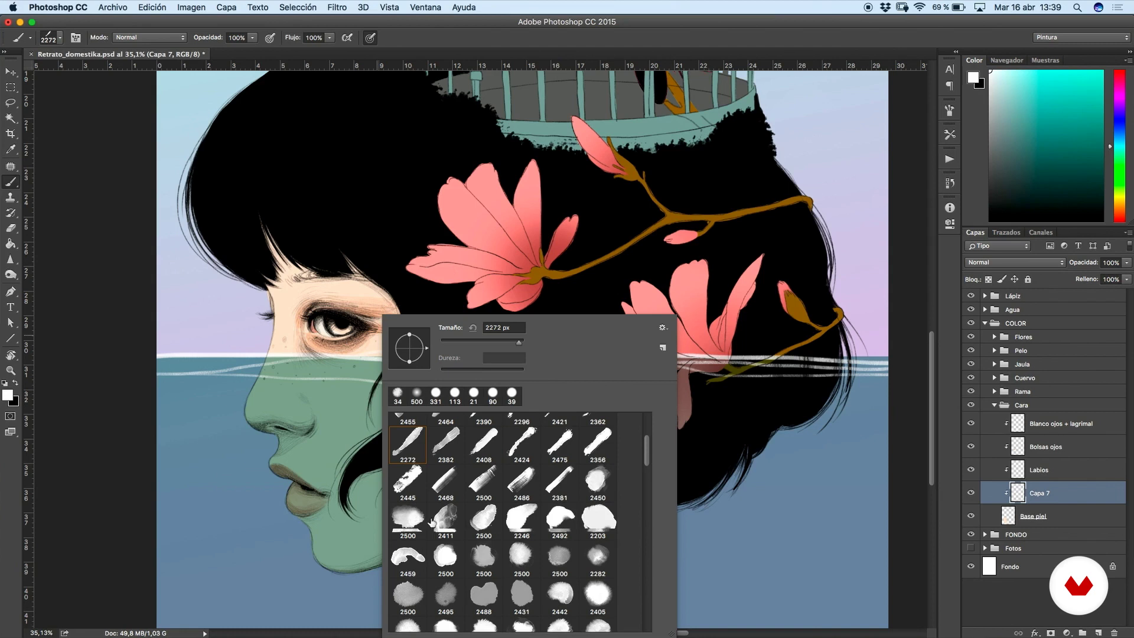
{"action": "left_click", "coordinate": [484, 520]}
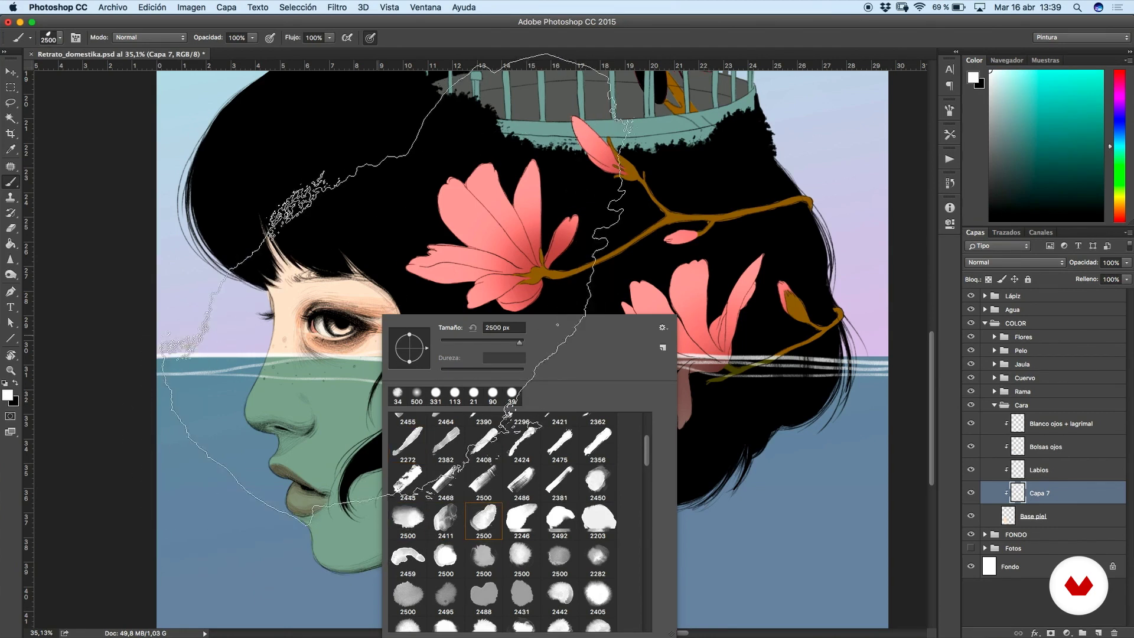
- Set the foreground colour to dark red and stamp the brush once over the eye and cheek on Capa 7
{"action": "left_click", "coordinate": [1065, 147]}
{"action": "left_click", "coordinate": [1119, 70]}
{"action": "left_click", "coordinate": [1057, 178]}
{"action": "left_click", "coordinate": [1072, 168]}
{"action": "scroll", "coordinate": [440, 307], "scroll_direction": "down", "scroll_amount": 3}
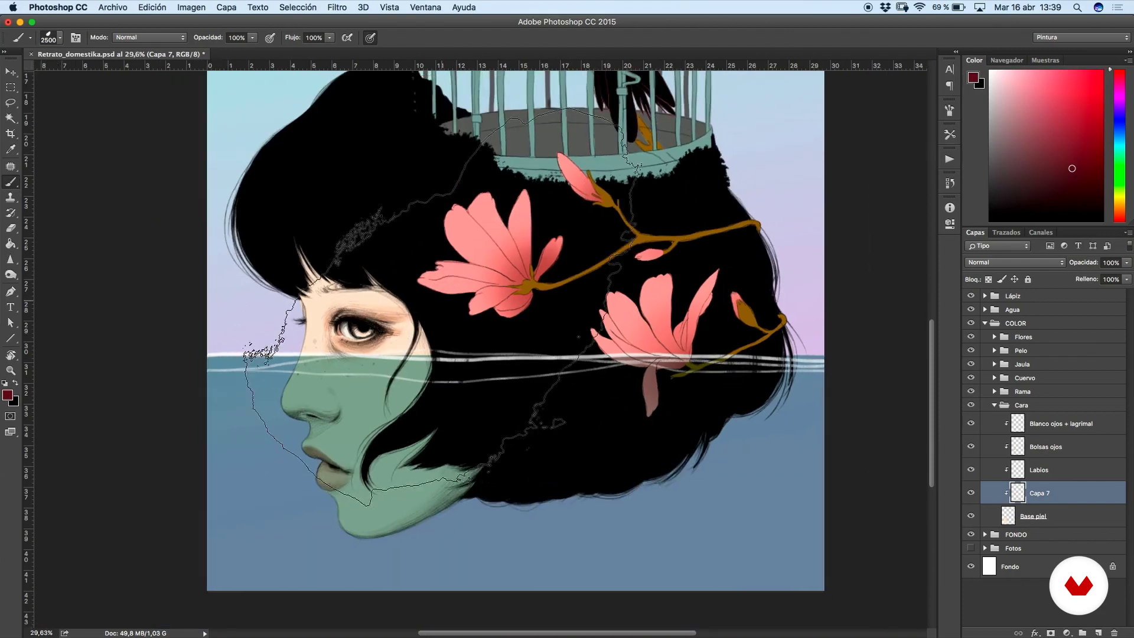
{"action": "left_click", "coordinate": [440, 307]}
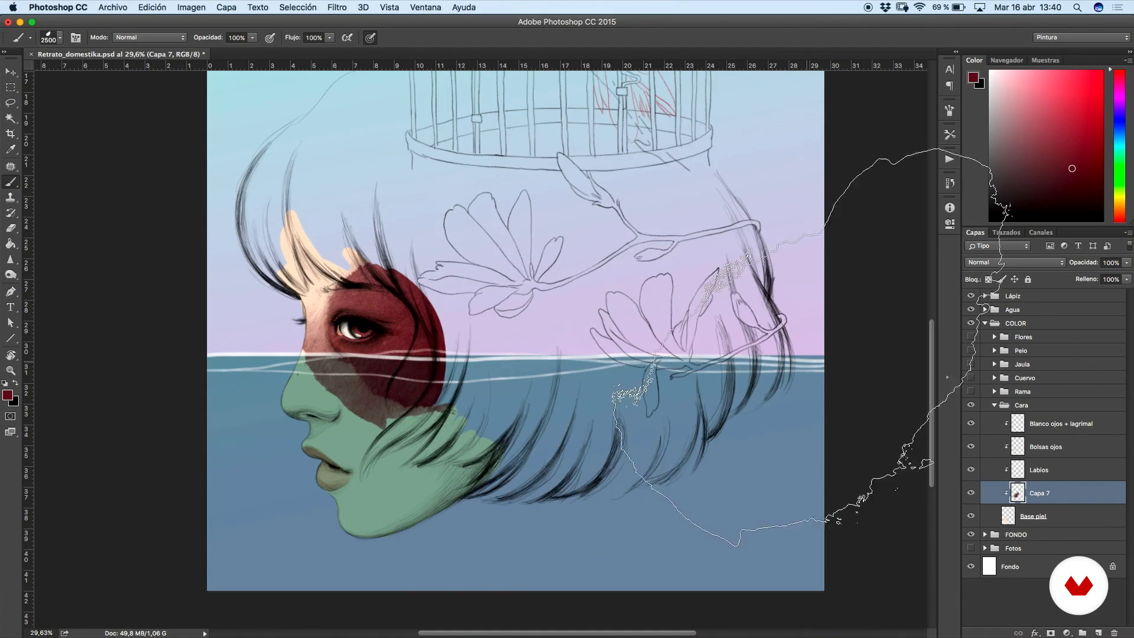
- Free-transform the red stain, shrinking it to about 67% and moving it over the nose and cheek
{"action": "key", "text": "super+t"}
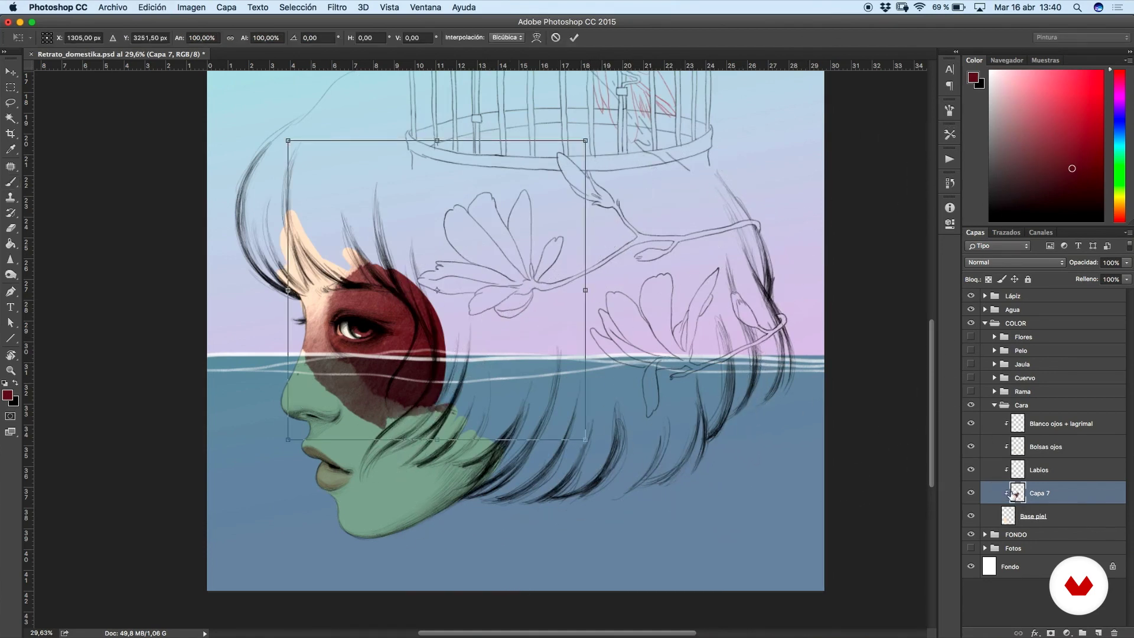
{"action": "left_click_drag", "start_coordinate": [591, 292], "coordinate": [585, 227]}
{"action": "left_click_drag", "start_coordinate": [496, 264], "coordinate": [424, 336]}
{"action": "left_click_drag", "start_coordinate": [506, 206], "coordinate": [422, 329]}
{"action": "left_click_drag", "start_coordinate": [349, 384], "coordinate": [395, 337]}
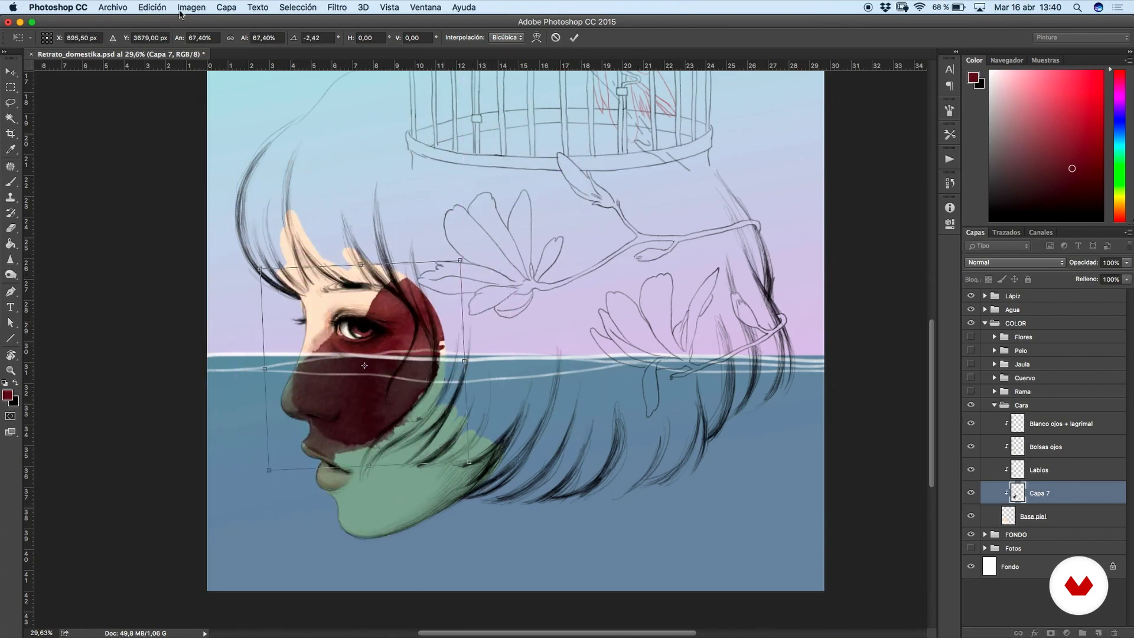
- Rotate the stain about 35° and reposition it across the eye, nose and cheek
{"action": "left_click", "coordinate": [158, 10]}
{"action": "mouse_move", "coordinate": [172, 261]}
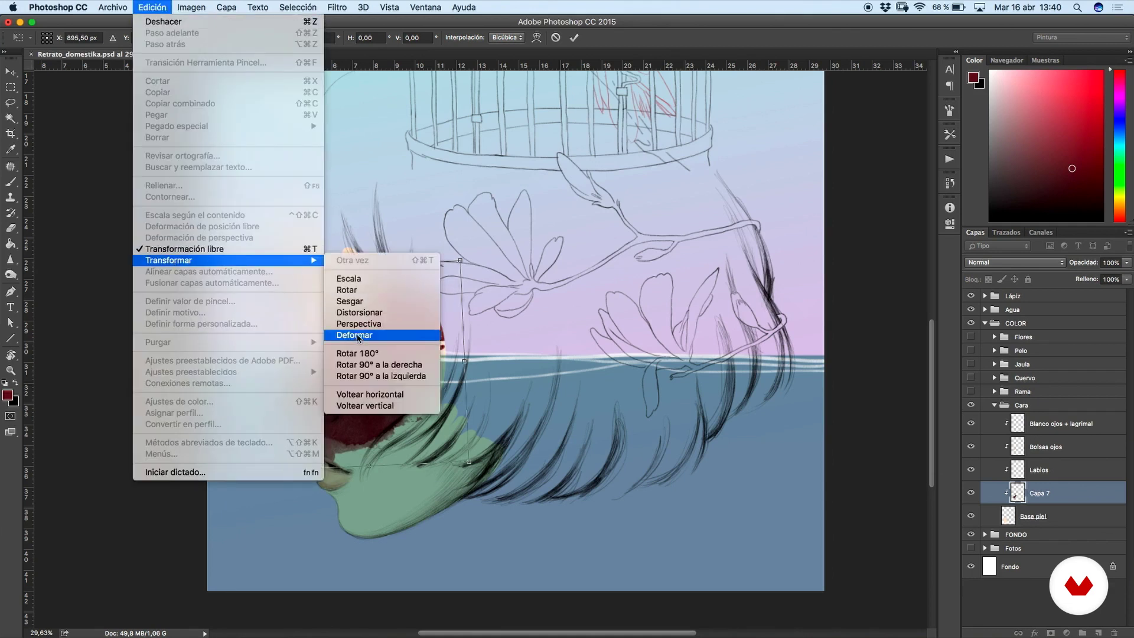
{"action": "left_click", "coordinate": [456, 428]}
{"action": "mouse_move", "coordinate": [410, 402]}
{"action": "left_mouse_down"}
{"action": "mouse_move", "coordinate": [423, 421]}
{"action": "mouse_move", "coordinate": [418, 393]}
{"action": "left_mouse_up"}
{"action": "left_click_drag", "start_coordinate": [484, 341], "coordinate": [285, 303]}
{"action": "mouse_move", "coordinate": [378, 391]}
{"action": "left_mouse_down"}
{"action": "mouse_move", "coordinate": [427, 340]}
{"action": "mouse_move", "coordinate": [385, 409]}
{"action": "left_mouse_up"}
- Flip the stain horizontally, scale it to about 41%, place it around the eye, and apply the transformation
{"action": "left_click", "coordinate": [152, 7]}
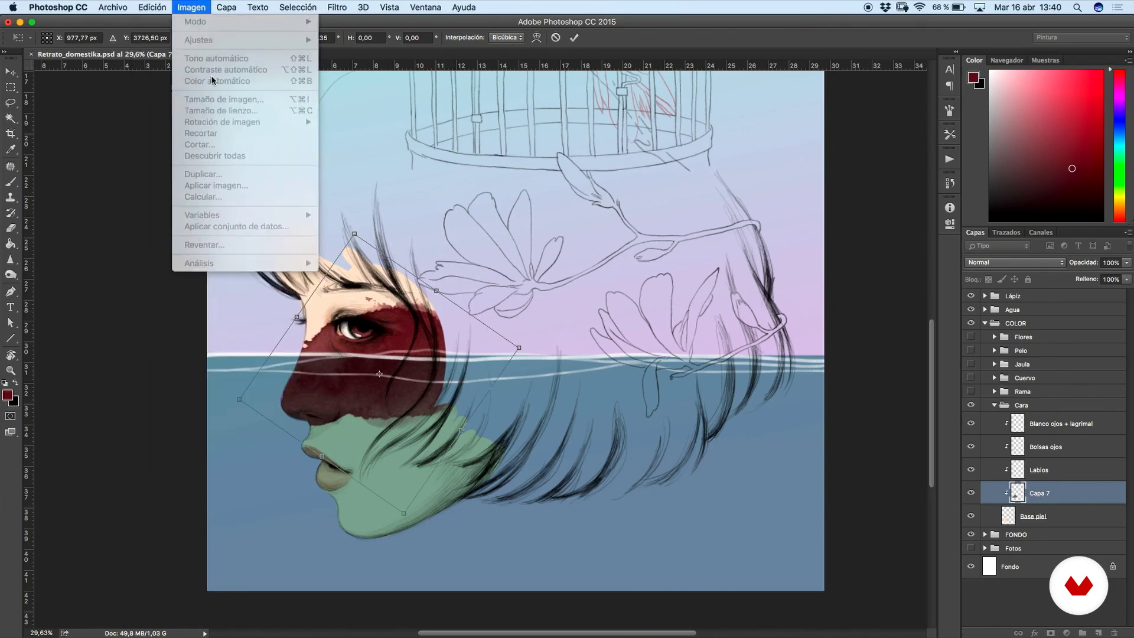
{"action": "mouse_move", "coordinate": [213, 261]}
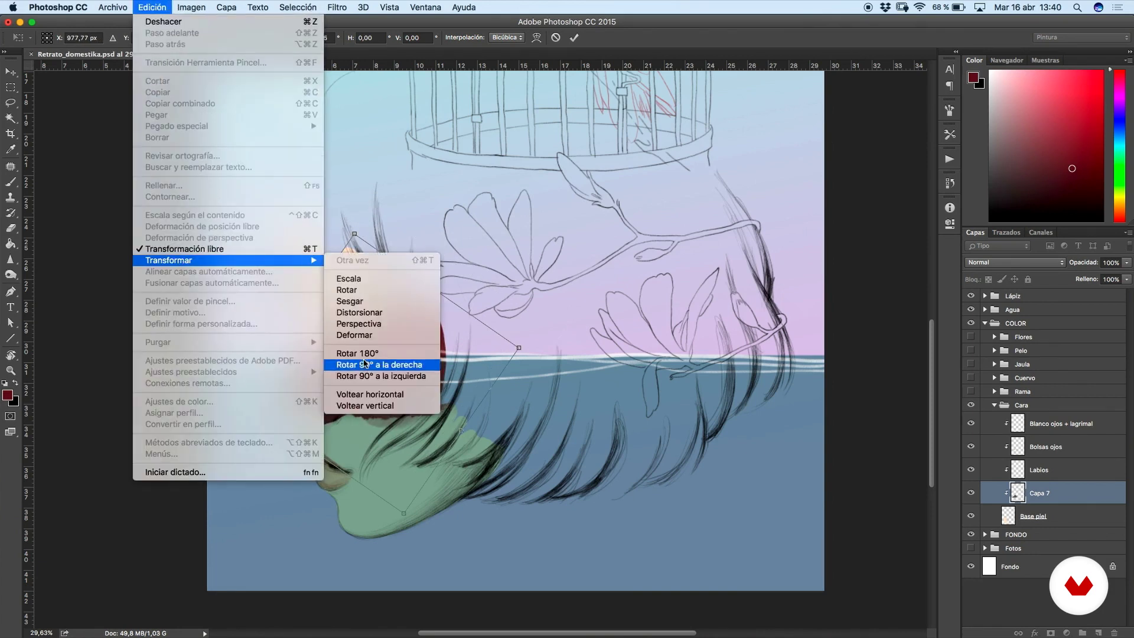
{"action": "left_click", "coordinate": [398, 394]}
{"action": "left_click_drag", "start_coordinate": [355, 234], "coordinate": [429, 276]}
{"action": "left_click_drag", "start_coordinate": [411, 370], "coordinate": [384, 319]}
{"action": "left_click_drag", "start_coordinate": [483, 314], "coordinate": [462, 321]}
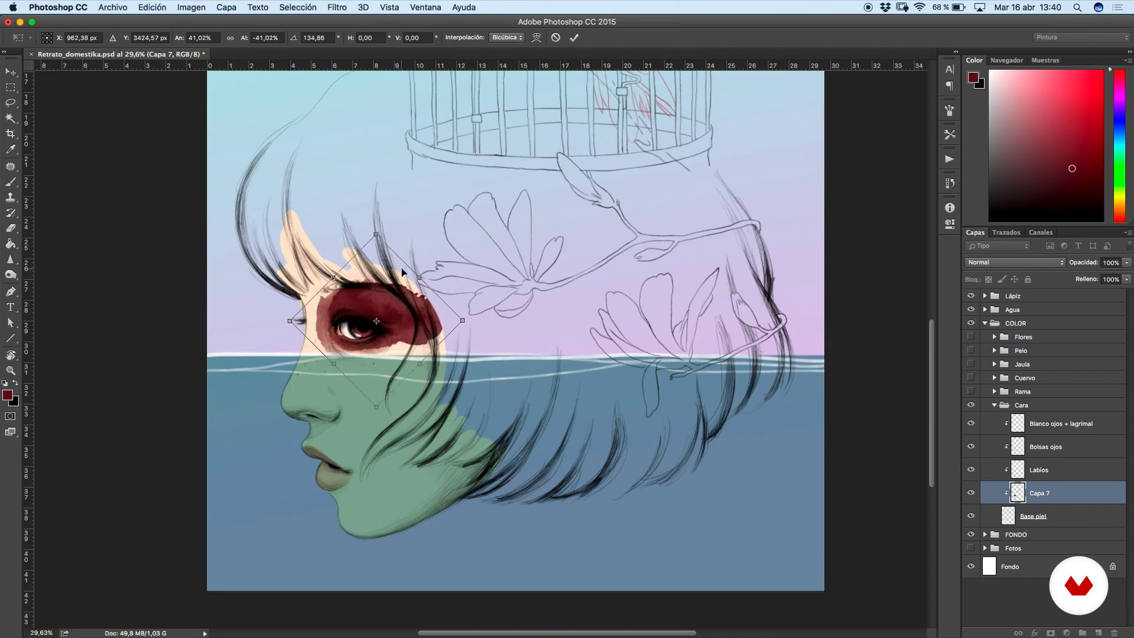
{"action": "key", "text": "Return"}
- Set Capa 7 to the Multiplicar blending mode and lower its opacity to 31%
{"action": "key", "text": "b"}
{"action": "left_click", "coordinate": [976, 267]}
{"action": "left_click", "coordinate": [982, 294]}
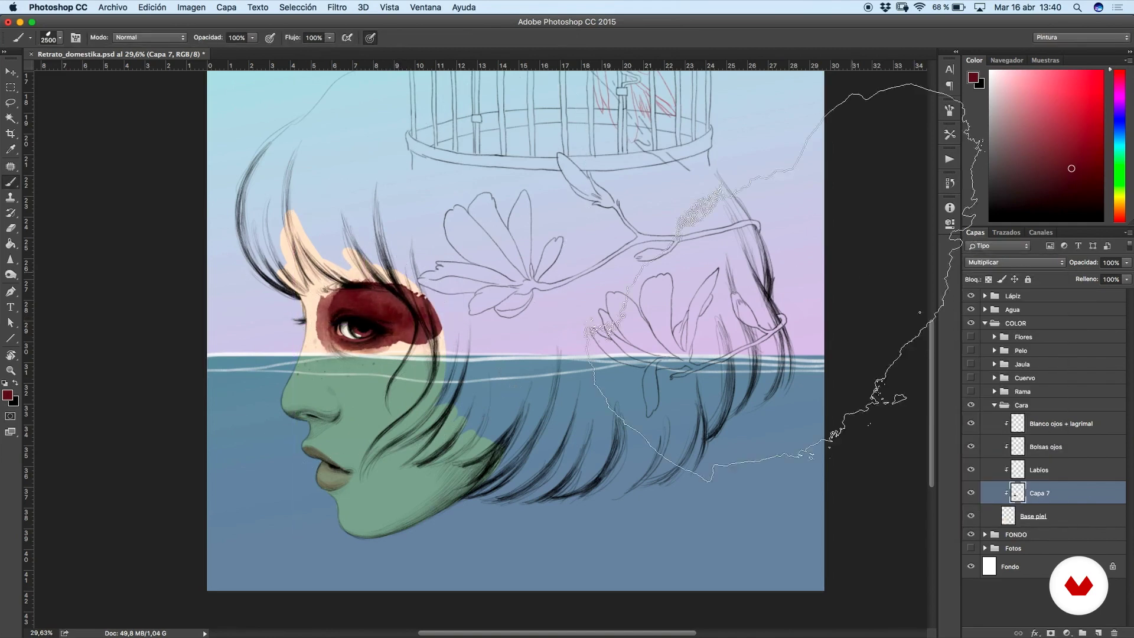
{"action": "key", "text": "ctrl+d"}
{"action": "left_click", "coordinate": [1126, 262]}
{"action": "left_click_drag", "start_coordinate": [1127, 275], "coordinate": [1087, 277]}
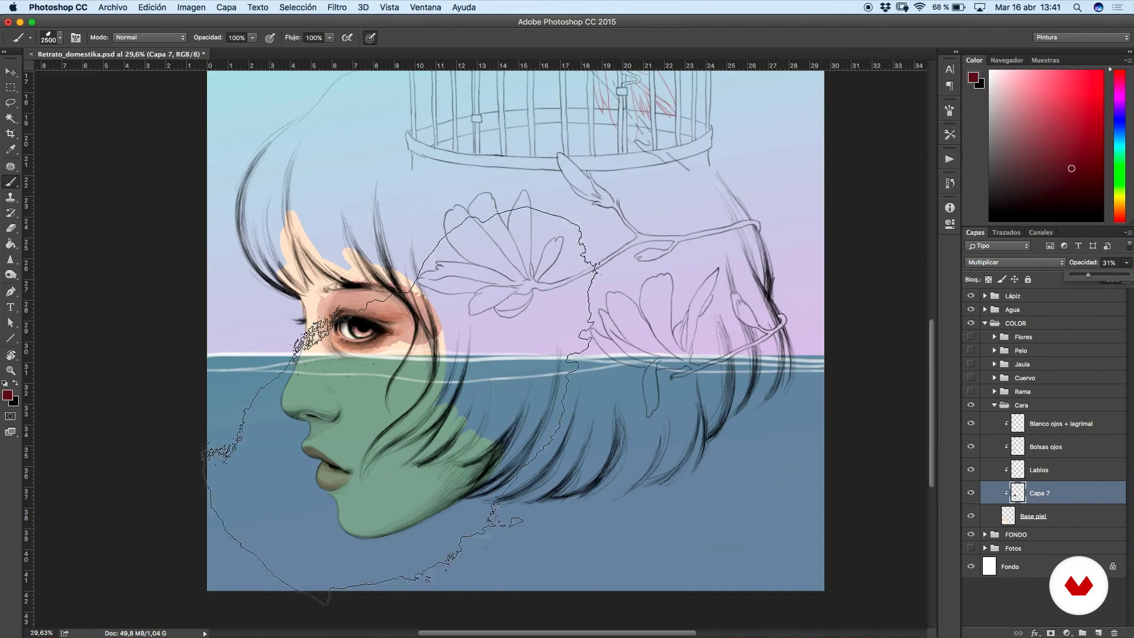
- Rename Capa 7 as "Sombra ojos" and add a new clipped layer above it named "Sombra nariz"
{"action": "left_click", "coordinate": [1045, 499]}
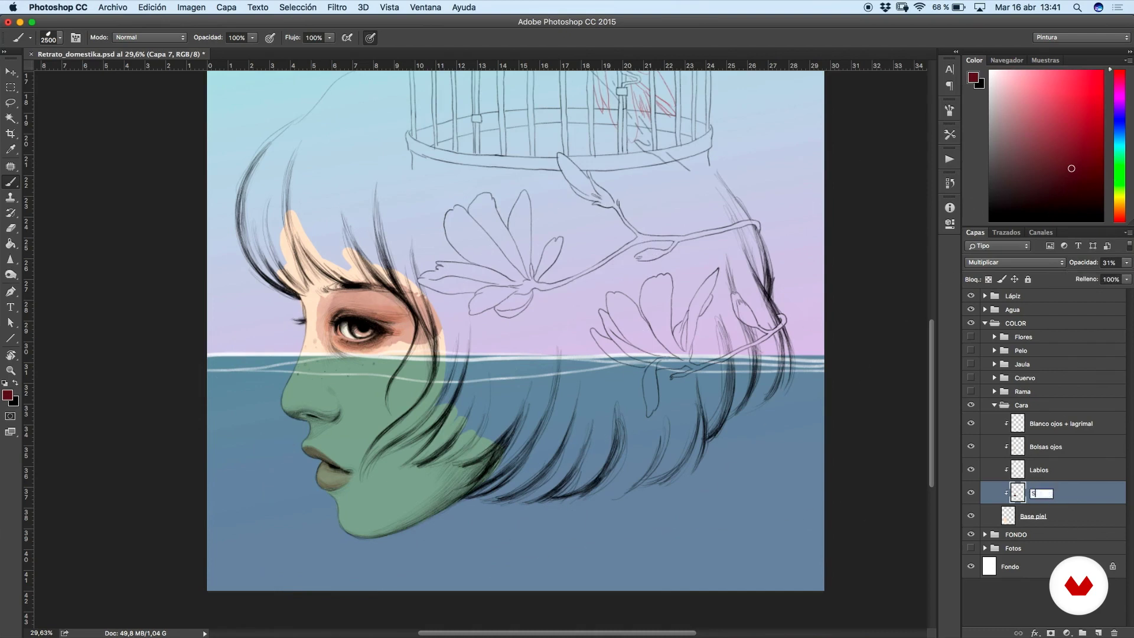
{"action": "type", "text": "Sombra ojos"}
{"action": "key", "text": "Return"}
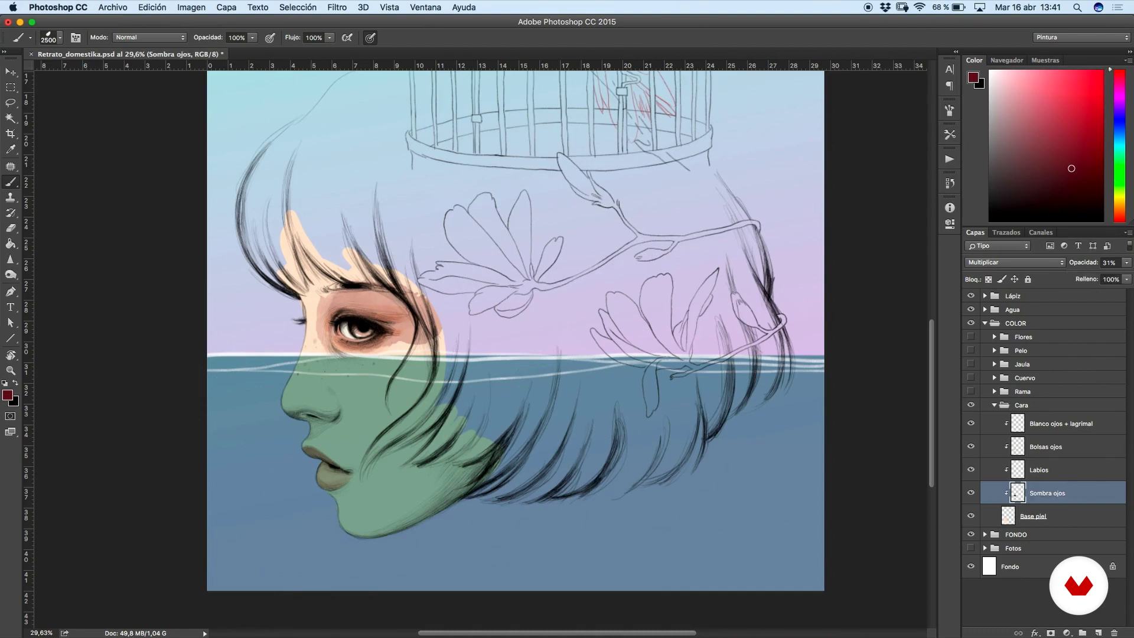
{"action": "left_click", "coordinate": [1100, 632]}
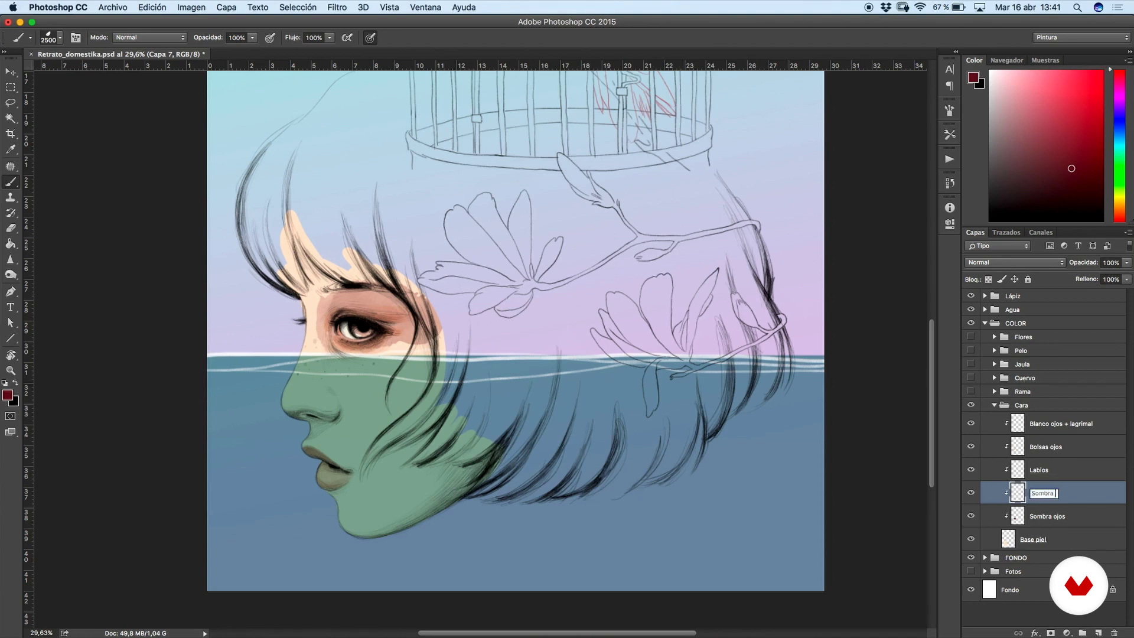
{"action": "key", "text": "Return"}
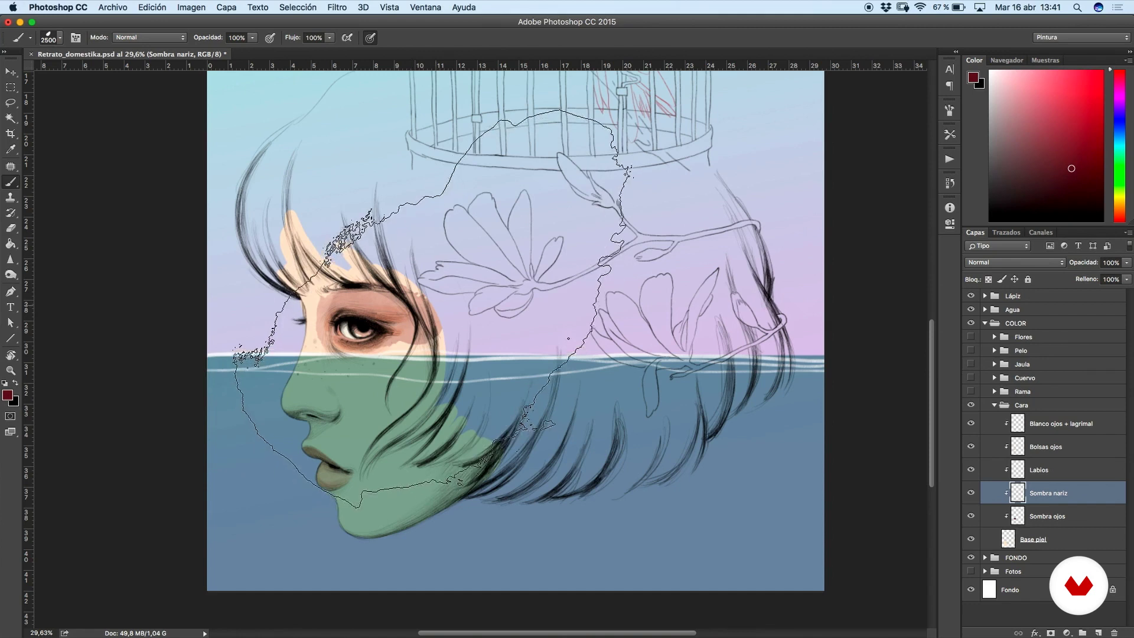
- Choose the 2450 px watercolour stain brush and a dark red, and stamp one stain over the face
{"action": "key", "text": "v"}
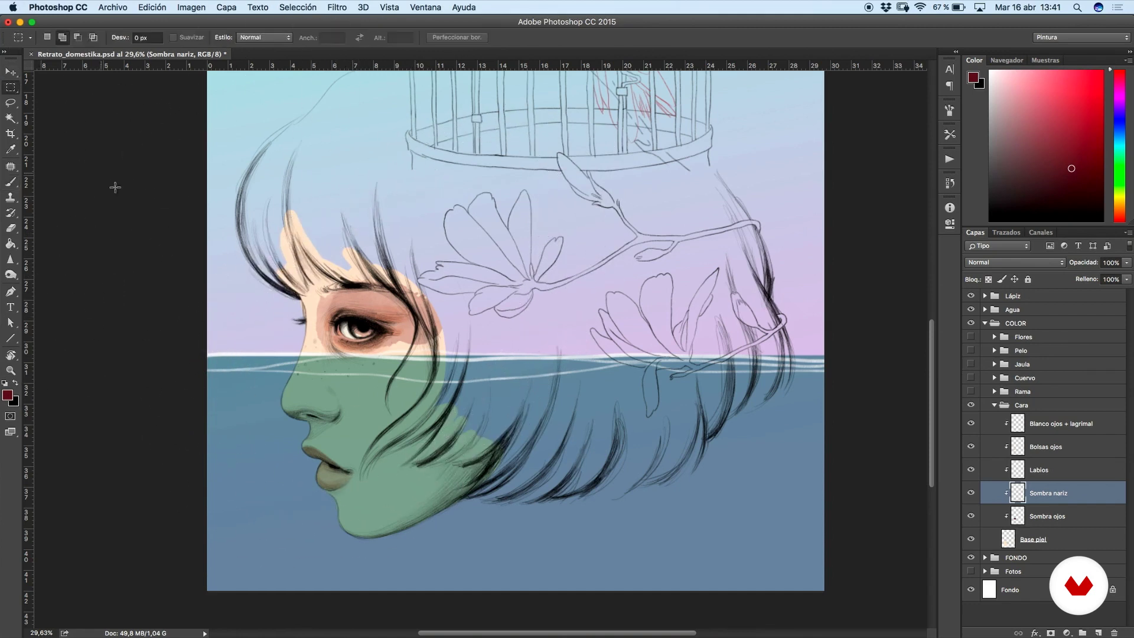
{"action": "scroll", "coordinate": [299, 405], "scroll_direction": "up", "scroll_amount": 5}
{"action": "scroll", "coordinate": [266, 397], "scroll_direction": "down", "scroll_amount": 3}
{"action": "scroll", "coordinate": [265, 397], "scroll_direction": "left", "scroll_amount": 3}
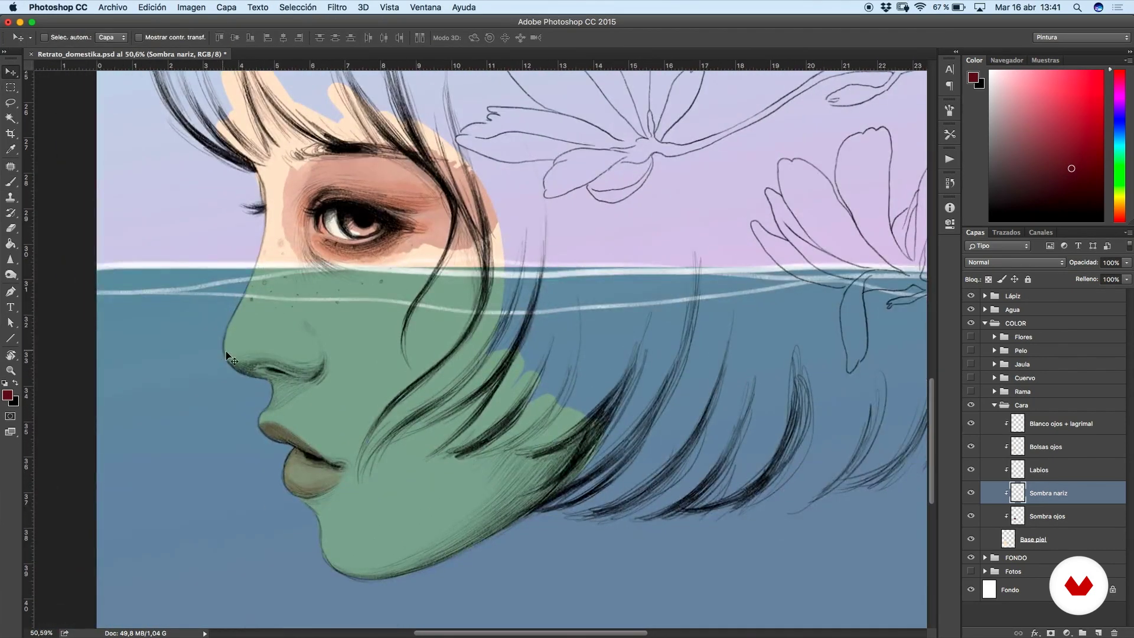
{"action": "left_click", "coordinate": [11, 179]}
{"action": "right_click", "coordinate": [492, 315]}
{"action": "left_click_drag", "start_coordinate": [755, 461], "coordinate": [766, 560]}
{"action": "left_click", "coordinate": [695, 555]}
{"action": "left_click", "coordinate": [1078, 174]}
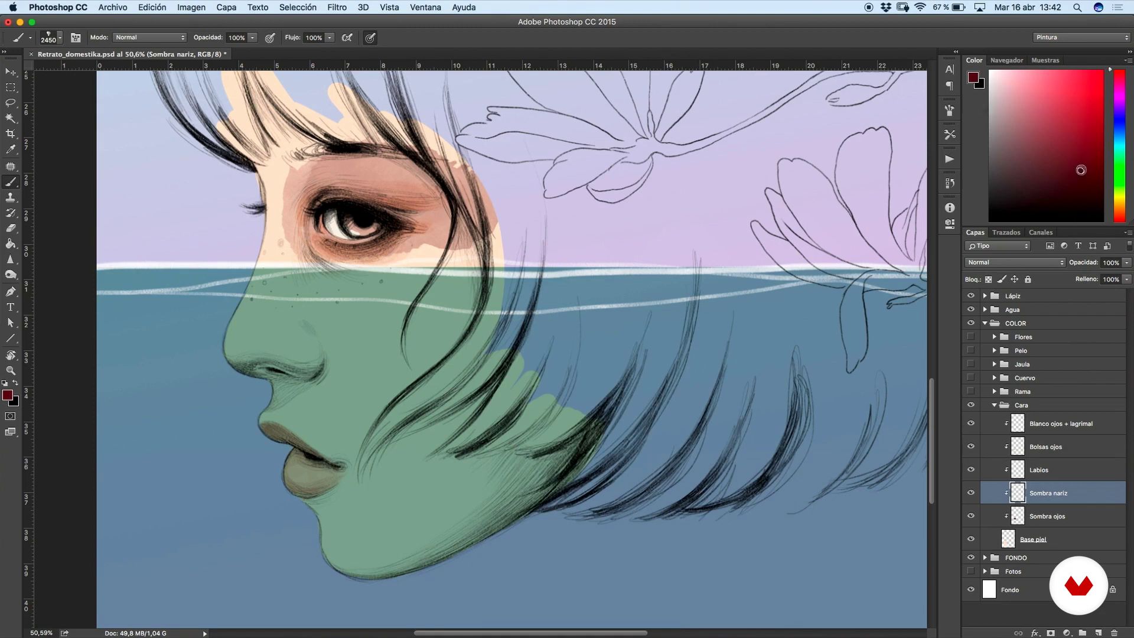
{"action": "left_click", "coordinate": [422, 320]}
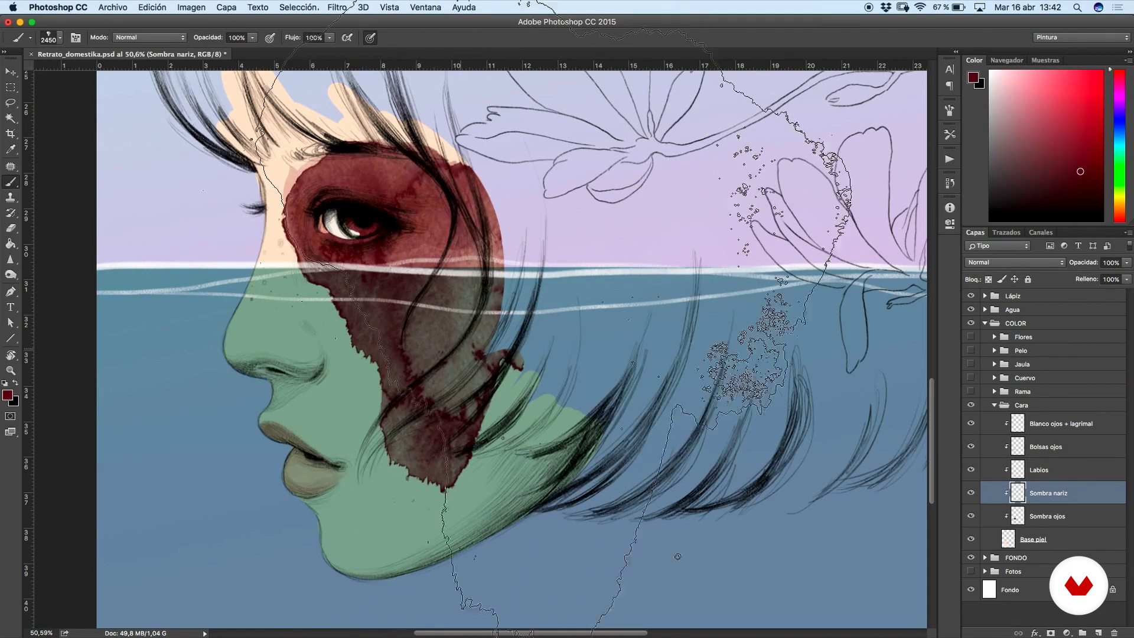
- Free-transform the dark red stain, shrinking it and placing it beneath the nose, and apply the transformation
{"action": "key", "text": "ctrl+t"}
{"action": "left_click_drag", "start_coordinate": [266, 150], "coordinate": [546, 355]}
{"action": "left_click_drag", "start_coordinate": [502, 215], "coordinate": [267, 499]}
{"action": "left_click_drag", "start_coordinate": [204, 467], "coordinate": [295, 392]}
{"action": "key", "text": "Return"}
{"action": "key", "text": "b"}
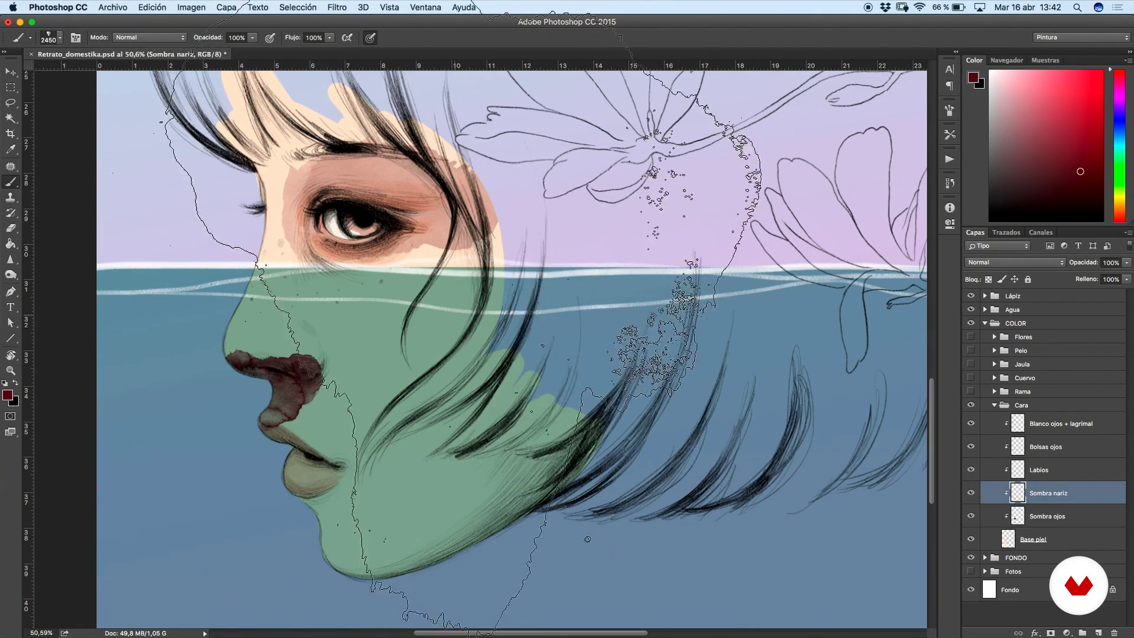
- Warp the nose stain so it follows the underside of the nose and the area above the upper lip
{"action": "left_click", "coordinate": [152, 7]}
{"action": "mouse_move", "coordinate": [178, 260]}
{"action": "left_click", "coordinate": [360, 339]}
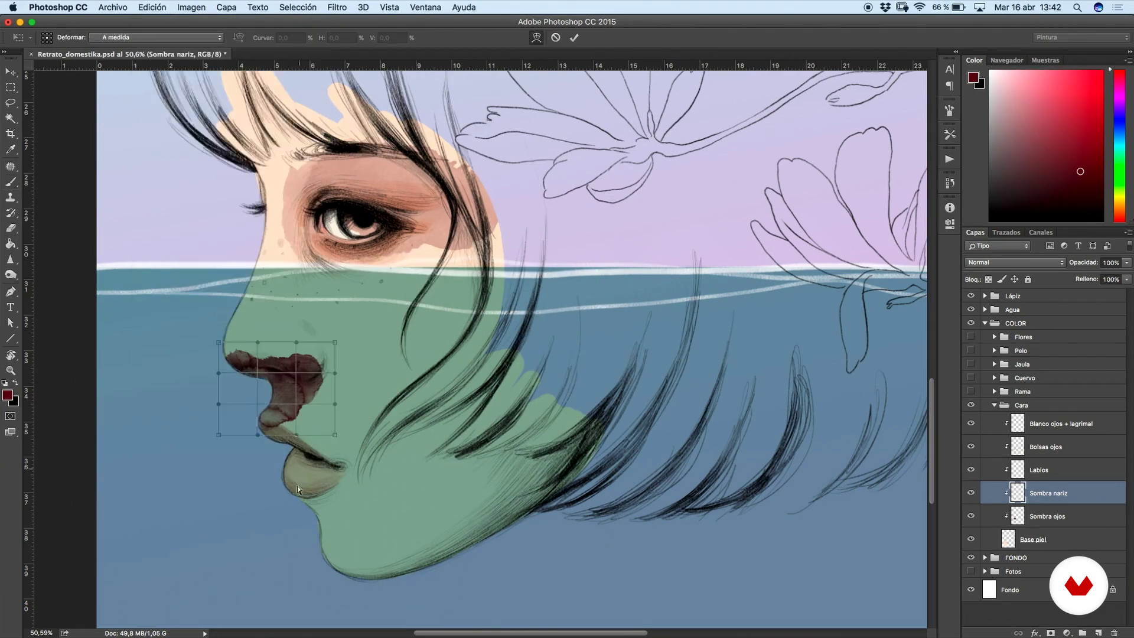
{"action": "left_click_drag", "start_coordinate": [335, 342], "coordinate": [359, 335]}
{"action": "left_click_drag", "start_coordinate": [275, 426], "coordinate": [267, 413]}
{"action": "left_click_drag", "start_coordinate": [301, 380], "coordinate": [295, 381]}
{"action": "key", "text": "Return"}
{"action": "key", "text": "b"}
- Set the Sombra nariz layer to the Multiplicar blending mode and lower its opacity to 30%
{"action": "left_click", "coordinate": [1015, 262]}
{"action": "left_click", "coordinate": [1028, 295]}
{"action": "left_click", "coordinate": [1127, 262]}
{"action": "left_click_drag", "start_coordinate": [1127, 275], "coordinate": [1088, 274]}
{"action": "left_click", "coordinate": [1017, 493], "text": "super"}
{"action": "scroll", "coordinate": [478, 331], "scroll_direction": "down", "scroll_amount": 3}
{"action": "scroll", "coordinate": [478, 330], "scroll_direction": "up", "scroll_amount": 1}
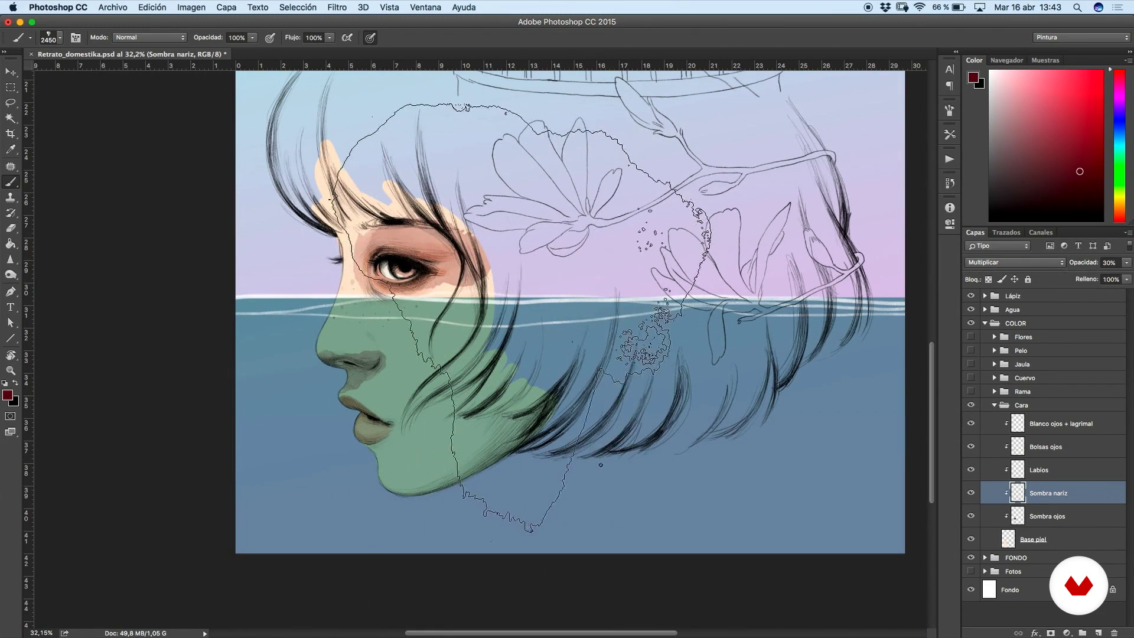
- Select the 2433 px stain brush and add a new clipped layer named "Sombra cara"
{"action": "right_click", "coordinate": [517, 319]}
{"action": "left_click", "coordinate": [612, 545]}
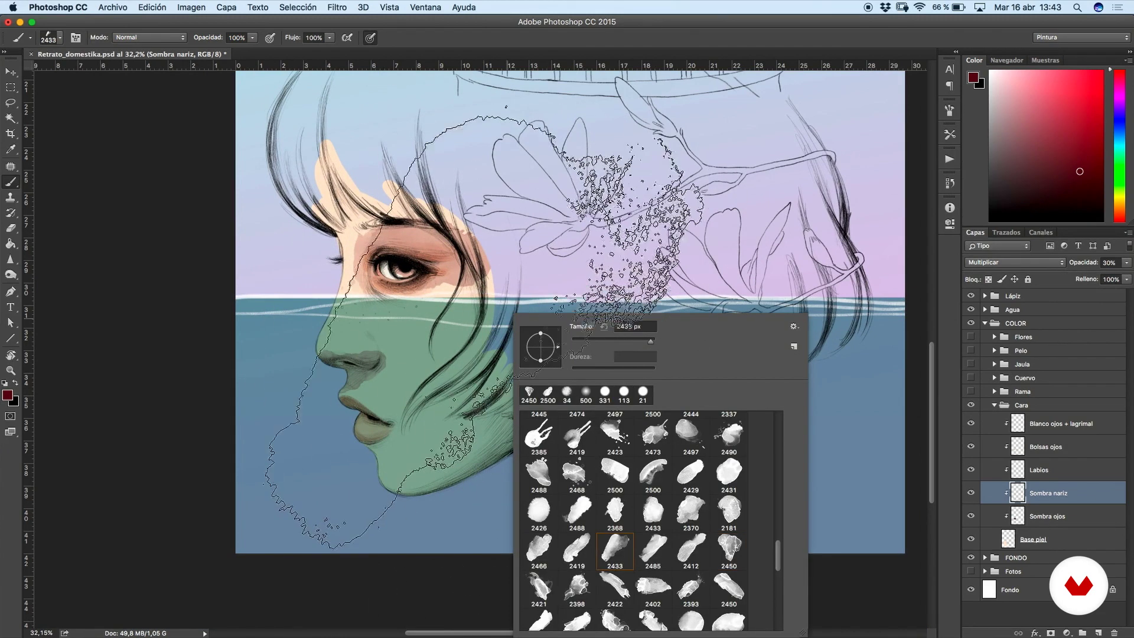
{"action": "key", "text": "Return"}
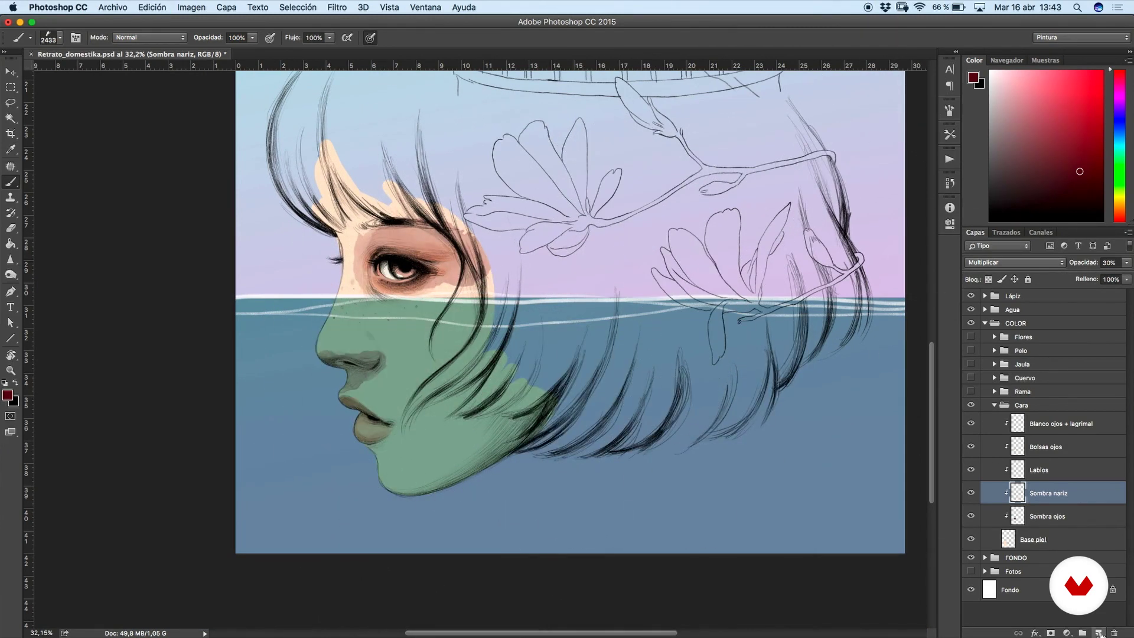
{"action": "left_click", "coordinate": [1098, 633]}
{"action": "type", "text": "Sombra cara"}
{"action": "key", "text": "Return"}
- Stamp a dark red stain on Sombra cara and free-transform it to cover the jaw and neck
{"action": "left_click", "coordinate": [478, 312]}
{"action": "key", "text": "super+t"}
{"action": "left_click_drag", "start_coordinate": [646, 144], "coordinate": [539, 539]}
{"action": "left_click_drag", "start_coordinate": [498, 415], "coordinate": [498, 493]}
{"action": "left_click_drag", "start_coordinate": [608, 230], "coordinate": [645, 269]}
{"action": "left_click_drag", "start_coordinate": [469, 168], "coordinate": [506, 58]}
{"action": "left_click_drag", "start_coordinate": [476, 291], "coordinate": [476, 171]}
{"action": "key", "text": "super+z"}
{"action": "left_click_drag", "start_coordinate": [511, 318], "coordinate": [542, 383]}
{"action": "left_click_drag", "start_coordinate": [578, 266], "coordinate": [603, 277]}
{"action": "key", "text": "Return"}
- Set the Sombra cara layer to the Multiplicar blending mode and lower its opacity to 49%
{"action": "left_click", "coordinate": [1014, 263]}
{"action": "left_click", "coordinate": [1004, 299]}
{"action": "left_click", "coordinate": [1126, 263]}
{"action": "left_click_drag", "start_coordinate": [1128, 275], "coordinate": [1100, 277]}
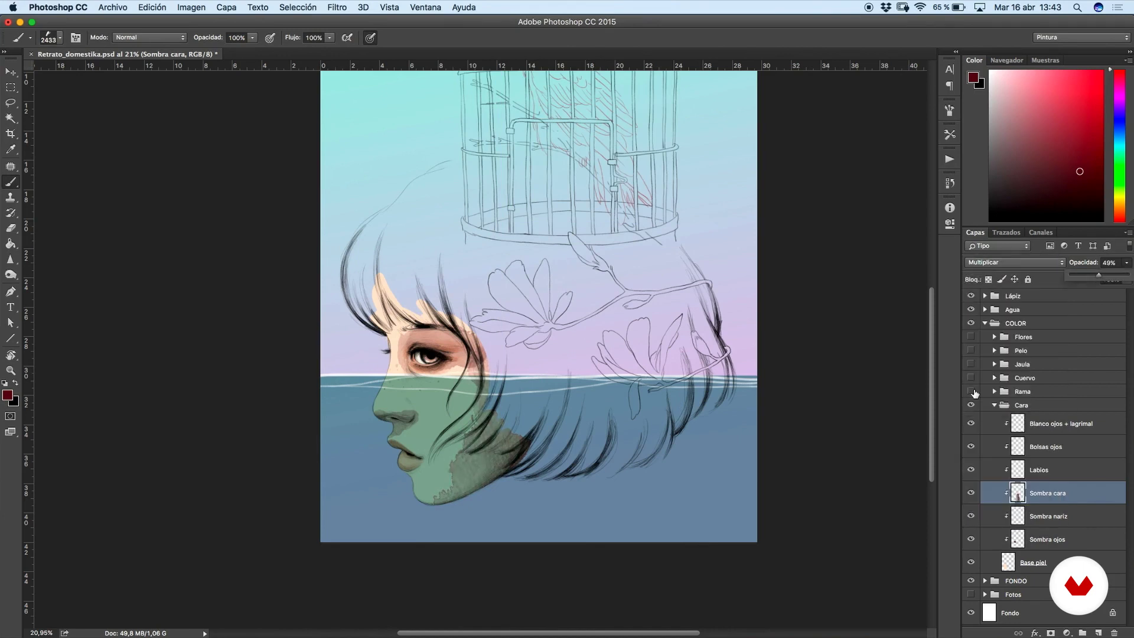
- Show the Flores, Pelo, Jaula, Cuervo and Rama groups and hide the Agua group
{"action": "left_click_drag", "start_coordinate": [973, 371], "coordinate": [971, 339]}
{"action": "scroll", "coordinate": [645, 449], "scroll_direction": "up", "scroll_amount": 3}
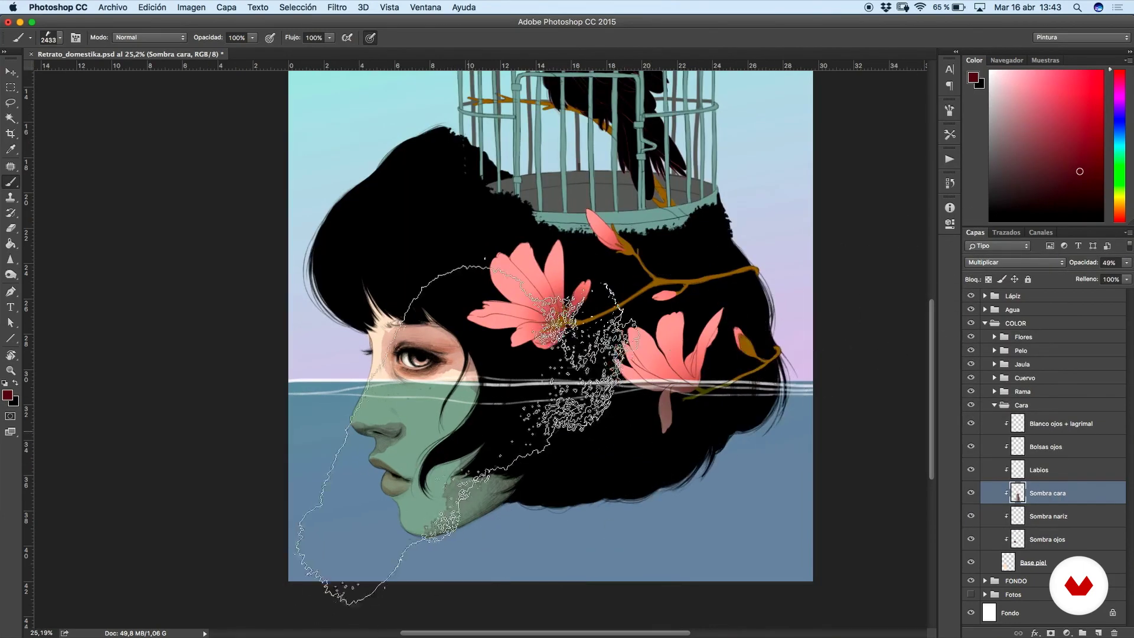
{"action": "scroll", "coordinate": [461, 434], "scroll_direction": "up", "scroll_amount": 1}
{"action": "left_click", "coordinate": [971, 310]}
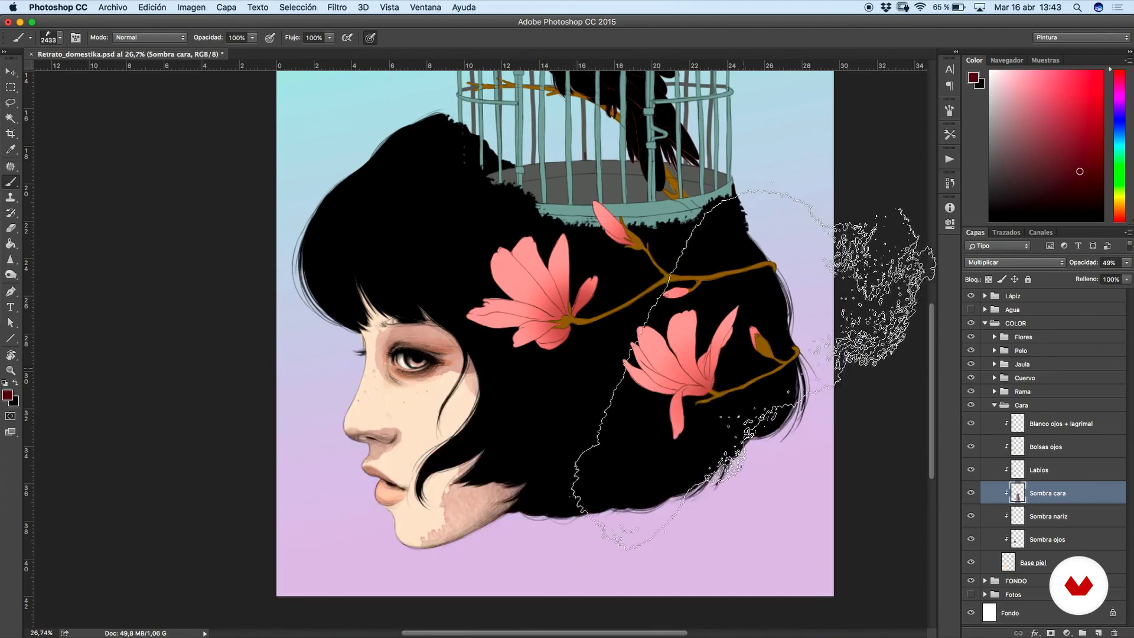
{"action": "scroll", "coordinate": [697, 254], "scroll_direction": "down", "scroll_amount": 3}
{"action": "scroll", "coordinate": [682, 248], "scroll_direction": "up", "scroll_amount": 3}
{"action": "left_click_drag", "start_coordinate": [506, 437], "coordinate": [550, 382]}
{"action": "scroll", "coordinate": [550, 382], "scroll_direction": "up", "scroll_amount": 1}
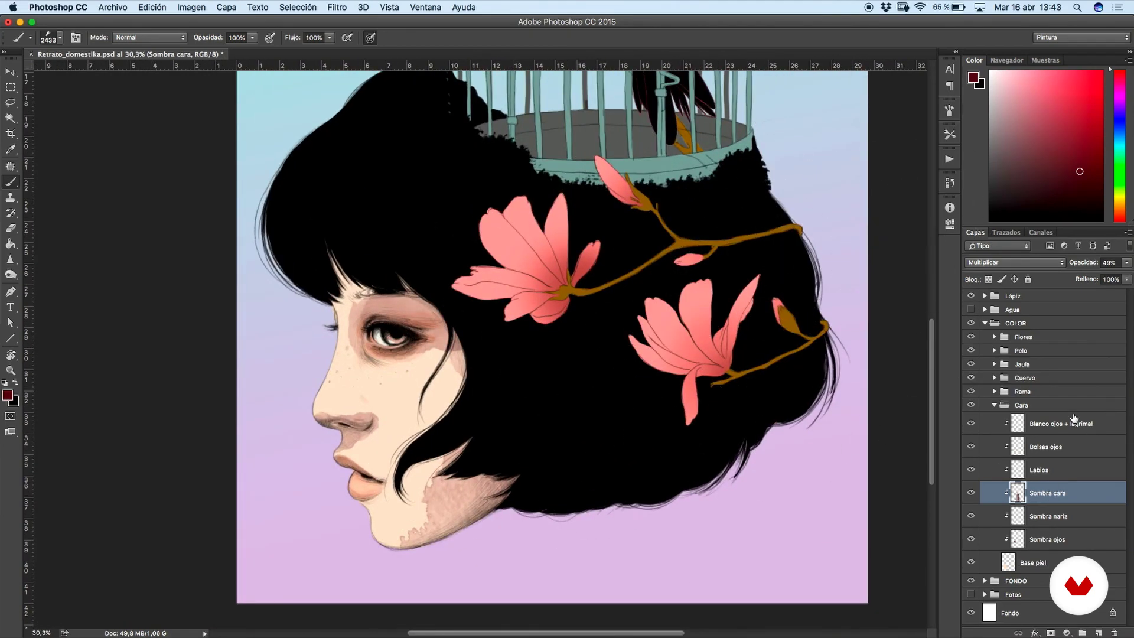
- Add a new clipped layer named "Mejilla" above Sombra cara and select the 1657 px splatter brush
{"action": "left_click", "coordinate": [1099, 633]}
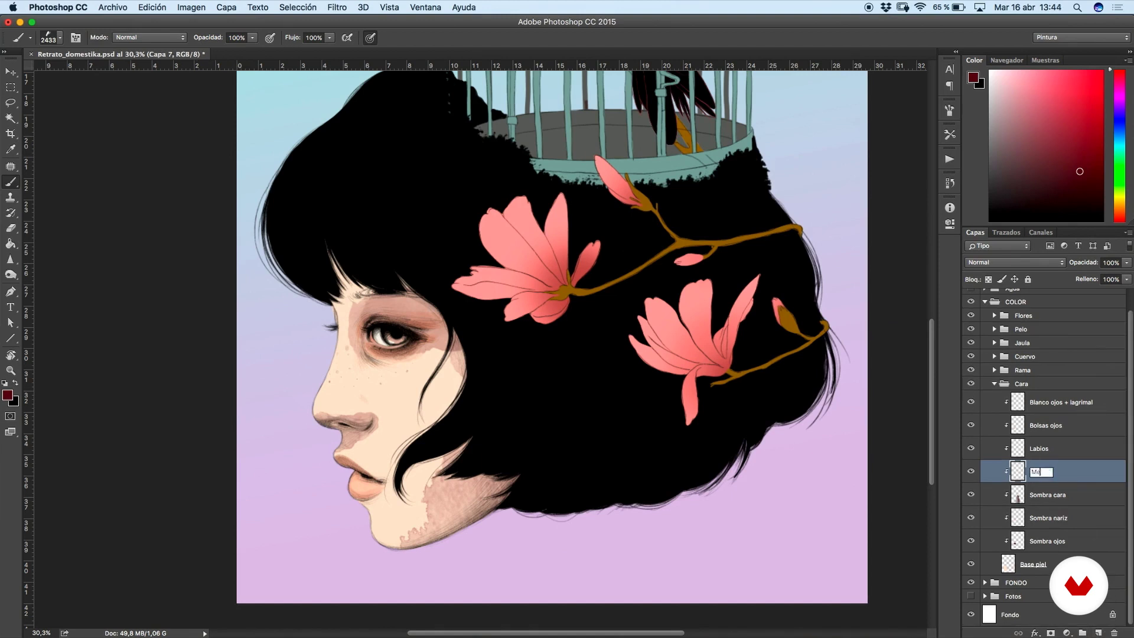
{"action": "key", "text": "Return"}
{"action": "right_click", "coordinate": [496, 311]}
{"action": "left_click_drag", "start_coordinate": [767, 549], "coordinate": [769, 574]}
{"action": "scroll", "coordinate": [771, 577], "scroll_direction": "down", "scroll_amount": 3}
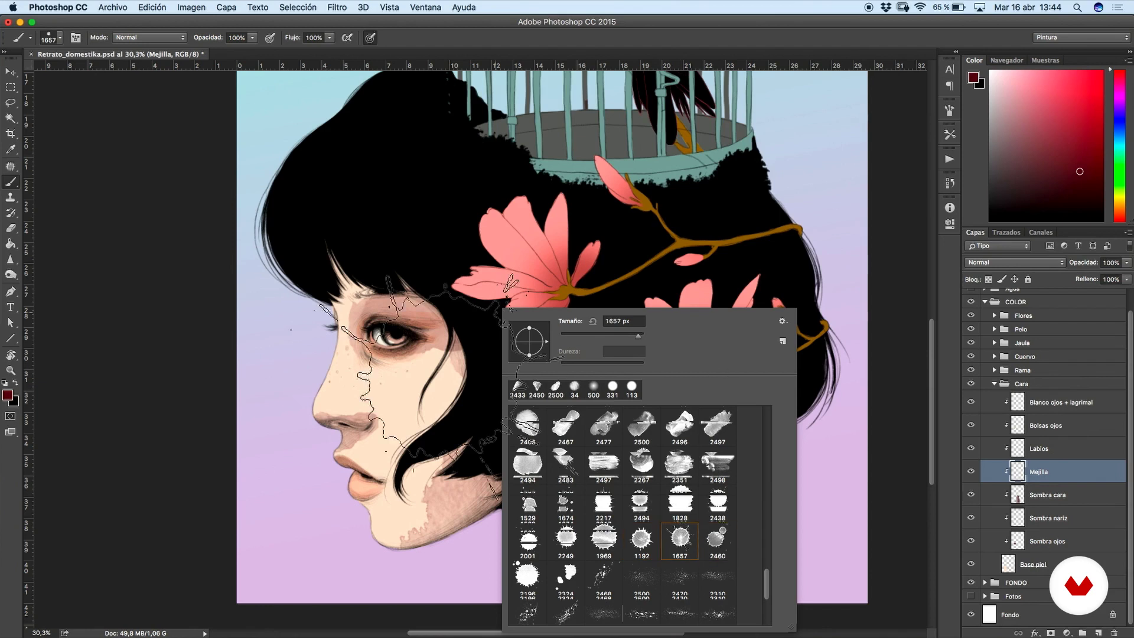
- Set the foreground colour to a light salmon orange, undoing a test stamp on the cheek
{"action": "left_click", "coordinate": [1040, 90]}
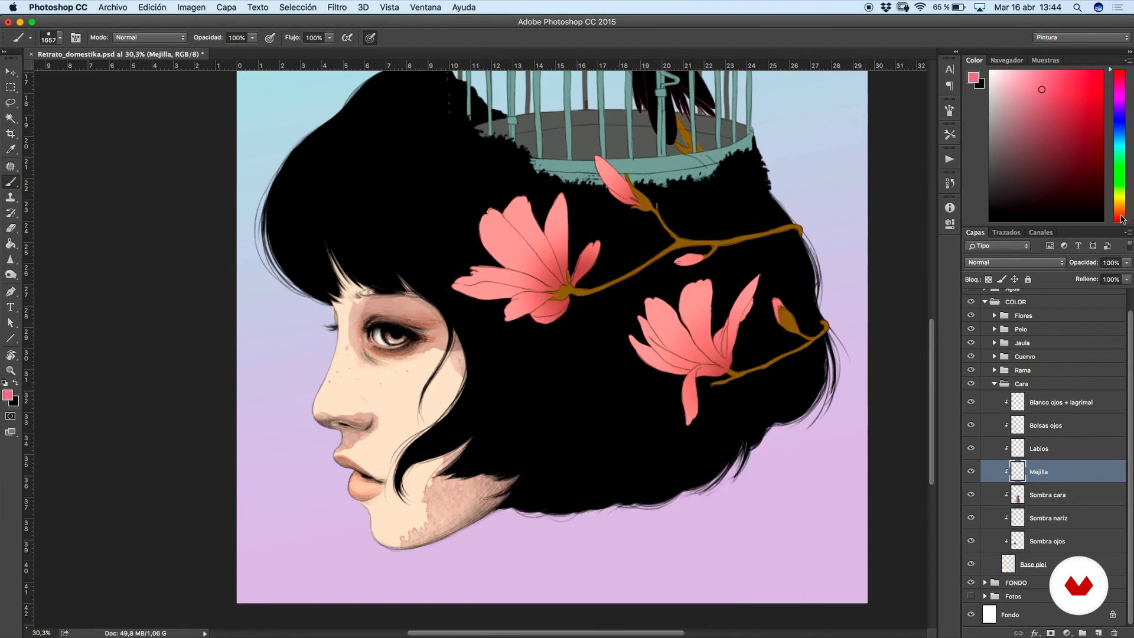
{"action": "left_click", "coordinate": [1122, 215]}
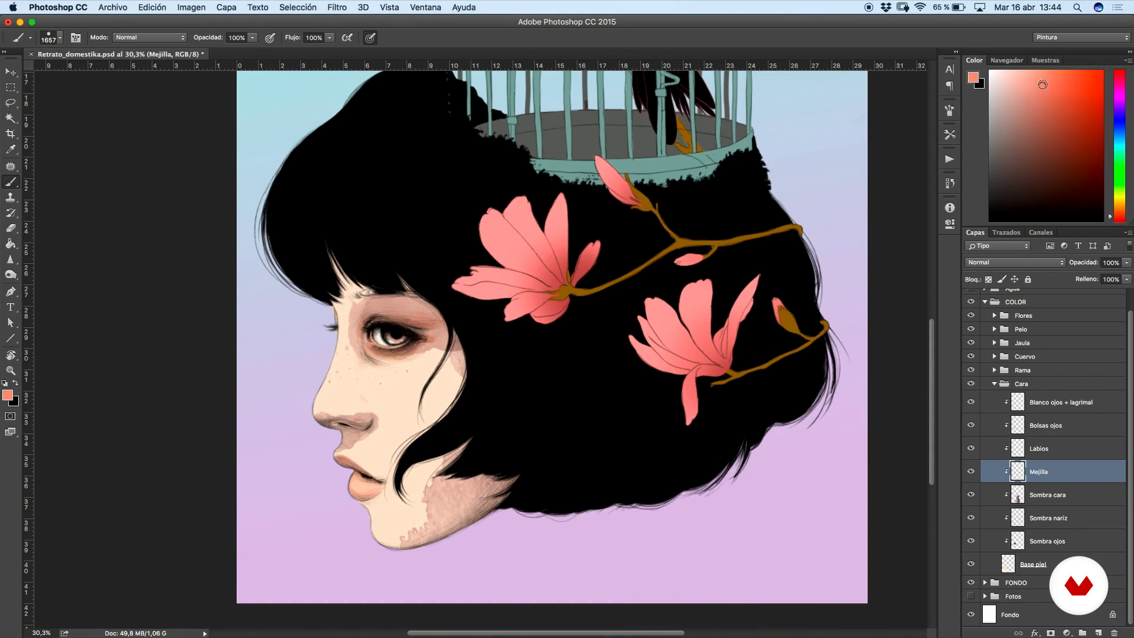
{"action": "left_click", "coordinate": [1045, 78]}
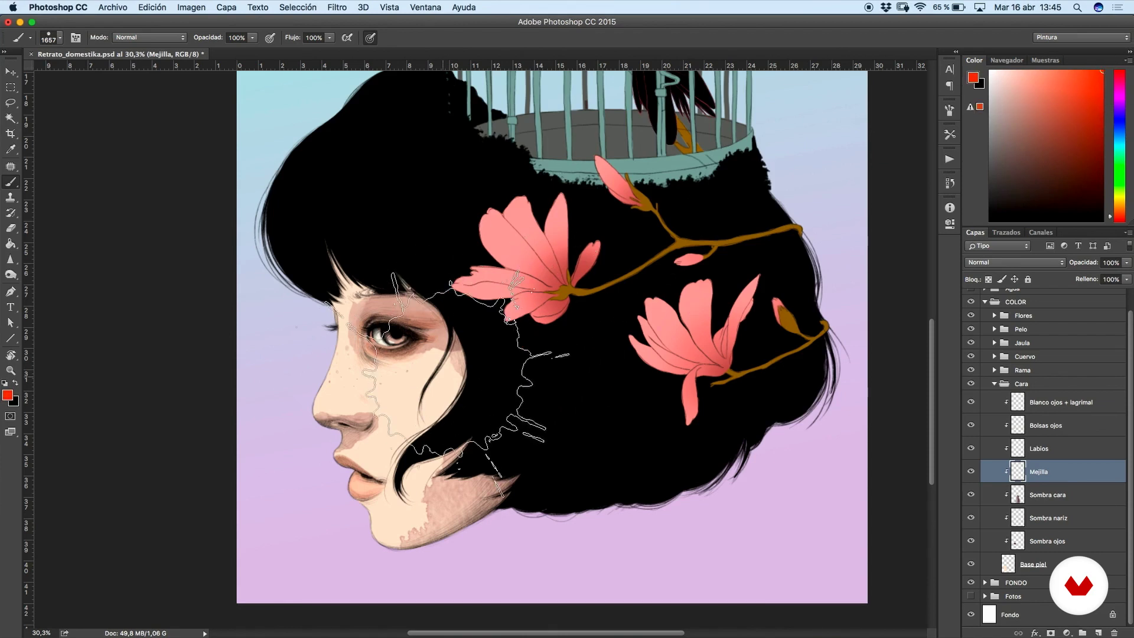
{"action": "left_click", "coordinate": [461, 390]}
{"action": "key", "text": "super+z"}
{"action": "left_click", "coordinate": [1068, 83]}
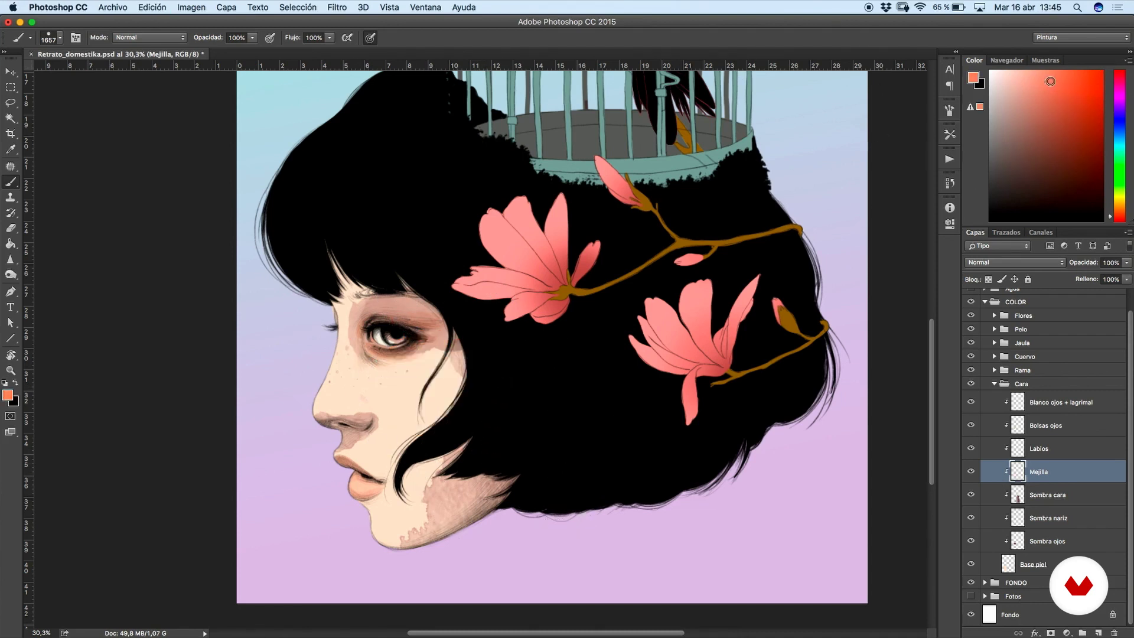
{"action": "left_click_drag", "start_coordinate": [1118, 223], "coordinate": [1118, 222]}
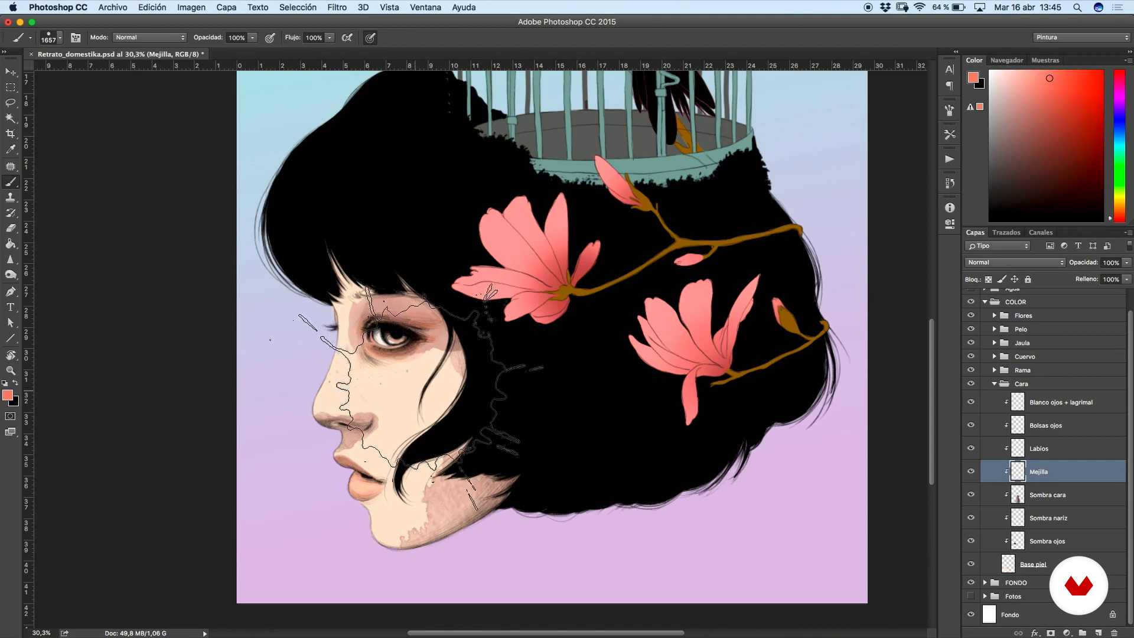
- Stamp the salmon splatter over the cheek and set the Mejilla layer to the Multiplicar blending mode
{"action": "left_click", "coordinate": [405, 366]}
{"action": "left_click", "coordinate": [983, 262]}
{"action": "left_click", "coordinate": [985, 296]}
- Scale the splatter to about 38%, place it on the cheek below the eye, and lower the layer opacity to 52%
{"action": "key", "text": "super+t"}
{"action": "left_click_drag", "start_coordinate": [507, 309], "coordinate": [393, 410]}
{"action": "left_click_drag", "start_coordinate": [373, 452], "coordinate": [435, 410]}
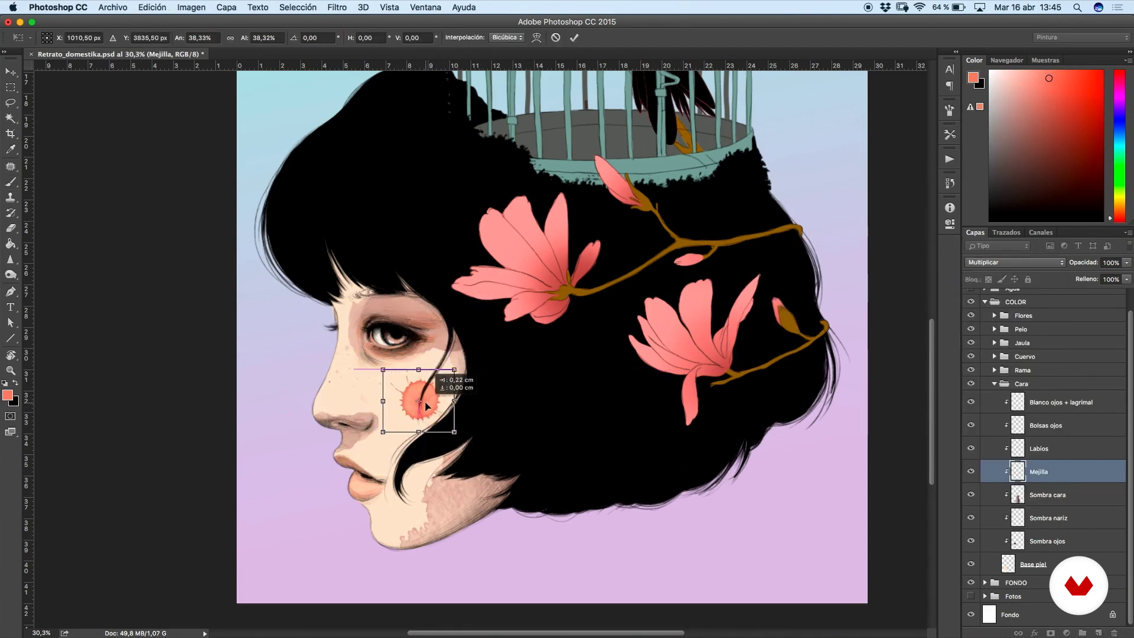
{"action": "key", "text": "Return"}
{"action": "key", "text": "b"}
{"action": "left_click_drag", "start_coordinate": [1129, 282], "coordinate": [1093, 281]}
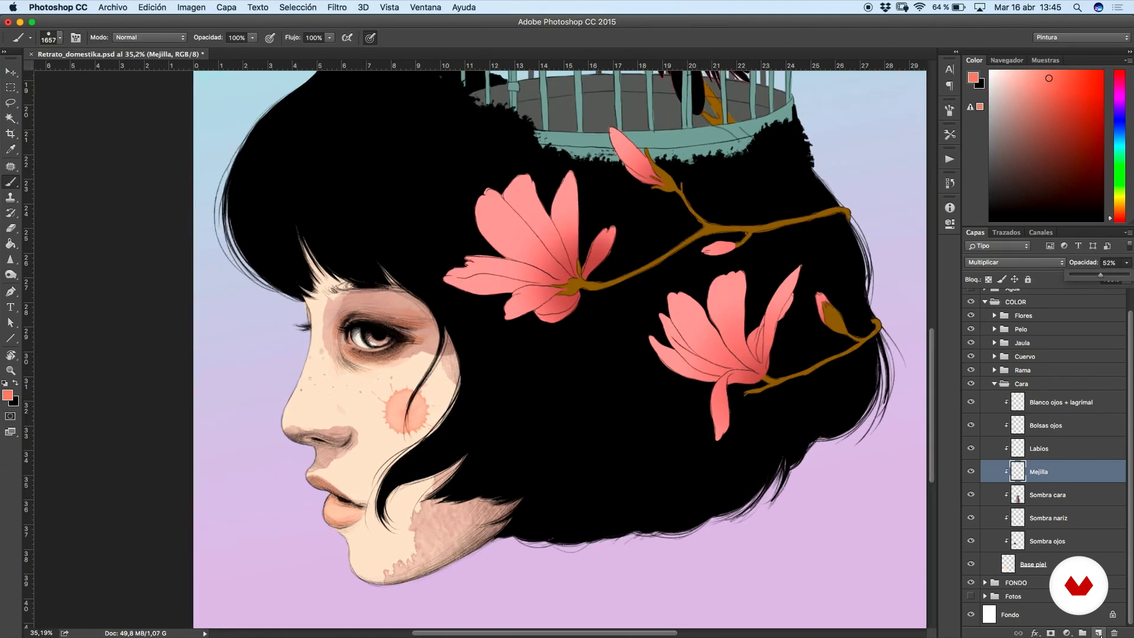
- Add a new clipped layer named "Antifaz" above Mejilla and select the 2486 px dry stroke brush
{"action": "left_click", "coordinate": [1098, 632]}
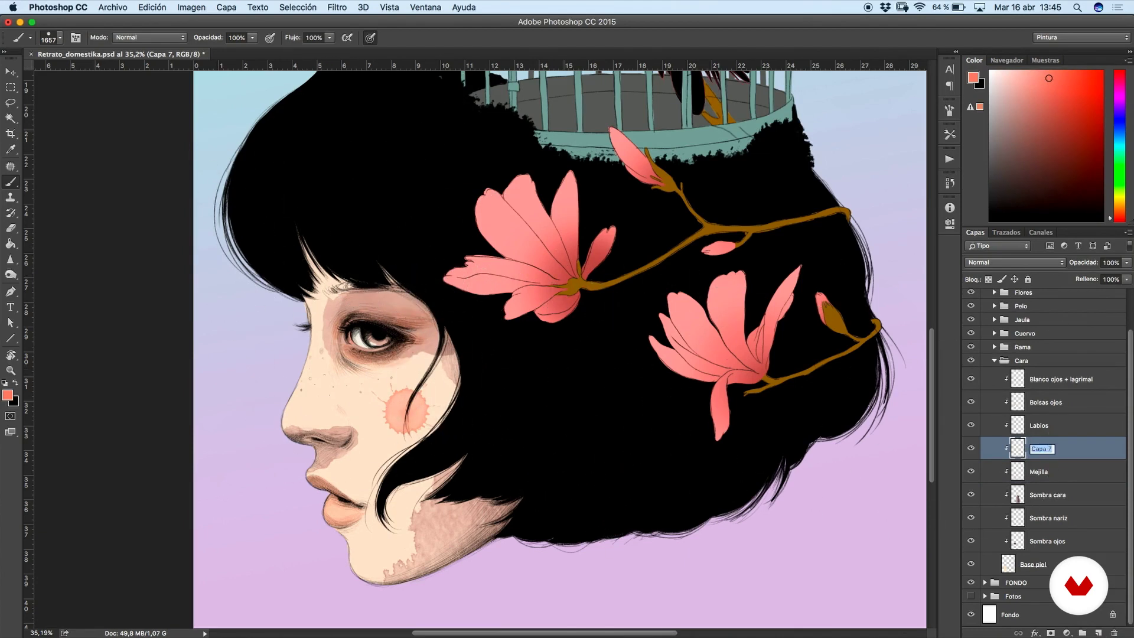
{"action": "right_click", "coordinate": [634, 268]}
{"action": "left_click_drag", "start_coordinate": [769, 572], "coordinate": [778, 422]}
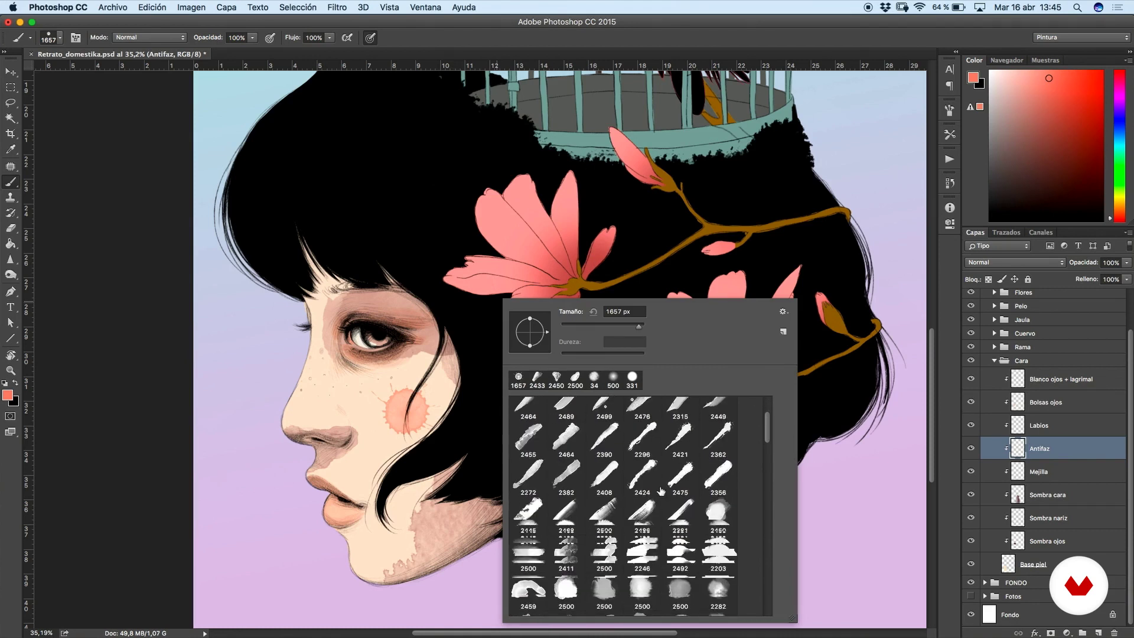
{"action": "left_click", "coordinate": [656, 512]}
- Choose an orange foreground colour, stamp the stroke across the eye and nose, and set the layer to Multiplicar
{"action": "left_click", "coordinate": [428, 384]}
{"action": "left_click", "coordinate": [1122, 205]}
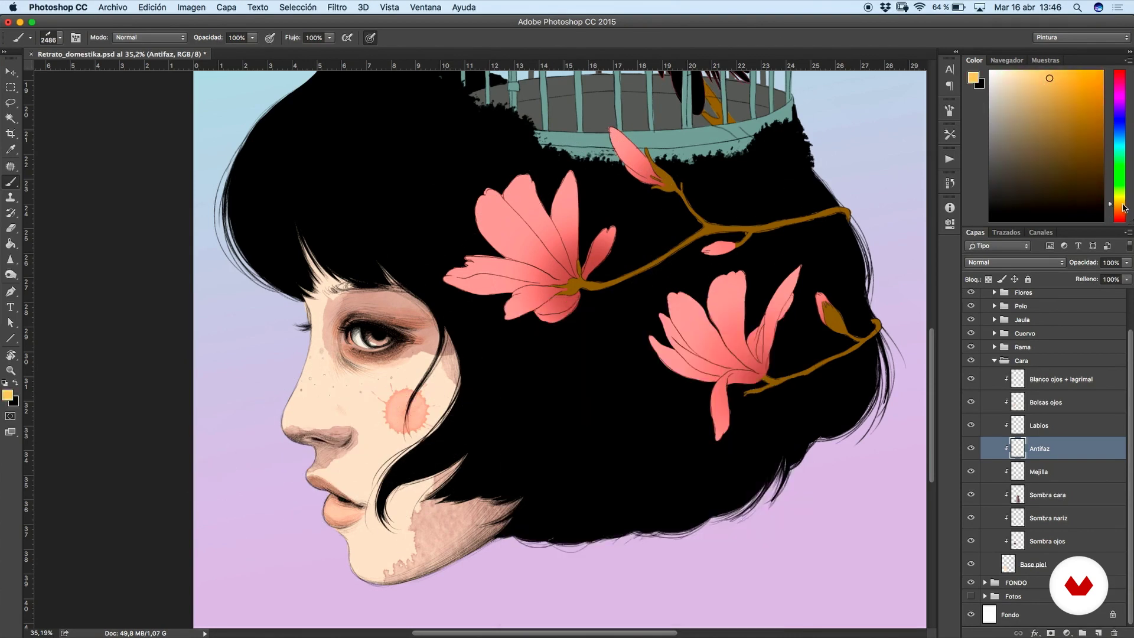
{"action": "left_click", "coordinate": [444, 258]}
{"action": "left_click", "coordinate": [985, 263]}
{"action": "left_click", "coordinate": [984, 296]}
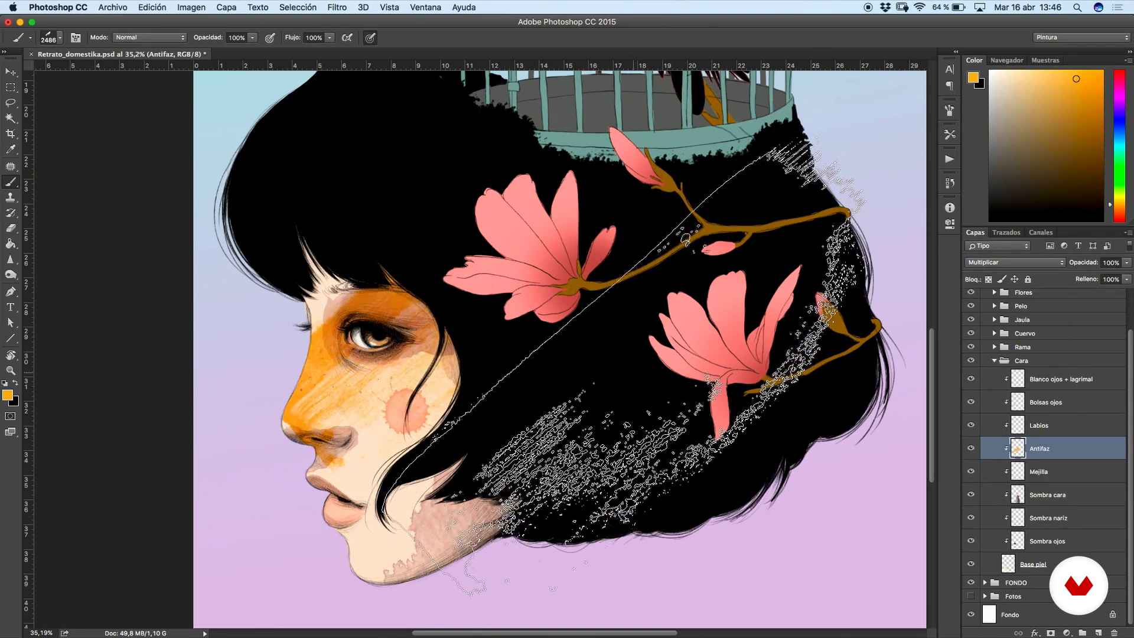
- Free-transform the textured orange stroke to reposition it over the upper face and apply the transformation
{"action": "scroll", "coordinate": [539, 362], "scroll_direction": "down", "scroll_amount": 3}
{"action": "key", "text": "super+t"}
{"action": "left_click_drag", "start_coordinate": [478, 378], "coordinate": [478, 419]}
{"action": "left_click_drag", "start_coordinate": [486, 334], "coordinate": [481, 373]}
{"action": "key", "text": "Return"}
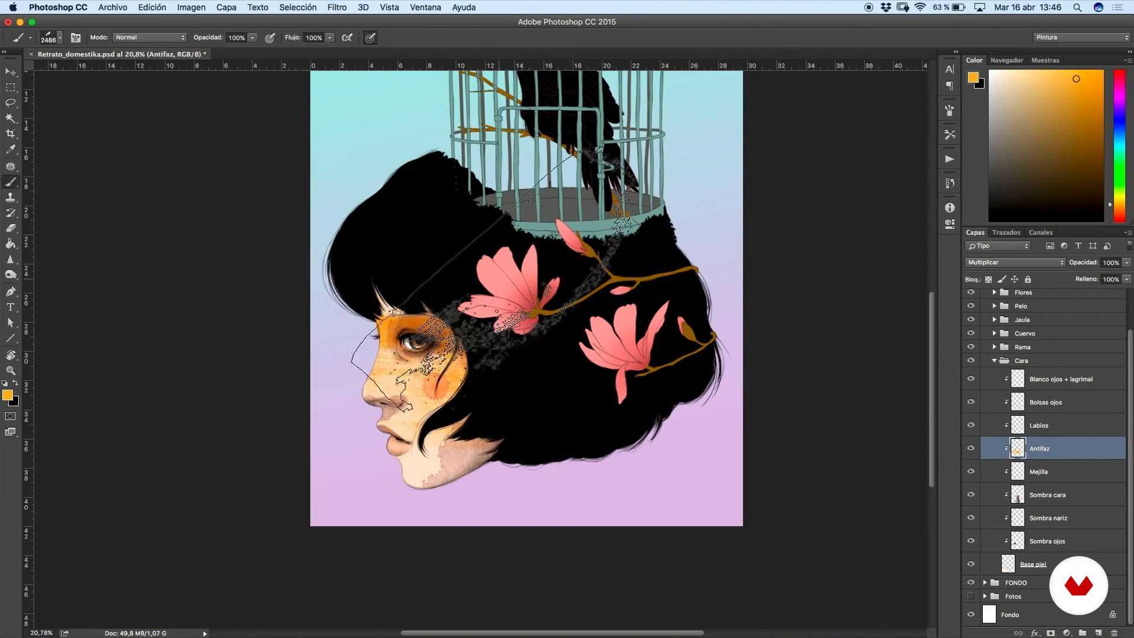
- Delete the Antifaz layer, add a new clipped layer above Mejilla, and select the 2356 px stroke brush
{"action": "key", "text": "Delete"}
{"action": "left_click", "coordinate": [1099, 632]}
{"action": "right_click", "coordinate": [485, 345]}
{"action": "left_click", "coordinate": [705, 490]}
- Stamp an orange stroke over the cheek and mouth and set its layer to the Multiplicar blending mode
{"action": "left_click", "coordinate": [426, 390]}
{"action": "left_click", "coordinate": [1015, 262]}
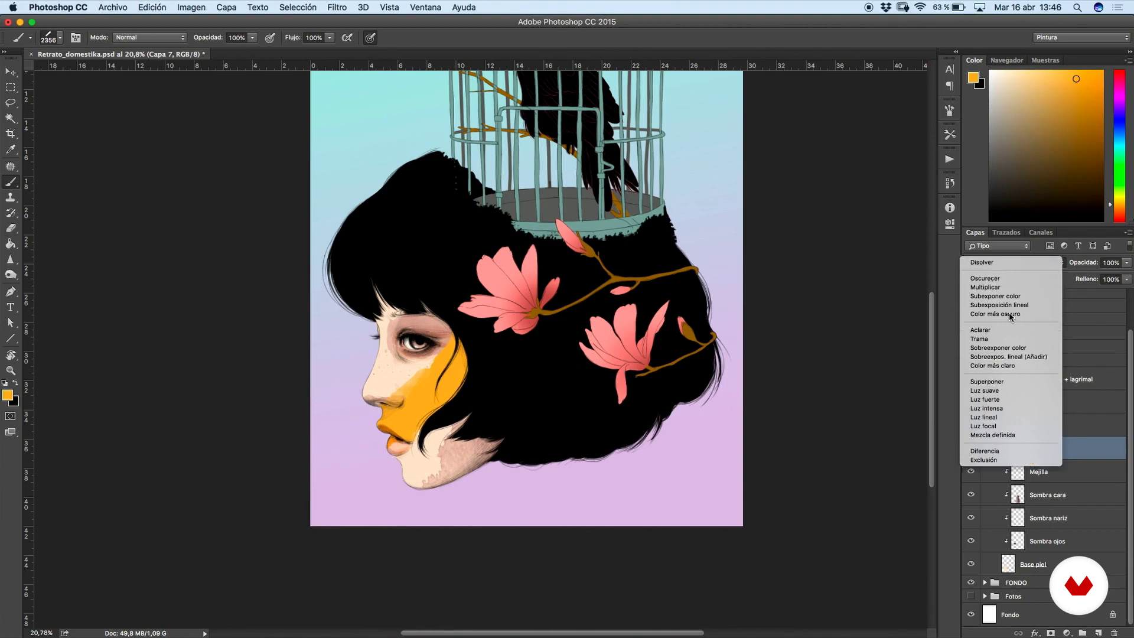
{"action": "left_click", "coordinate": [985, 287]}
- Rotate the orange stroke with Free Transform, place it diagonally across the eye and cheek, and apply it
{"action": "key", "text": "ctrl+t"}
{"action": "left_click_drag", "start_coordinate": [544, 355], "coordinate": [526, 410]}
{"action": "scroll", "coordinate": [437, 380], "scroll_direction": "up", "scroll_amount": 8}
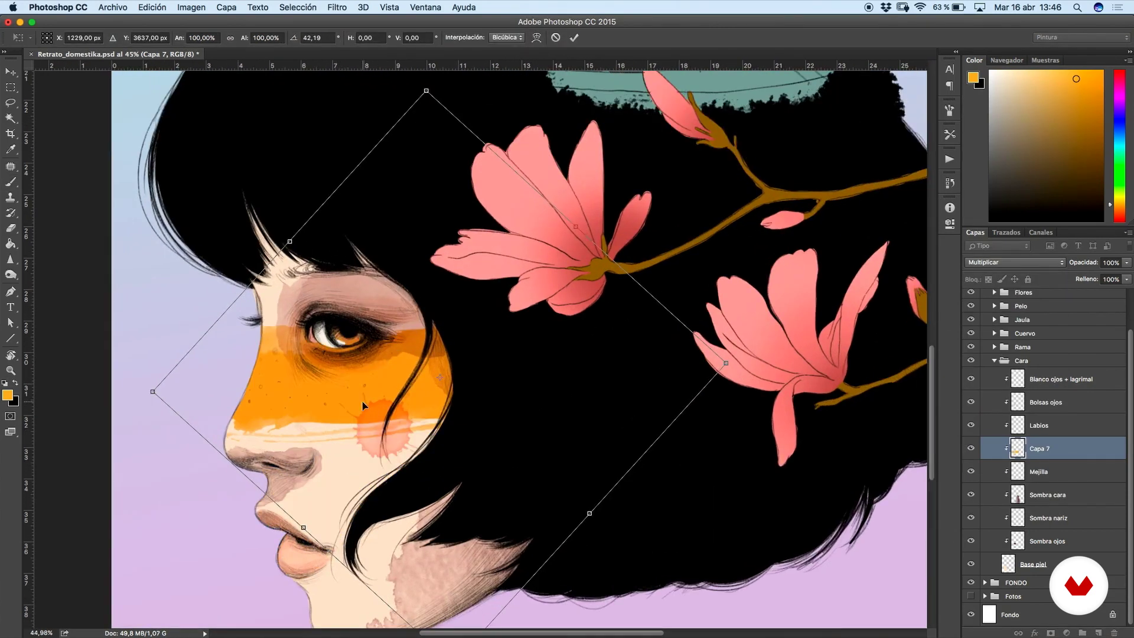
{"action": "scroll", "coordinate": [463, 350], "scroll_direction": "down", "scroll_amount": 3}
{"action": "mouse_move", "coordinate": [646, 296]}
{"action": "left_mouse_down"}
{"action": "mouse_move", "coordinate": [653, 304]}
{"action": "mouse_move", "coordinate": [531, 206]}
{"action": "mouse_move", "coordinate": [371, 257]}
{"action": "mouse_move", "coordinate": [328, 310]}
{"action": "left_mouse_up"}
{"action": "key", "text": "Return"}
{"action": "key", "text": "b"}
- Hide the Flores, Pelo, Jaula and Cuervo groups and free-transform the orange stroke on the face
{"action": "left_click_drag", "start_coordinate": [971, 333], "coordinate": [970, 292]}
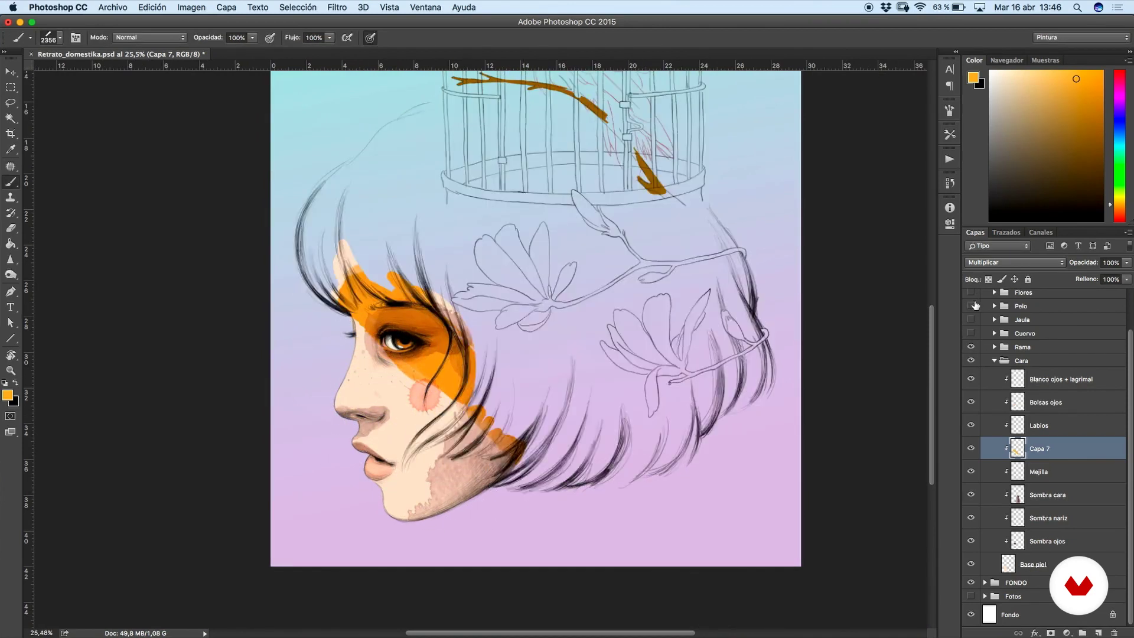
{"action": "scroll", "coordinate": [486, 378], "scroll_direction": "down", "scroll_amount": 1}
{"action": "key", "text": "super+t"}
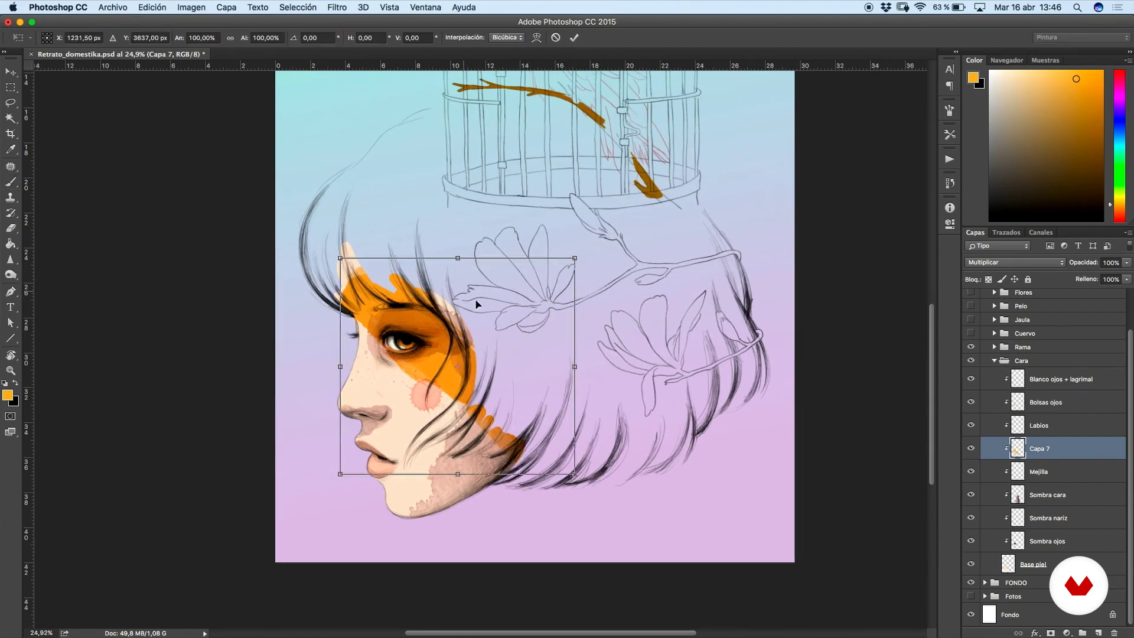
{"action": "mouse_move", "coordinate": [458, 258]}
{"action": "left_mouse_down"}
{"action": "mouse_move", "coordinate": [457, 346]}
{"action": "mouse_move", "coordinate": [449, 243]}
{"action": "mouse_move", "coordinate": [440, 259]}
{"action": "left_mouse_up"}
{"action": "mouse_move", "coordinate": [628, 254]}
{"action": "left_mouse_down"}
{"action": "mouse_move", "coordinate": [489, 197]}
{"action": "mouse_move", "coordinate": [512, 195]}
{"action": "mouse_move", "coordinate": [556, 397]}
{"action": "mouse_move", "coordinate": [578, 311]}
{"action": "mouse_move", "coordinate": [510, 206]}
{"action": "left_mouse_up"}
{"action": "key", "text": "Return"}
- Rotate the orange stroke about 177°, stretch it taller, and place it as a mask over the forehead and eye
{"action": "key", "text": "super+t"}
{"action": "mouse_move", "coordinate": [460, 316]}
{"action": "left_mouse_down"}
{"action": "mouse_move", "coordinate": [458, 348]}
{"action": "mouse_move", "coordinate": [455, 236]}
{"action": "left_mouse_up"}
{"action": "left_click_drag", "start_coordinate": [487, 220], "coordinate": [445, 388]}
{"action": "left_click_drag", "start_coordinate": [647, 246], "coordinate": [642, 234]}
{"action": "mouse_move", "coordinate": [479, 325]}
{"action": "left_mouse_down"}
{"action": "mouse_move", "coordinate": [491, 326]}
{"action": "mouse_move", "coordinate": [475, 344]}
{"action": "left_mouse_up"}
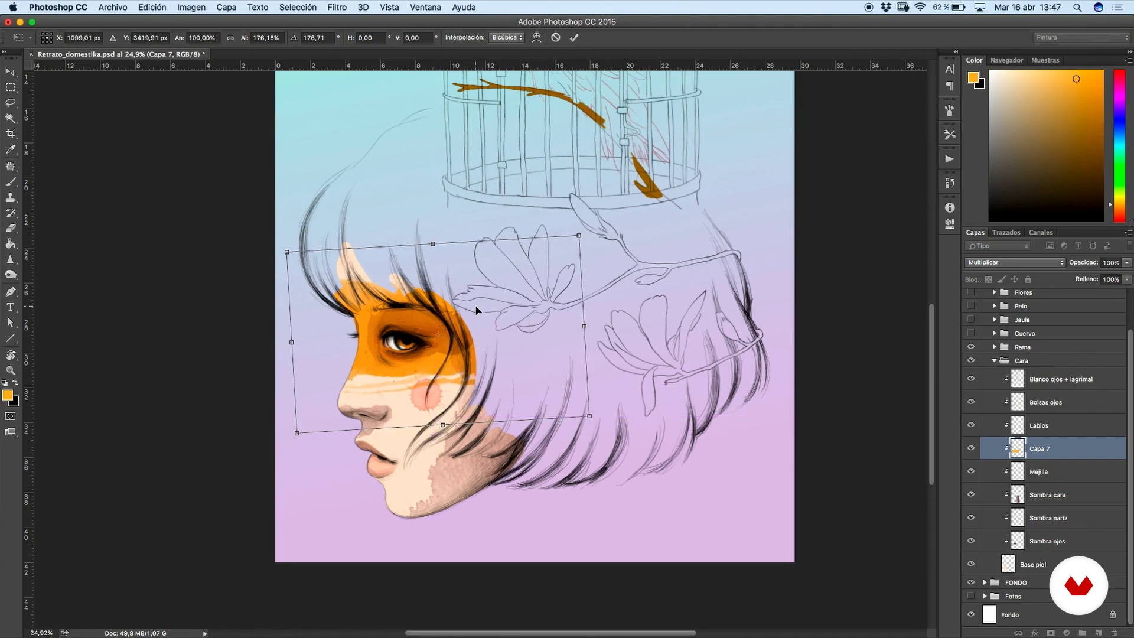
{"action": "left_click_drag", "start_coordinate": [434, 243], "coordinate": [433, 220]}
{"action": "left_click_drag", "start_coordinate": [464, 294], "coordinate": [462, 296]}
{"action": "left_click_drag", "start_coordinate": [429, 222], "coordinate": [430, 189]}
{"action": "left_click_drag", "start_coordinate": [458, 286], "coordinate": [461, 298]}
{"action": "key", "text": "Return"}
{"action": "key", "text": "b"}
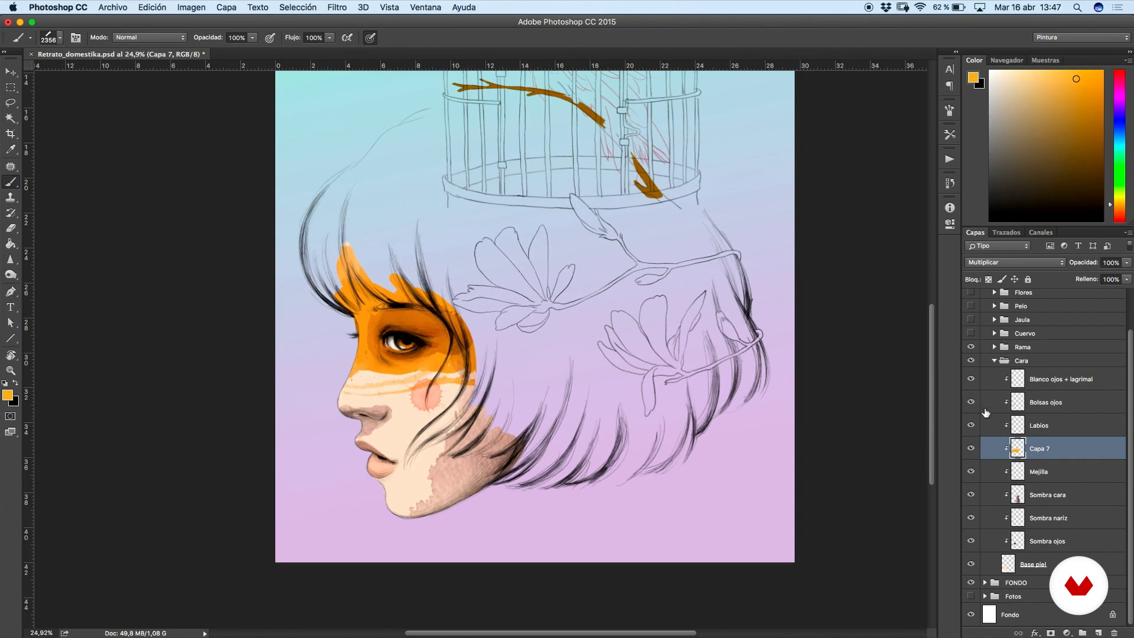
- Show the hidden groups again and set the opacity of Capa 7 to 70% and of Sombra ojos to 47%
{"action": "left_click", "coordinate": [970, 306]}
{"action": "left_click", "coordinate": [1126, 262]}
{"action": "left_click_drag", "start_coordinate": [1125, 275], "coordinate": [1112, 278]}
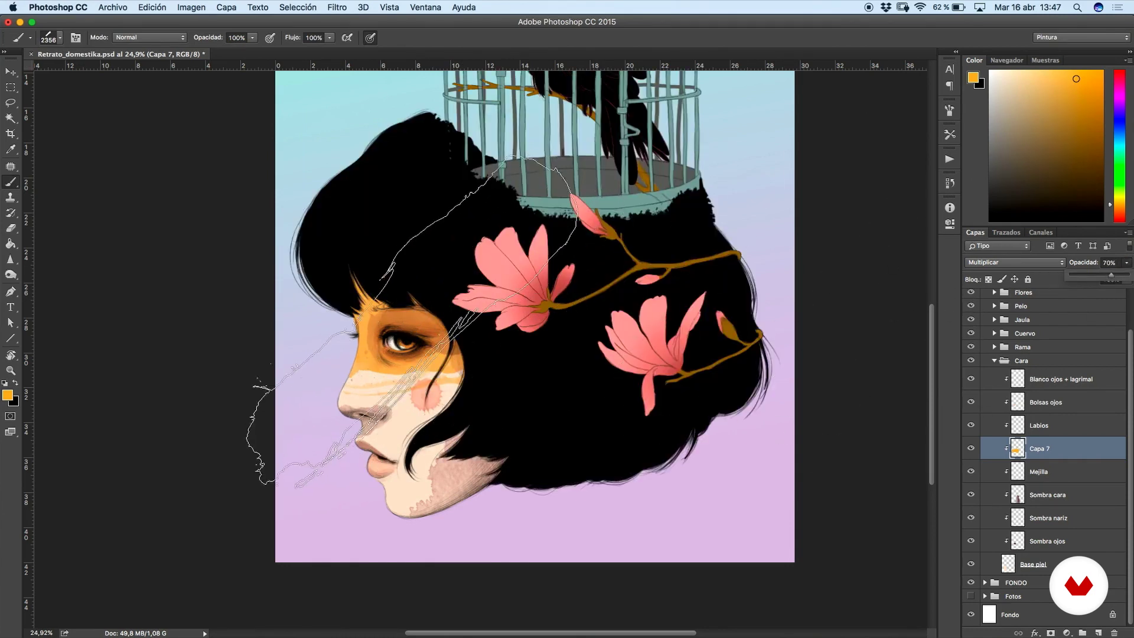
{"action": "left_click", "coordinate": [1045, 541]}
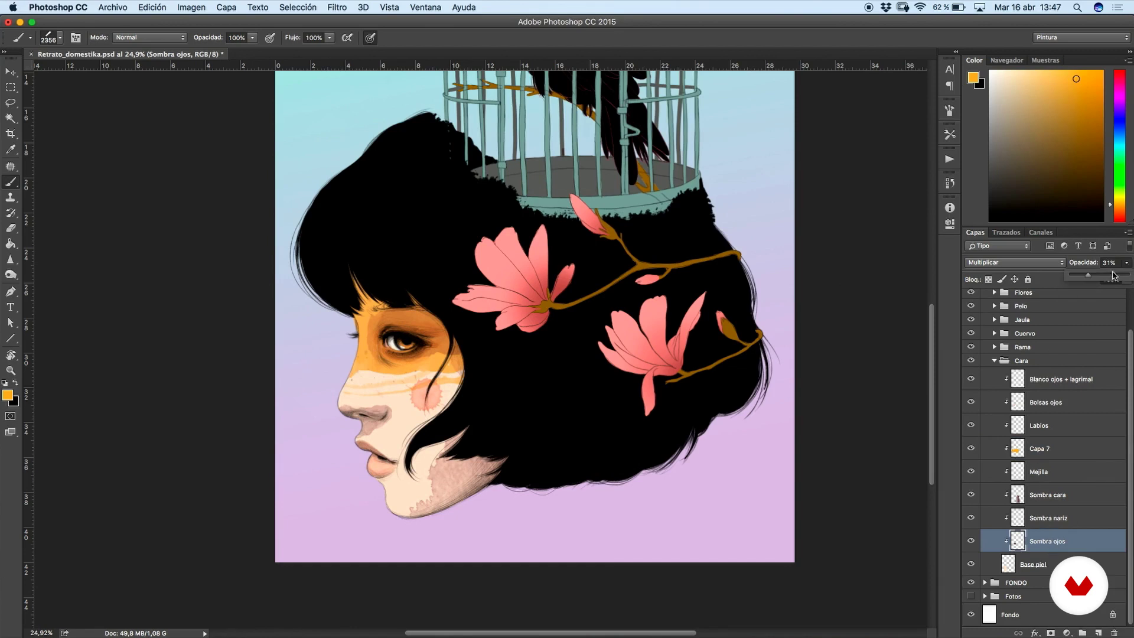
{"action": "left_click_drag", "start_coordinate": [1098, 278], "coordinate": [1098, 278]}
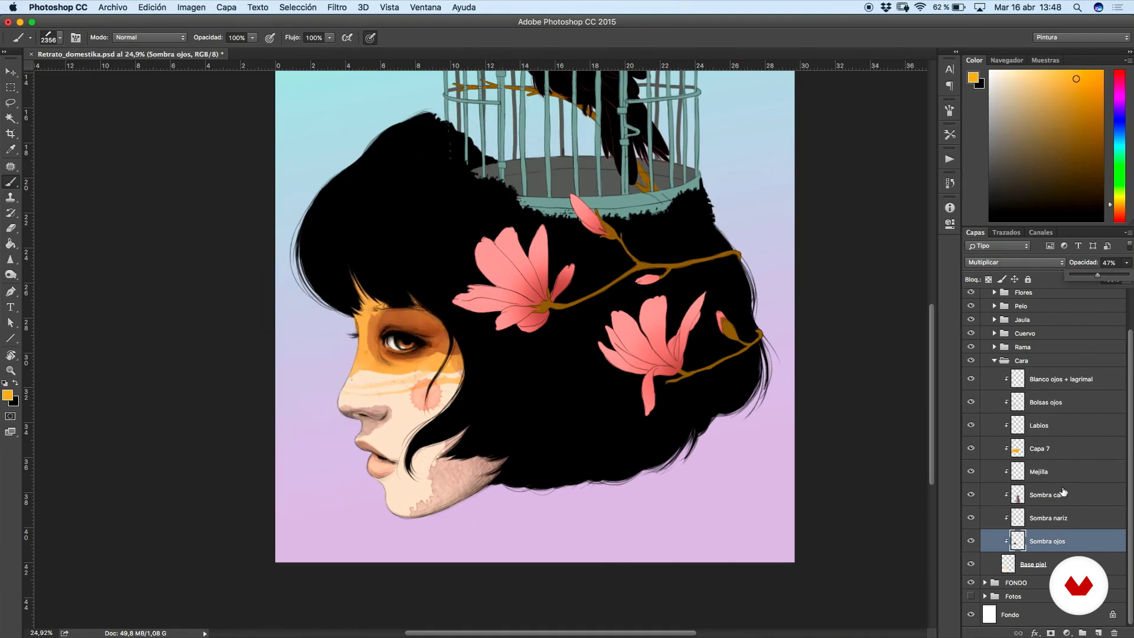
- Add a clipped layer named Sombra pelo above Sombra ojos and choose the 2246 px stain brush with a dark red colour
{"action": "left_click", "coordinate": [1099, 632]}
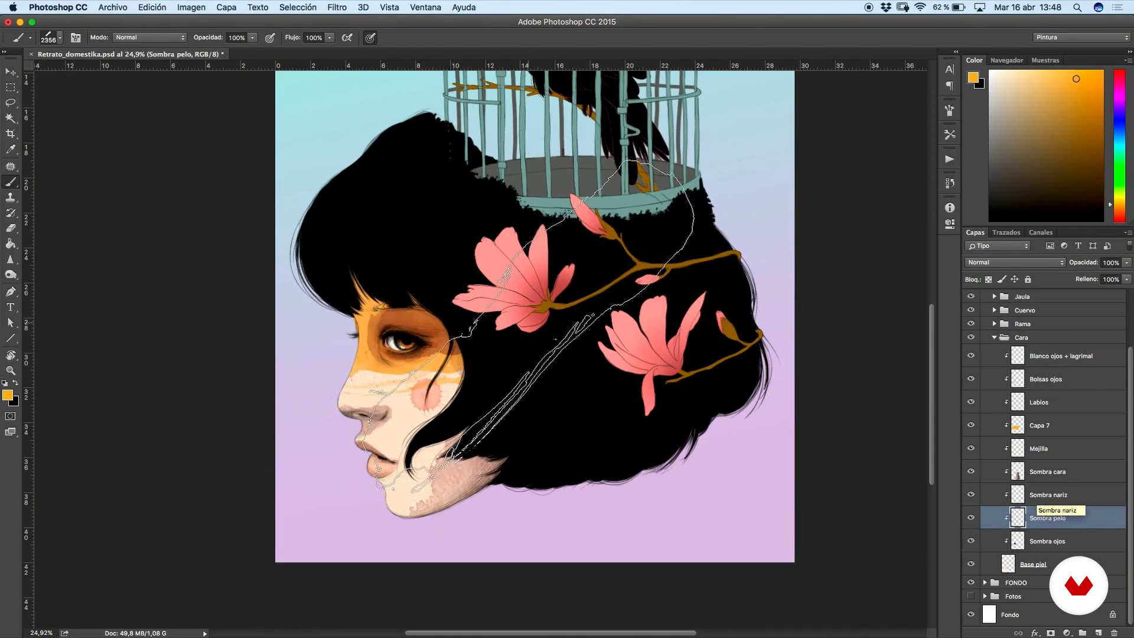
{"action": "right_click", "coordinate": [604, 290]}
{"action": "left_click_drag", "start_coordinate": [793, 432], "coordinate": [793, 444]}
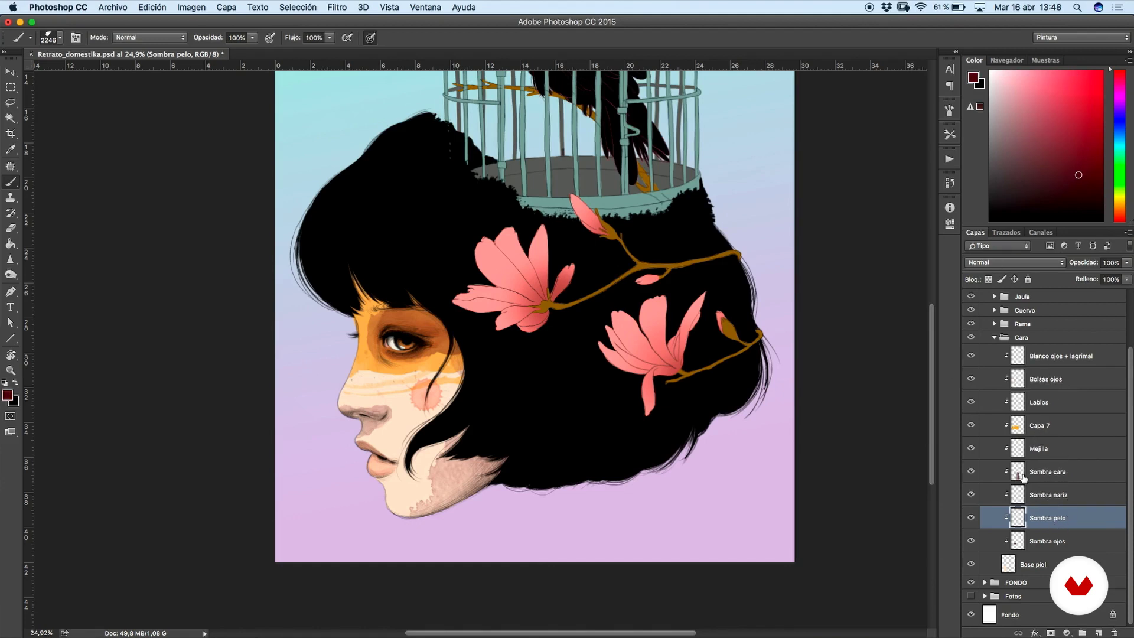
{"action": "key", "text": "super+shift+d"}
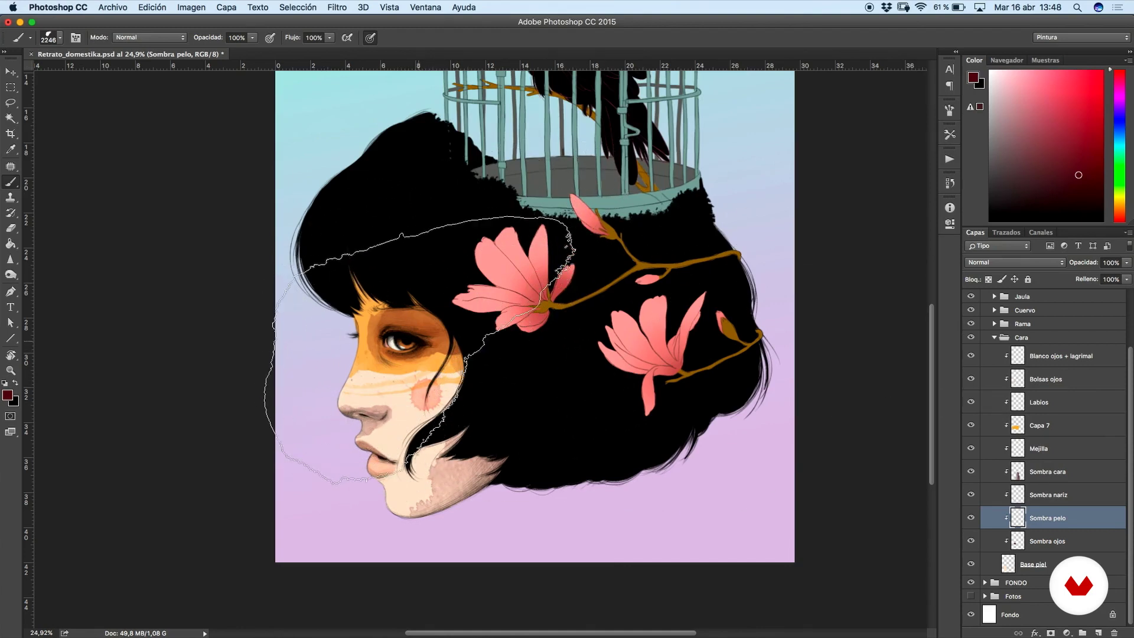
- Rename the orange mask layer Capa 7 as Antifaz
{"action": "double_click", "coordinate": [1036, 428]}
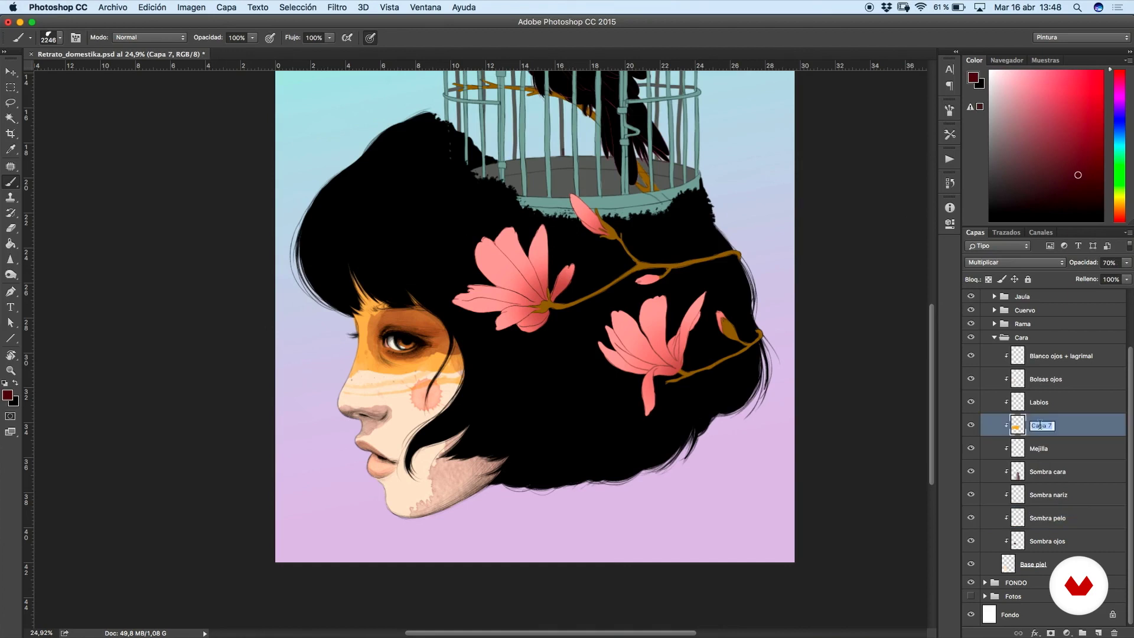
{"action": "left_click_drag", "start_coordinate": [1047, 431], "coordinate": [997, 540]}
{"action": "key", "text": "super+z"}
{"action": "key", "text": "super+z"}
{"action": "key", "text": "super+z"}
{"action": "key", "text": "super+z"}
{"action": "key", "text": "super+z"}
- Stamp a dark red stain around the eye on Sombra pelo and set the layer to Multiplicar at 27% opacity
{"action": "left_click", "coordinate": [1072, 523]}
{"action": "key", "text": "super+shift+d"}
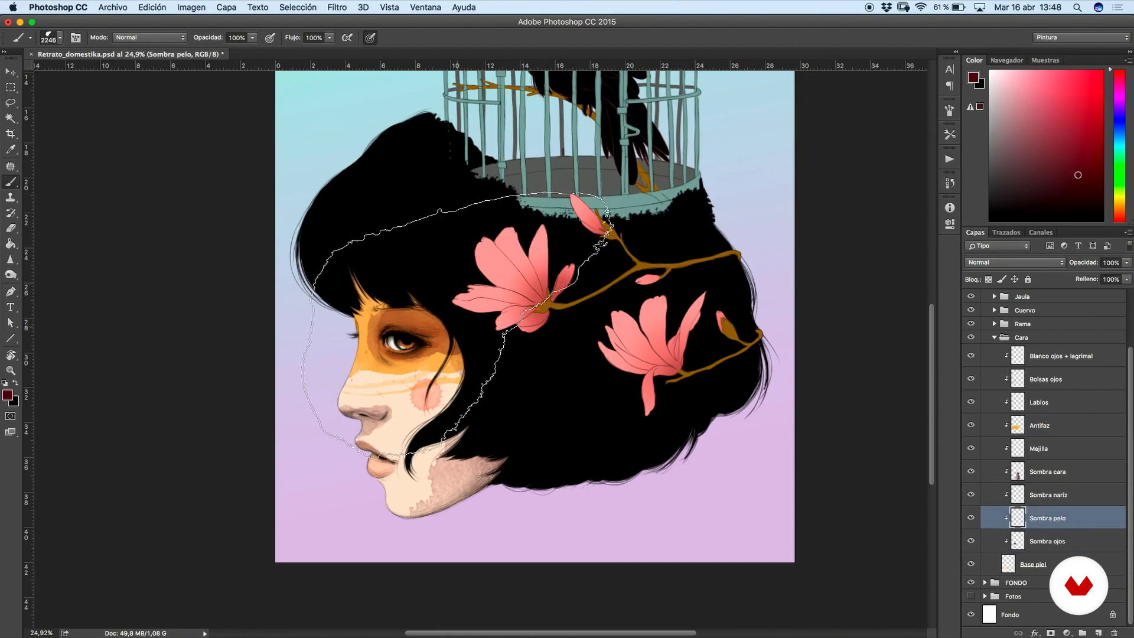
{"action": "key", "text": "alt+BackSpace"}
{"action": "key", "text": "super+d"}
{"action": "left_click", "coordinate": [1014, 262]}
{"action": "left_click", "coordinate": [1005, 295]}
{"action": "left_click", "coordinate": [1126, 263]}
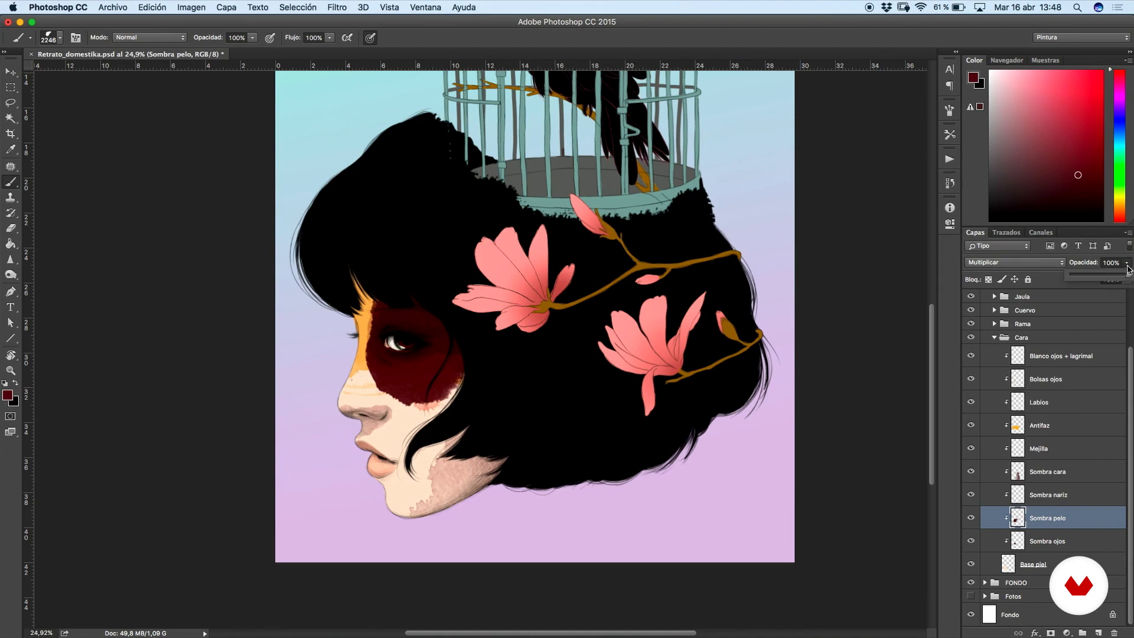
{"action": "left_click_drag", "start_coordinate": [1126, 273], "coordinate": [1085, 274]}
- Free-transform the dark red stain so it shades the face along the fringe and hair, and apply it
{"action": "key", "text": "super+t"}
{"action": "mouse_move", "coordinate": [395, 152]}
{"action": "left_mouse_down"}
{"action": "mouse_move", "coordinate": [478, 174]}
{"action": "mouse_move", "coordinate": [527, 230]}
{"action": "left_mouse_up"}
{"action": "key", "text": "Return"}
{"action": "key", "text": "super+minus"}
{"action": "key", "text": "super+plus"}
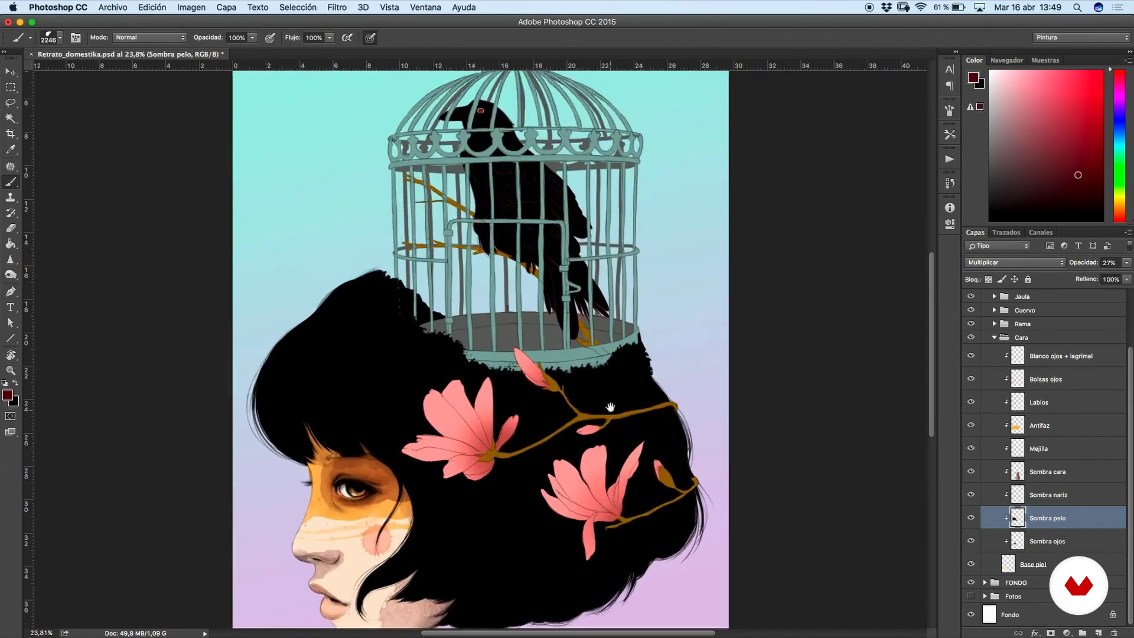
- Add a clipped layer named Pecas directly above the Antifaz layer
{"action": "scroll", "coordinate": [610, 407], "scroll_direction": "down", "scroll_amount": 4}
{"action": "left_click", "coordinate": [1054, 434]}
{"action": "left_click", "coordinate": [1098, 632]}
{"action": "double_click", "coordinate": [1038, 422]}
{"action": "type", "text": "Pecas"}
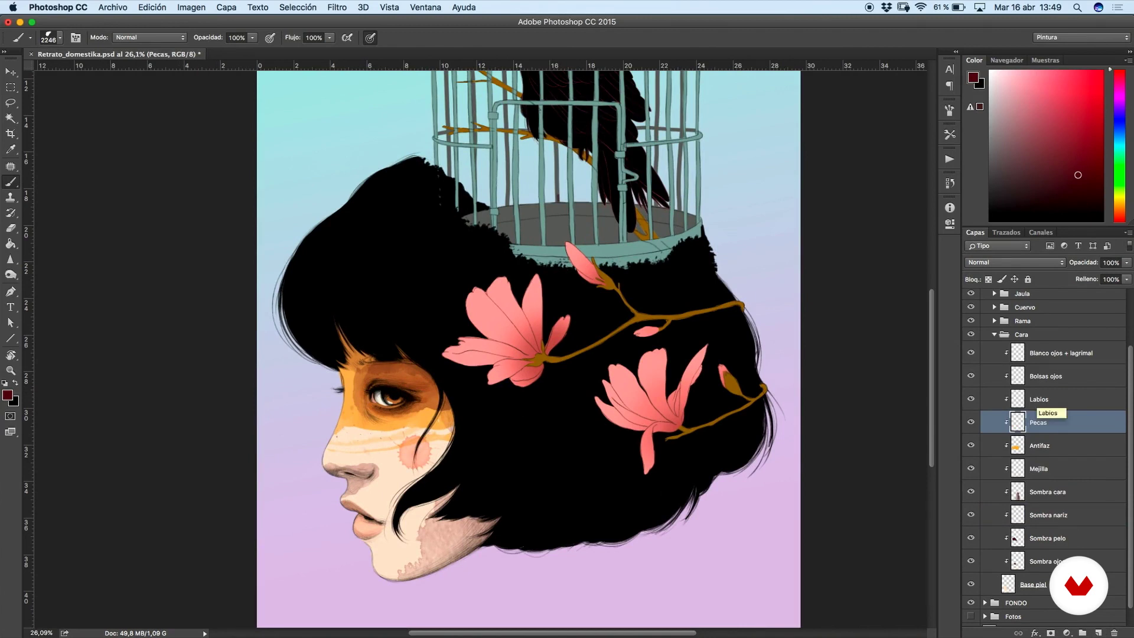
- Select the 2497 px speckle brush and a dark blue-violet paint colour
{"action": "right_click", "coordinate": [511, 315]}
{"action": "scroll", "coordinate": [662, 526], "scroll_direction": "down", "scroll_amount": 6}
{"action": "left_click", "coordinate": [687, 514]}
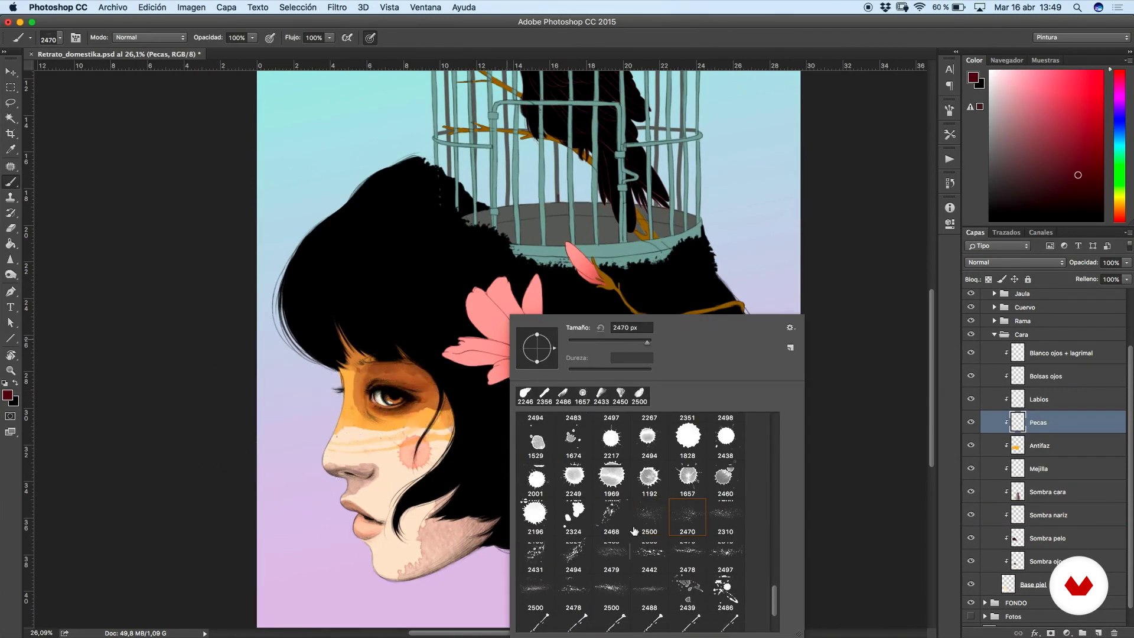
{"action": "left_click", "coordinate": [725, 552]}
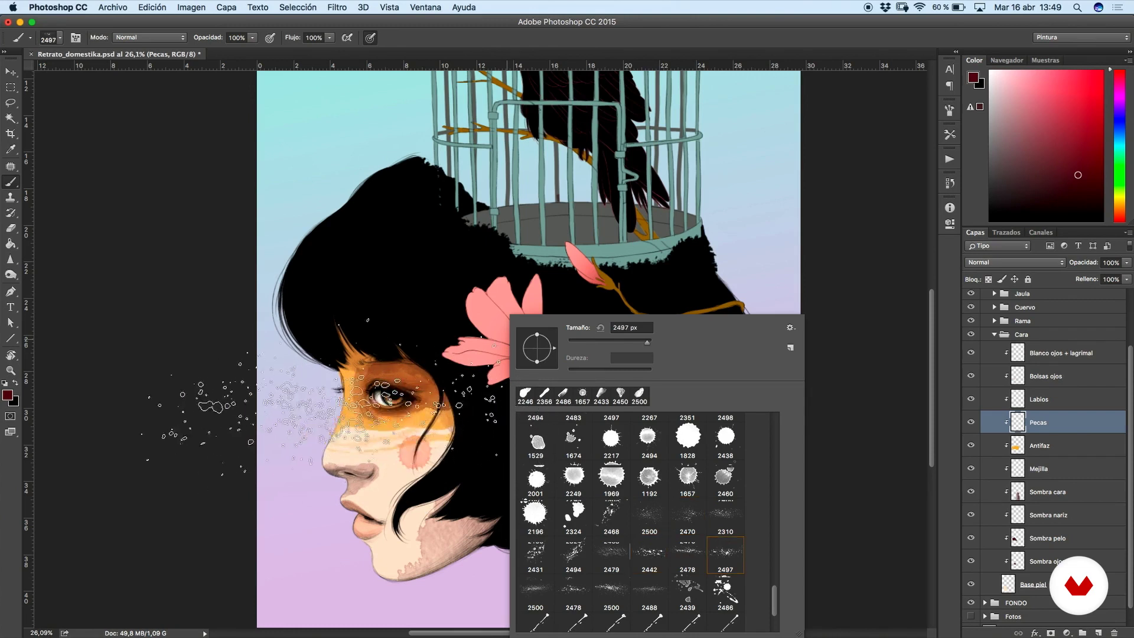
{"action": "left_click", "coordinate": [1119, 124]}
{"action": "left_click", "coordinate": [1082, 154]}
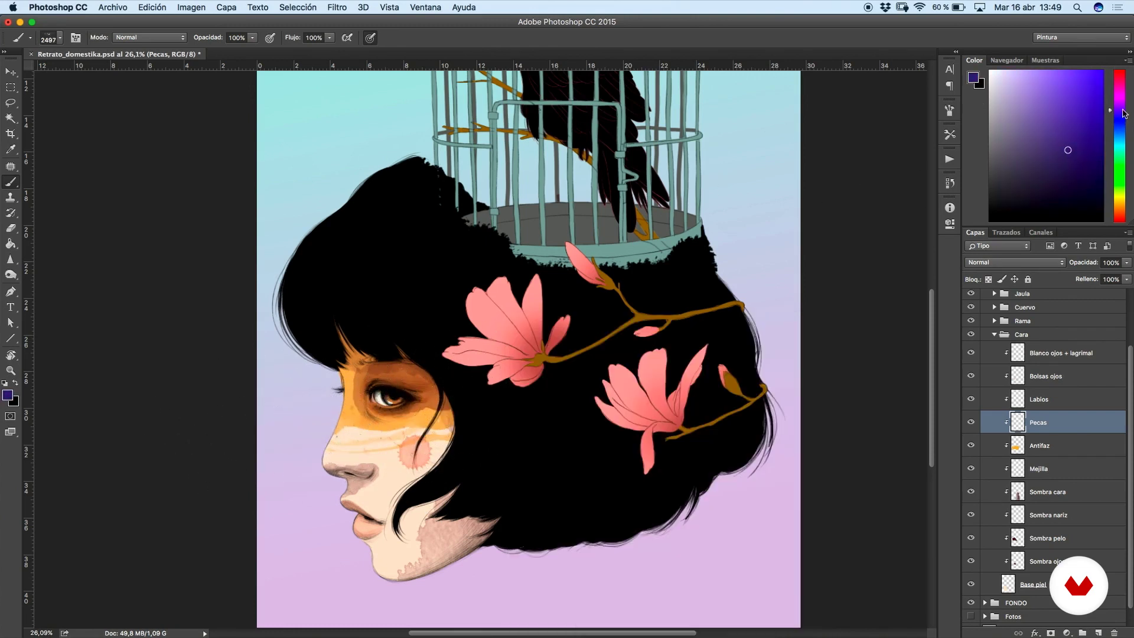
- Stamp the speckles on the Pecas layer and set its blending mode to Multiplicar
{"action": "left_click", "coordinate": [550, 430]}
{"action": "left_click", "coordinate": [1015, 262]}
{"action": "left_click", "coordinate": [998, 302]}
- Scale, rotate and move the speckles with Free Transform so they form freckles across the nose and cheek
{"action": "key", "text": "super+t"}
{"action": "left_click_drag", "start_coordinate": [750, 355], "coordinate": [761, 393]}
{"action": "left_click_drag", "start_coordinate": [449, 431], "coordinate": [173, 418]}
{"action": "left_click_drag", "start_coordinate": [463, 374], "coordinate": [303, 411]}
{"action": "left_click_drag", "start_coordinate": [271, 442], "coordinate": [398, 430]}
{"action": "mouse_move", "coordinate": [459, 444]}
{"action": "left_mouse_down"}
{"action": "mouse_move", "coordinate": [463, 405]}
{"action": "mouse_move", "coordinate": [461, 427]}
{"action": "left_mouse_up"}
{"action": "key", "text": "Return"}
- Set the Pecas layer's opacity to 56% and check the whole illustration
{"action": "left_click", "coordinate": [1127, 263]}
{"action": "left_click_drag", "start_coordinate": [1128, 275], "coordinate": [1107, 278]}
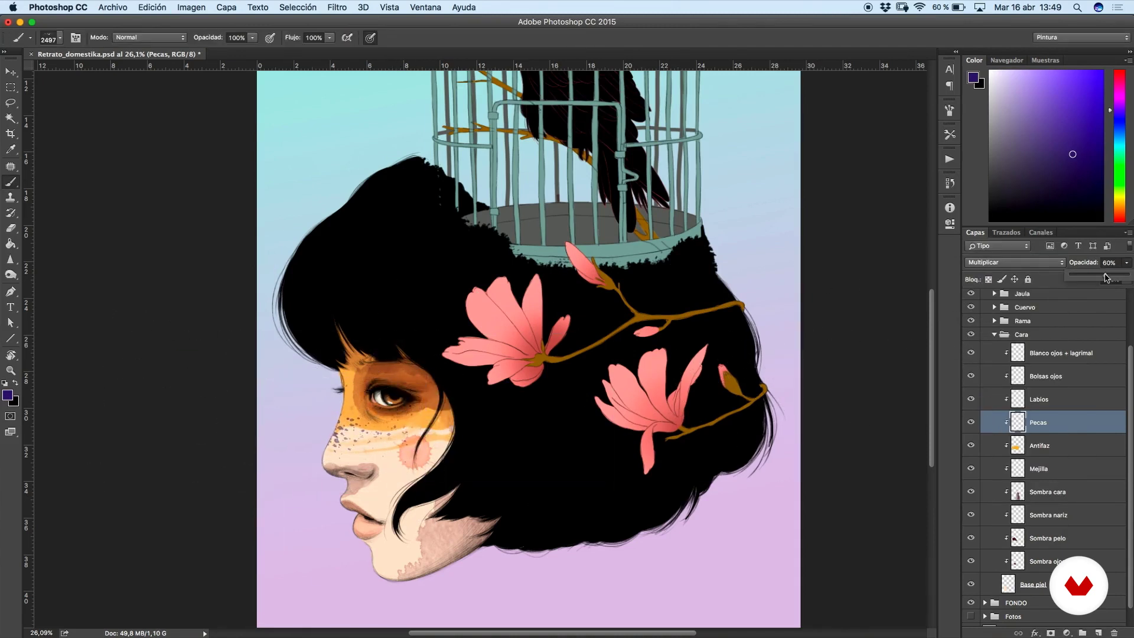
{"action": "scroll", "coordinate": [650, 360], "scroll_direction": "up", "scroll_amount": 4}
{"action": "left_click_drag", "start_coordinate": [655, 443], "coordinate": [655, 334]}
{"action": "scroll", "coordinate": [658, 376], "scroll_direction": "down", "scroll_amount": 8}
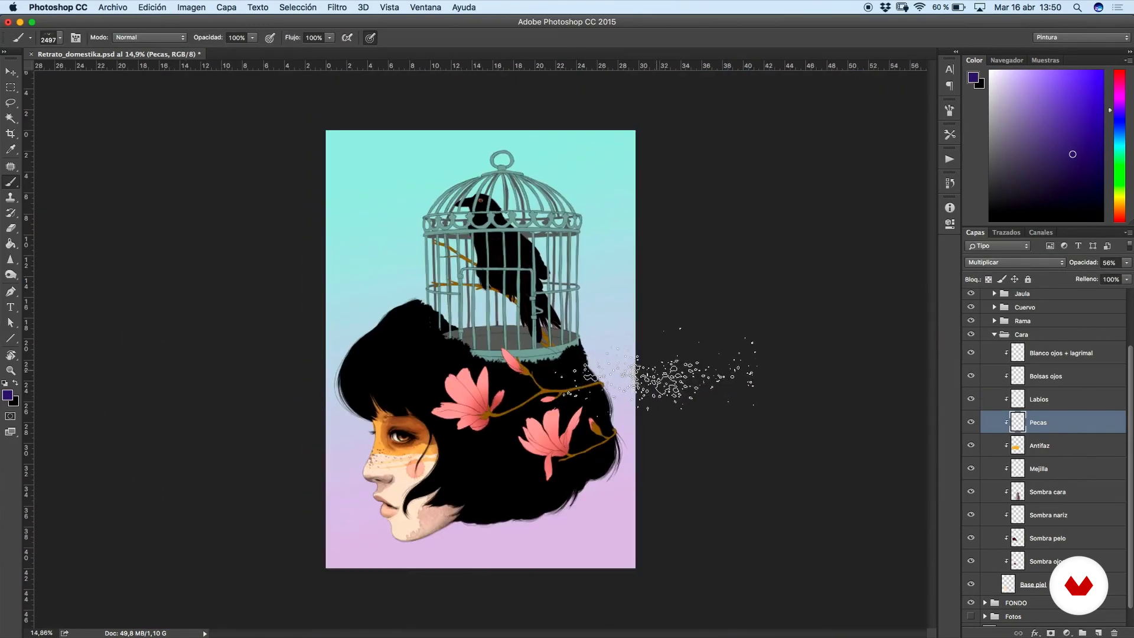
{"action": "scroll", "coordinate": [488, 531], "scroll_direction": "up", "scroll_amount": 3}
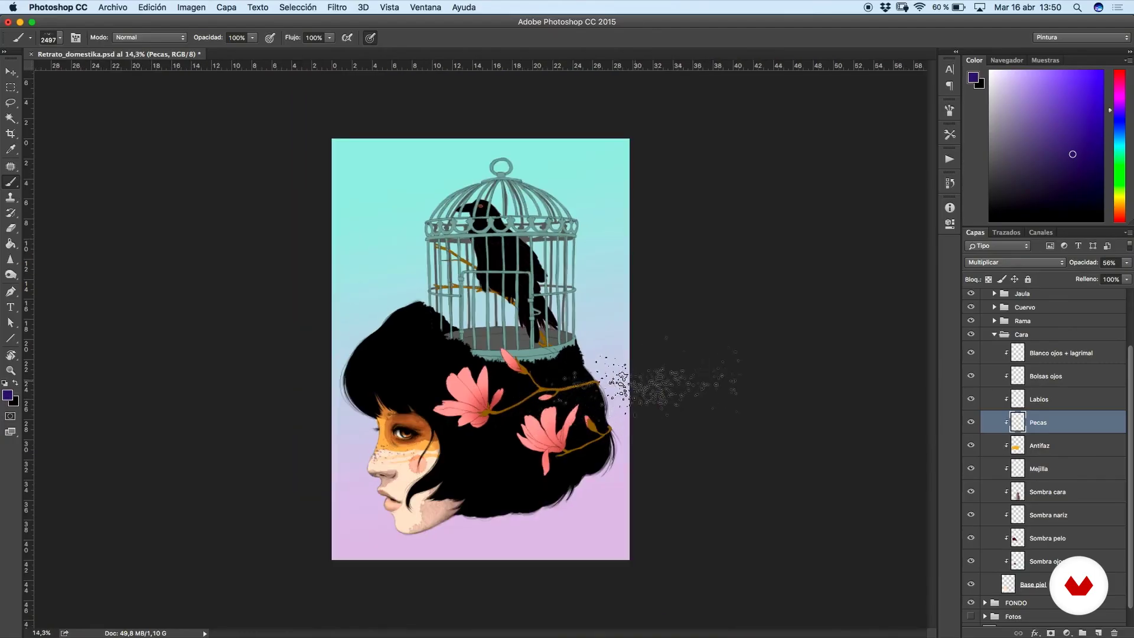
{"action": "key", "text": "ctrl+d"}
{"action": "key", "text": "ctrl+plus"}
- Collapse the Cara group, duplicate the Jaula group as Jaula copia, and hide the original Jaula group
{"action": "left_click", "coordinate": [995, 335]}
{"action": "scroll", "coordinate": [730, 423], "scroll_direction": "up", "scroll_amount": 1}
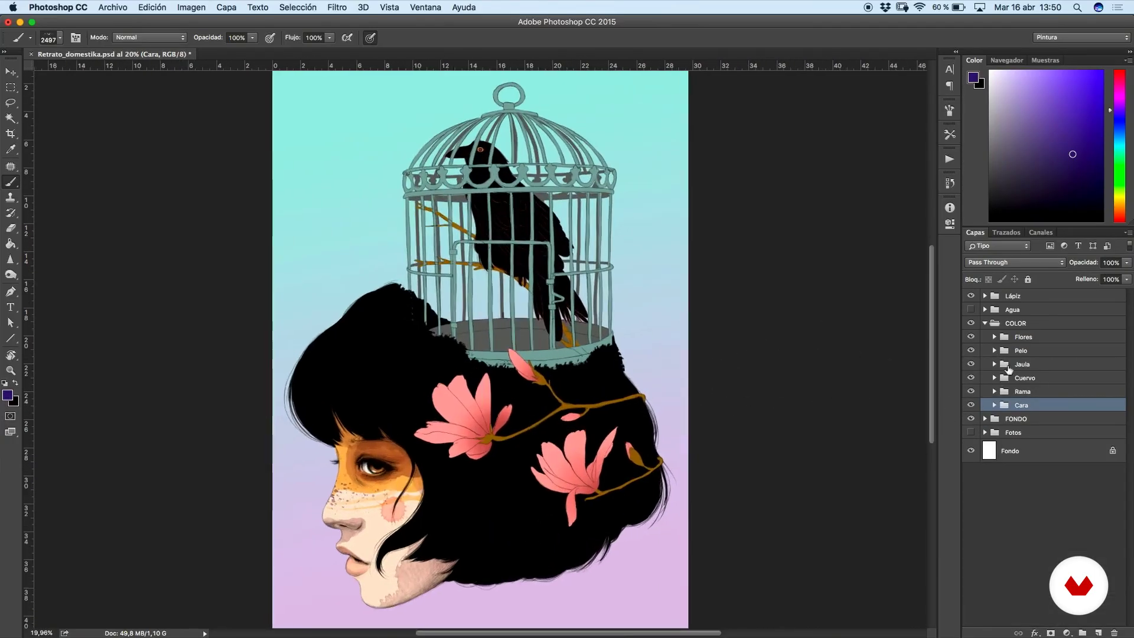
{"action": "left_click", "coordinate": [994, 364]}
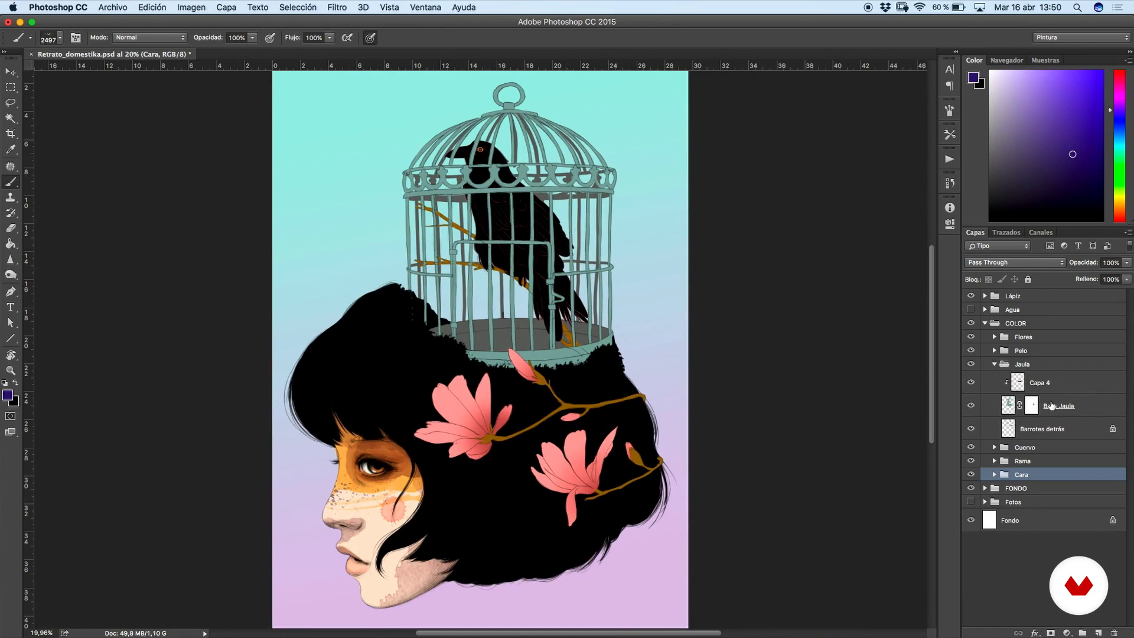
{"action": "left_click", "coordinate": [1036, 431]}
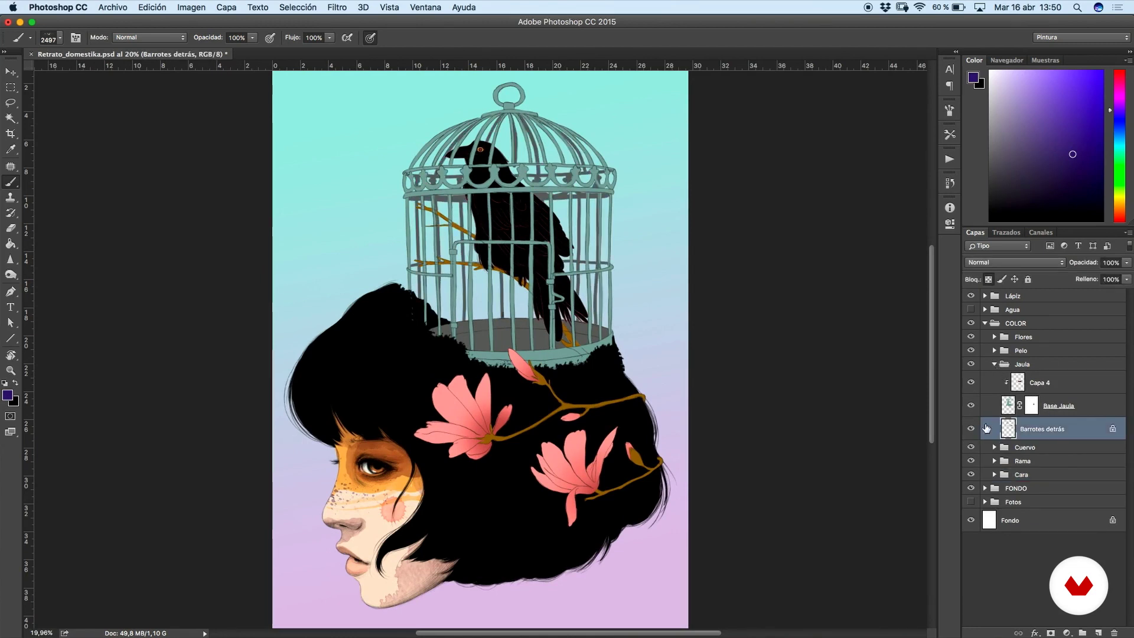
{"action": "left_click", "coordinate": [971, 430]}
{"action": "left_click", "coordinate": [996, 365]}
{"action": "left_click_drag", "start_coordinate": [1026, 362], "coordinate": [1026, 363]}
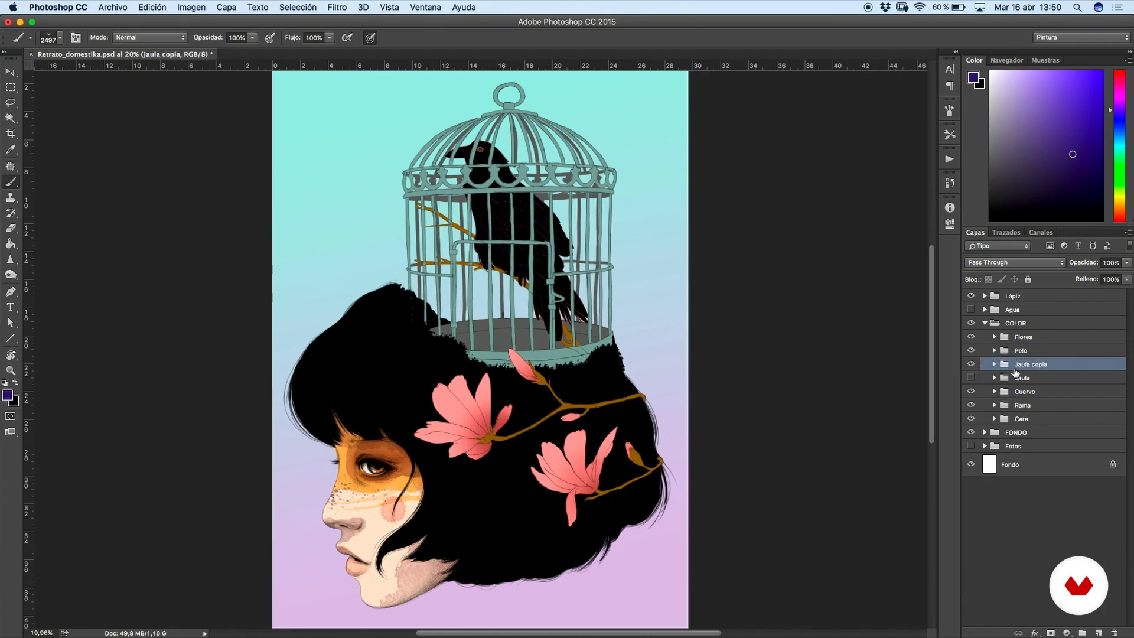
- Merge Capa 4, Base Jaula and Barrotes detrás inside the Jaula copia group into a single layer
{"action": "left_click", "coordinate": [995, 365]}
{"action": "left_click", "coordinate": [1040, 385]}
{"action": "left_click", "coordinate": [1038, 431], "text": "shift"}
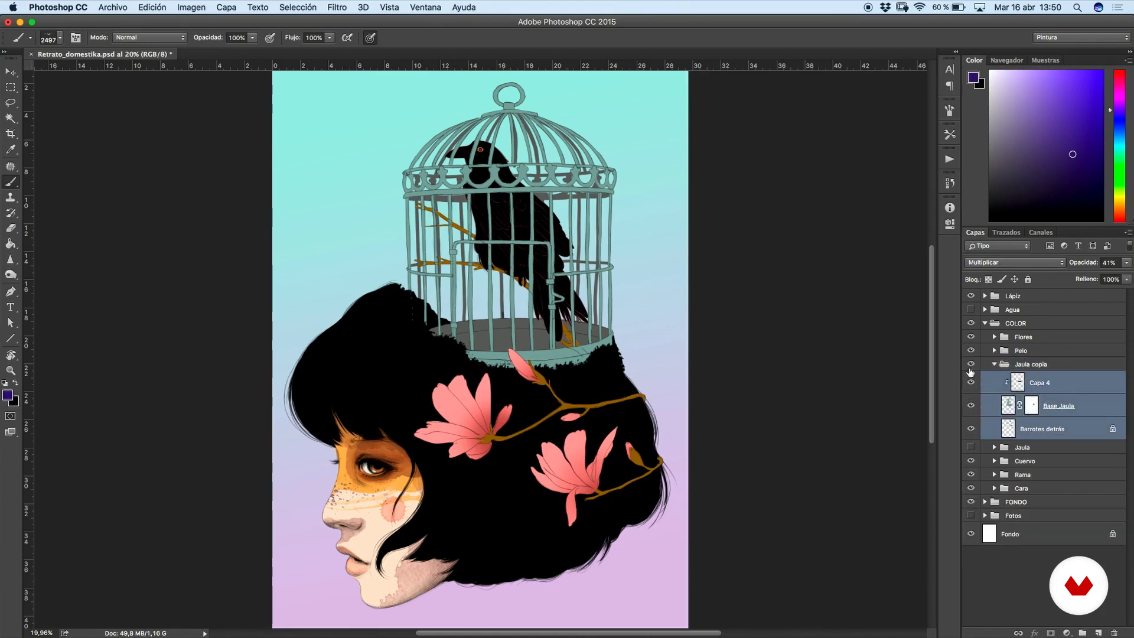
{"action": "right_click", "coordinate": [1060, 392]}
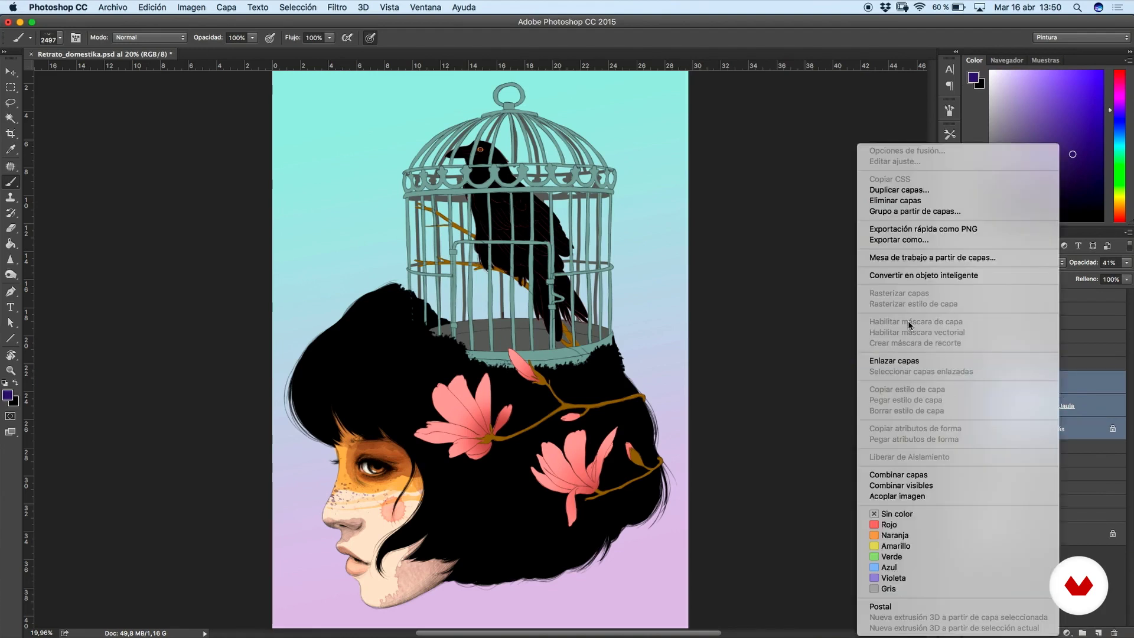
{"action": "left_click", "coordinate": [898, 480]}
{"action": "left_click", "coordinate": [971, 384]}
{"action": "left_click", "coordinate": [972, 384]}
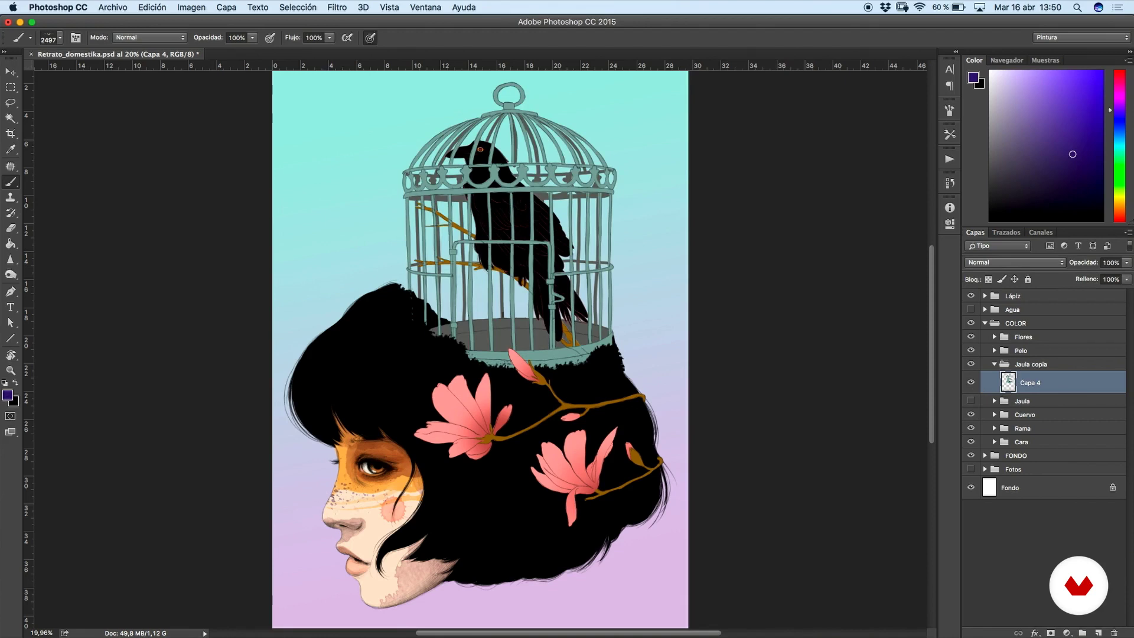
- Add a layer clipped to the merged cage layer and name it Sombra 1
{"action": "left_click", "coordinate": [1098, 632]}
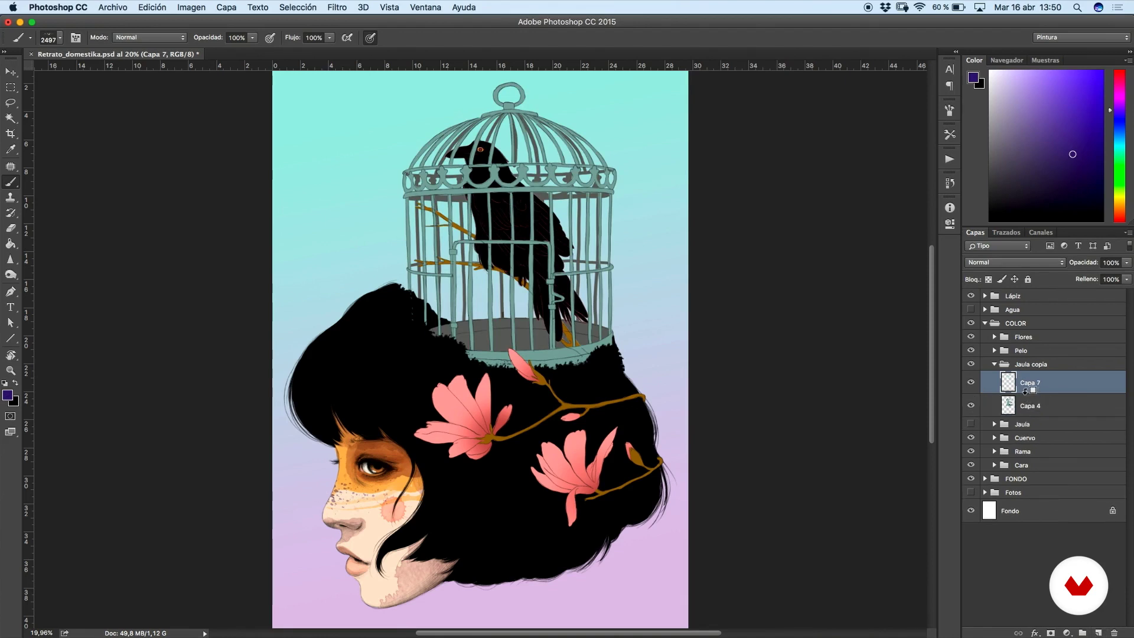
{"action": "left_click", "coordinate": [1026, 390], "text": "alt"}
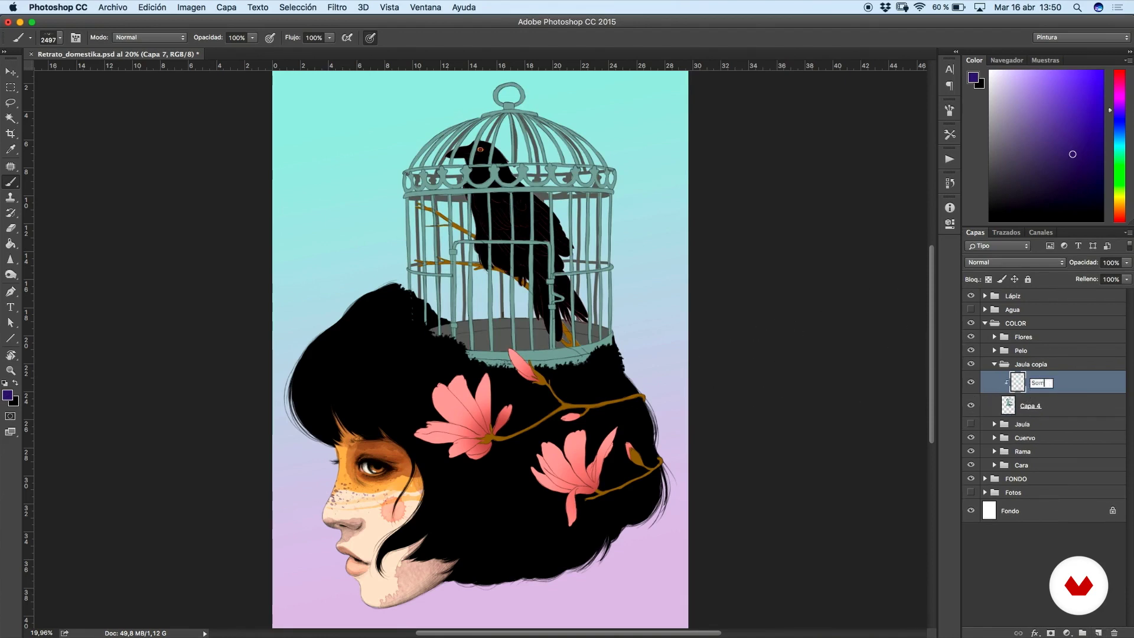
{"action": "key", "text": "Return"}
- Select the 2416 px stain brush and a very dark red paint colour
{"action": "right_click", "coordinate": [502, 303]}
{"action": "scroll", "coordinate": [771, 469], "scroll_direction": "up", "scroll_amount": 3}
{"action": "scroll", "coordinate": [771, 468], "scroll_direction": "down", "scroll_amount": 4}
{"action": "left_click", "coordinate": [677, 457]}
{"action": "scroll", "coordinate": [678, 433], "scroll_direction": "up", "scroll_amount": 5}
{"action": "left_click", "coordinate": [604, 441]}
{"action": "left_click_drag", "start_coordinate": [1124, 108], "coordinate": [1120, 70]}
{"action": "left_click", "coordinate": [1084, 172]}
{"action": "left_click_drag", "start_coordinate": [1075, 174], "coordinate": [1078, 183]}
- Stamp a dark red stain over the cage on Sombra 1, set it to Multiplicar, and lower its opacity
{"action": "left_click", "coordinate": [483, 322]}
{"action": "left_click", "coordinate": [975, 265]}
{"action": "left_click", "coordinate": [980, 303]}
{"action": "left_click", "coordinate": [1126, 263]}
{"action": "left_click_drag", "start_coordinate": [1127, 274], "coordinate": [1110, 275]}
- Scale, rotate and position the dark red stain so it shades the lower part and base of the cage
{"action": "key", "text": "super+t"}
{"action": "left_click_drag", "start_coordinate": [626, 366], "coordinate": [635, 330]}
{"action": "left_click_drag", "start_coordinate": [573, 333], "coordinate": [563, 350]}
{"action": "left_click_drag", "start_coordinate": [669, 311], "coordinate": [667, 333]}
{"action": "left_click_drag", "start_coordinate": [533, 345], "coordinate": [530, 339]}
{"action": "left_click_drag", "start_coordinate": [585, 310], "coordinate": [645, 311]}
{"action": "left_click_drag", "start_coordinate": [681, 282], "coordinate": [678, 276]}
{"action": "key", "text": "Return"}
- Add a clipped layer above Sombra 1 and choose a dark blue colour with the 2427 px stain brush
{"action": "left_click", "coordinate": [1098, 633]}
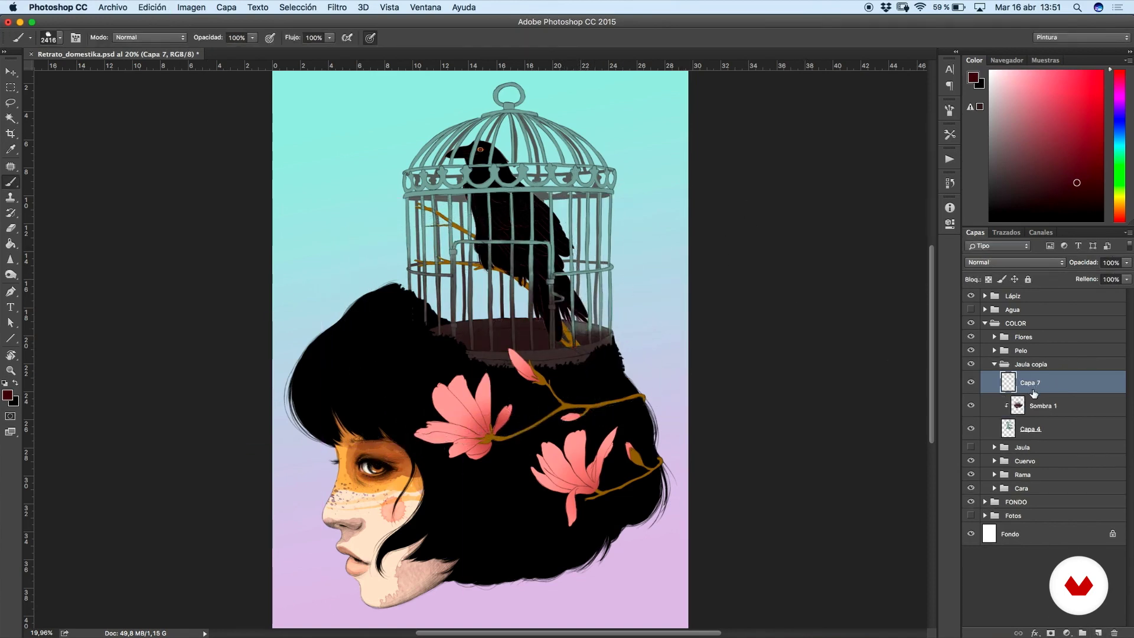
{"action": "left_click", "coordinate": [1119, 125]}
{"action": "left_click", "coordinate": [1080, 130]}
{"action": "right_click", "coordinate": [559, 280]}
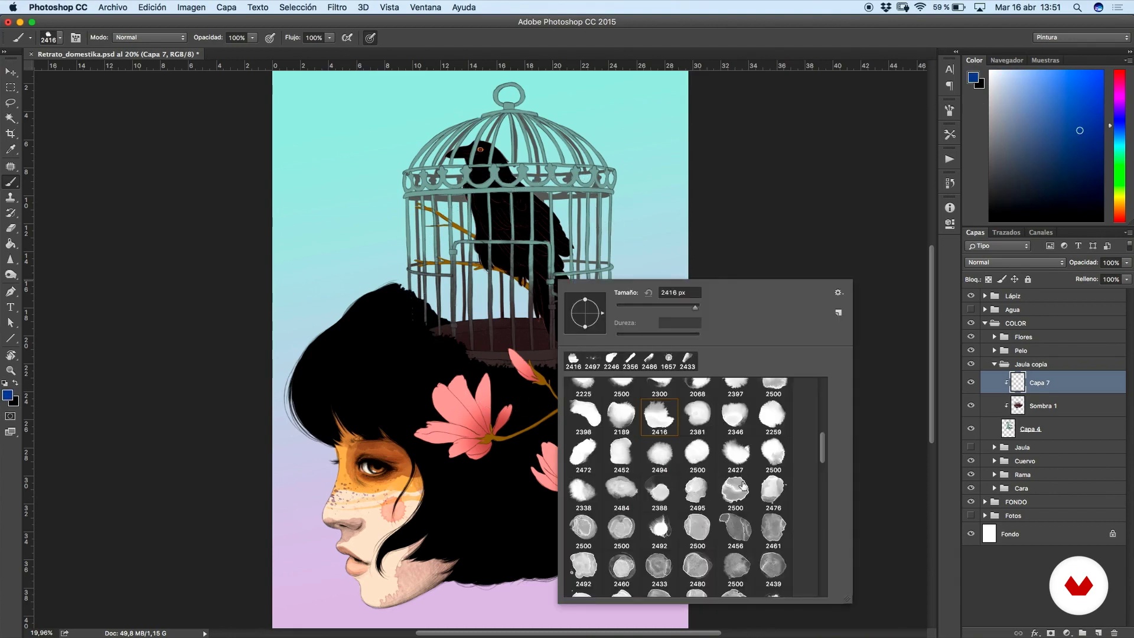
{"action": "left_click", "coordinate": [736, 455]}
- Stamp a blue stain over the cage on the new layer and set its blending mode to Multiplicar
{"action": "left_click", "coordinate": [534, 212]}
{"action": "left_click", "coordinate": [1011, 263]}
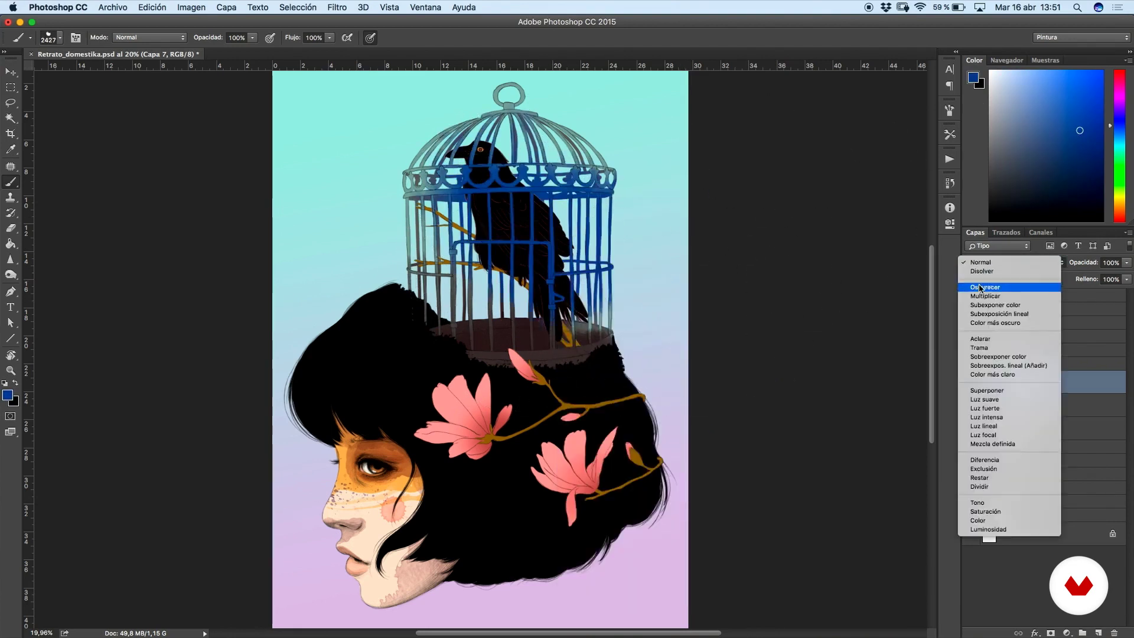
{"action": "left_click", "coordinate": [994, 296]}
- Free-transform the blue stain so it shades the right side of the cage, and apply it
{"action": "key", "text": "super+t"}
{"action": "mouse_move", "coordinate": [800, 232]}
{"action": "left_mouse_down"}
{"action": "mouse_move", "coordinate": [786, 148]}
{"action": "mouse_move", "coordinate": [767, 254]}
{"action": "mouse_move", "coordinate": [735, 314]}
{"action": "mouse_move", "coordinate": [668, 317]}
{"action": "mouse_move", "coordinate": [664, 246]}
{"action": "mouse_move", "coordinate": [735, 190]}
{"action": "left_mouse_up"}
{"action": "key", "text": "Return"}
{"action": "key", "text": "b"}
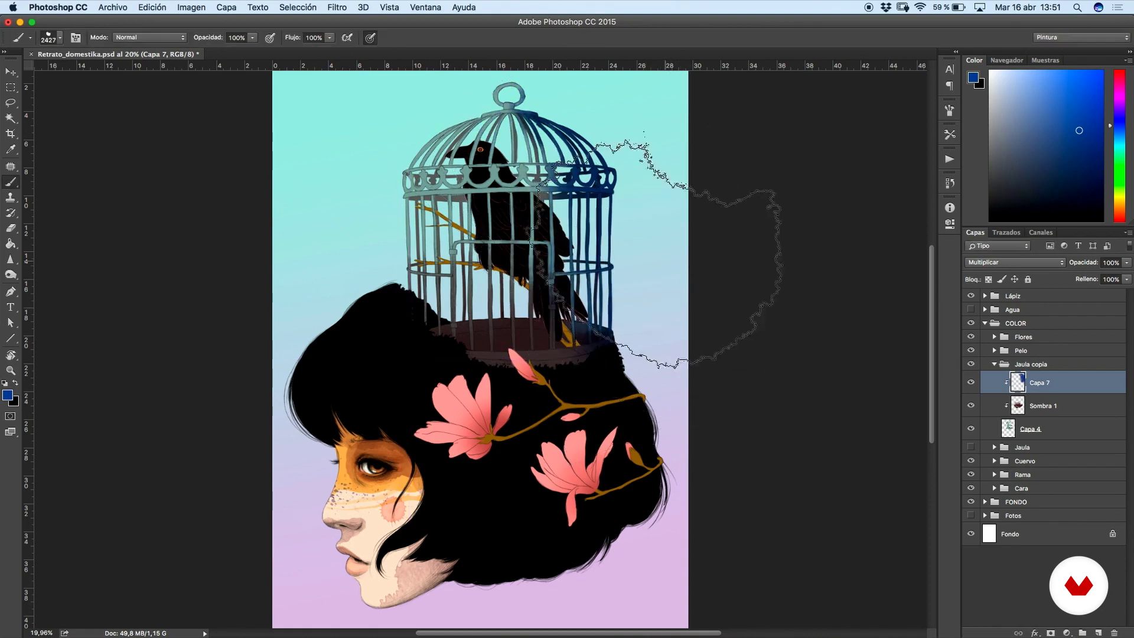
- Lower the opacity of the blue cage shadow layer and check the result on the illustration
{"action": "left_click", "coordinate": [1127, 263]}
{"action": "left_click_drag", "start_coordinate": [1125, 275], "coordinate": [1105, 277]}
{"action": "scroll", "coordinate": [910, 270], "scroll_direction": "down", "scroll_amount": 5}
{"action": "scroll", "coordinate": [910, 267], "scroll_direction": "up", "scroll_amount": 5}
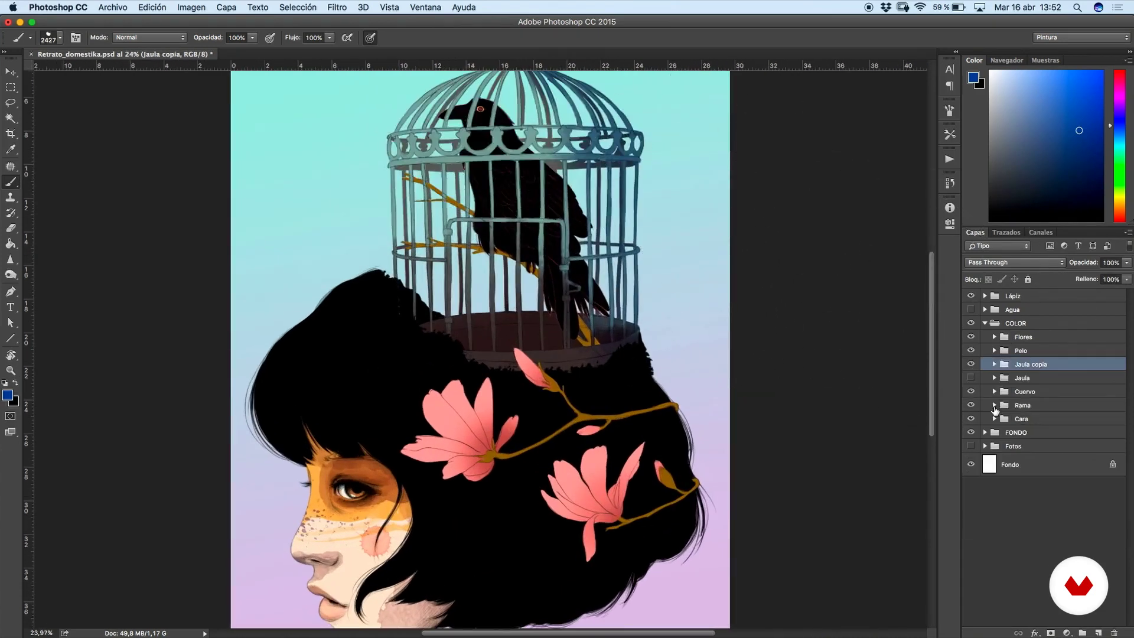
- Add a new layer clipped to Base rama in the Rama group and name it Sombra rama
{"action": "left_click", "coordinate": [995, 404]}
{"action": "left_click", "coordinate": [1039, 423]}
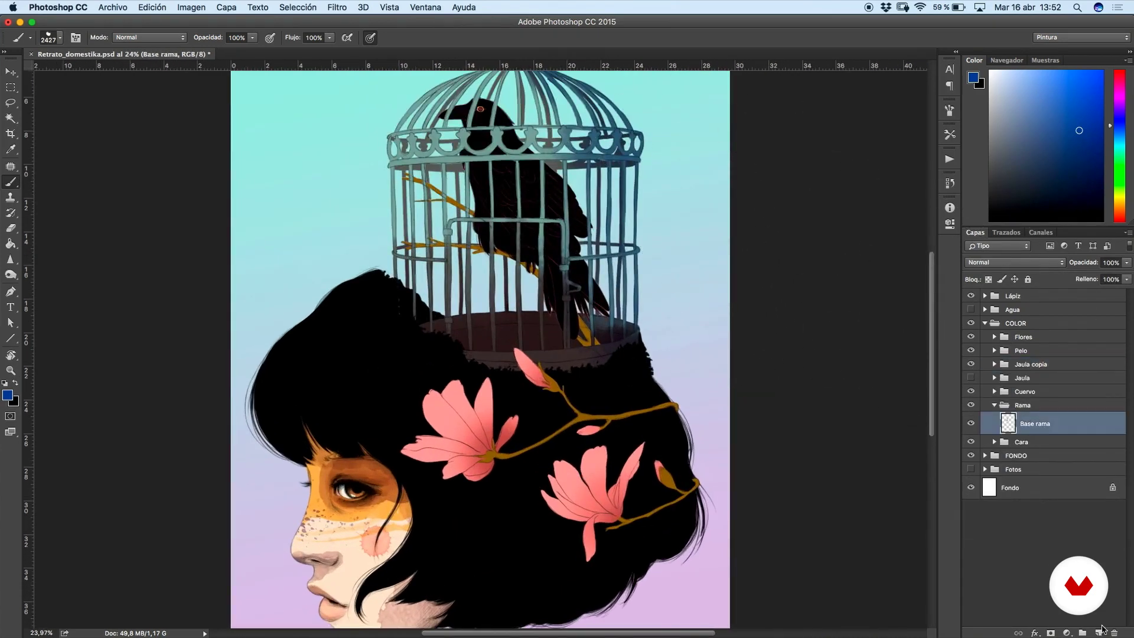
{"action": "left_click", "coordinate": [1098, 633]}
{"action": "left_click", "coordinate": [1044, 430], "text": "alt"}
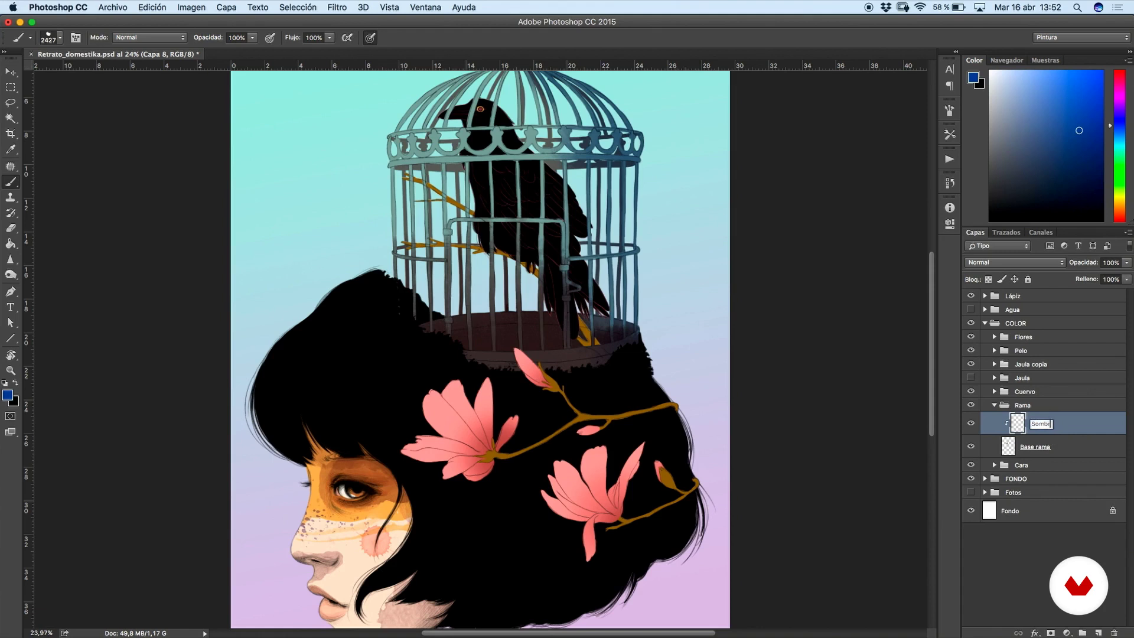
{"action": "key", "text": "Return"}
{"action": "scroll", "coordinate": [595, 332], "scroll_direction": "up", "scroll_amount": 3}
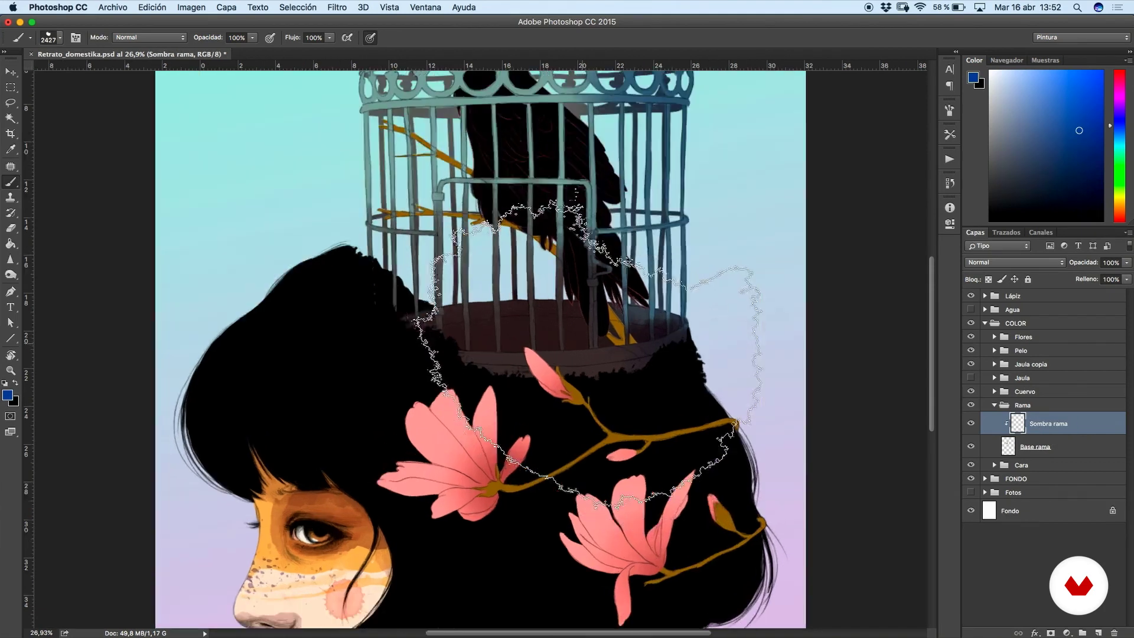
- Check the branches inside the cage, collapse the Rama and COLOR groups, and save the illustration
{"action": "left_click_drag", "start_coordinate": [596, 332], "coordinate": [611, 408]}
{"action": "key", "text": "ctrl+shift+d"}
{"action": "scroll", "coordinate": [612, 409], "scroll_direction": "up", "scroll_amount": 1}
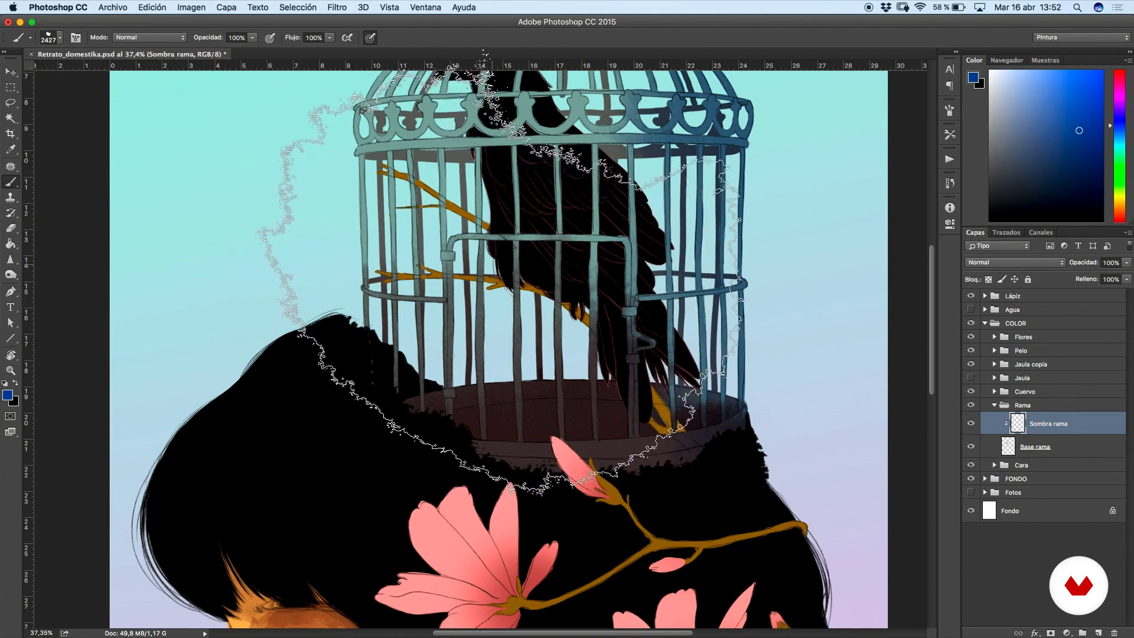
{"action": "left_click_drag", "start_coordinate": [562, 284], "coordinate": [621, 381]}
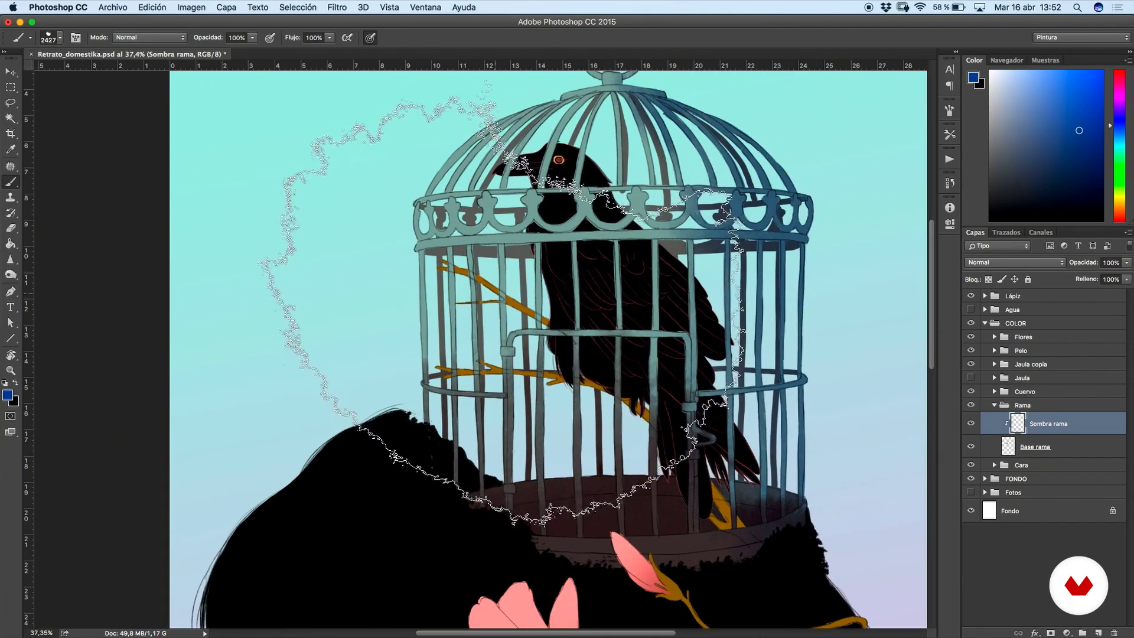
{"action": "scroll", "coordinate": [496, 353], "scroll_direction": "up", "scroll_amount": 1}
{"action": "left_click_drag", "start_coordinate": [565, 303], "coordinate": [547, 278]}
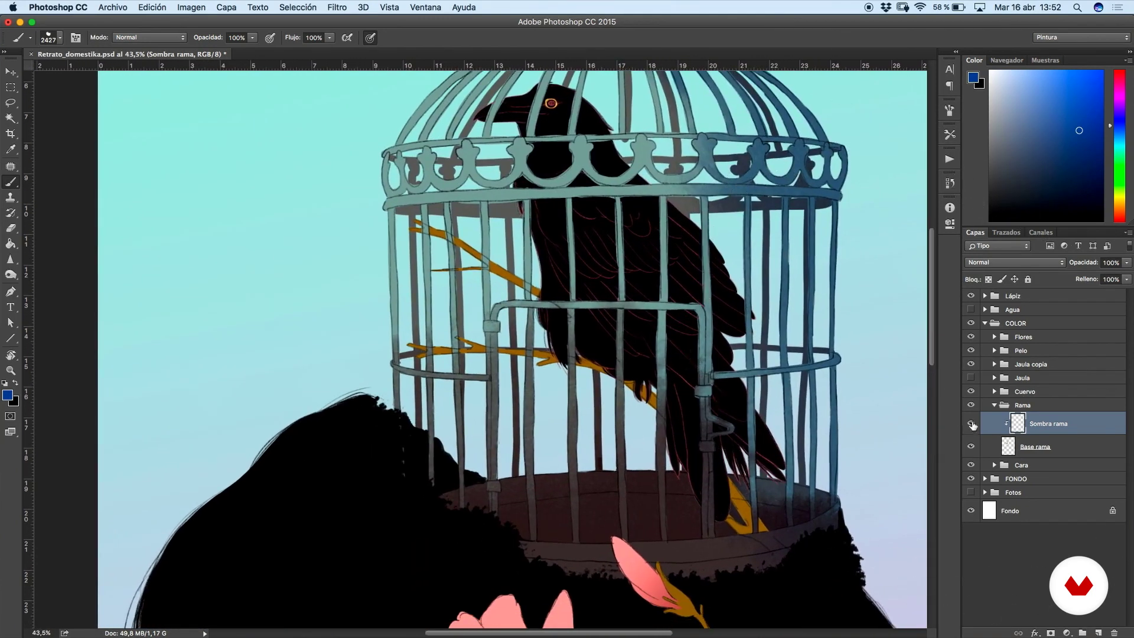
{"action": "left_click", "coordinate": [995, 405]}
{"action": "left_click", "coordinate": [984, 323]}
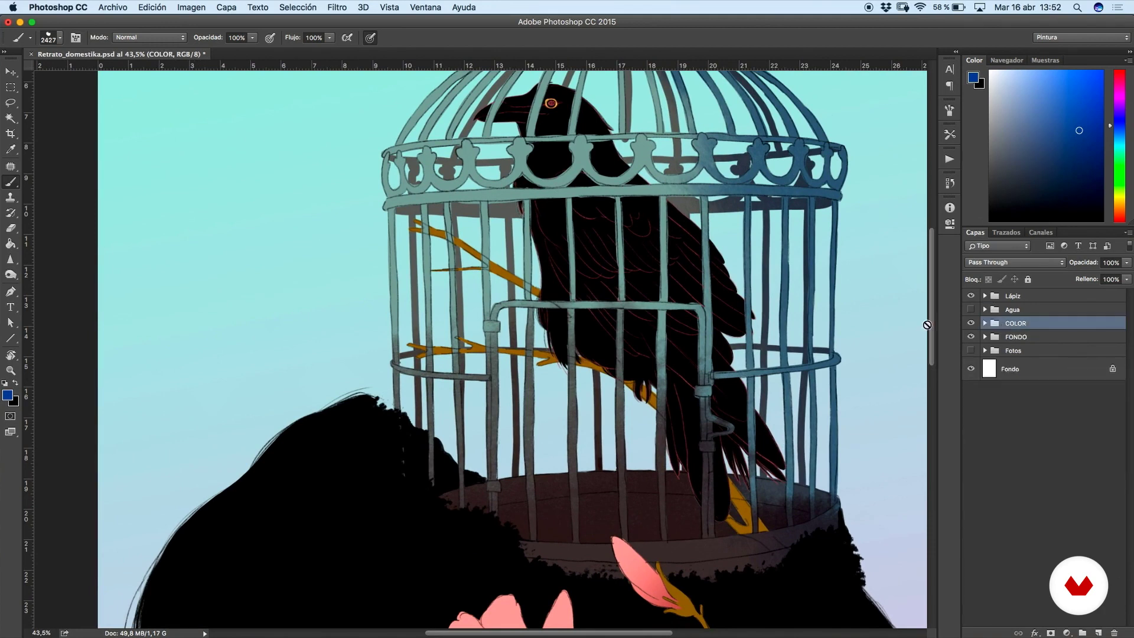
{"action": "key", "text": "super+s"}
- Select the mask of the Rama pencil layer in the Esbozo group and choose a hard round 24 px brush with 100% hardness
{"action": "left_click", "coordinate": [984, 296]}
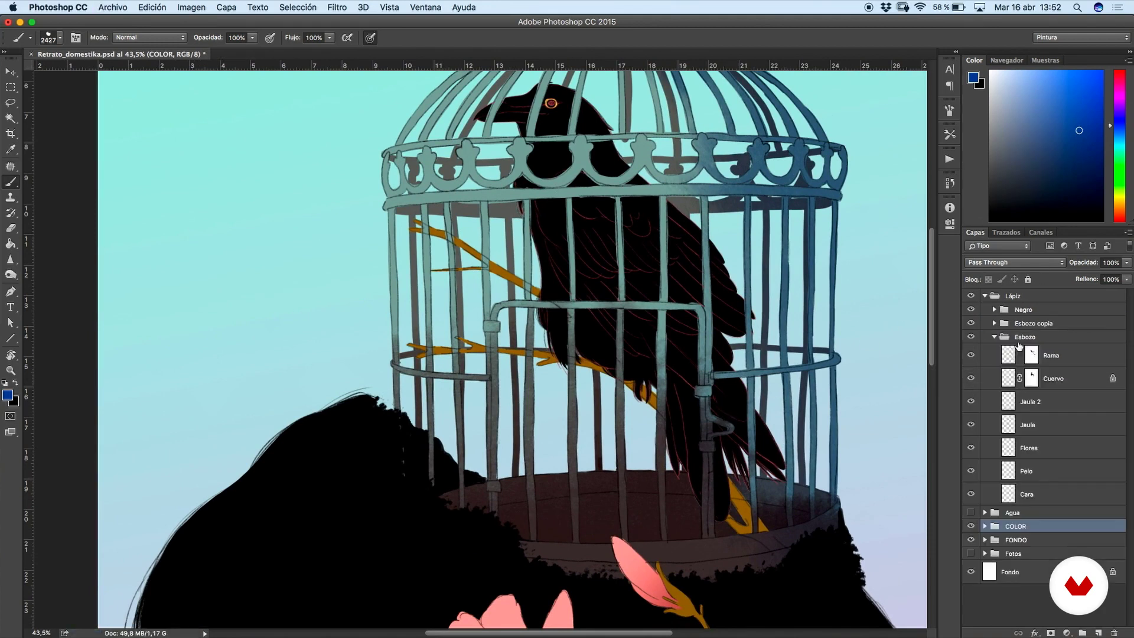
{"action": "left_click", "coordinate": [1050, 362]}
{"action": "right_click", "coordinate": [603, 316]}
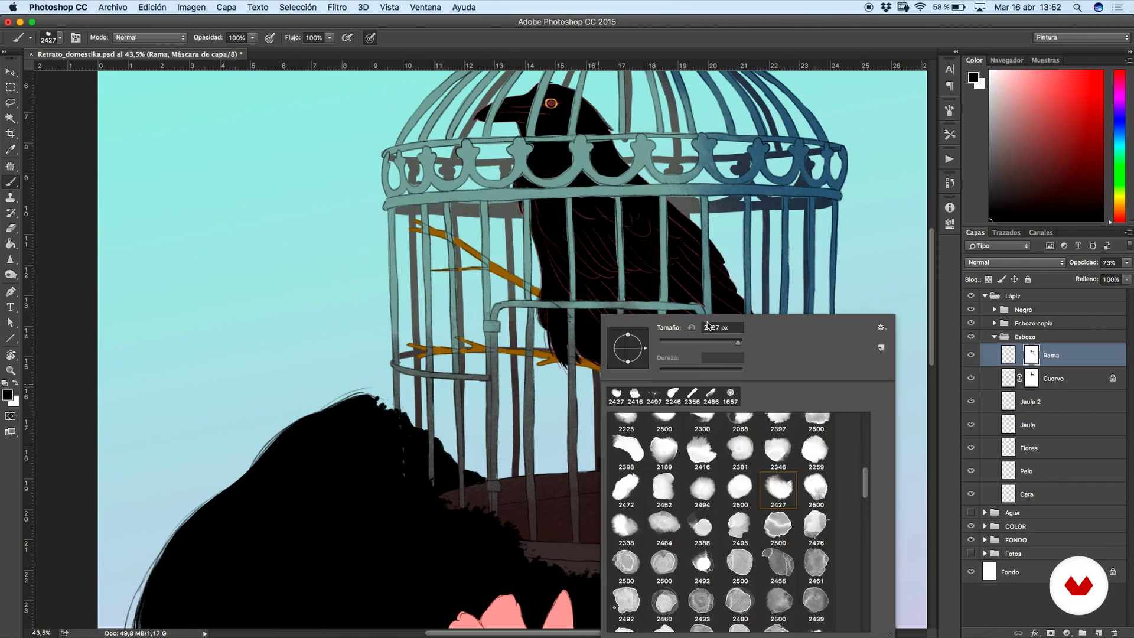
{"action": "left_click", "coordinate": [878, 327]}
{"action": "left_click", "coordinate": [926, 294]}
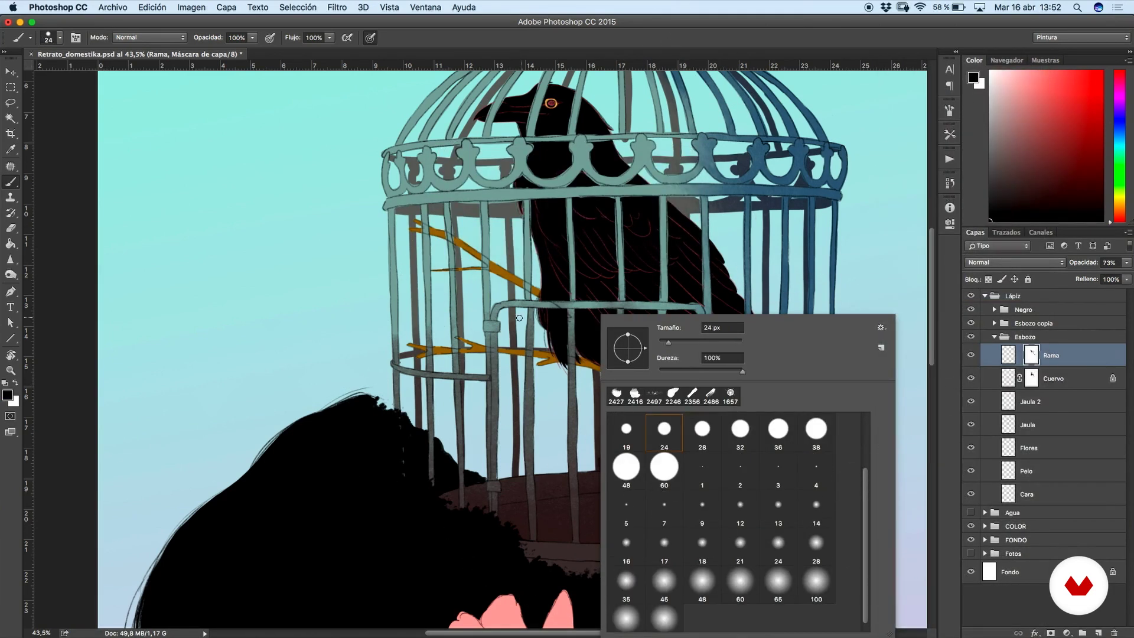
{"action": "key", "text": "Return"}
{"action": "key", "text": "F5"}
{"action": "left_click", "coordinate": [916, 102]}
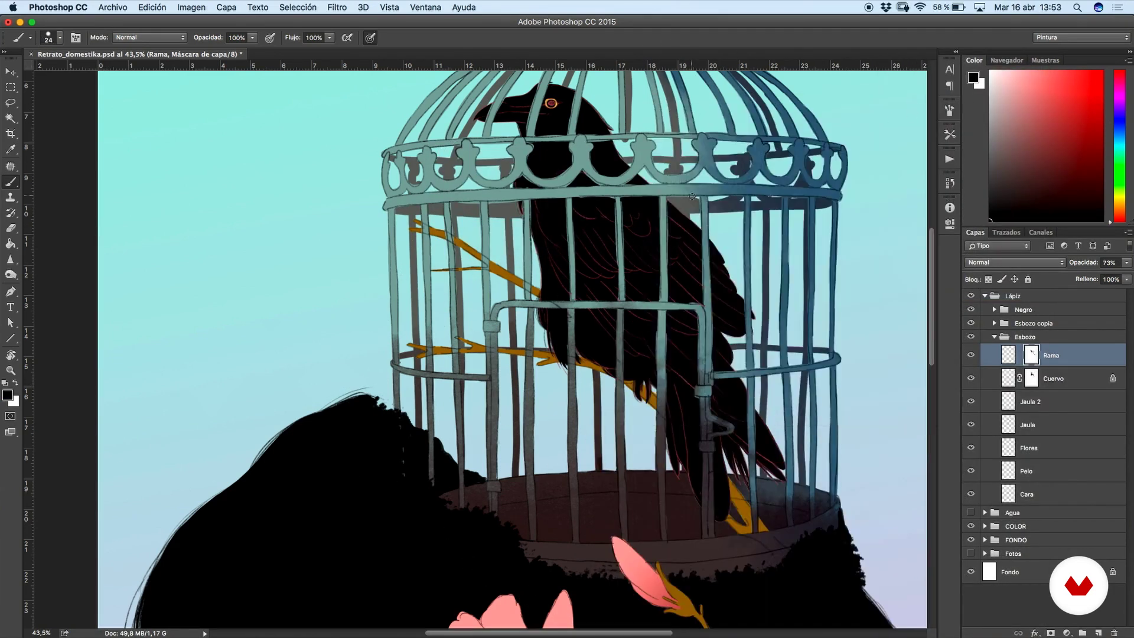
- Paint black on the Rama mask to hide the branch's pencil lines where they cross the cage bars
{"action": "scroll", "coordinate": [480, 350], "scroll_direction": "up", "scroll_amount": 8}
{"action": "left_click_drag", "start_coordinate": [459, 190], "coordinate": [570, 362]}
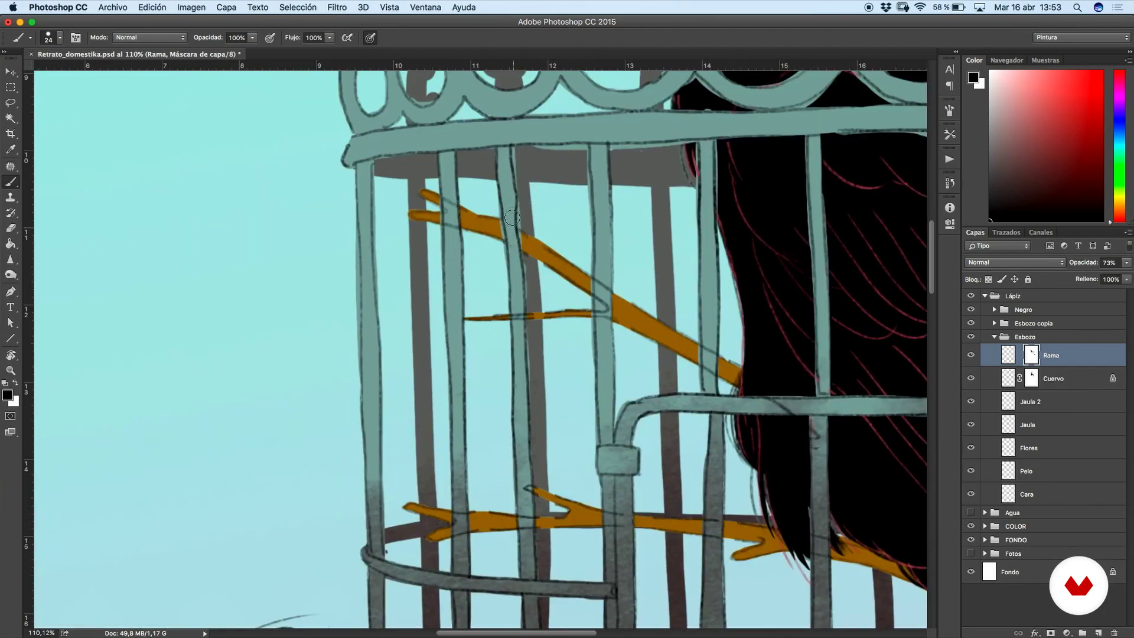
{"action": "scroll", "coordinate": [524, 530], "scroll_direction": "down", "scroll_amount": 4}
{"action": "scroll", "coordinate": [523, 530], "scroll_direction": "right", "scroll_amount": 2}
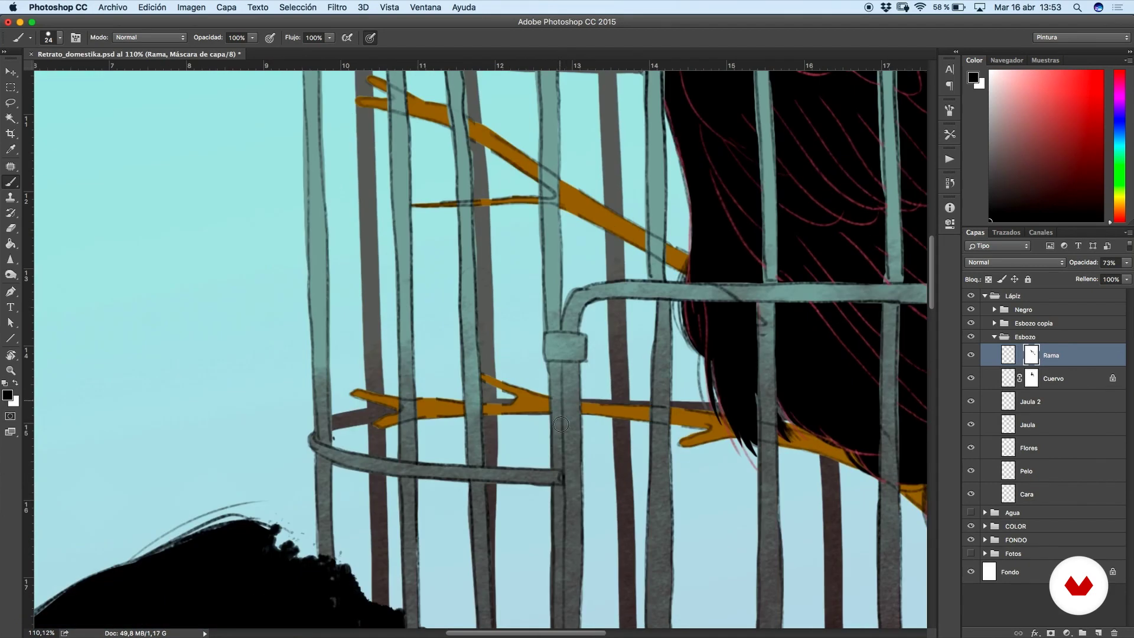
{"action": "left_click_drag", "start_coordinate": [547, 157], "coordinate": [552, 193]}
{"action": "scroll", "coordinate": [437, 183], "scroll_direction": "up", "scroll_amount": 3}
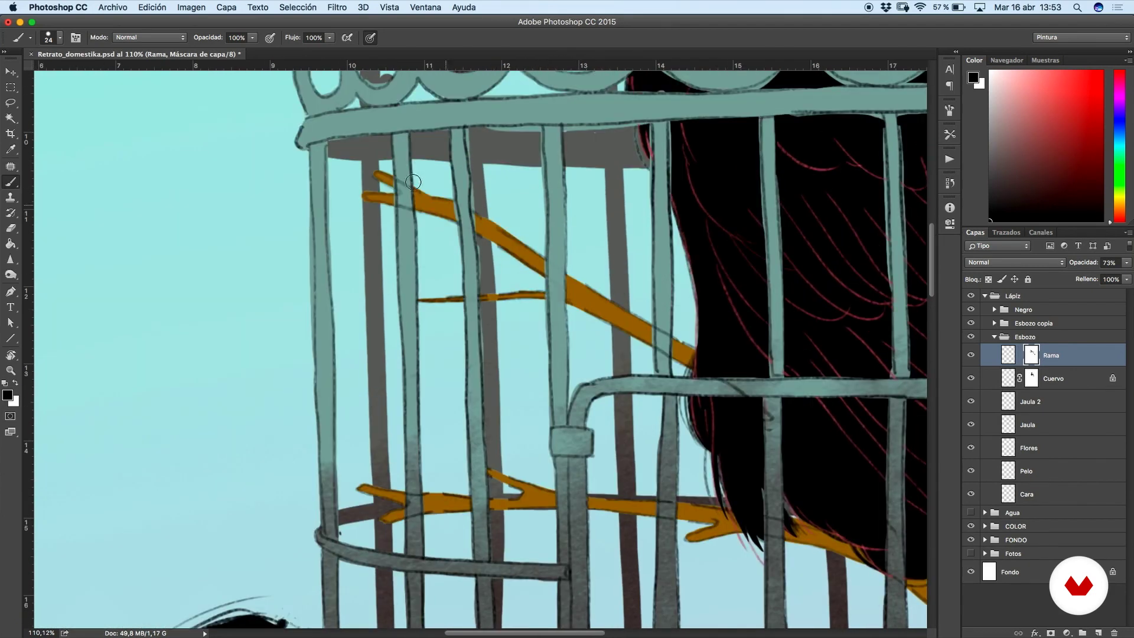
{"action": "scroll", "coordinate": [407, 225], "scroll_direction": "down", "scroll_amount": 5}
{"action": "scroll", "coordinate": [407, 225], "scroll_direction": "right", "scroll_amount": 1}
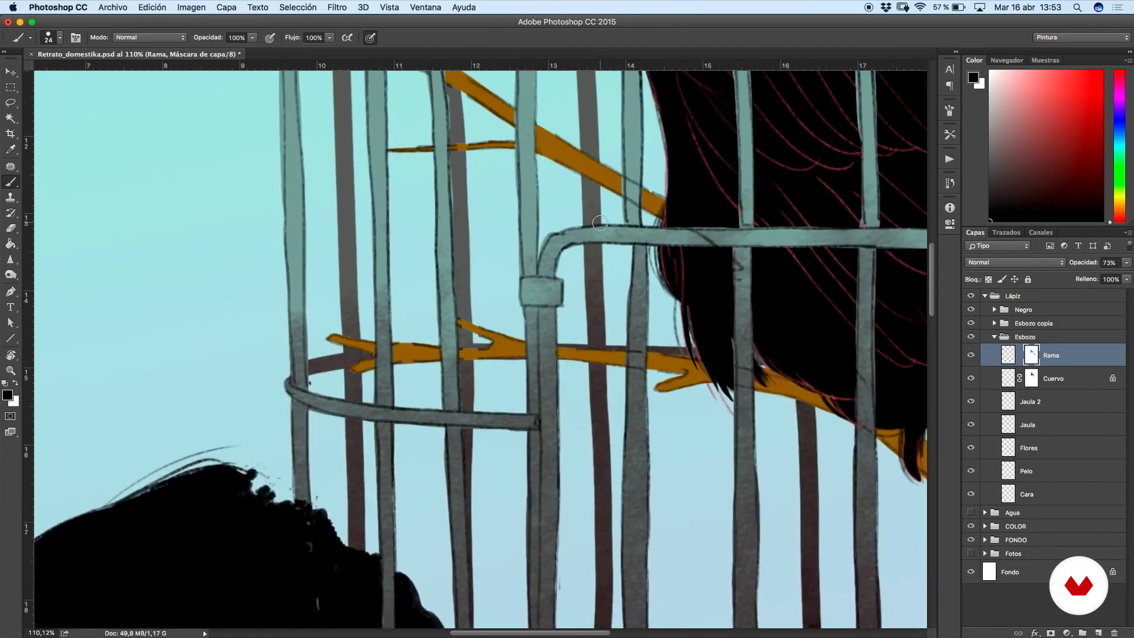
{"action": "left_click_drag", "start_coordinate": [606, 221], "coordinate": [578, 251]}
{"action": "scroll", "coordinate": [584, 255], "scroll_direction": "down", "scroll_amount": 6}
{"action": "scroll", "coordinate": [585, 258], "scroll_direction": "up", "scroll_amount": 5}
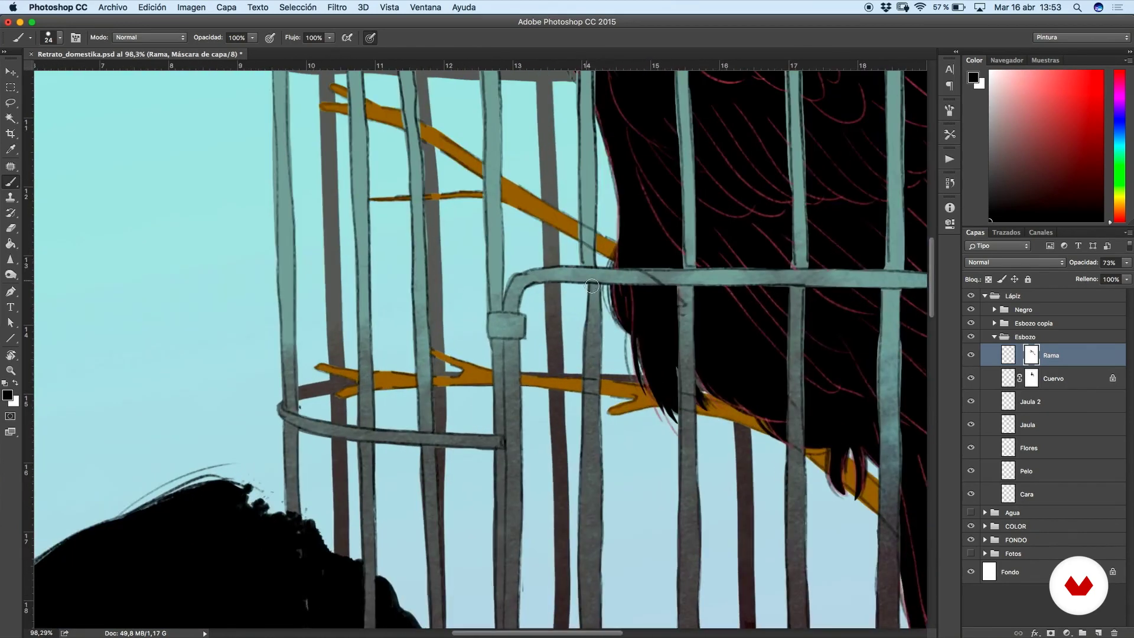
{"action": "left_click_drag", "start_coordinate": [655, 319], "coordinate": [613, 304]}
{"action": "scroll", "coordinate": [741, 362], "scroll_direction": "down", "scroll_amount": 6}
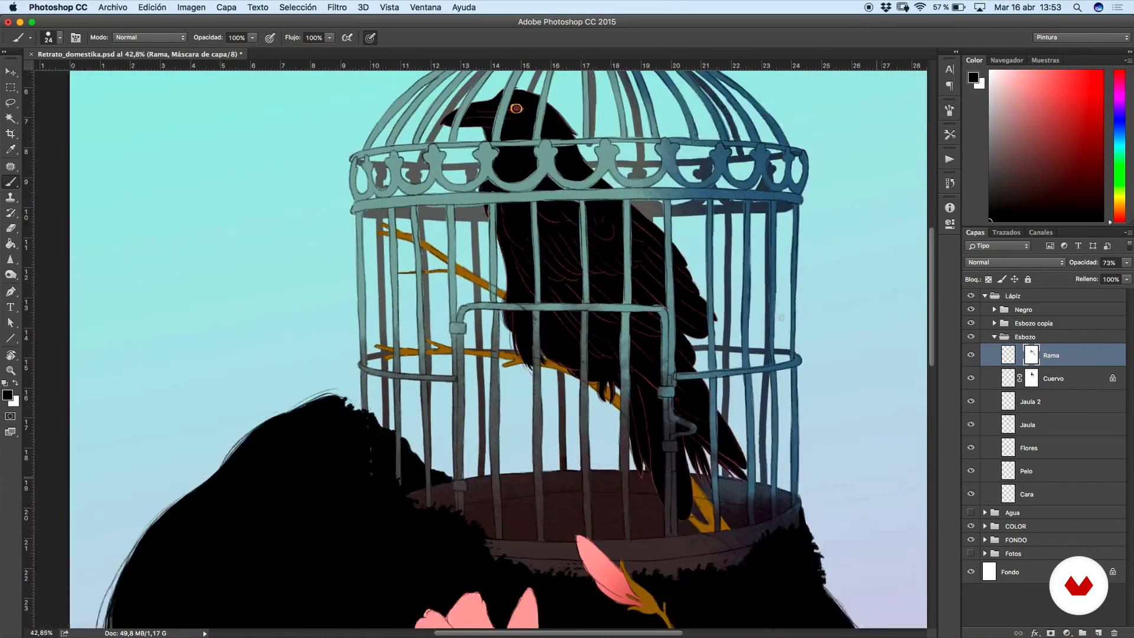
- Remove the Rama pencil layer's existing mask and give the layer a new one
{"action": "left_click_drag", "start_coordinate": [1035, 360], "coordinate": [1114, 631]}
{"action": "key", "text": "Return"}
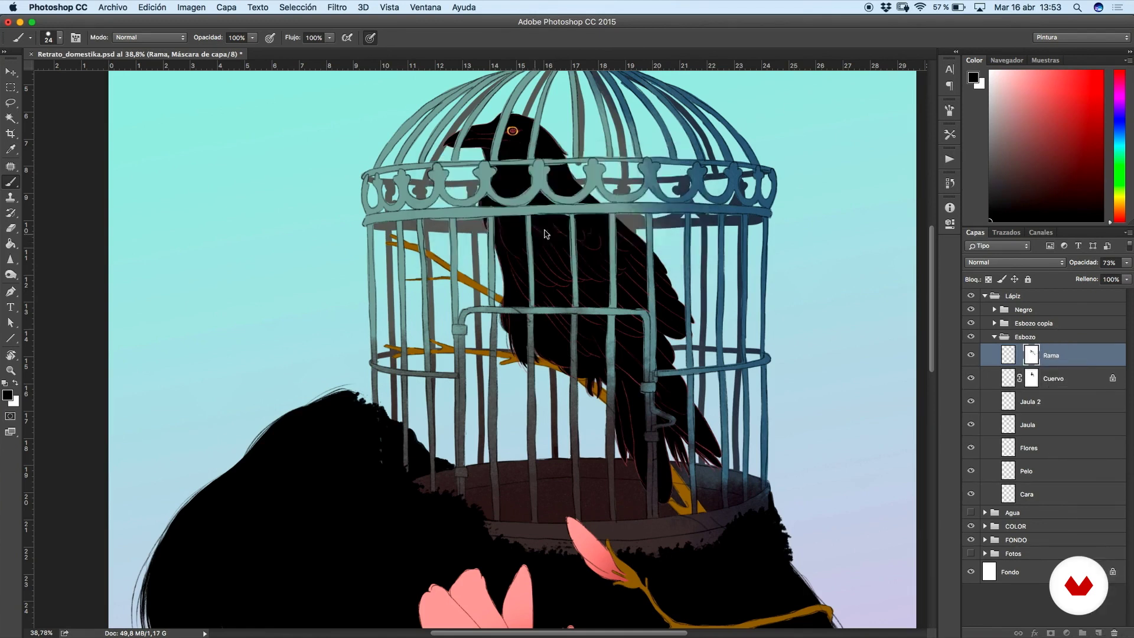
{"action": "left_click", "coordinate": [1051, 632]}
- Mask out the remaining branch pencil lines over the door frame and bars in front of the raven
{"action": "scroll", "coordinate": [412, 282], "scroll_direction": "up", "scroll_amount": 5}
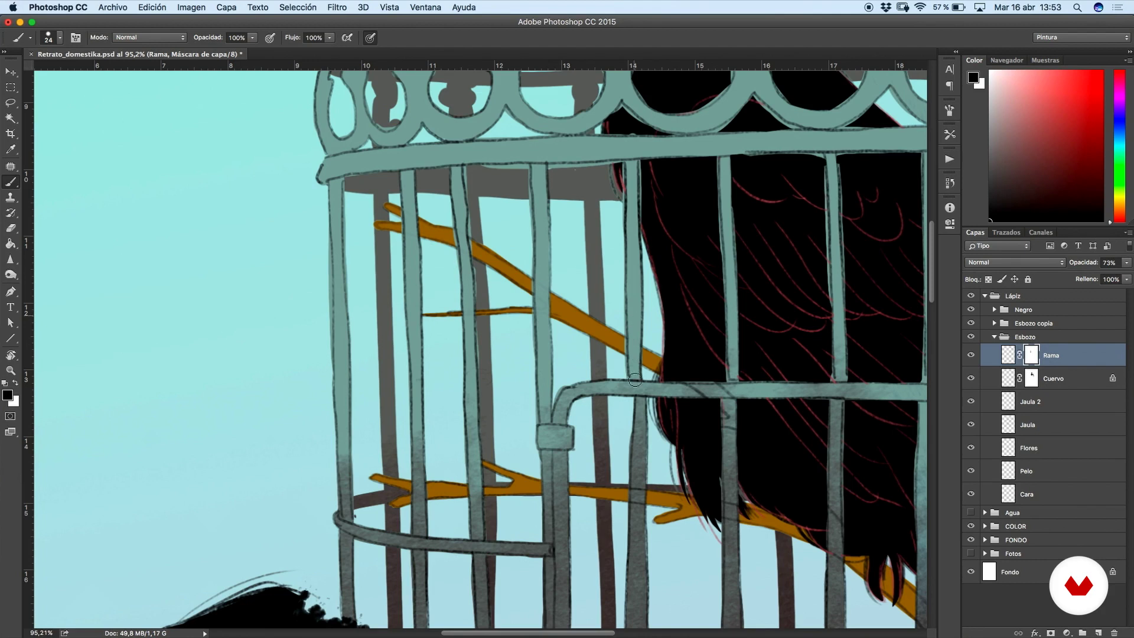
{"action": "scroll", "coordinate": [640, 467], "scroll_direction": "right", "scroll_amount": 5}
{"action": "scroll", "coordinate": [639, 467], "scroll_direction": "down", "scroll_amount": 3}
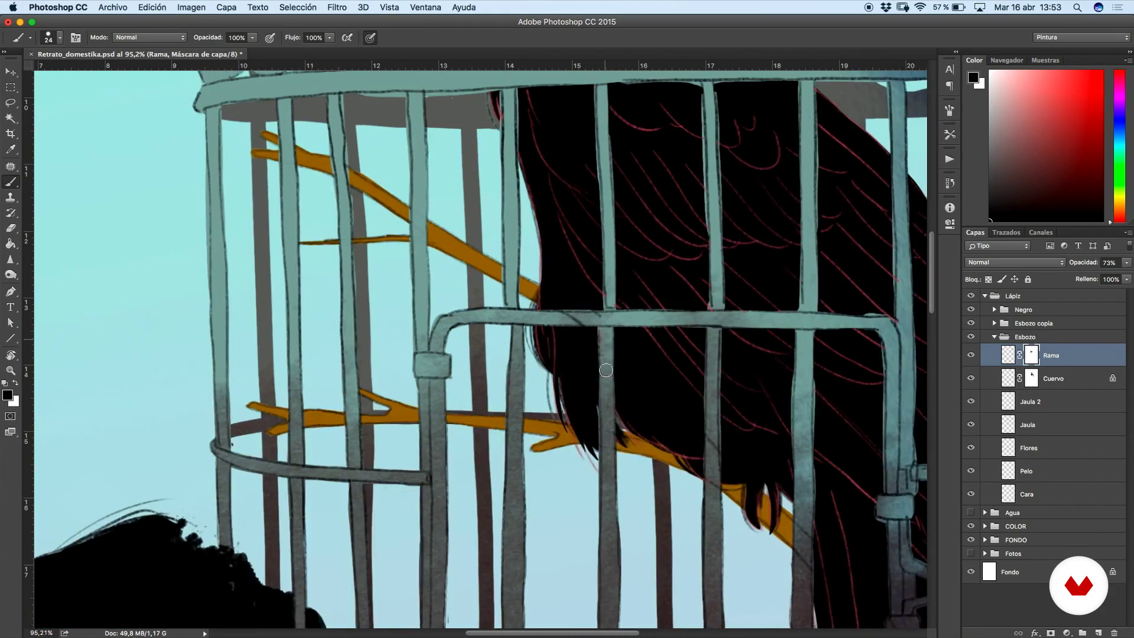
{"action": "scroll", "coordinate": [563, 321], "scroll_direction": "right", "scroll_amount": 5}
{"action": "scroll", "coordinate": [563, 320], "scroll_direction": "down", "scroll_amount": 2}
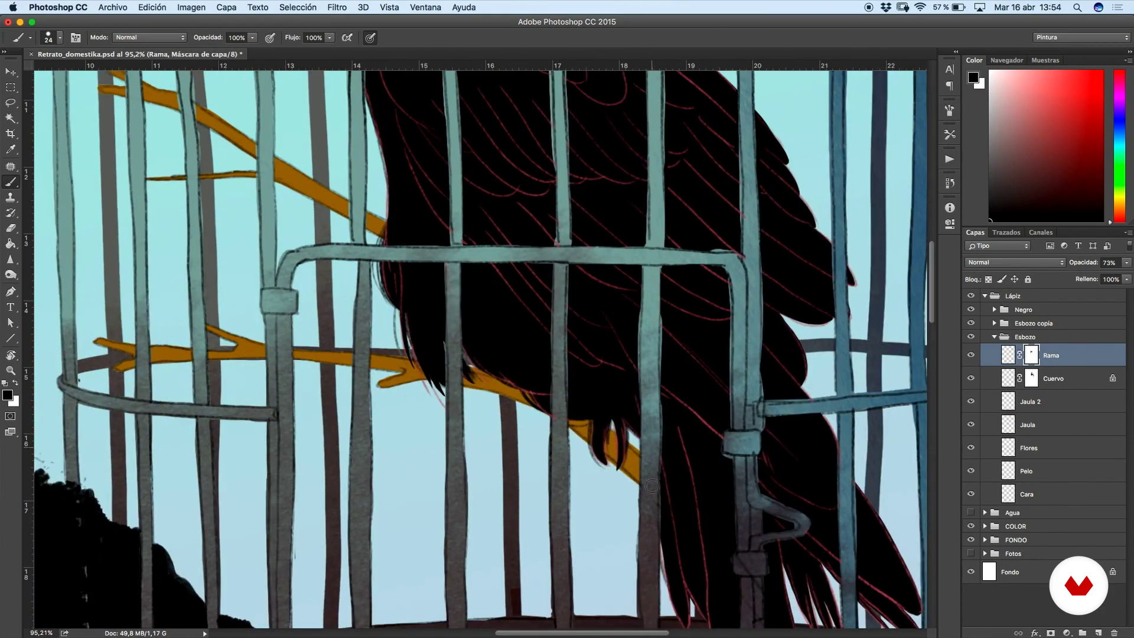
{"action": "scroll", "coordinate": [652, 486], "scroll_direction": "down", "scroll_amount": 8}
{"action": "scroll", "coordinate": [652, 486], "scroll_direction": "right", "scroll_amount": 4}
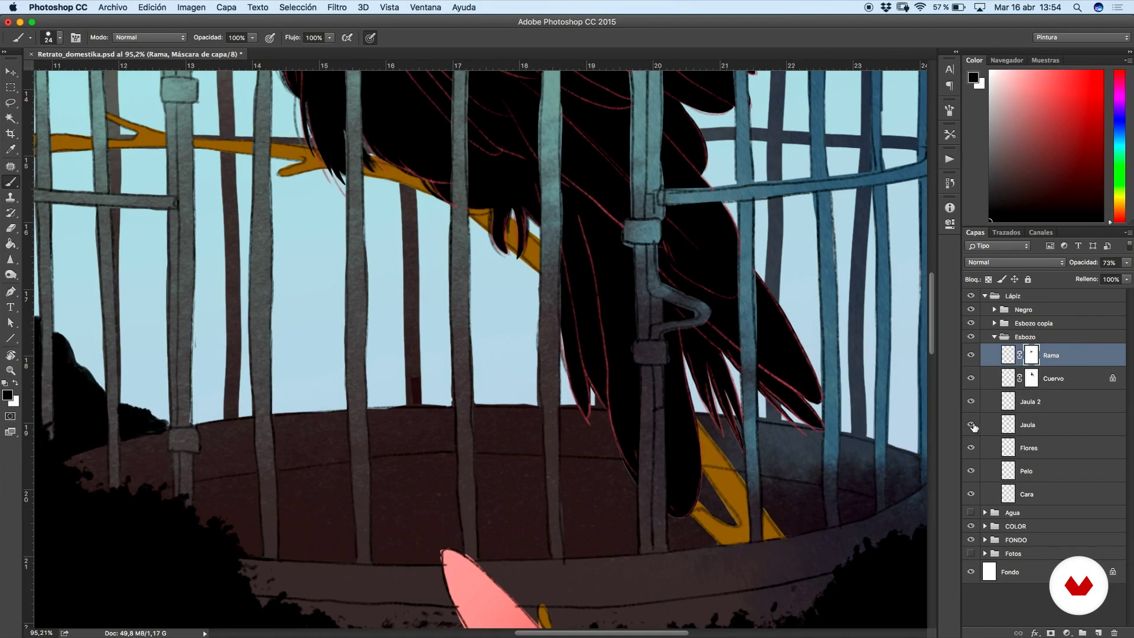
- Add a layer mask to the Jaula 2 pencil layer and clean up its lines around the raven's tail at the cage base
{"action": "left_click", "coordinate": [1022, 403]}
{"action": "left_click", "coordinate": [1051, 633]}
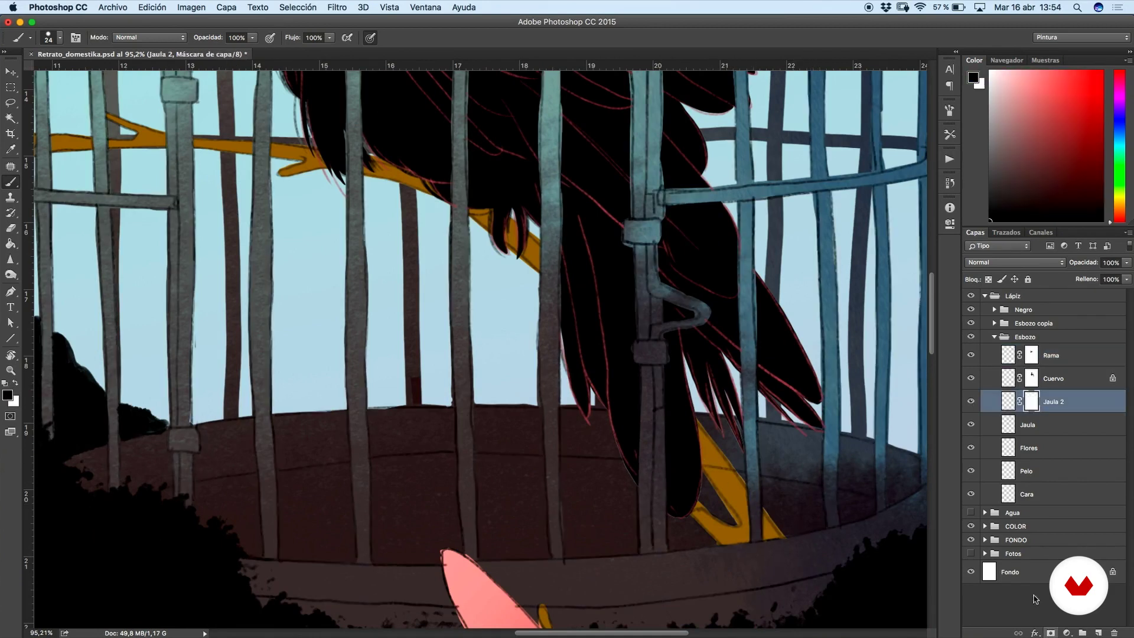
{"action": "scroll", "coordinate": [747, 456], "scroll_direction": "down", "scroll_amount": 3}
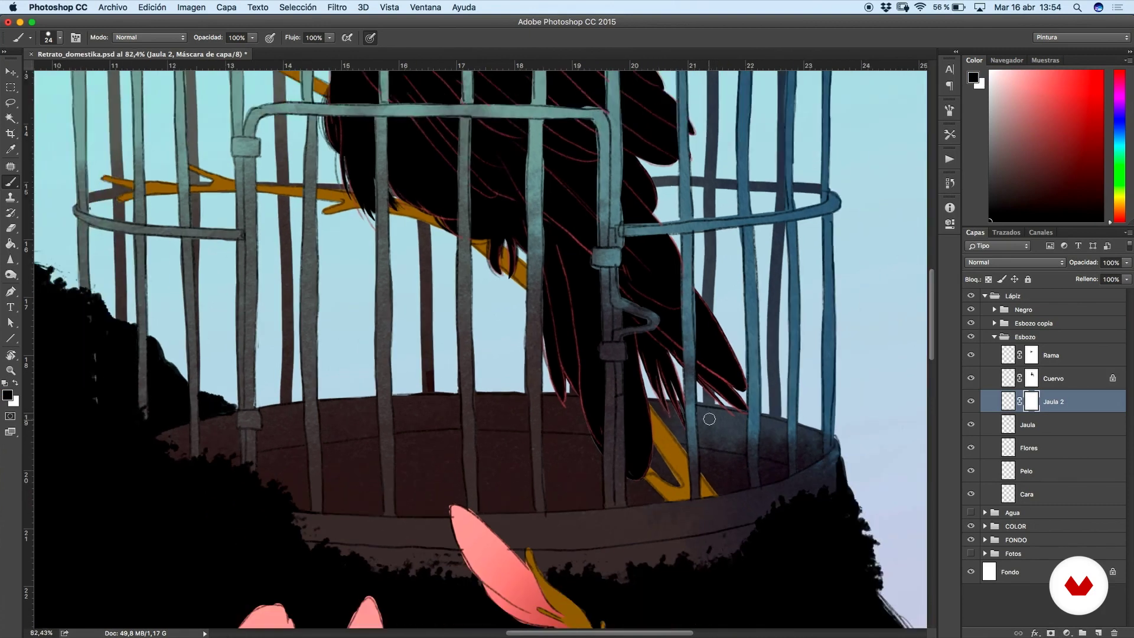
{"action": "scroll", "coordinate": [748, 456], "scroll_direction": "up", "scroll_amount": 6}
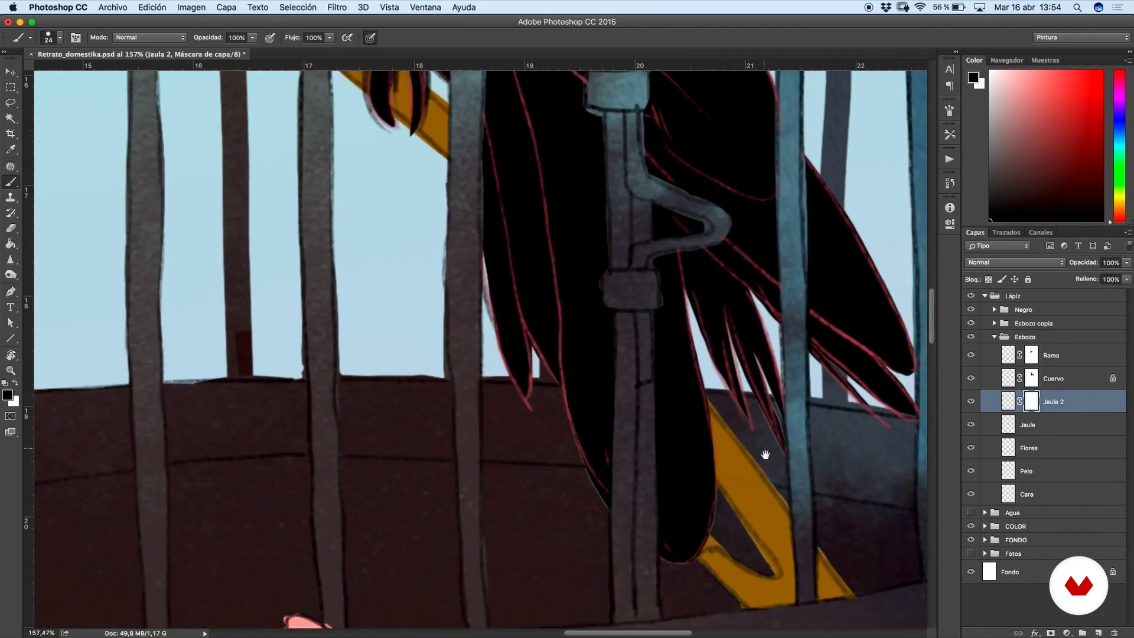
{"action": "scroll", "coordinate": [721, 418], "scroll_direction": "down", "scroll_amount": 4}
{"action": "scroll", "coordinate": [721, 418], "scroll_direction": "up", "scroll_amount": 2}
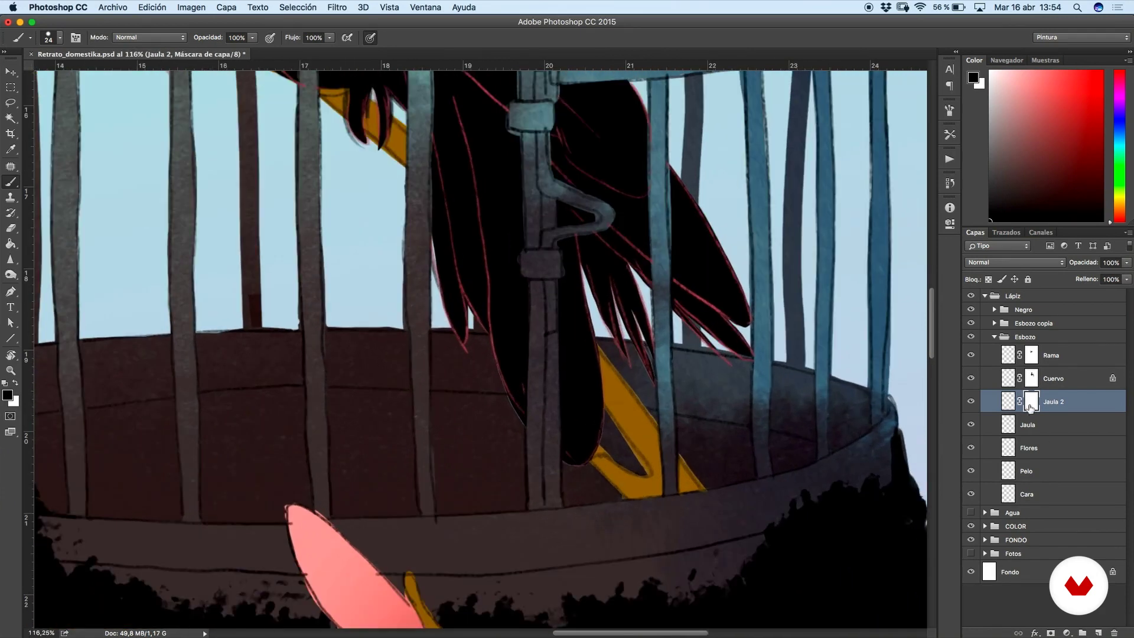
- Collapse the Lápiz group and add a layer mask to Capa 4 in the Jaula copia colour group
{"action": "left_click", "coordinate": [995, 337]}
{"action": "left_click", "coordinate": [984, 296]}
{"action": "left_click", "coordinate": [985, 324]}
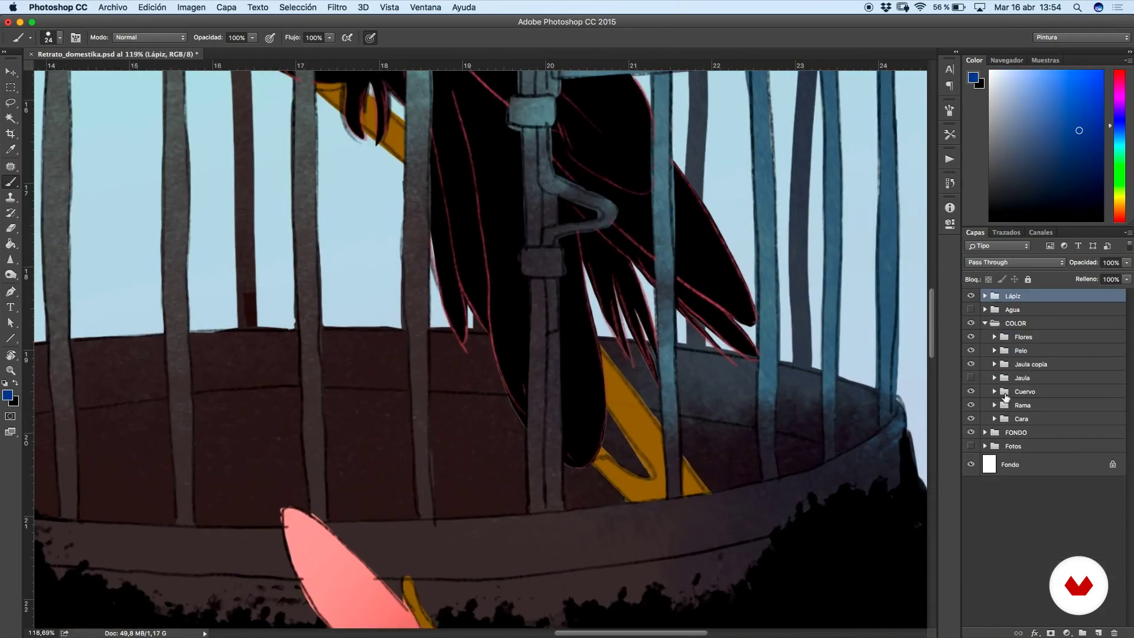
{"action": "left_click_drag", "start_coordinate": [677, 353], "coordinate": [778, 539]}
{"action": "left_click_drag", "start_coordinate": [744, 423], "coordinate": [912, 580]}
{"action": "left_click_drag", "start_coordinate": [717, 390], "coordinate": [798, 539]}
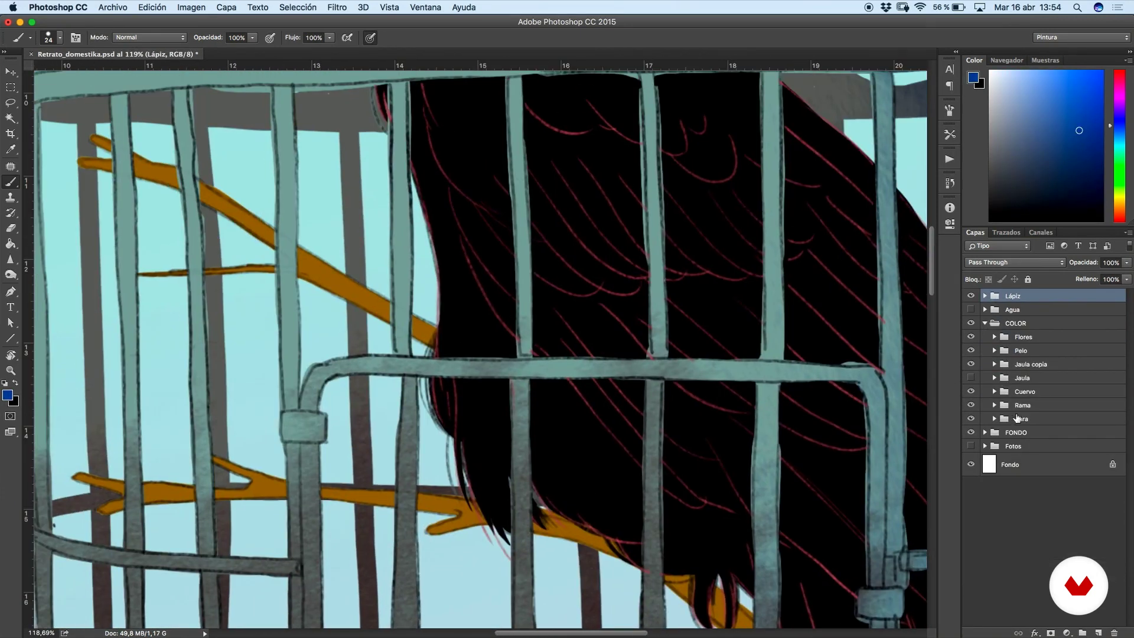
{"action": "left_click", "coordinate": [994, 364]}
{"action": "left_click", "coordinate": [1053, 429]}
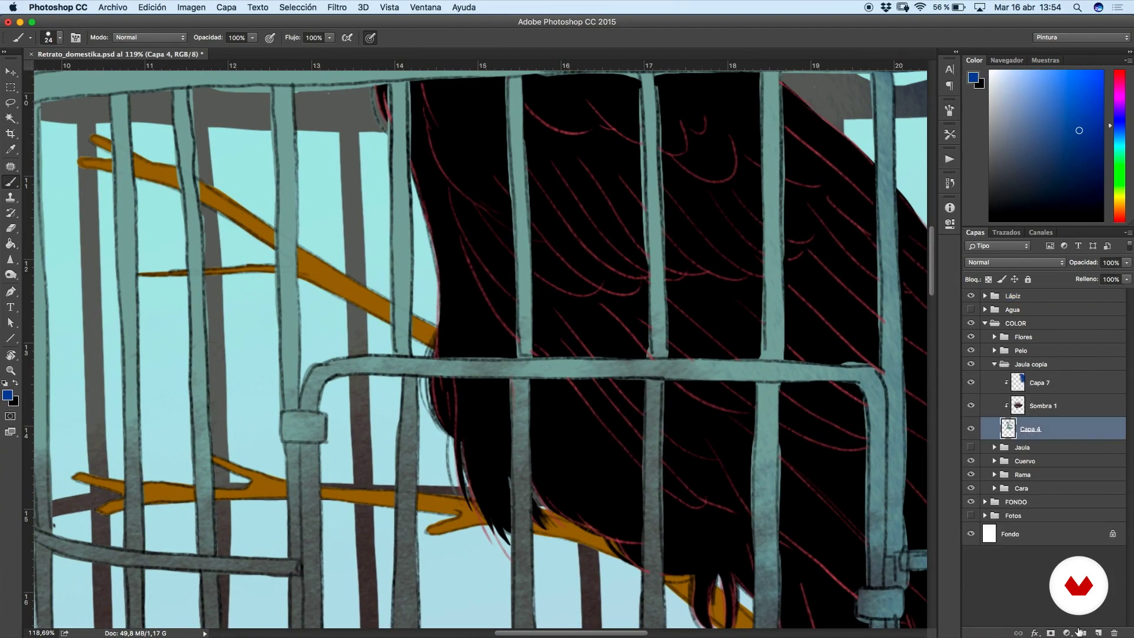
- Paint on the Capa 4 mask to trim cage colour spilling past the outlines of the left bars, undoing any misplaced stroke
{"action": "scroll", "coordinate": [481, 325], "scroll_direction": "up", "scroll_amount": 3}
{"action": "left_click_drag", "start_coordinate": [430, 207], "coordinate": [431, 236]}
{"action": "key", "text": "super+z"}
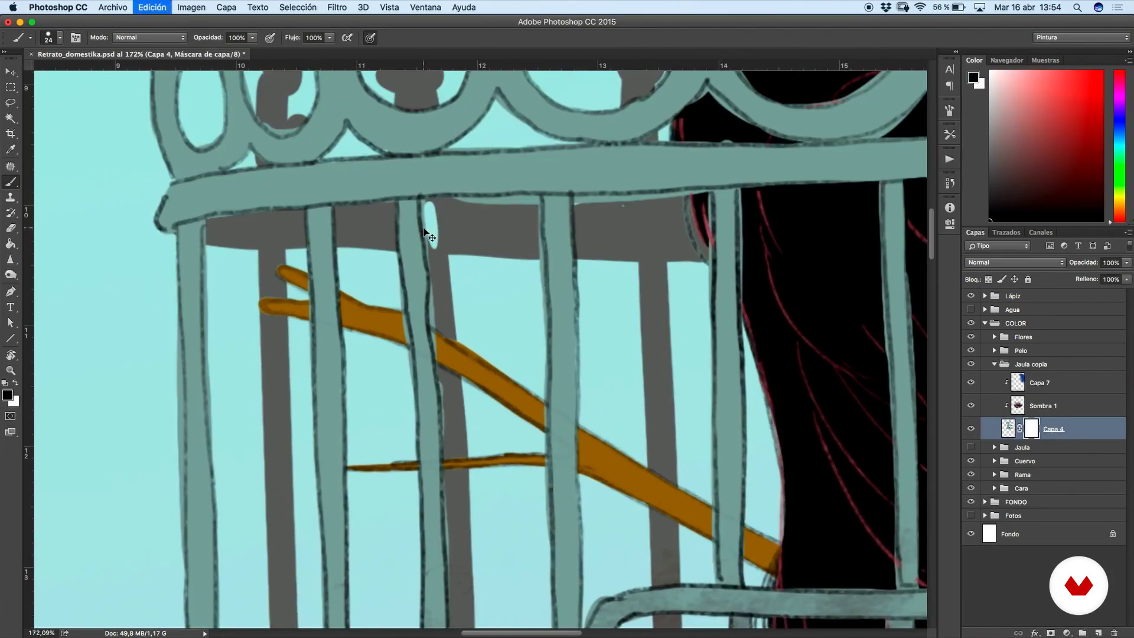
{"action": "mouse_move", "coordinate": [420, 489]}
{"action": "left_mouse_down"}
{"action": "mouse_move", "coordinate": [410, 362]}
{"action": "mouse_move", "coordinate": [331, 437]}
{"action": "left_mouse_up"}
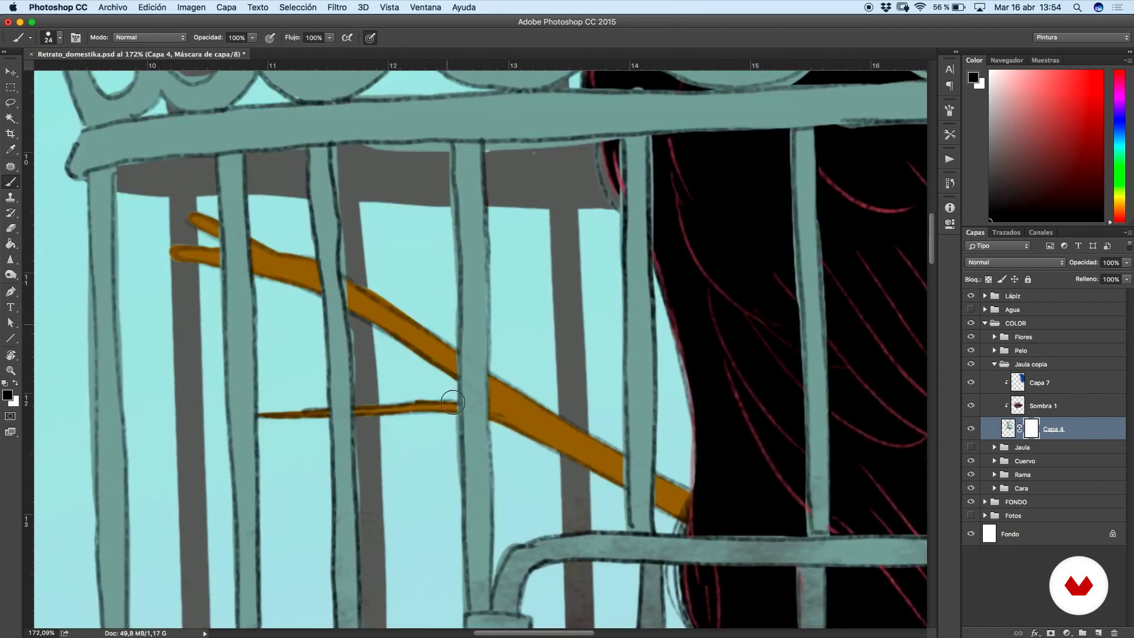
{"action": "scroll", "coordinate": [430, 329], "scroll_direction": "down", "scroll_amount": 2}
{"action": "scroll", "coordinate": [443, 405], "scroll_direction": "down", "scroll_amount": 8}
{"action": "scroll", "coordinate": [444, 412], "scroll_direction": "right", "scroll_amount": 2}
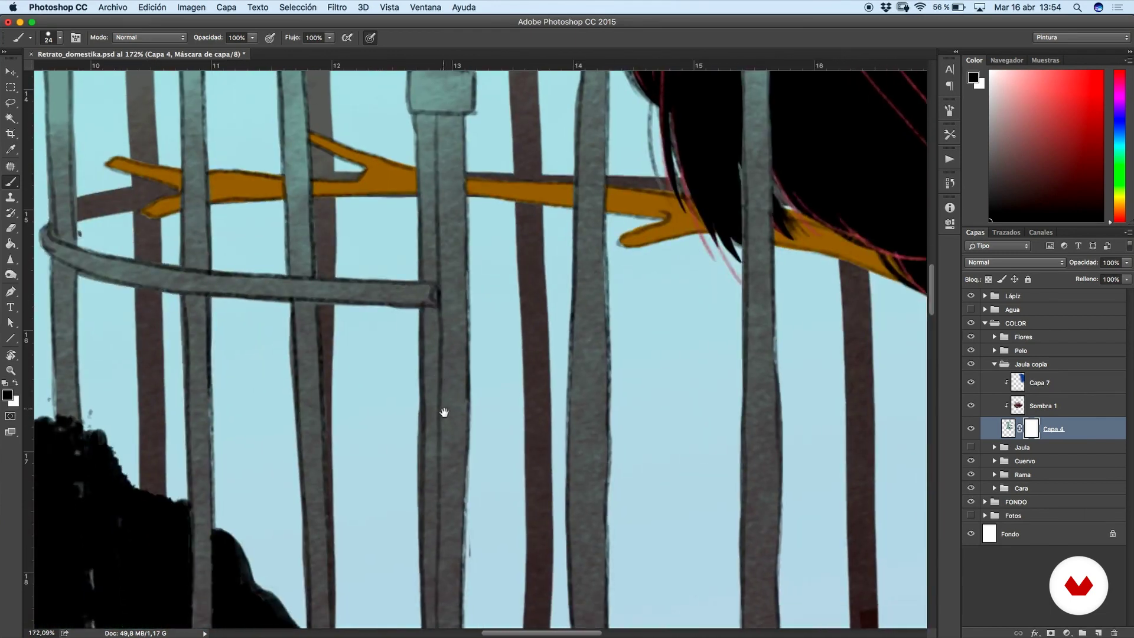
{"action": "scroll", "coordinate": [444, 412], "scroll_direction": "down", "scroll_amount": 3}
{"action": "scroll", "coordinate": [271, 304], "scroll_direction": "up", "scroll_amount": 10}
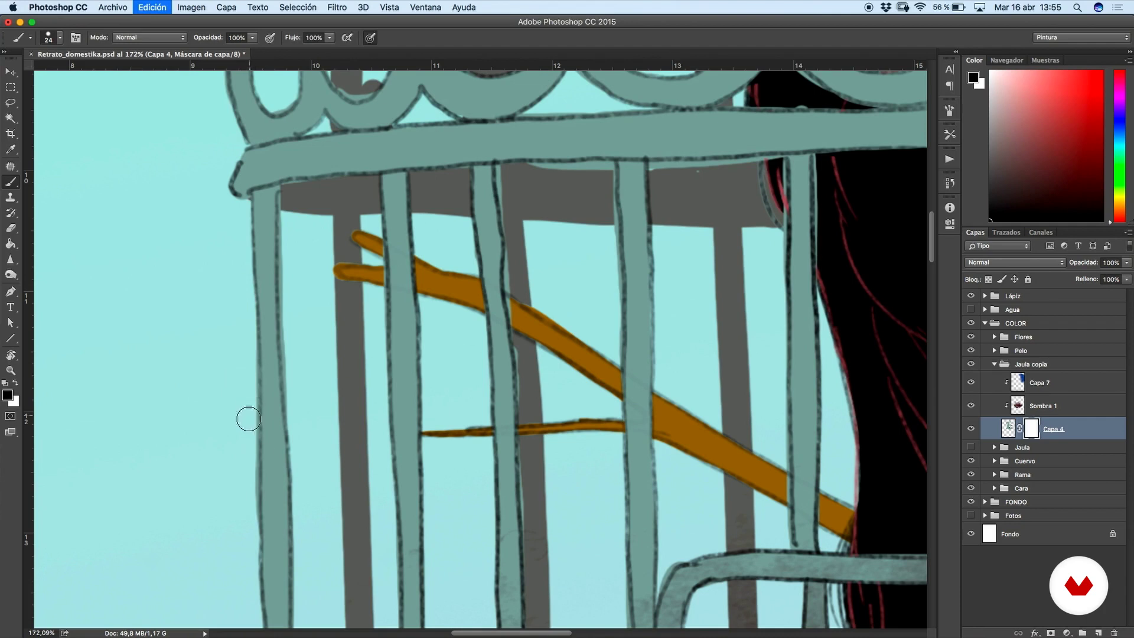
- Inspect the cage colour around the door frame, hinges, base and right bars for spill past the outlines
{"action": "scroll", "coordinate": [286, 410], "scroll_direction": "right", "scroll_amount": 10}
{"action": "scroll", "coordinate": [489, 367], "scroll_direction": "down", "scroll_amount": 6}
{"action": "scroll", "coordinate": [488, 367], "scroll_direction": "right", "scroll_amount": 3}
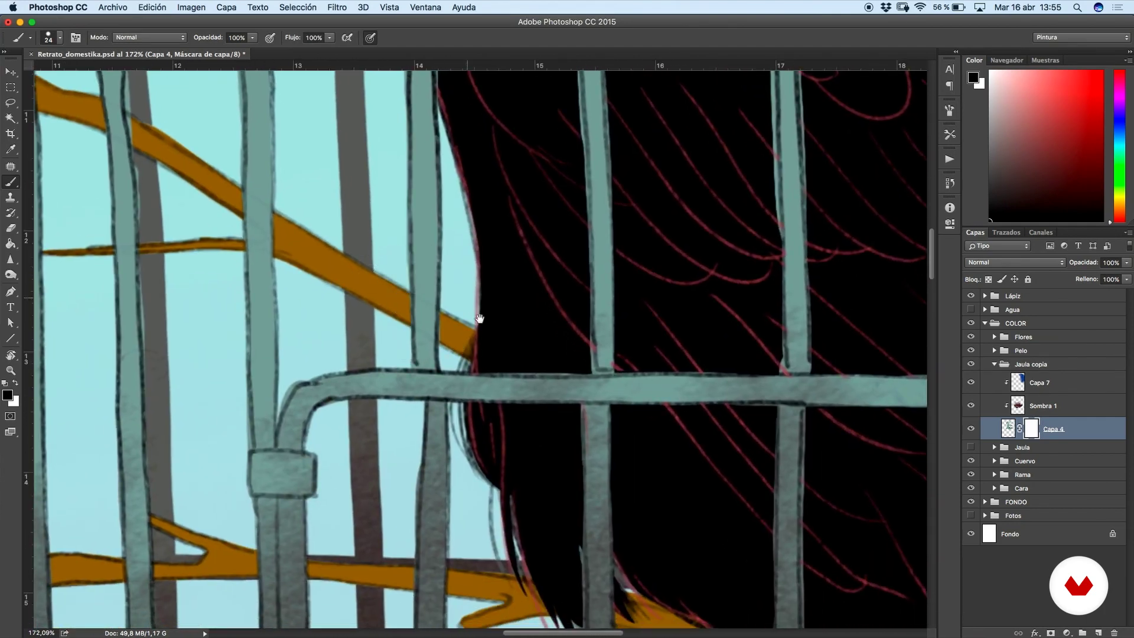
{"action": "scroll", "coordinate": [480, 319], "scroll_direction": "down", "scroll_amount": 7}
{"action": "scroll", "coordinate": [479, 319], "scroll_direction": "right", "scroll_amount": 4}
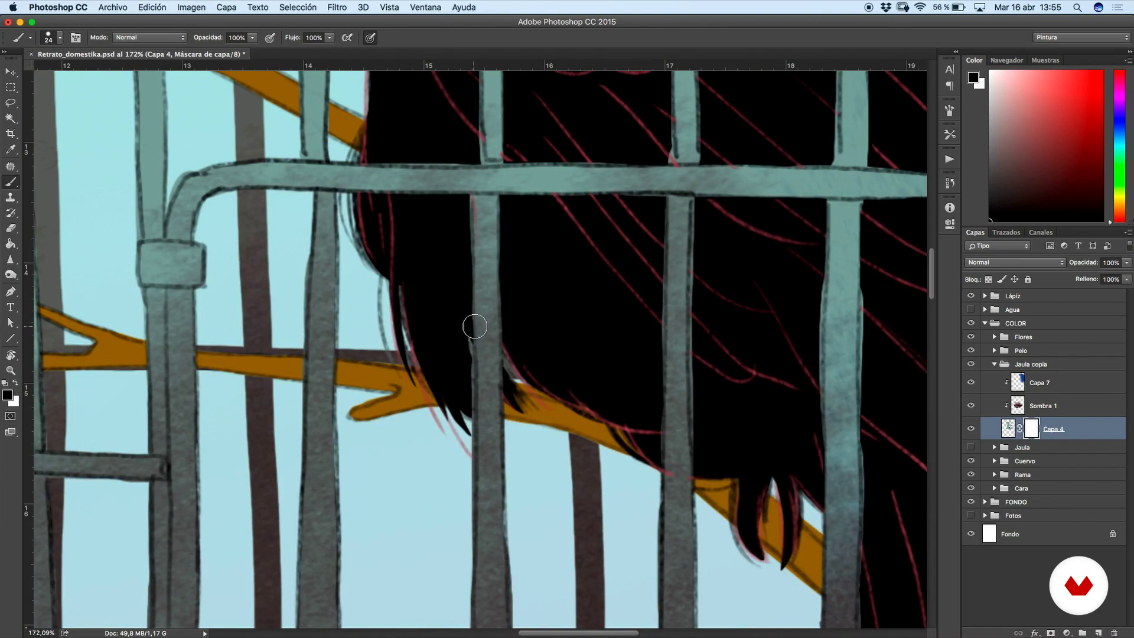
{"action": "scroll", "coordinate": [475, 326], "scroll_direction": "right", "scroll_amount": 20}
{"action": "scroll", "coordinate": [475, 326], "scroll_direction": "down", "scroll_amount": 5}
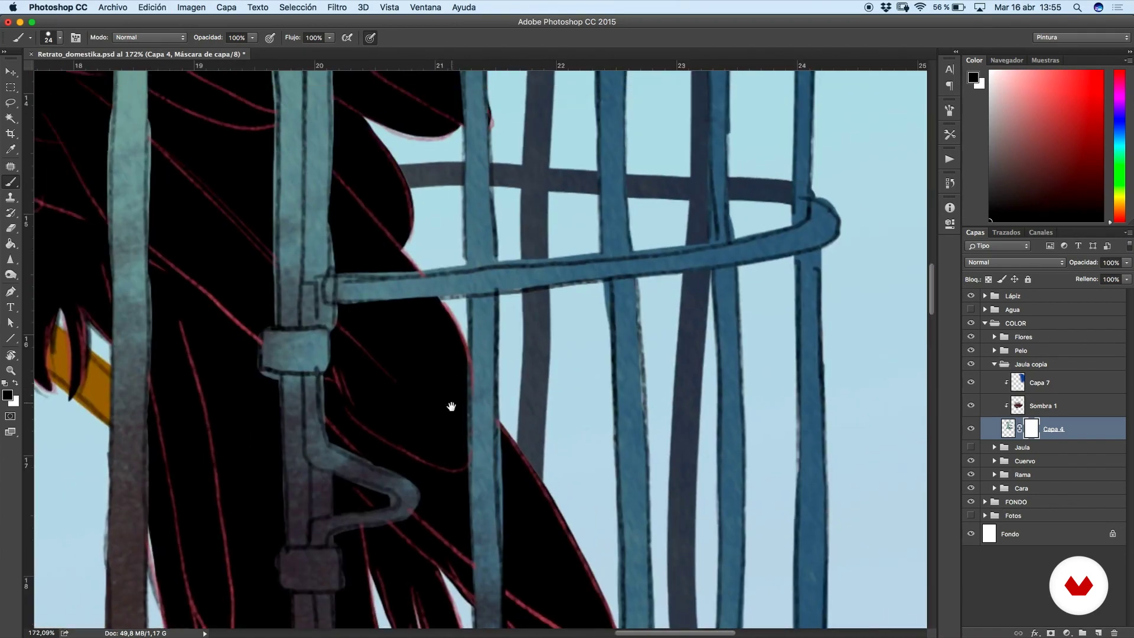
{"action": "scroll", "coordinate": [452, 407], "scroll_direction": "down", "scroll_amount": 3}
{"action": "scroll", "coordinate": [502, 355], "scroll_direction": "down", "scroll_amount": 5}
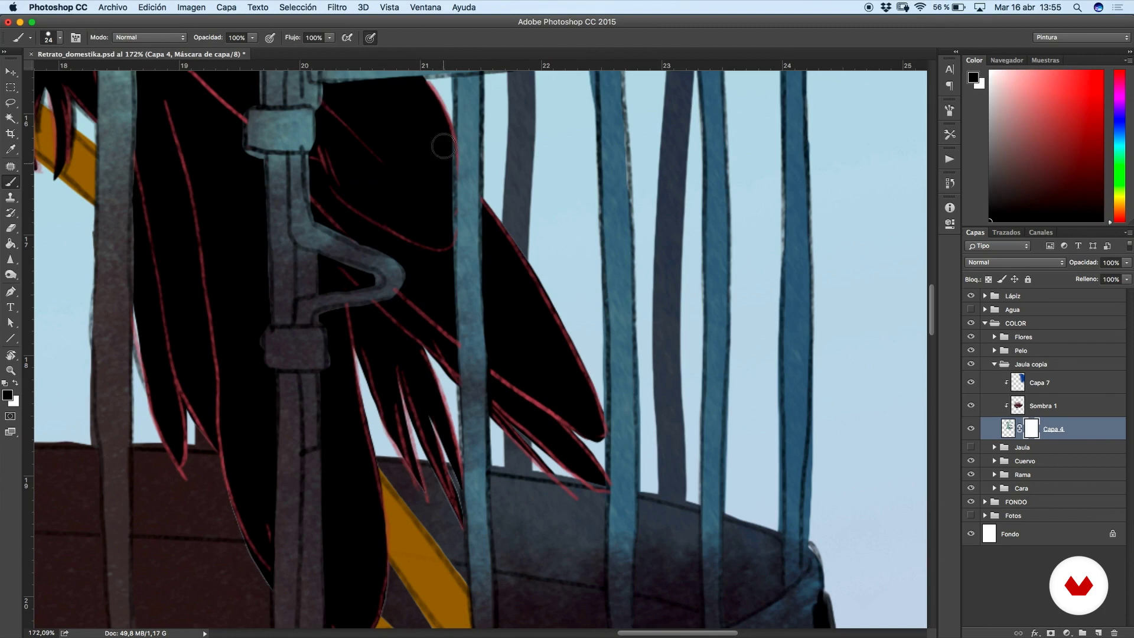
{"action": "scroll", "coordinate": [455, 354], "scroll_direction": "up", "scroll_amount": 5}
{"action": "scroll", "coordinate": [456, 354], "scroll_direction": "left", "scroll_amount": 1}
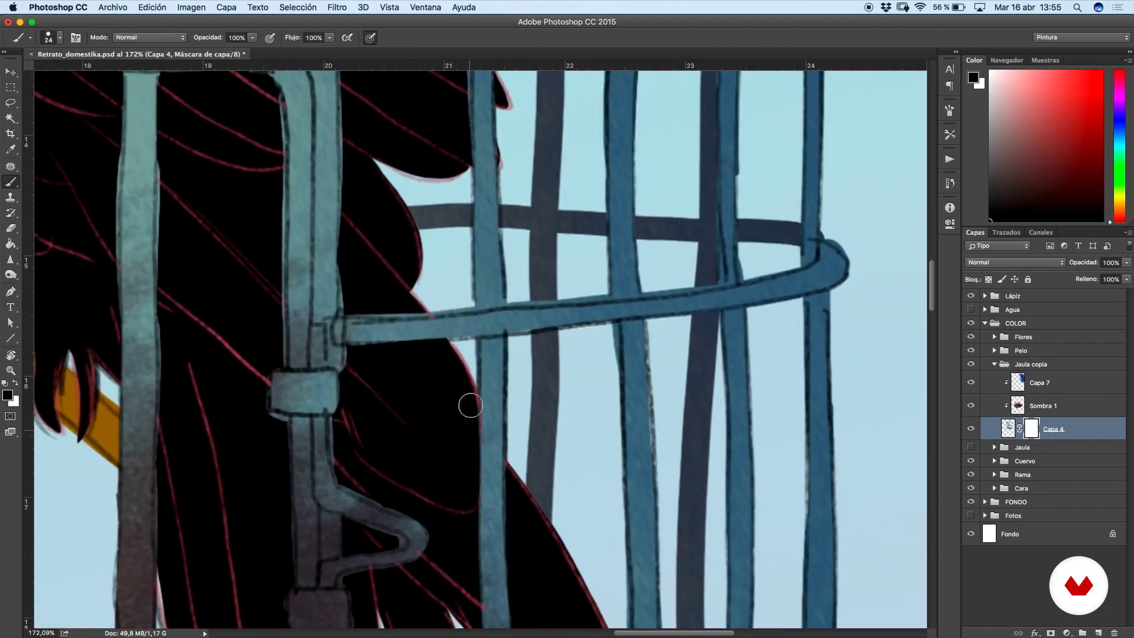
- Mask out cage colour spill along the door frame and bars in front of the raven, undoing the misplaced stroke
{"action": "scroll", "coordinate": [470, 405], "scroll_direction": "up", "scroll_amount": 10}
{"action": "left_click_drag", "start_coordinate": [467, 290], "coordinate": [469, 294]}
{"action": "left_click_drag", "start_coordinate": [469, 344], "coordinate": [467, 386]}
{"action": "left_click_drag", "start_coordinate": [465, 396], "coordinate": [461, 311]}
{"action": "mouse_move", "coordinate": [460, 325]}
{"action": "left_mouse_down"}
{"action": "mouse_move", "coordinate": [461, 502]}
{"action": "mouse_move", "coordinate": [448, 307]}
{"action": "mouse_move", "coordinate": [457, 479]}
{"action": "mouse_move", "coordinate": [466, 374]}
{"action": "left_mouse_up"}
{"action": "left_click_drag", "start_coordinate": [309, 259], "coordinate": [478, 195]}
{"action": "left_click_drag", "start_coordinate": [321, 378], "coordinate": [321, 523]}
{"action": "key", "text": "super+z"}
{"action": "left_click_drag", "start_coordinate": [322, 375], "coordinate": [322, 512]}
{"action": "mouse_move", "coordinate": [258, 401]}
{"action": "left_mouse_down"}
{"action": "mouse_move", "coordinate": [267, 486]}
{"action": "mouse_move", "coordinate": [255, 362]}
{"action": "left_mouse_up"}
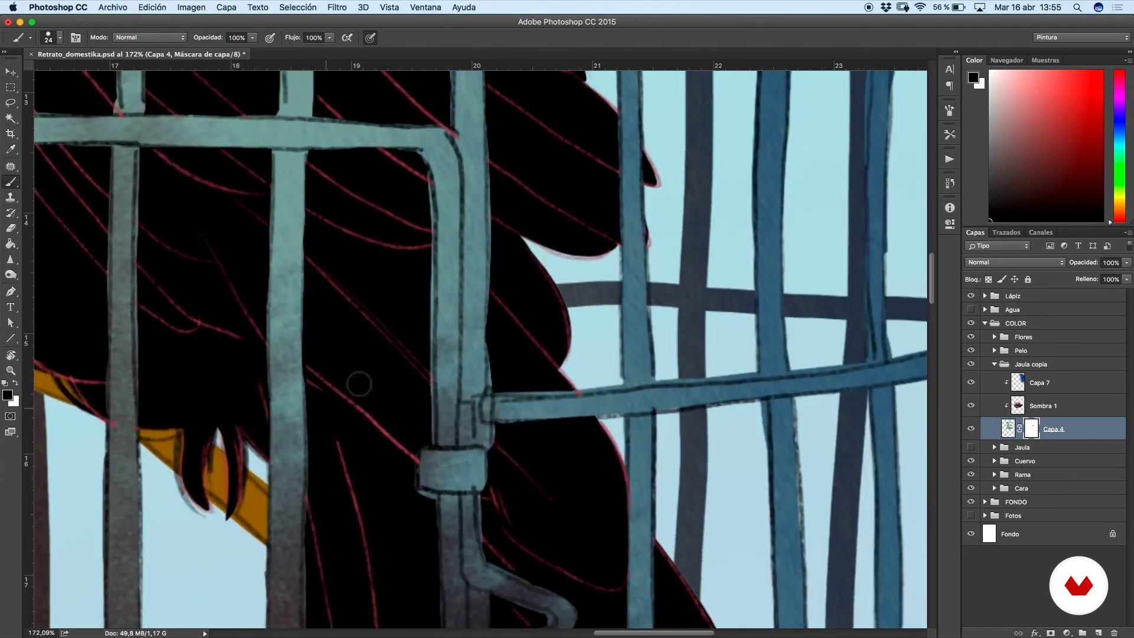
- Reduce the brush to 11 px and trim the colour spill around the right ring and bars on the Capa 4 mask
{"action": "left_click_drag", "start_coordinate": [826, 306], "coordinate": [730, 275]}
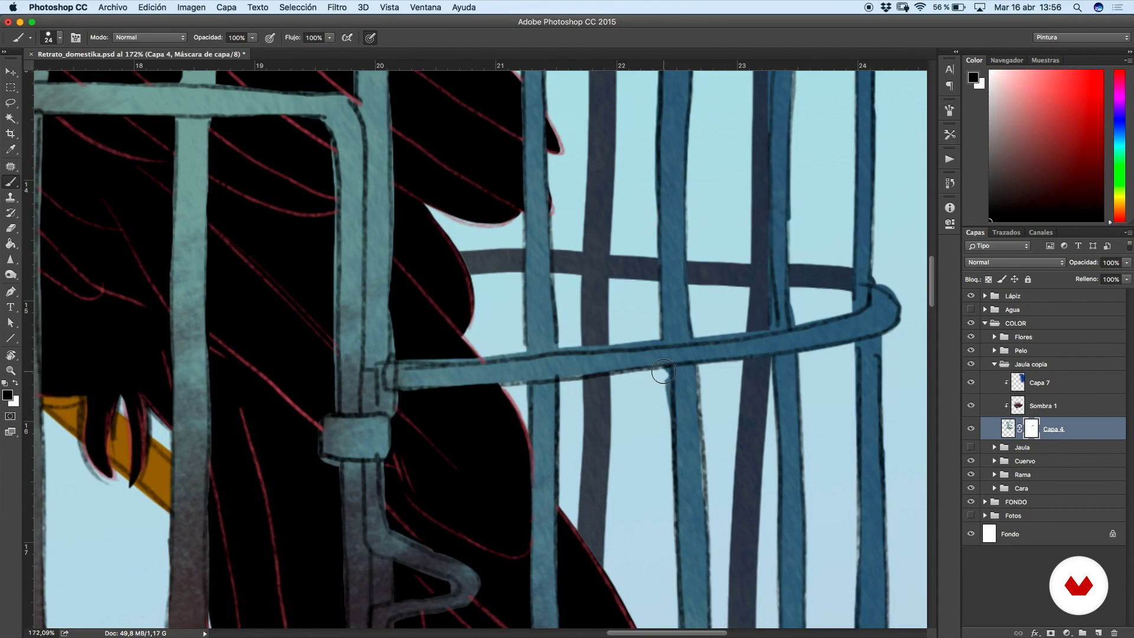
{"action": "scroll", "coordinate": [668, 355], "scroll_direction": "right", "scroll_amount": 3}
{"action": "scroll", "coordinate": [668, 356], "scroll_direction": "up", "scroll_amount": 2}
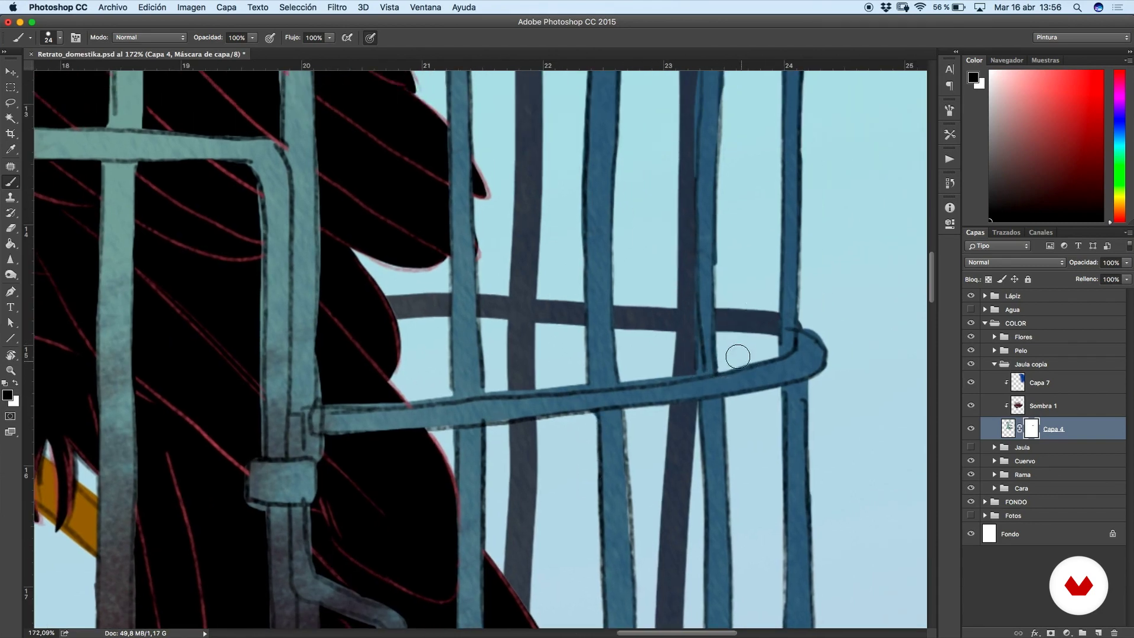
{"action": "left_click_drag", "start_coordinate": [705, 335], "coordinate": [670, 325]}
{"action": "key", "text": "r"}
{"action": "mouse_move", "coordinate": [670, 324]}
{"action": "left_mouse_down"}
{"action": "mouse_move", "coordinate": [638, 473]}
{"action": "mouse_move", "coordinate": [653, 378]}
{"action": "left_mouse_up"}
{"action": "right_click", "coordinate": [619, 358]}
{"action": "left_click_drag", "start_coordinate": [693, 345], "coordinate": [690, 348]}
{"action": "left_click", "coordinate": [578, 398]}
{"action": "key", "text": "r"}
{"action": "mouse_move", "coordinate": [586, 384]}
{"action": "left_mouse_down"}
{"action": "mouse_move", "coordinate": [603, 397]}
{"action": "mouse_move", "coordinate": [476, 380]}
{"action": "left_mouse_up"}
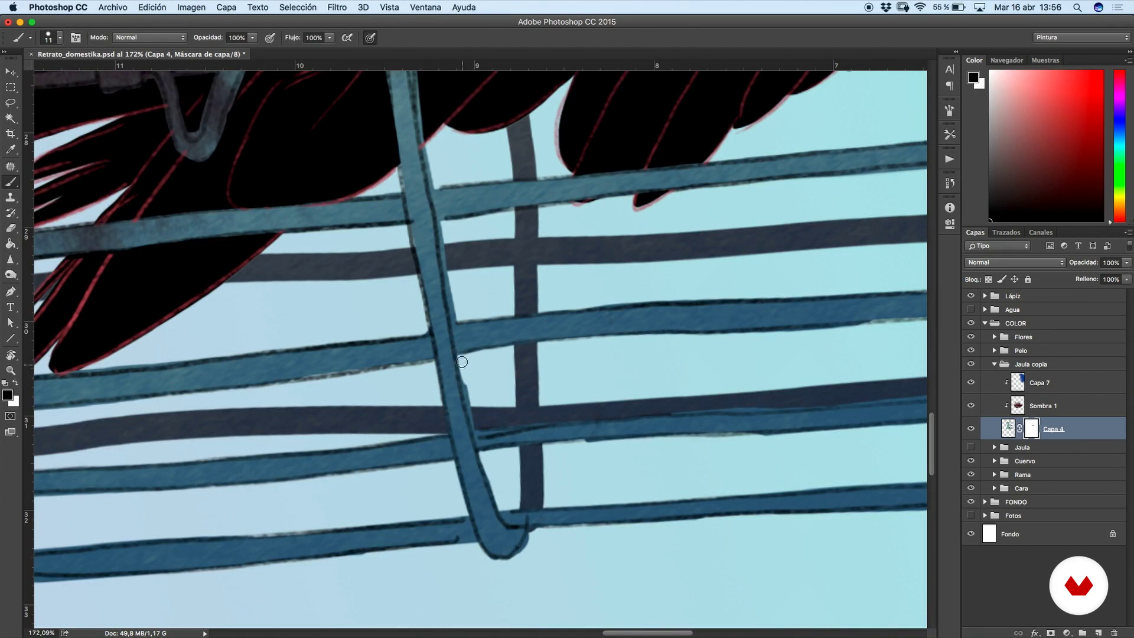
- Rotate the canvas to trim the remaining colour spill where the right ring crosses the bars, and save the document
{"action": "key", "text": "r"}
{"action": "left_click_drag", "start_coordinate": [489, 370], "coordinate": [534, 355]}
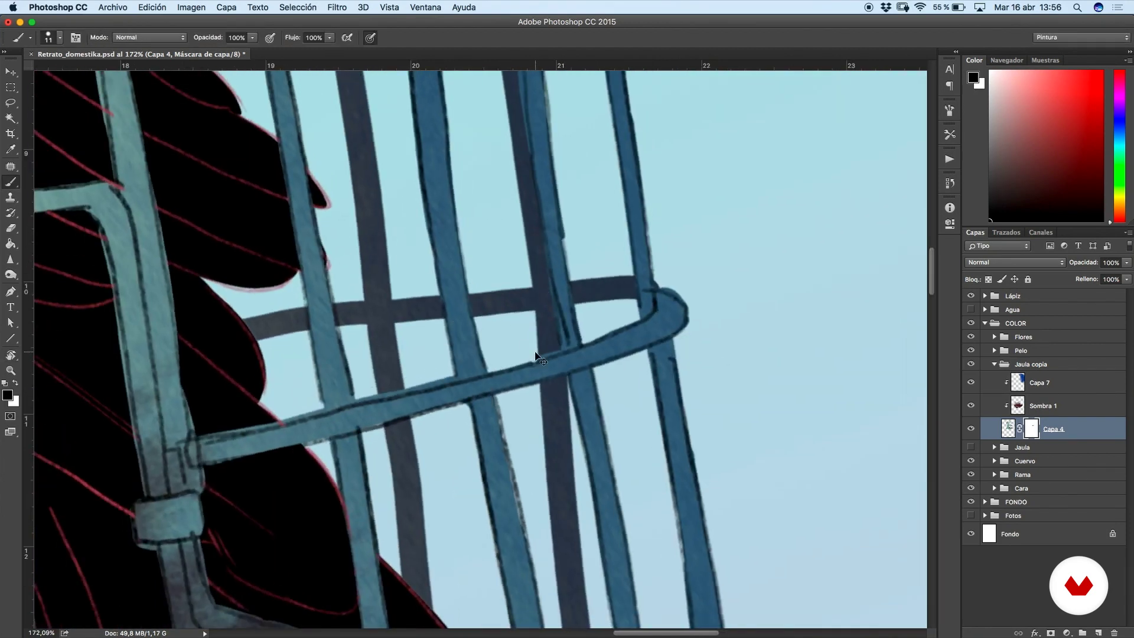
{"action": "key", "text": "r"}
{"action": "left_click_drag", "start_coordinate": [533, 337], "coordinate": [518, 256]}
{"action": "key", "text": "r"}
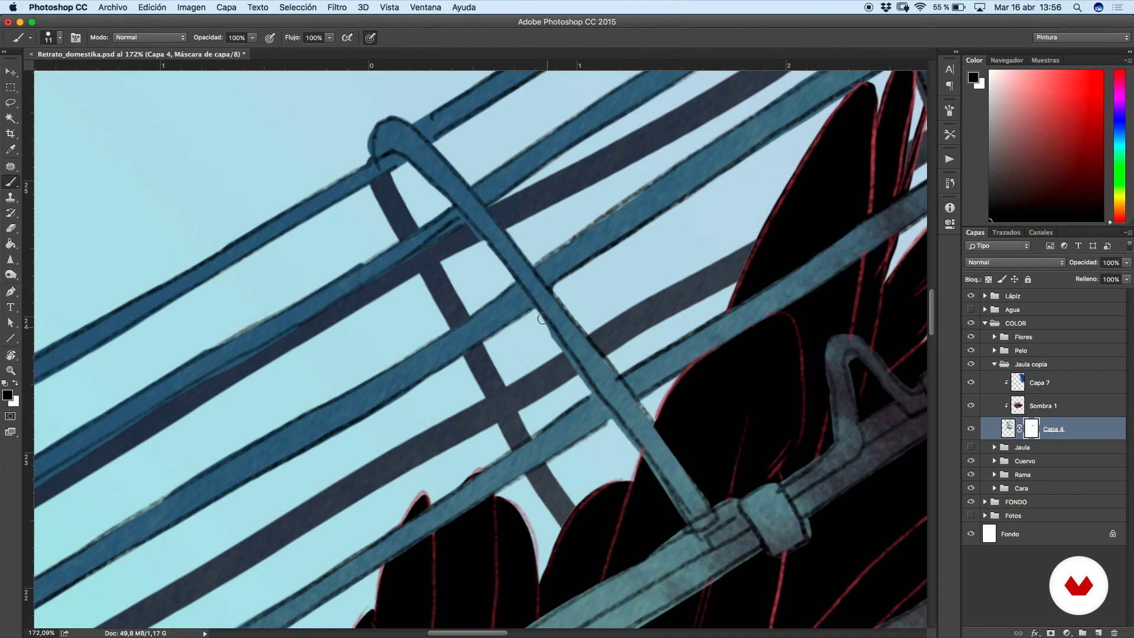
{"action": "key", "text": "r"}
{"action": "left_click_drag", "start_coordinate": [566, 298], "coordinate": [549, 425]}
{"action": "key", "text": "r"}
{"action": "mouse_move", "coordinate": [562, 513]}
{"action": "left_mouse_down"}
{"action": "mouse_move", "coordinate": [601, 400]}
{"action": "mouse_move", "coordinate": [583, 183]}
{"action": "left_mouse_up"}
{"action": "key", "text": "super+s"}
{"action": "key", "text": "r"}
{"action": "left_click_drag", "start_coordinate": [671, 248], "coordinate": [674, 277]}
- Toggle the visibility of the Capa 3 and Pelitos layers in the Pelo group to compare the hair edge around the cage
{"action": "key", "text": "super+minus"}
{"action": "scroll", "coordinate": [660, 276], "scroll_direction": "down", "scroll_amount": 6}
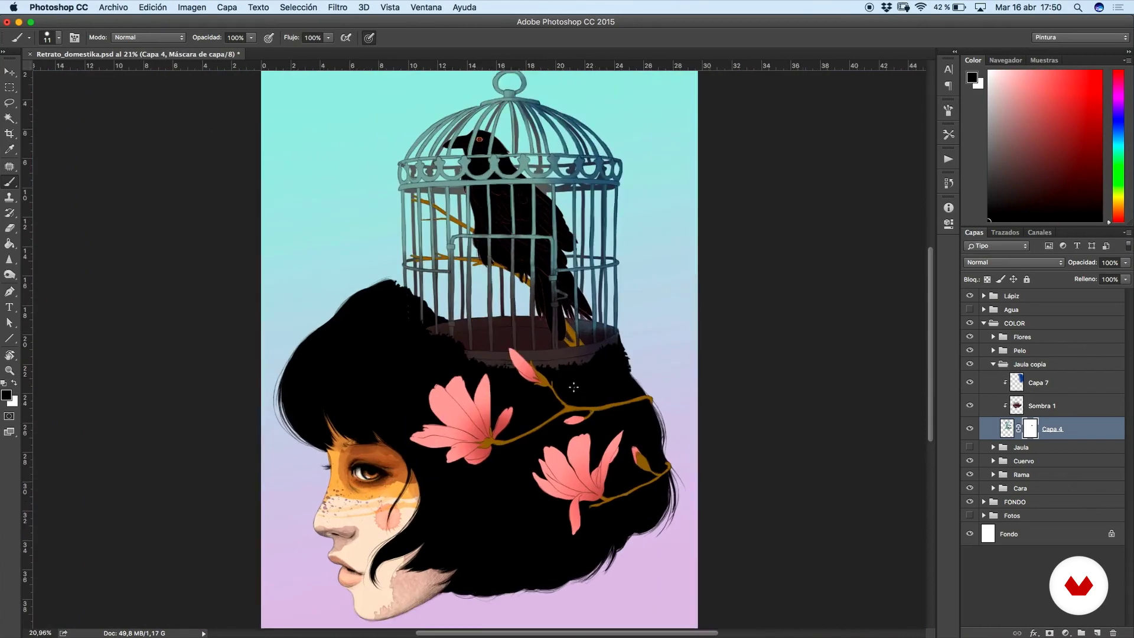
{"action": "scroll", "coordinate": [573, 387], "scroll_direction": "up", "scroll_amount": 3}
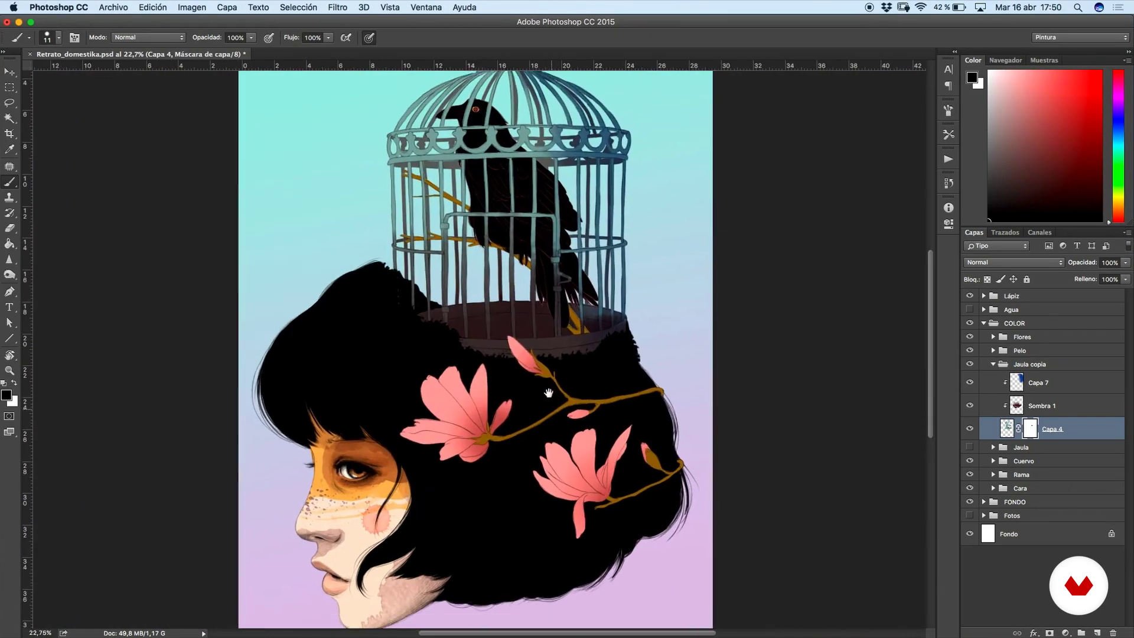
{"action": "scroll", "coordinate": [657, 299], "scroll_direction": "down", "scroll_amount": 2}
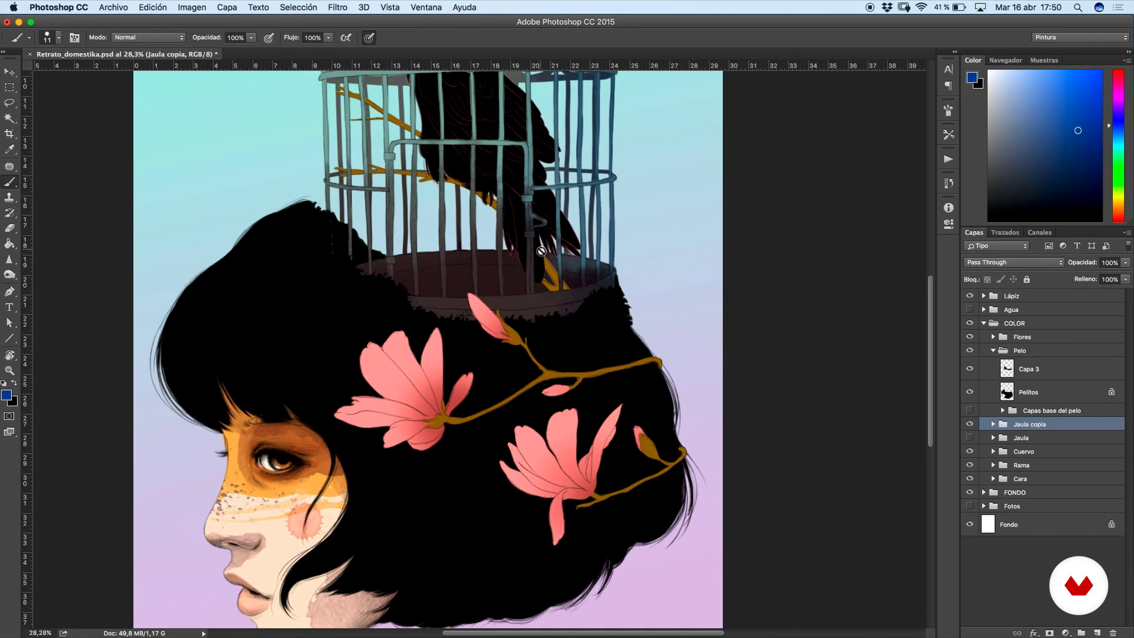
{"action": "left_click", "coordinate": [970, 370]}
{"action": "left_click", "coordinate": [970, 371]}
{"action": "left_click", "coordinate": [971, 371]}
{"action": "left_click", "coordinate": [971, 371]}
{"action": "left_click", "coordinate": [971, 371]}
{"action": "left_click", "coordinate": [971, 371]}
{"action": "left_click", "coordinate": [970, 392]}
{"action": "left_click", "coordinate": [970, 393]}
{"action": "left_click", "coordinate": [970, 370]}
{"action": "left_click", "coordinate": [970, 370]}
- Add a new layer above Capa 3 in the Pelo group and load the Pinzells Ricardilus brush set
{"action": "left_click", "coordinate": [1028, 371]}
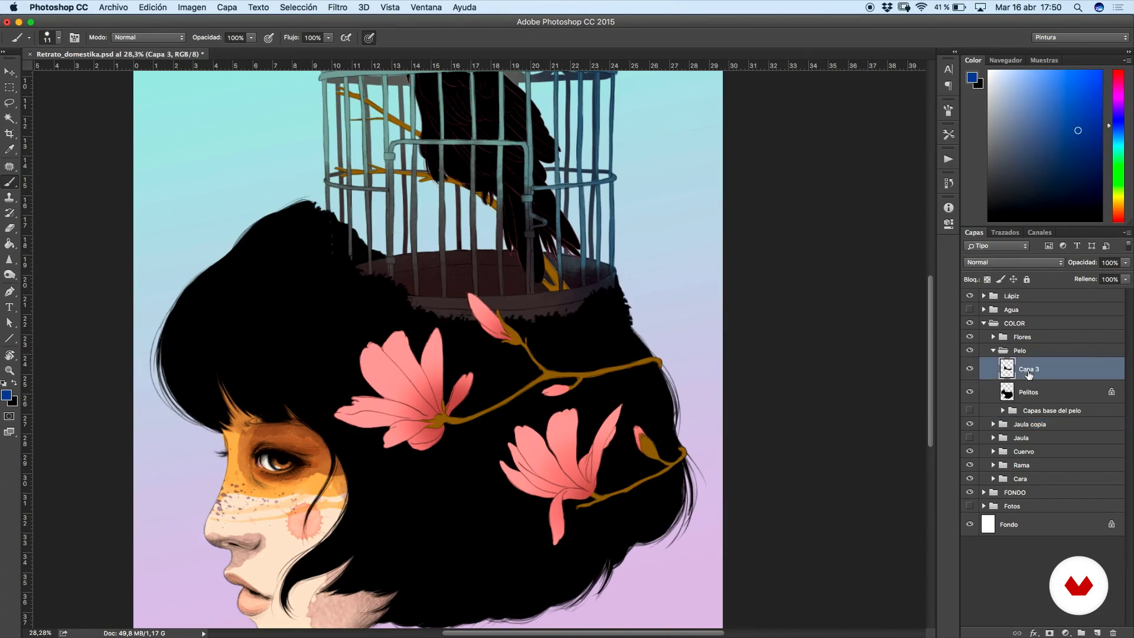
{"action": "left_click", "coordinate": [1098, 633]}
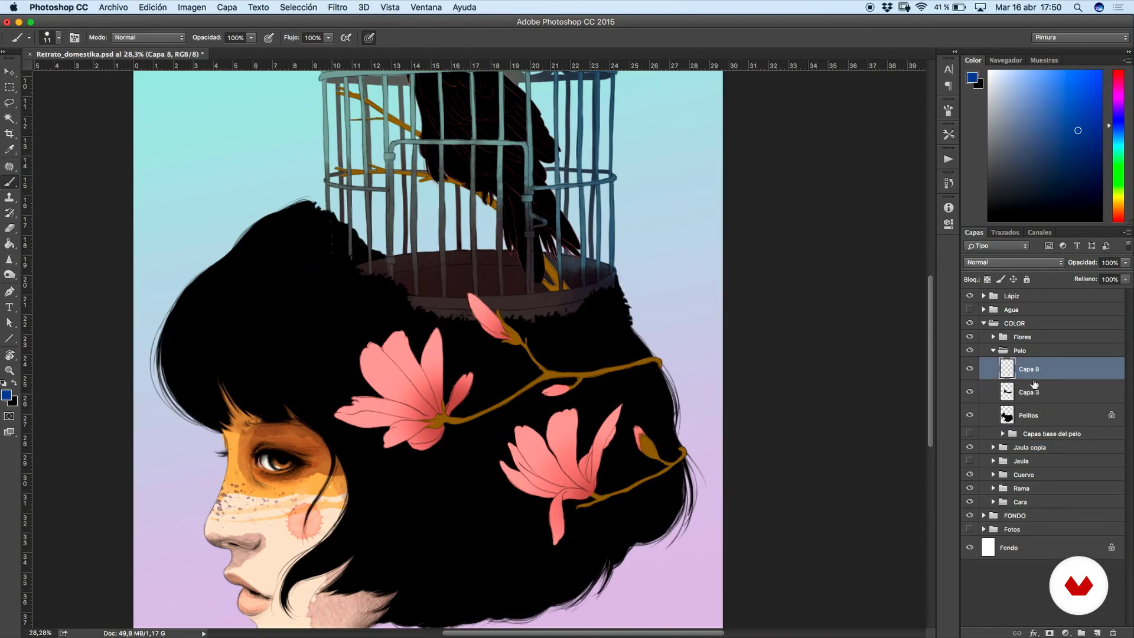
{"action": "right_click", "coordinate": [576, 275]}
{"action": "left_click", "coordinate": [862, 290]}
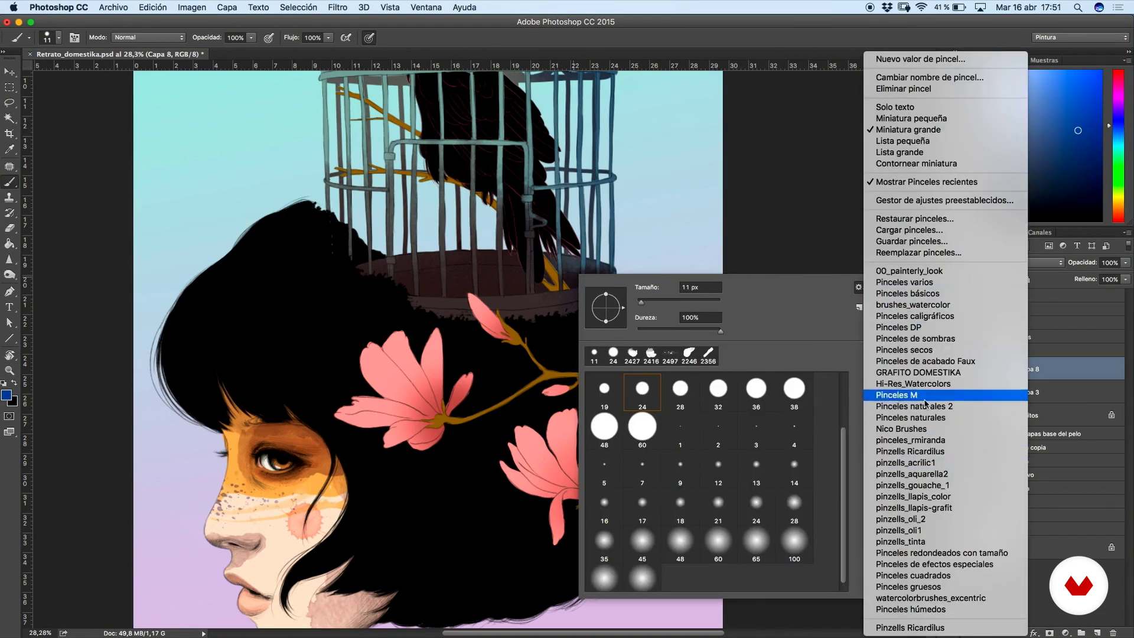
{"action": "left_click", "coordinate": [945, 451]}
{"action": "left_click", "coordinate": [660, 221]}
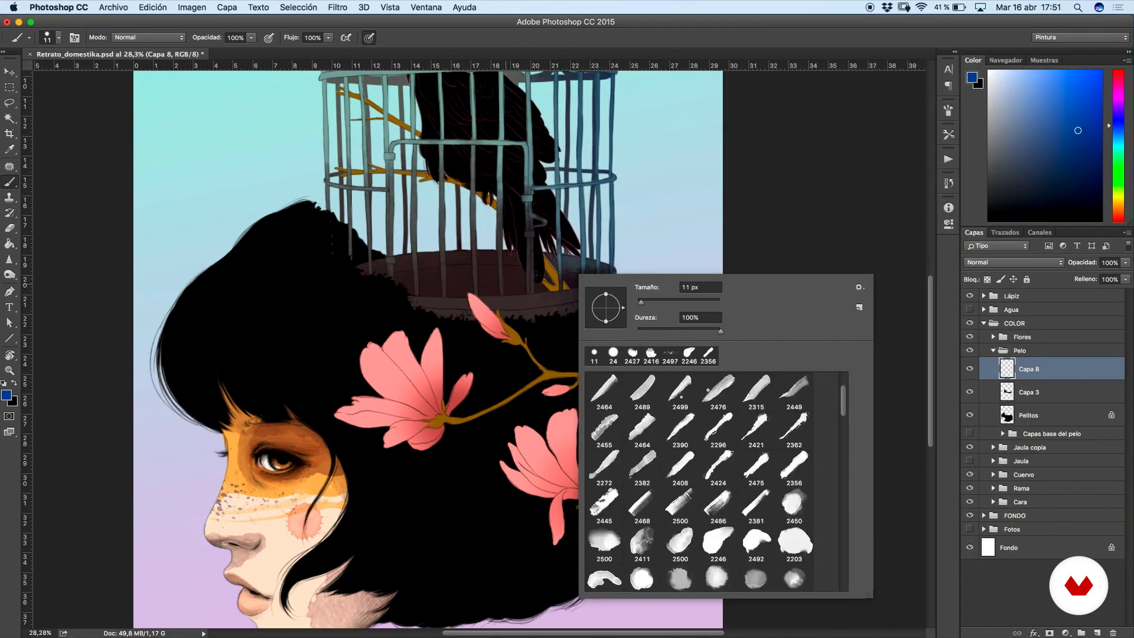
- Choose the 2300 px stain brush with black and stamp a large textured stain over the hair and cage base
{"action": "scroll", "coordinate": [747, 428], "scroll_direction": "down", "scroll_amount": 5}
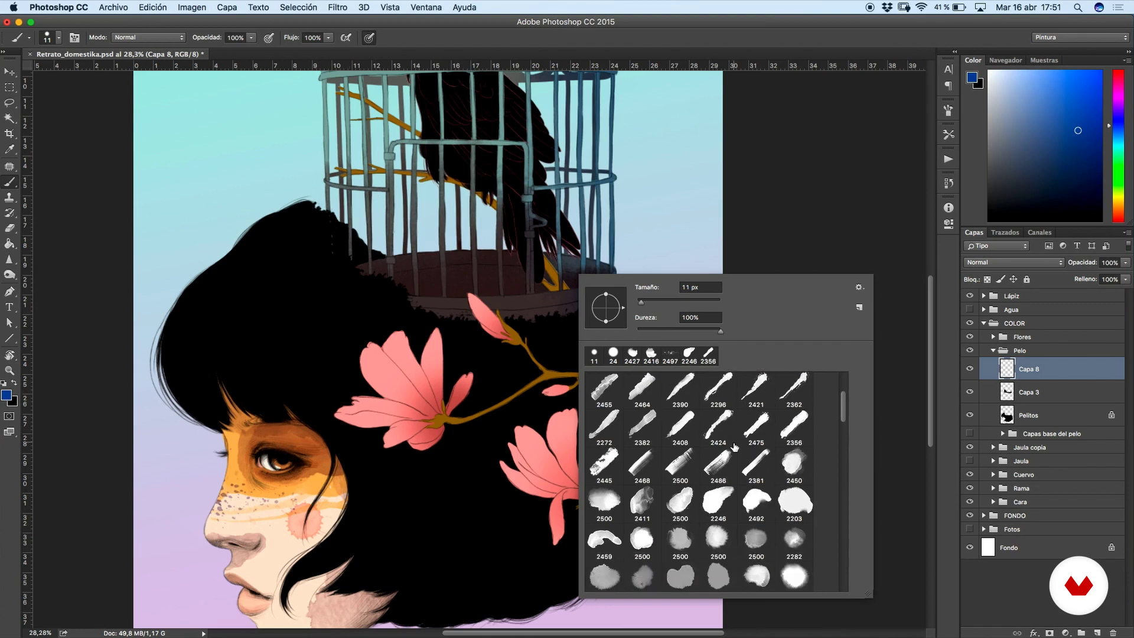
{"action": "scroll", "coordinate": [694, 488], "scroll_direction": "down", "scroll_amount": 2}
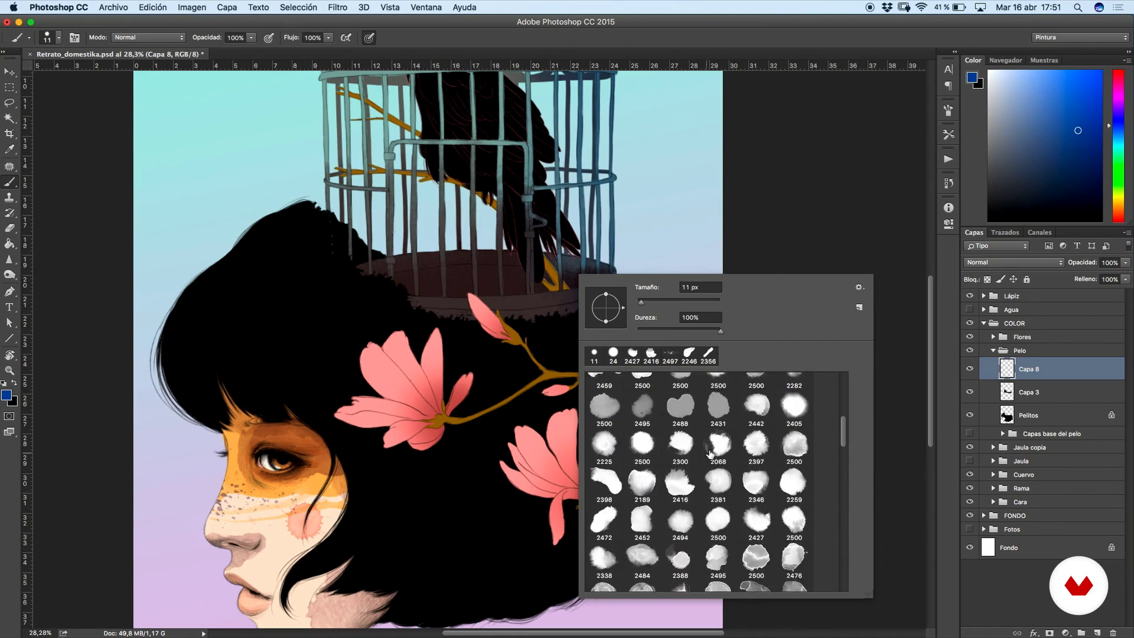
{"action": "scroll", "coordinate": [754, 455], "scroll_direction": "up", "scroll_amount": 2}
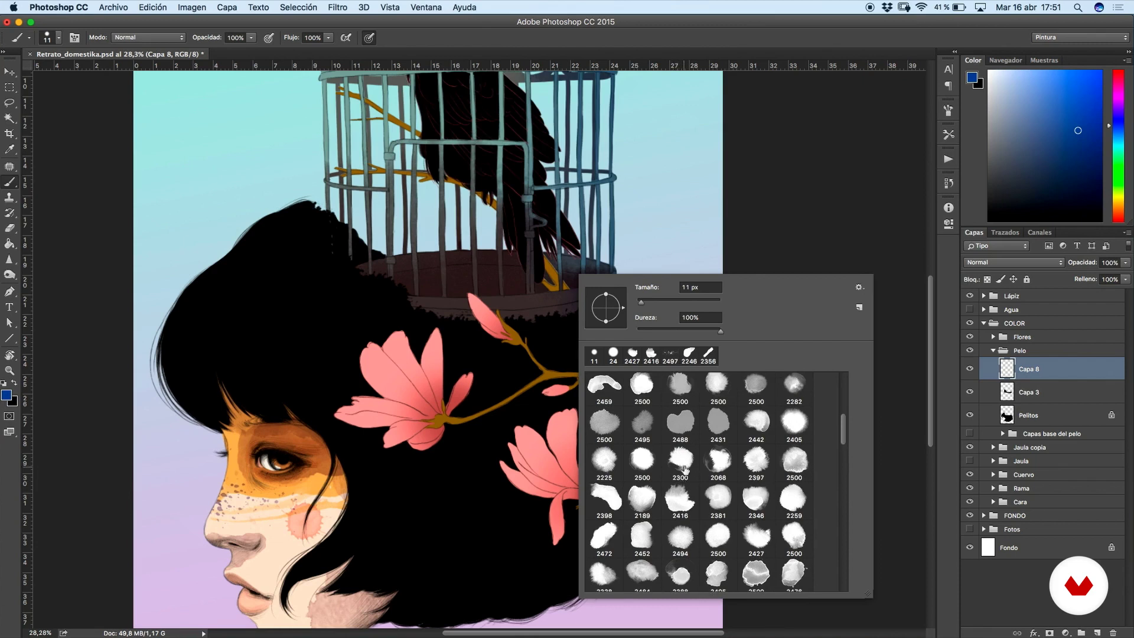
{"action": "left_click_drag", "start_coordinate": [1024, 152], "coordinate": [986, 223]}
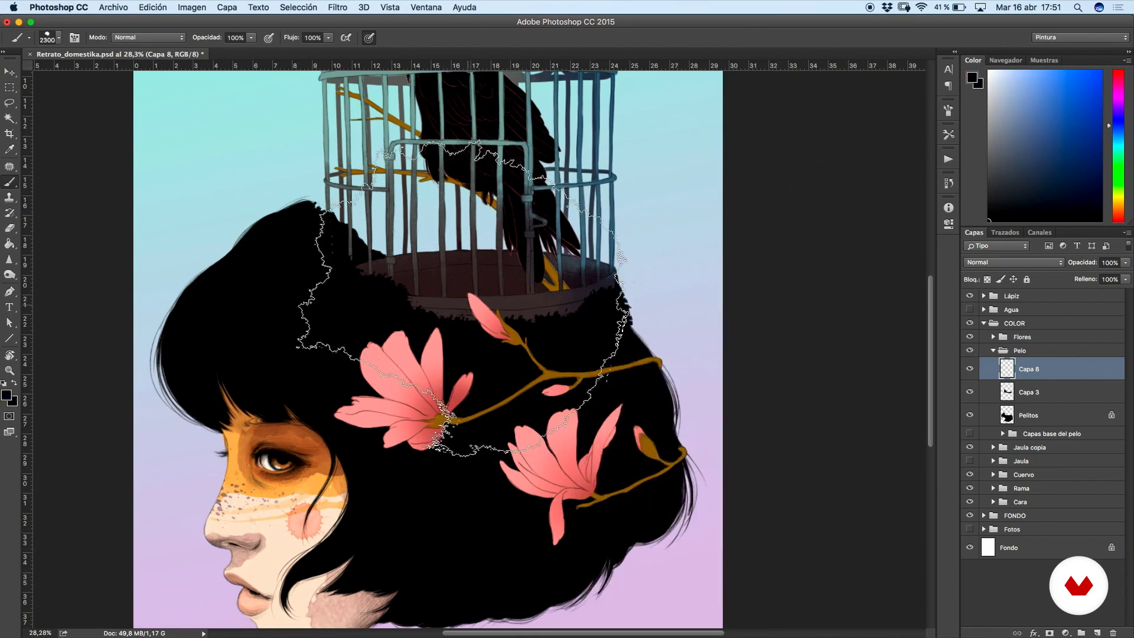
{"action": "left_click", "coordinate": [402, 316]}
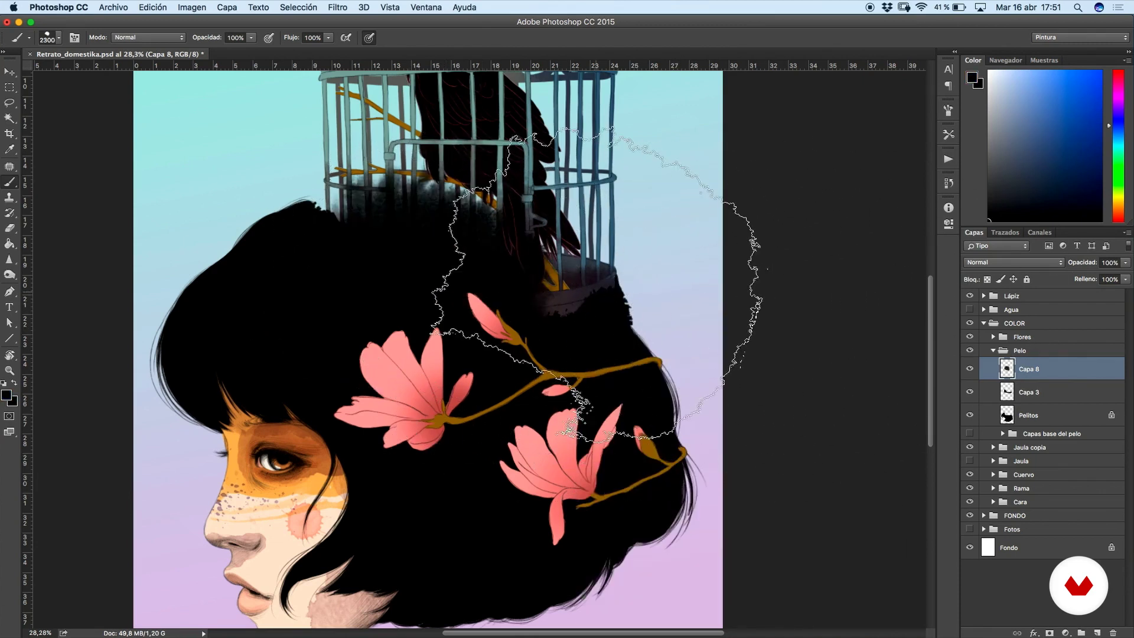
- Move the stain up over the cage and merge its layer with a duplicate for a denser texture
{"action": "key", "text": "super+t"}
{"action": "mouse_move", "coordinate": [484, 264]}
{"action": "left_mouse_down"}
{"action": "mouse_move", "coordinate": [363, 179]}
{"action": "mouse_move", "coordinate": [609, 195]}
{"action": "left_mouse_up"}
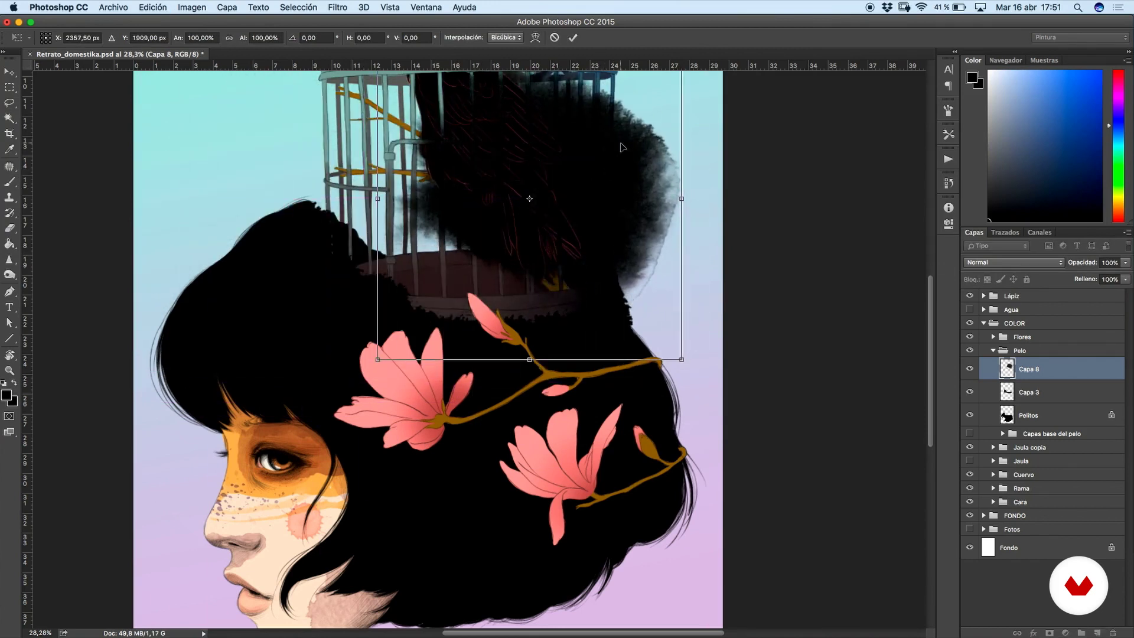
{"action": "key", "text": "Return"}
{"action": "key", "text": "b"}
{"action": "left_click_drag", "start_coordinate": [1034, 370], "coordinate": [1031, 374]}
{"action": "key", "text": "super+z"}
{"action": "left_click", "coordinate": [1041, 395], "text": "shift"}
{"action": "key", "text": "super+e"}
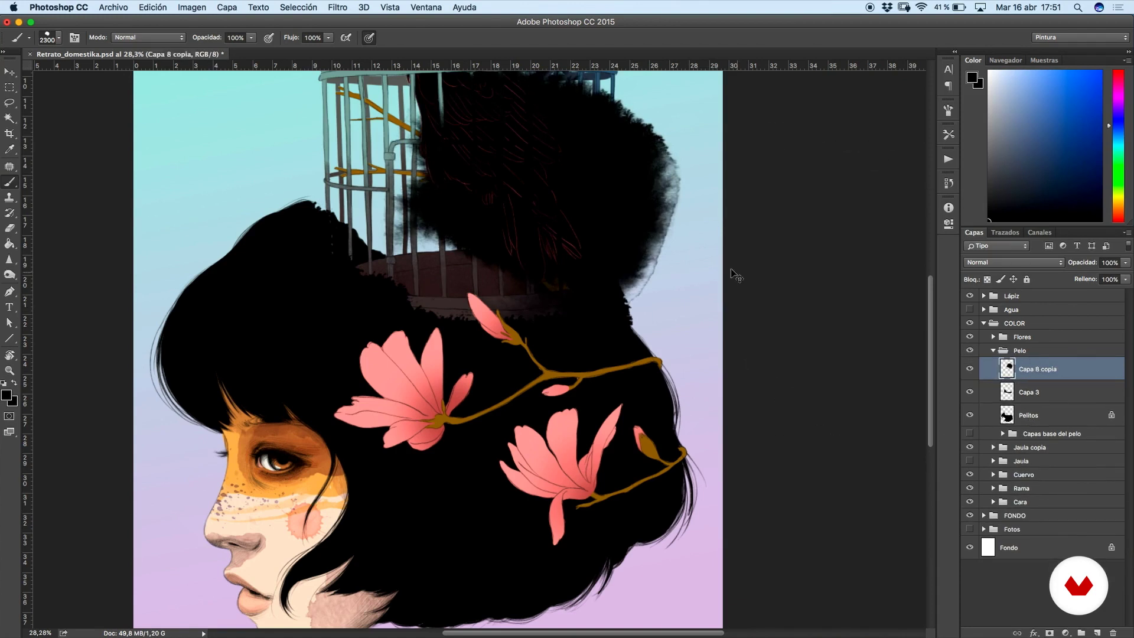
- Rotate the stain about 36.5° and place it over the front hair so its edge overlaps the cage's lower left bars
{"action": "key", "text": "super+t"}
{"action": "left_click_drag", "start_coordinate": [736, 215], "coordinate": [482, 366]}
{"action": "left_click_drag", "start_coordinate": [600, 238], "coordinate": [462, 341]}
{"action": "left_click_drag", "start_coordinate": [617, 266], "coordinate": [541, 445]}
{"action": "left_click_drag", "start_coordinate": [514, 328], "coordinate": [269, 191]}
{"action": "left_click_drag", "start_coordinate": [430, 275], "coordinate": [427, 294]}
{"action": "scroll", "coordinate": [428, 294], "scroll_direction": "down", "scroll_amount": 3}
{"action": "left_click_drag", "start_coordinate": [485, 325], "coordinate": [457, 355]}
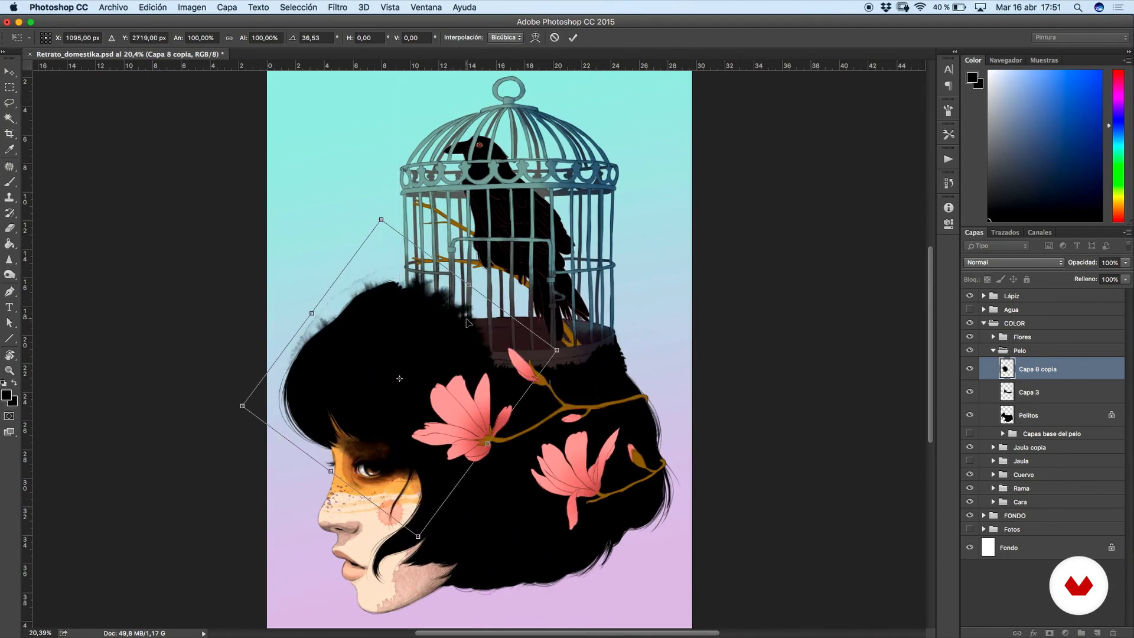
{"action": "key", "text": "Return"}
{"action": "key", "text": "b"}
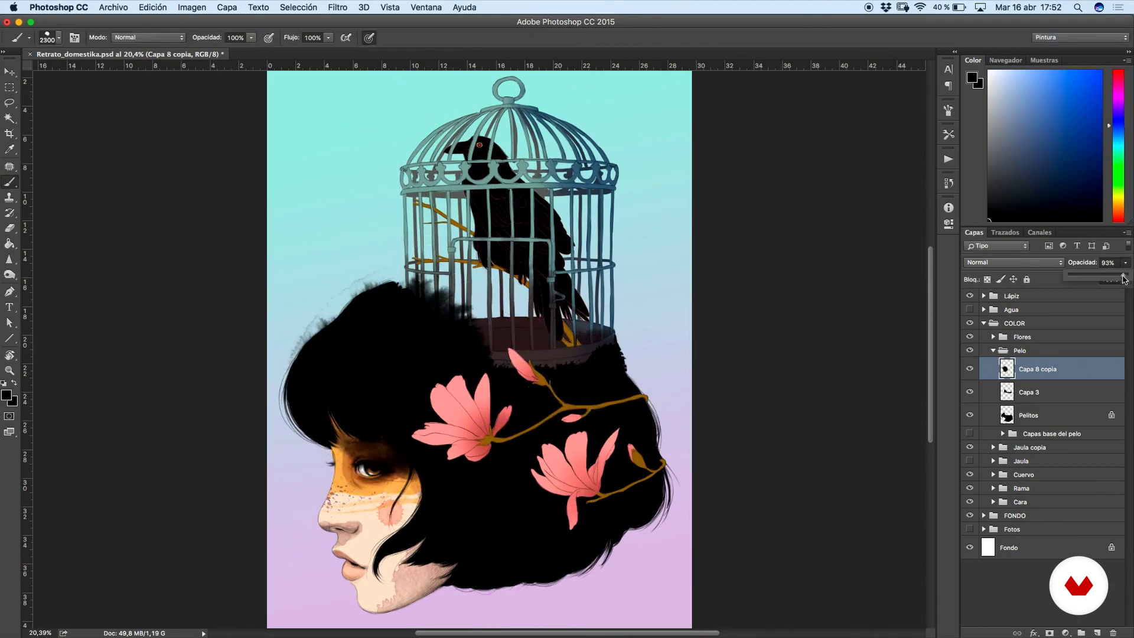
- Set the stain layer's opacity to 90% and delete its areas spilling outside the front hair and over the face
{"action": "key", "text": "l"}
{"action": "scroll", "coordinate": [394, 389], "scroll_direction": "up", "scroll_amount": 3}
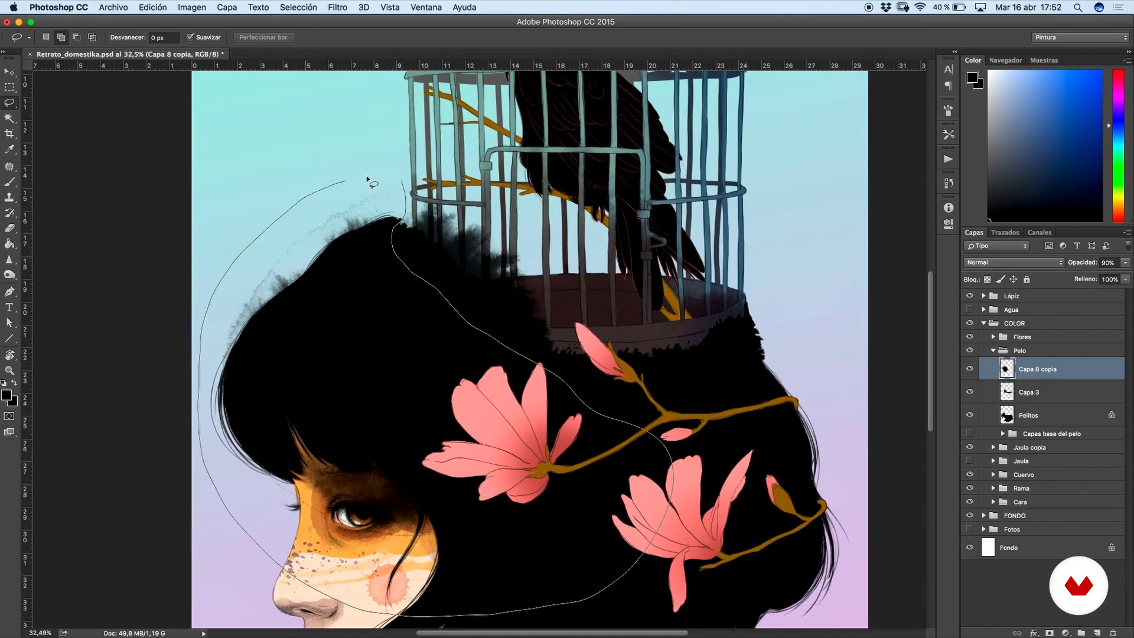
{"action": "left_click_drag", "start_coordinate": [367, 179], "coordinate": [401, 190]}
{"action": "key", "text": "Delete"}
{"action": "scroll", "coordinate": [665, 358], "scroll_direction": "down", "scroll_amount": 2}
- On a new layer, stamp a black stain with a 2500 px brush and merge the layer with a duplicate
{"action": "left_click", "coordinate": [1097, 633]}
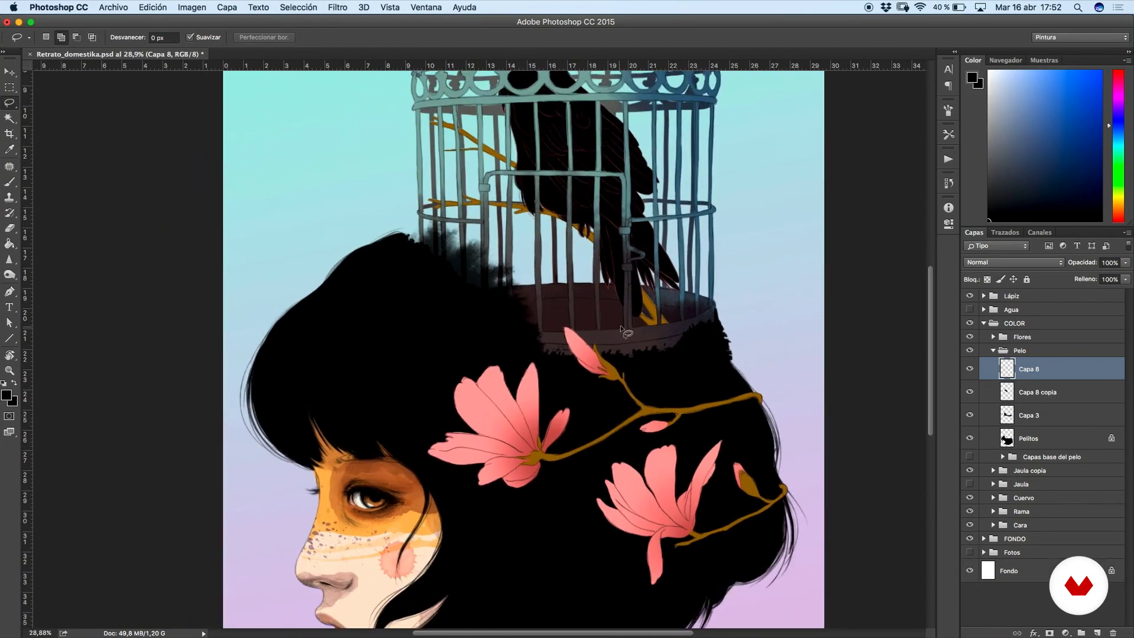
{"action": "key", "text": "b"}
{"action": "right_click", "coordinate": [617, 309]}
{"action": "scroll", "coordinate": [814, 476], "scroll_direction": "down", "scroll_amount": 3}
{"action": "left_click", "coordinate": [728, 531]}
{"action": "left_click", "coordinate": [557, 311]}
{"action": "left_click_drag", "start_coordinate": [1029, 371], "coordinate": [1029, 362]}
{"action": "left_click", "coordinate": [1024, 393], "text": "super"}
{"action": "key", "text": "super+e"}
- Transform the new stain and place it over the back of the hair at the cage base's right side
{"action": "key", "text": "super+t"}
{"action": "left_click_drag", "start_coordinate": [762, 177], "coordinate": [783, 414]}
{"action": "left_click_drag", "start_coordinate": [669, 333], "coordinate": [764, 440]}
{"action": "left_click_drag", "start_coordinate": [845, 308], "coordinate": [809, 322]}
{"action": "left_click_drag", "start_coordinate": [727, 392], "coordinate": [716, 380]}
{"action": "key", "text": "Return"}
{"action": "key", "text": "super+minus"}
{"action": "key", "text": "super+minus"}
{"action": "key", "text": "super+minus"}
{"action": "key", "text": "super+plus"}
{"action": "key", "text": "super+plus"}
{"action": "key", "text": "super+minus"}
{"action": "key", "text": "super+plus"}
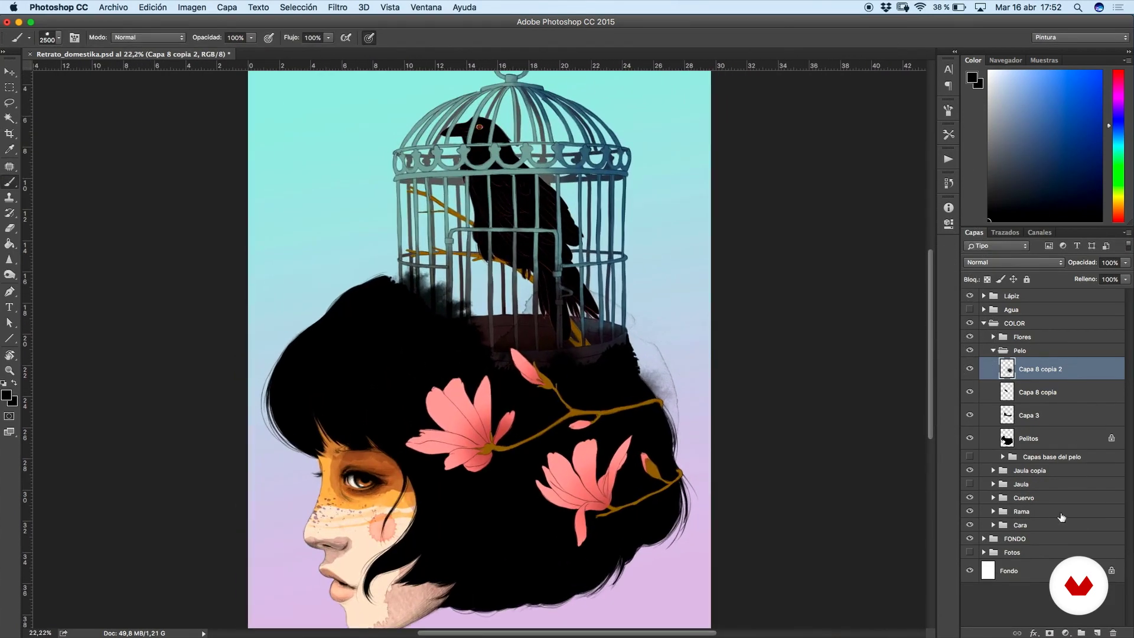
- Add another layer in the Pelo group and stamp a black splatter with the 2444 px brush
{"action": "left_click", "coordinate": [1099, 632]}
{"action": "right_click", "coordinate": [568, 314]}
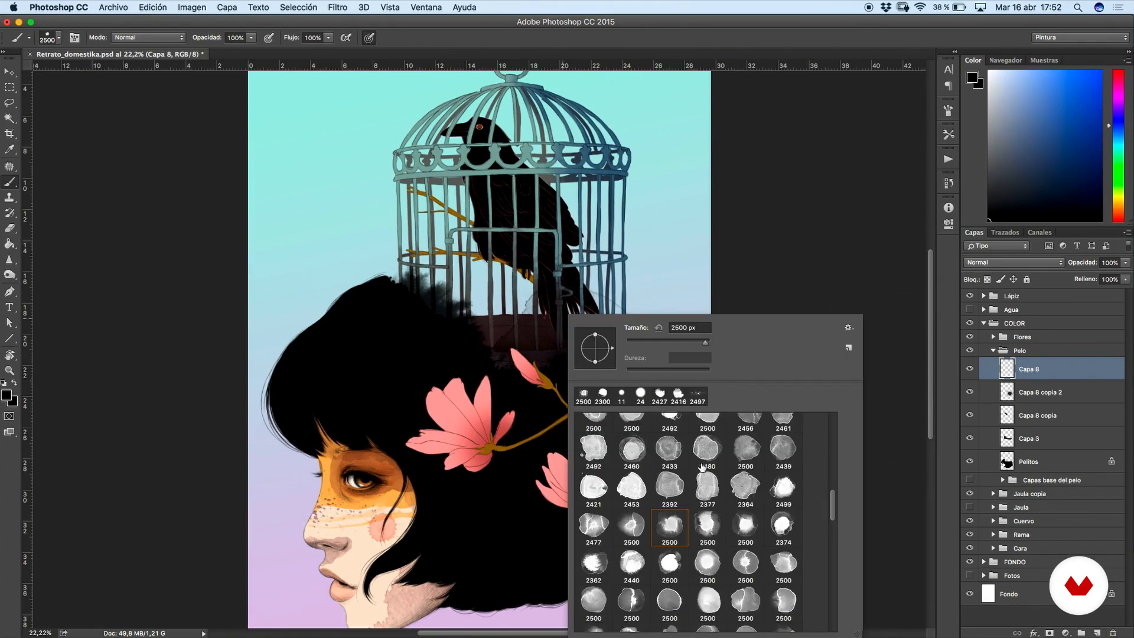
{"action": "scroll", "coordinate": [699, 458], "scroll_direction": "down", "scroll_amount": 10}
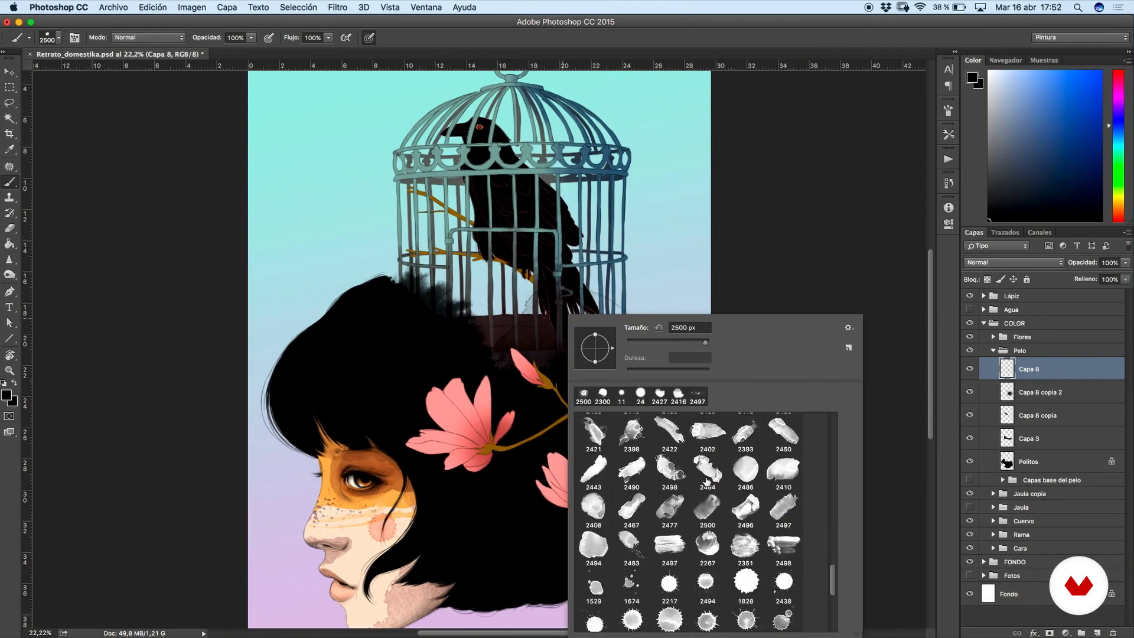
{"action": "scroll", "coordinate": [707, 480], "scroll_direction": "up", "scroll_amount": 1}
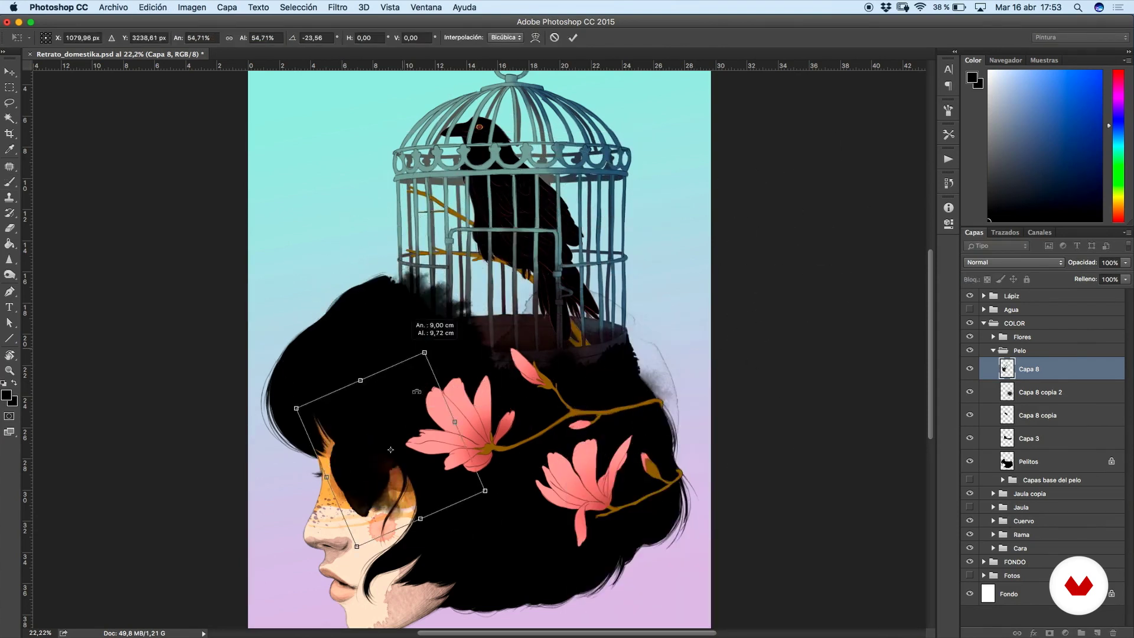
- Scale the splatter to about 23%, rotate it about 28° and place it on the back of the raven's head
{"action": "left_click_drag", "start_coordinate": [416, 425], "coordinate": [481, 373]}
{"action": "scroll", "coordinate": [656, 389], "scroll_direction": "up", "scroll_amount": 2}
{"action": "scroll", "coordinate": [481, 374], "scroll_direction": "up", "scroll_amount": 3}
{"action": "left_click_drag", "start_coordinate": [592, 261], "coordinate": [467, 390]}
{"action": "left_click_drag", "start_coordinate": [437, 422], "coordinate": [499, 185]}
{"action": "scroll", "coordinate": [502, 186], "scroll_direction": "up", "scroll_amount": 7}
{"action": "left_click_drag", "start_coordinate": [512, 352], "coordinate": [533, 385]}
{"action": "left_click_drag", "start_coordinate": [476, 370], "coordinate": [558, 228]}
{"action": "left_click_drag", "start_coordinate": [492, 239], "coordinate": [488, 235]}
{"action": "scroll", "coordinate": [550, 252], "scroll_direction": "down", "scroll_amount": 3}
{"action": "scroll", "coordinate": [592, 247], "scroll_direction": "up", "scroll_amount": 4}
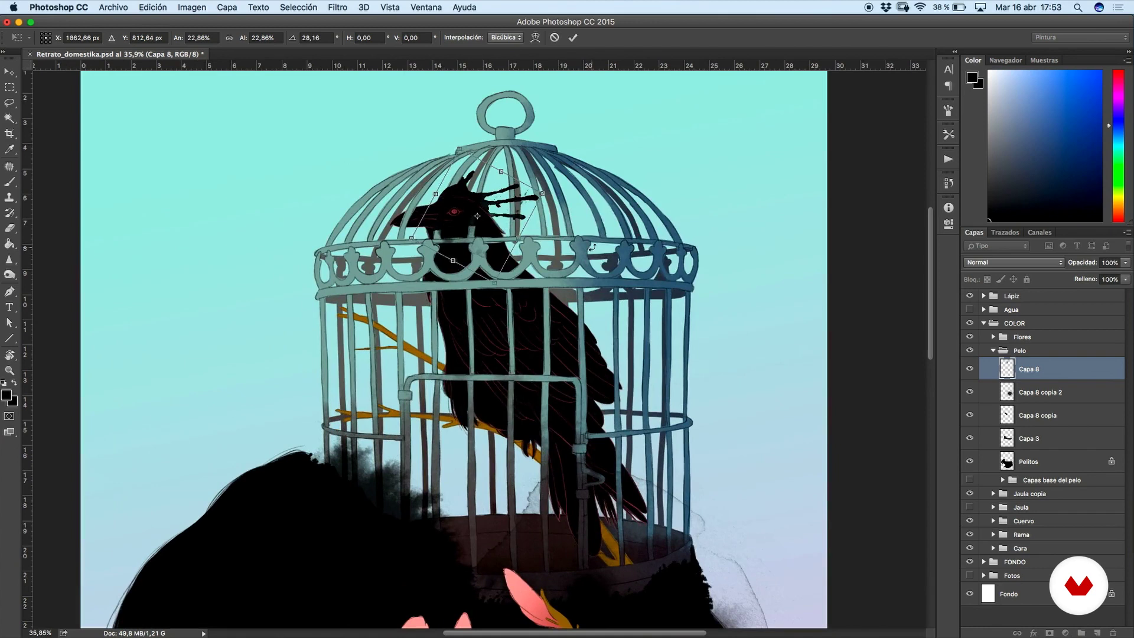
{"action": "key", "text": "Return"}
- Move the splatter layer into the Cuervo group, rename it "Mancha cabeza cuervo" and collapse the group
{"action": "left_click_drag", "start_coordinate": [1028, 373], "coordinate": [1036, 511]}
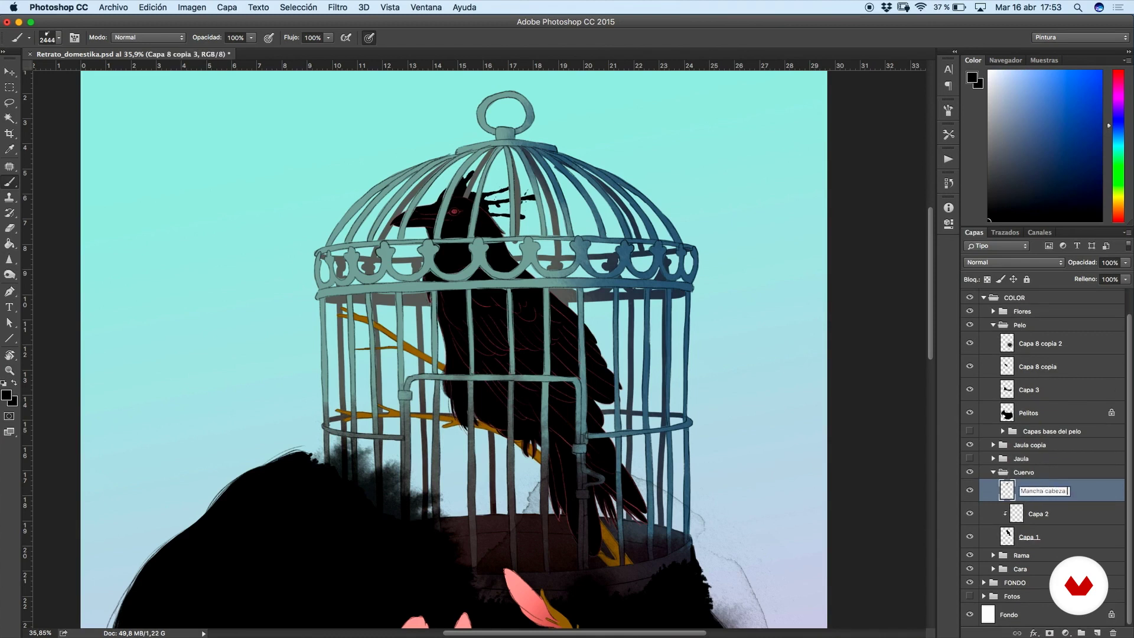
{"action": "left_click", "coordinate": [998, 474]}
{"action": "scroll", "coordinate": [664, 244], "scroll_direction": "down", "scroll_amount": 10}
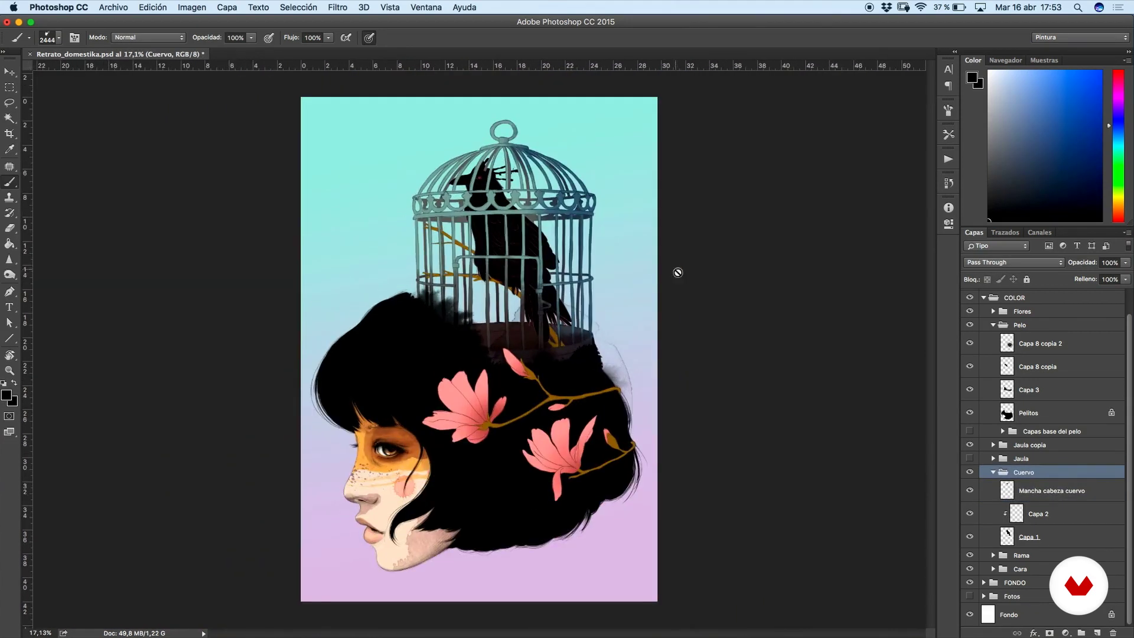
{"action": "left_click", "coordinate": [993, 472]}
- Show the Agua group and check the artwork with the FONDO group hidden, restoring FONDO and collapsing Pelo
{"action": "left_click", "coordinate": [970, 310]}
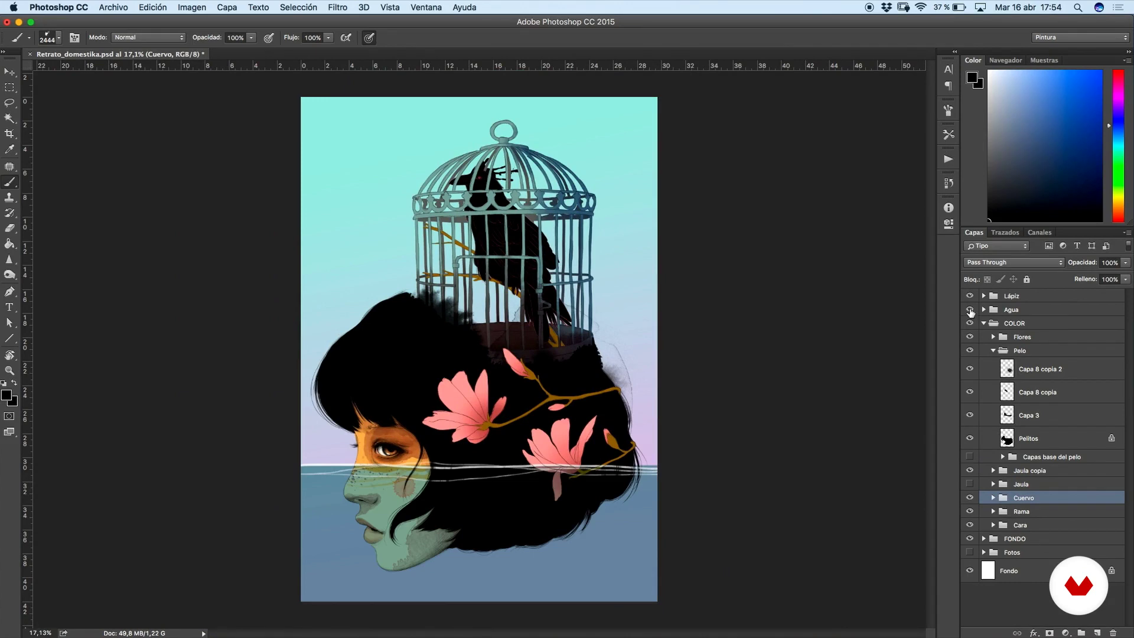
{"action": "left_click", "coordinate": [969, 539]}
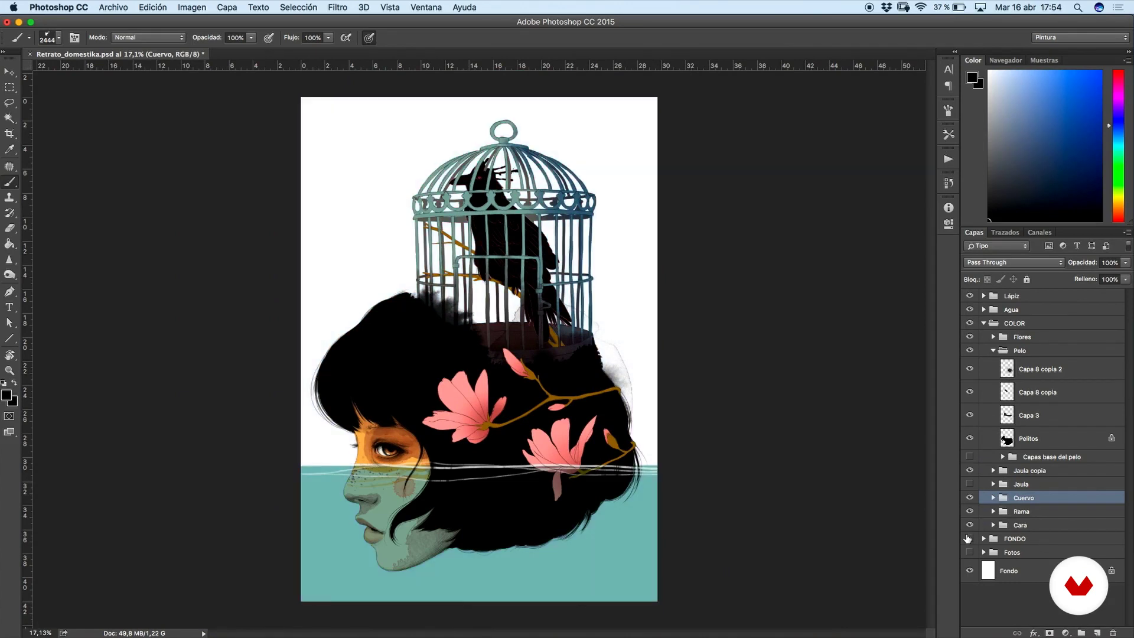
{"action": "scroll", "coordinate": [896, 459], "scroll_direction": "up", "scroll_amount": 3}
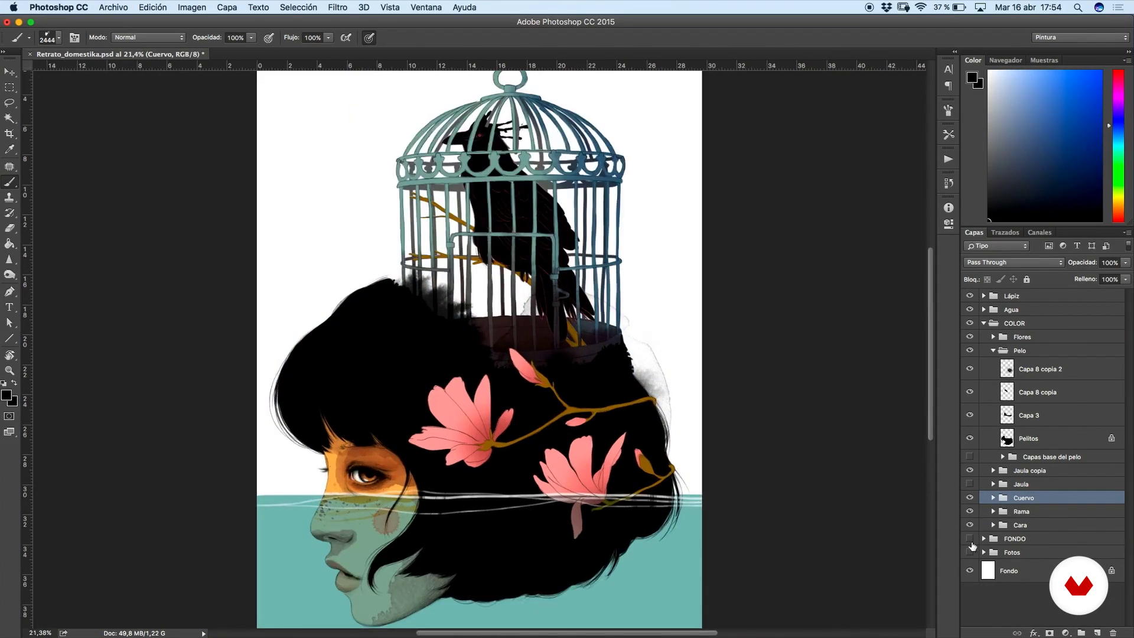
{"action": "left_click", "coordinate": [970, 539]}
{"action": "left_click_drag", "start_coordinate": [723, 330], "coordinate": [713, 292]}
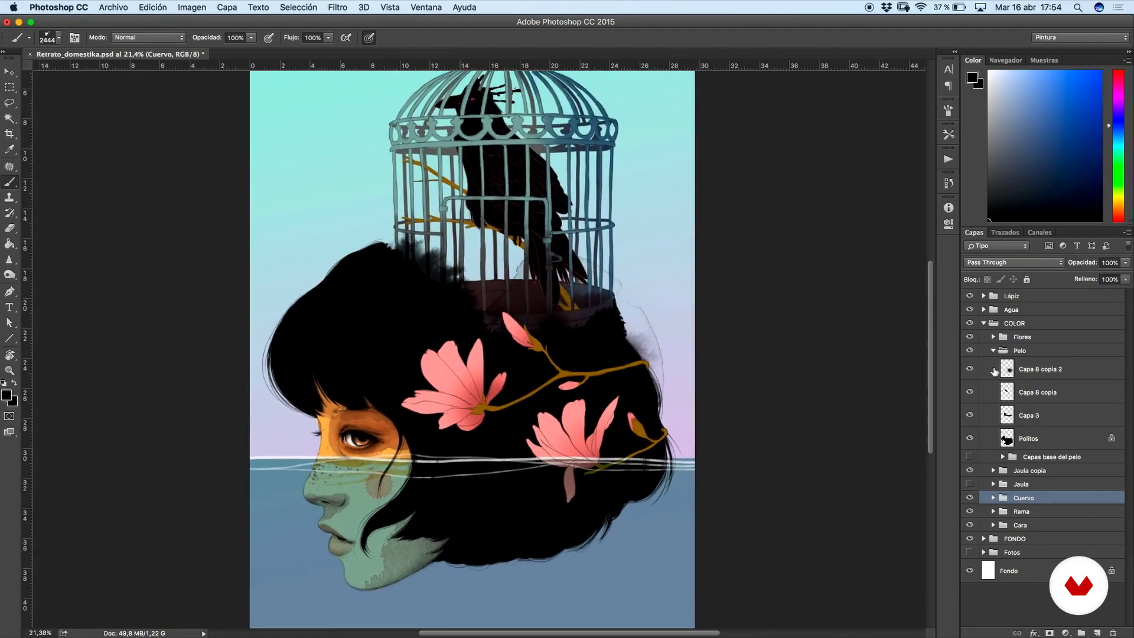
{"action": "left_click", "coordinate": [993, 351]}
{"action": "scroll", "coordinate": [679, 322], "scroll_direction": "up", "scroll_amount": 3}
{"action": "scroll", "coordinate": [797, 410], "scroll_direction": "right", "scroll_amount": 2}
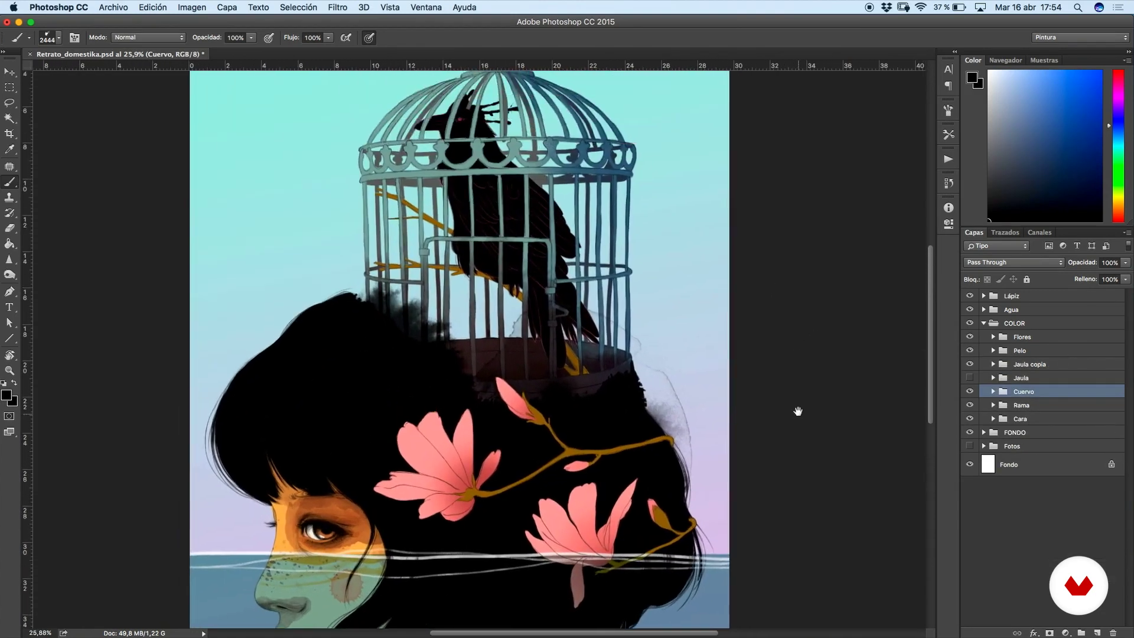
- Stamp a dark red stain on the Sombra rama layer of the Rama group with the 2340 px brush
{"action": "left_click", "coordinate": [993, 406]}
{"action": "left_click", "coordinate": [1039, 424]}
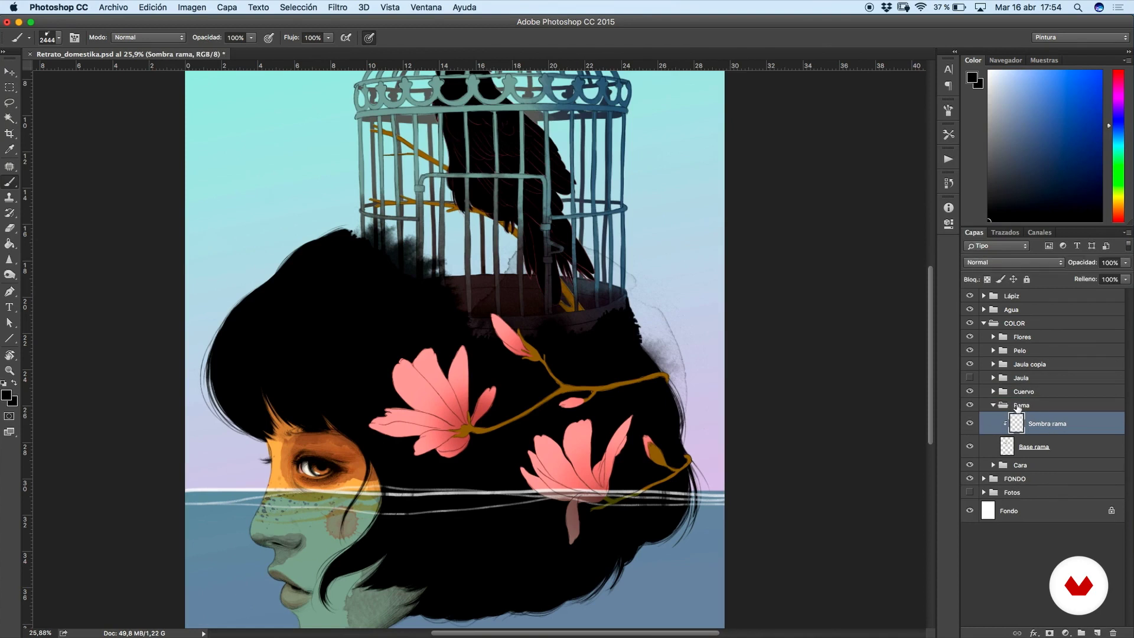
{"action": "right_click", "coordinate": [570, 337]}
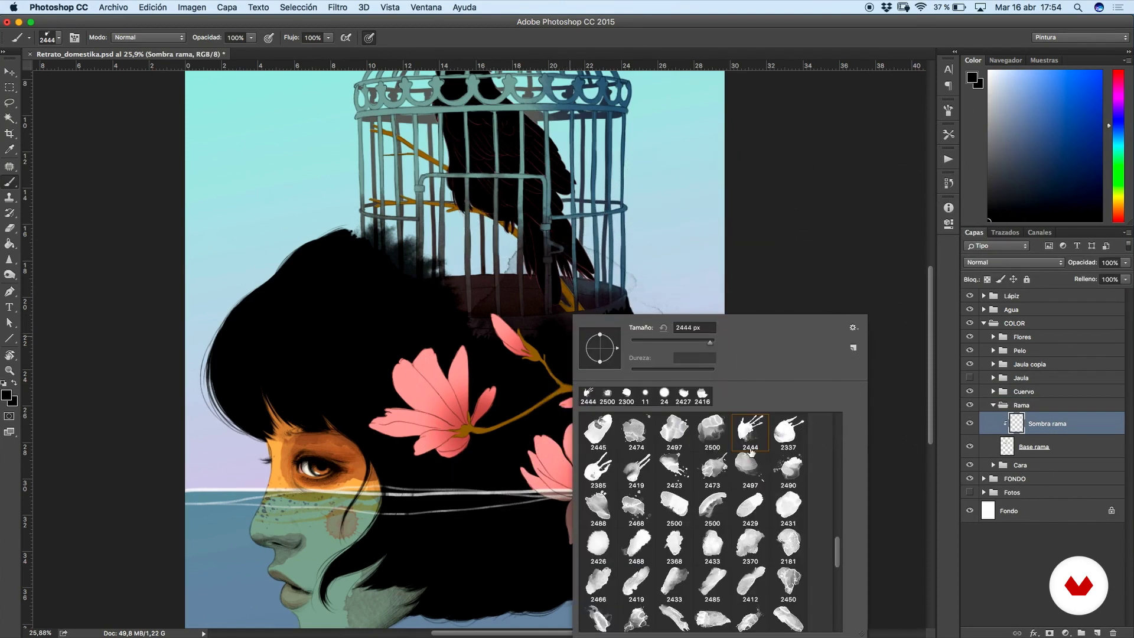
{"action": "scroll", "coordinate": [738, 451], "scroll_direction": "down", "scroll_amount": 2}
{"action": "scroll", "coordinate": [708, 508], "scroll_direction": "down", "scroll_amount": 5}
{"action": "scroll", "coordinate": [768, 500], "scroll_direction": "up", "scroll_amount": 6}
{"action": "left_click", "coordinate": [641, 486]}
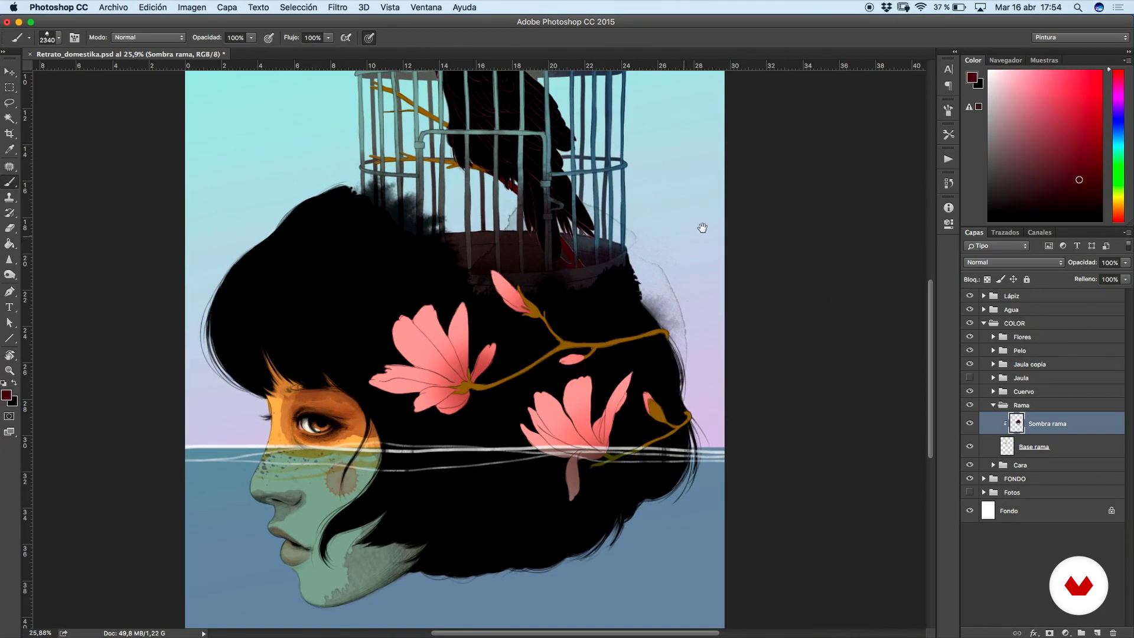
- Change the Sombra rama layer's blending mode and lower its opacity to soften the red stain
{"action": "scroll", "coordinate": [532, 354], "scroll_direction": "up", "scroll_amount": 4}
{"action": "left_click", "coordinate": [992, 262]}
{"action": "left_click", "coordinate": [984, 287]}
{"action": "left_click_drag", "start_coordinate": [1126, 262], "coordinate": [1107, 282]}
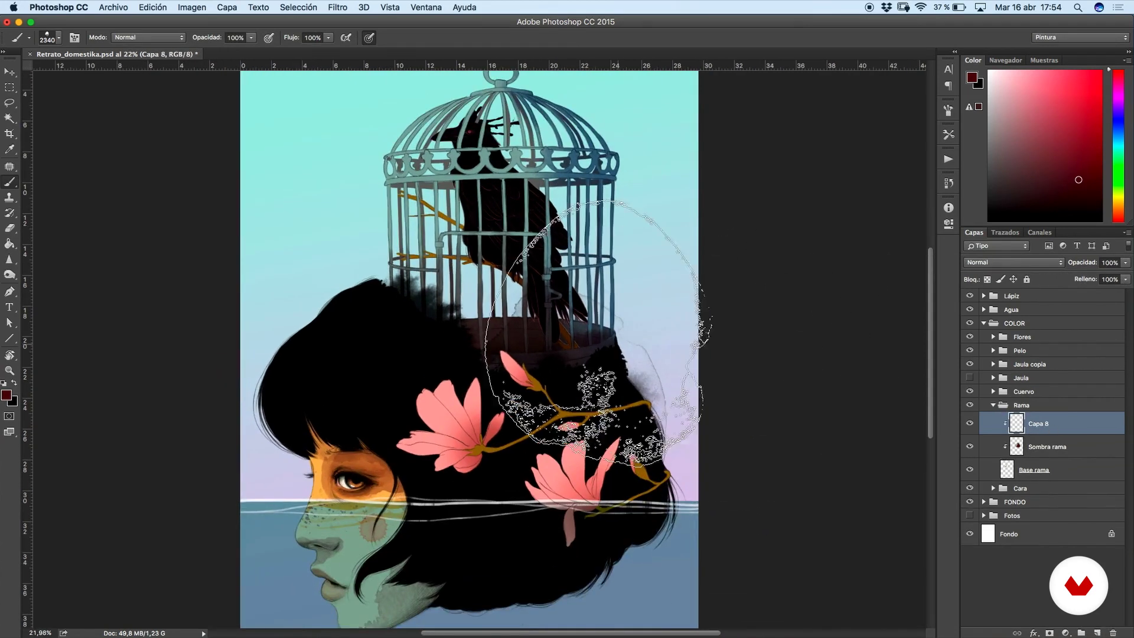
- On a new clipped Multiply layer above Sombra rama, stamp a dark blue 2492 px stain and transform it over the caged branch
{"action": "right_click", "coordinate": [595, 346]}
{"action": "scroll", "coordinate": [671, 541], "scroll_direction": "up", "scroll_amount": 2}
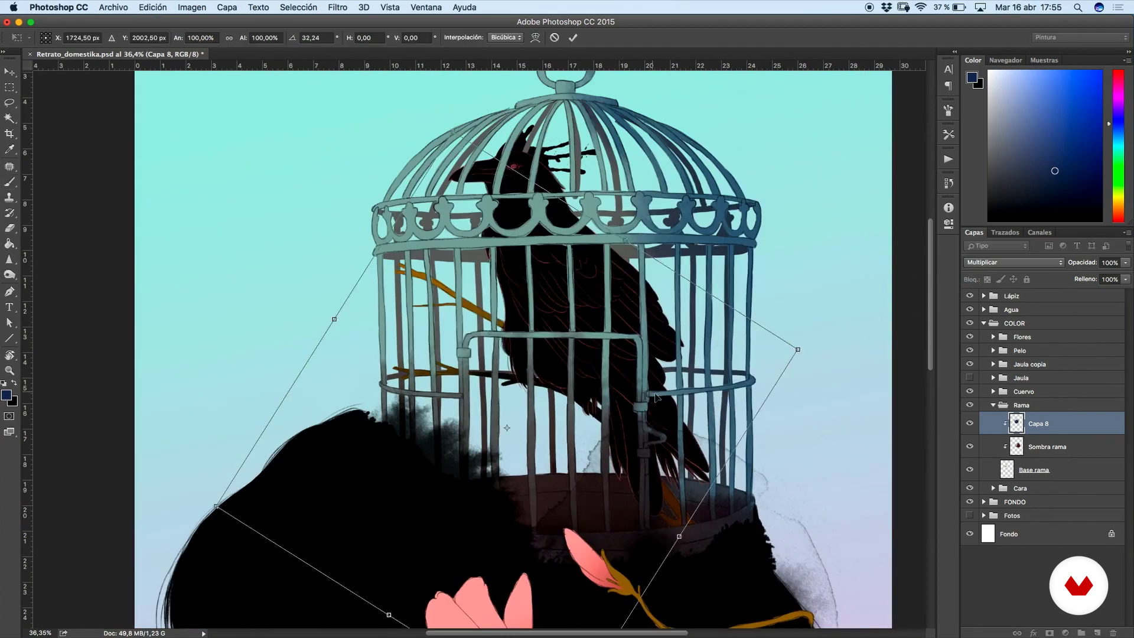
{"action": "mouse_move", "coordinate": [500, 334]}
{"action": "left_mouse_down"}
{"action": "mouse_move", "coordinate": [577, 366]}
{"action": "mouse_move", "coordinate": [737, 293]}
{"action": "mouse_move", "coordinate": [728, 295]}
{"action": "left_mouse_up"}
{"action": "left_click_drag", "start_coordinate": [584, 417], "coordinate": [570, 412]}
{"action": "key", "text": "Return"}
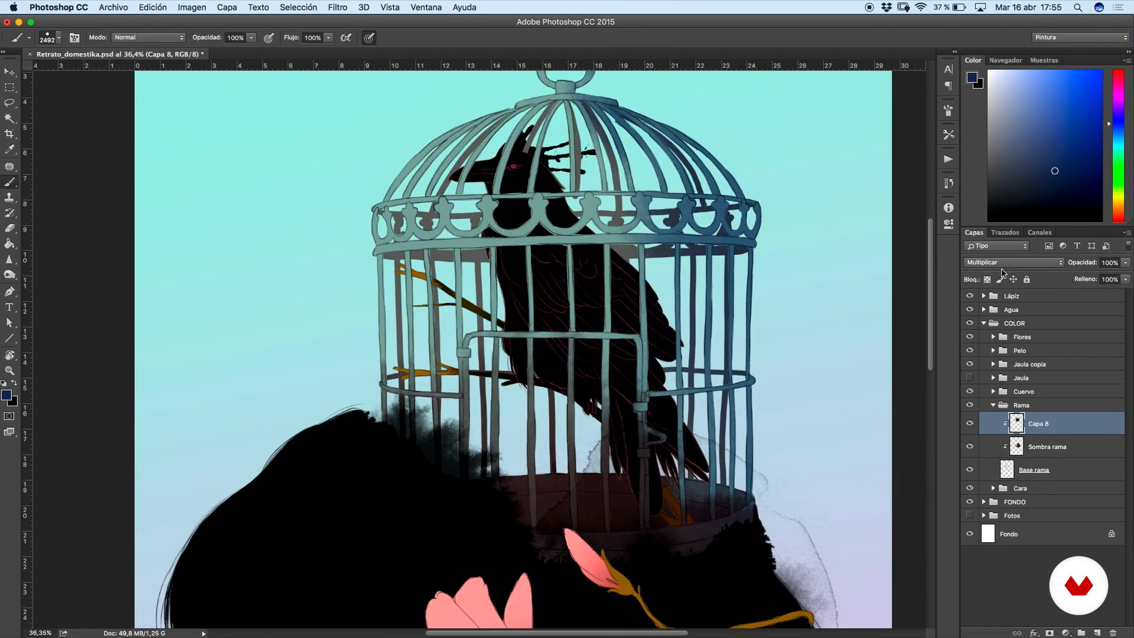
- Set the blue stain layer's opacity to 38% and collapse the Rama group
{"action": "left_click_drag", "start_coordinate": [1092, 275], "coordinate": [1091, 275]}
{"action": "scroll", "coordinate": [656, 287], "scroll_direction": "down", "scroll_amount": 5}
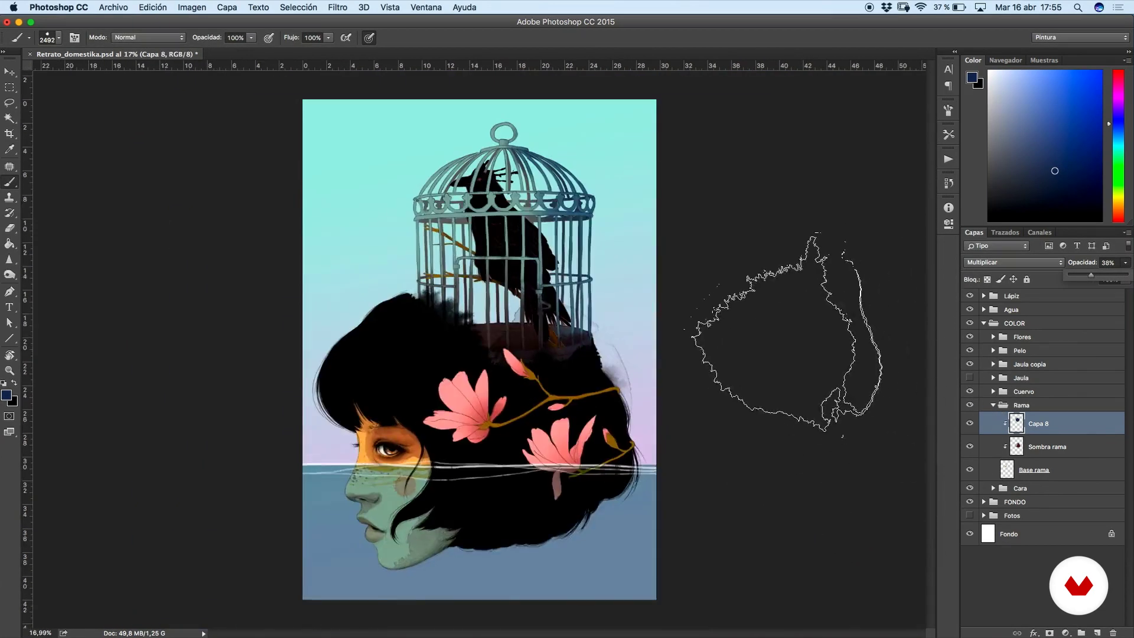
{"action": "scroll", "coordinate": [656, 287], "scroll_direction": "up", "scroll_amount": 1}
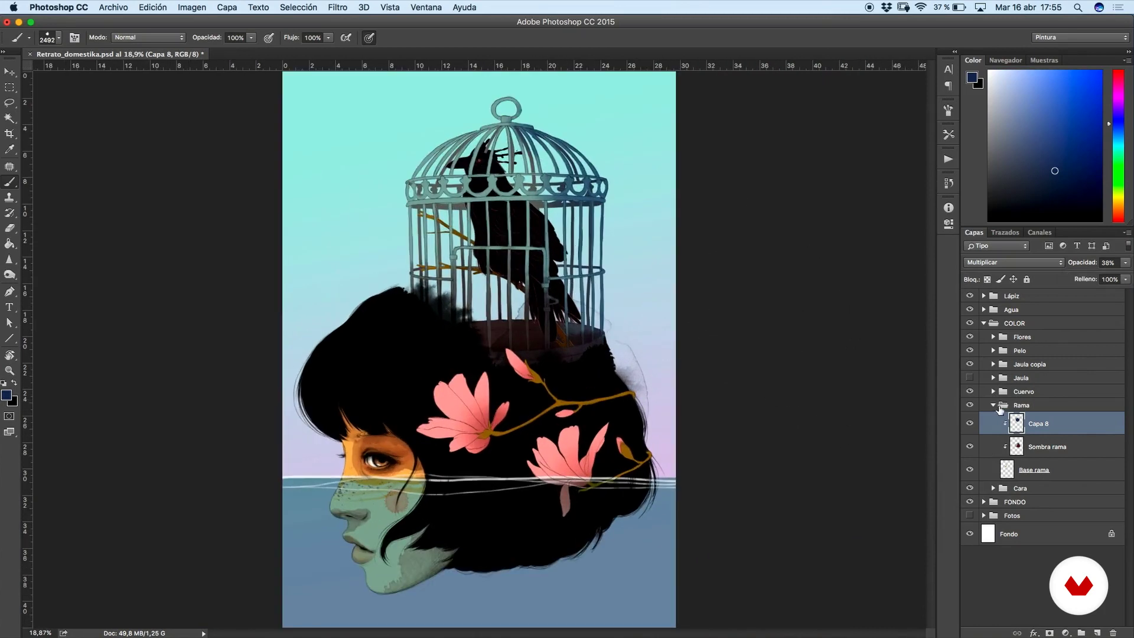
{"action": "left_click", "coordinate": [994, 406]}
- In the Flores group, add a clipped layer above Pétalos and stamp a crimson stain over the flowers with the 2492 px brush
{"action": "left_click", "coordinate": [993, 336]}
{"action": "left_click", "coordinate": [1047, 357]}
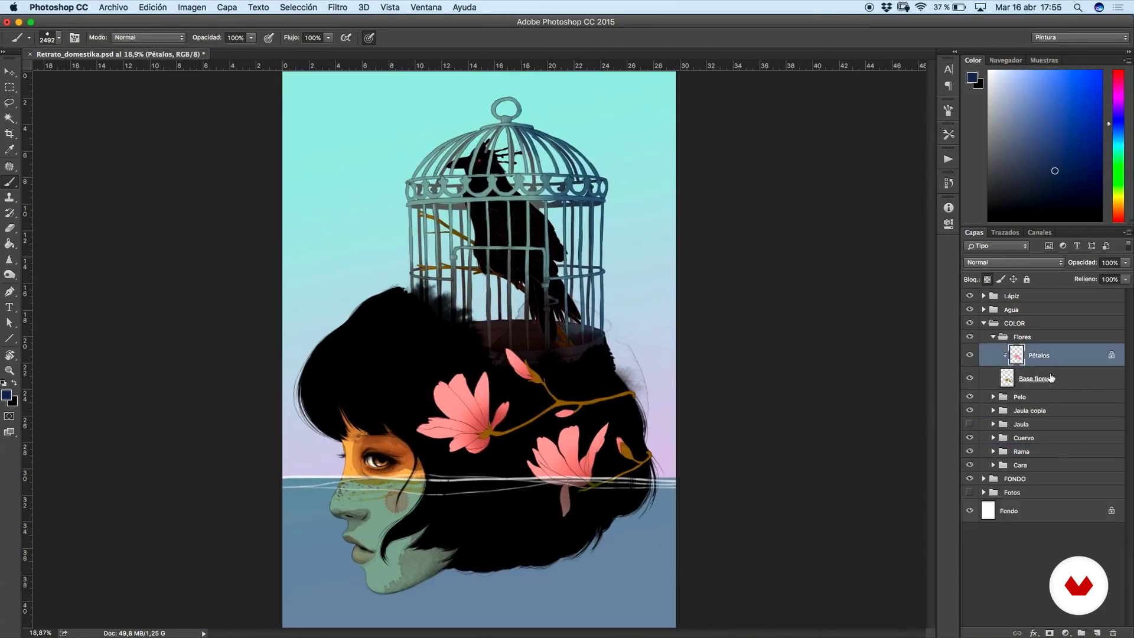
{"action": "left_click", "coordinate": [1097, 633]}
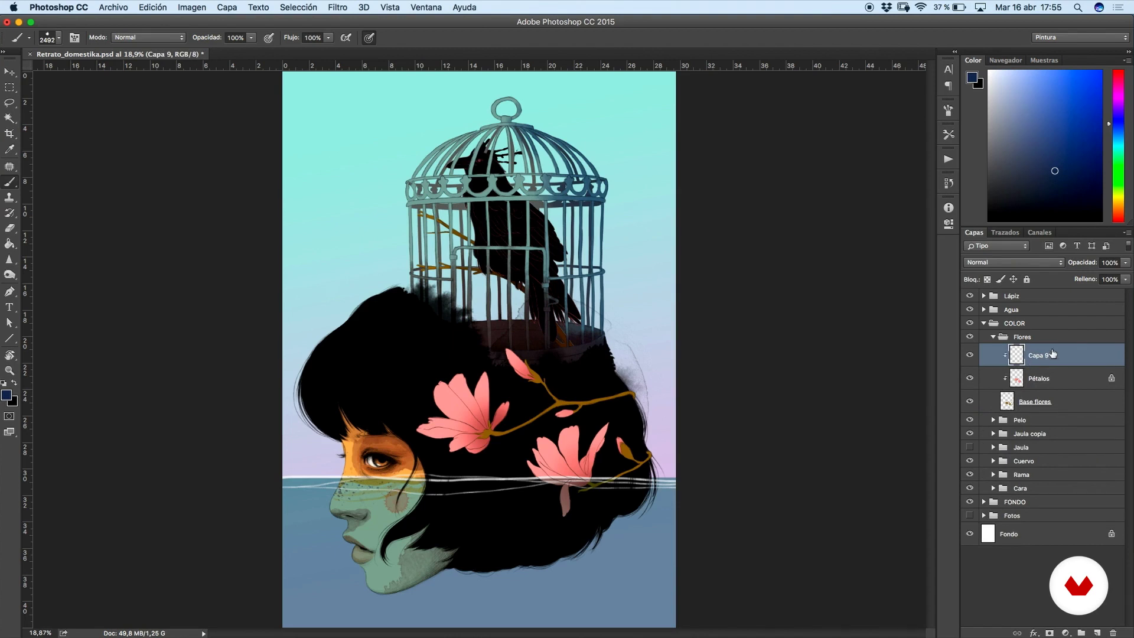
{"action": "left_click_drag", "start_coordinate": [1118, 97], "coordinate": [1114, 64]}
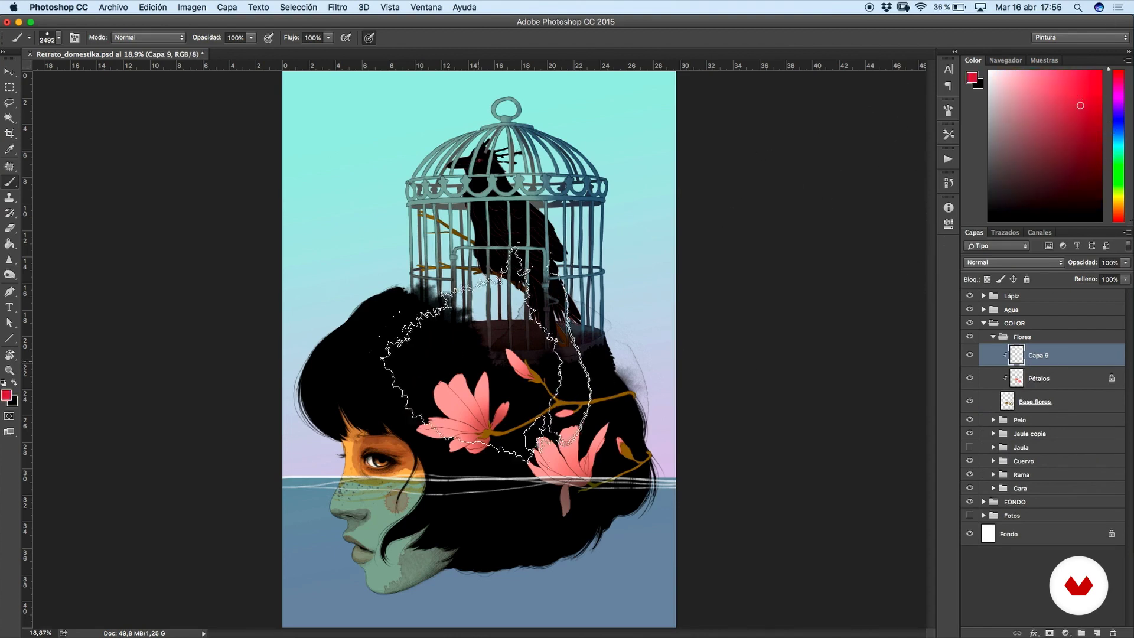
{"action": "left_click", "coordinate": [506, 402]}
- Set the crimson stain layer to Multiply at 55% opacity and reposition the stain over the magnolias
{"action": "left_click", "coordinate": [982, 264]}
{"action": "left_click", "coordinate": [984, 296]}
{"action": "left_click_drag", "start_coordinate": [1126, 262], "coordinate": [1110, 280]}
{"action": "key", "text": "ctrl+t"}
{"action": "left_click_drag", "start_coordinate": [686, 321], "coordinate": [639, 401]}
{"action": "key", "text": "Return"}
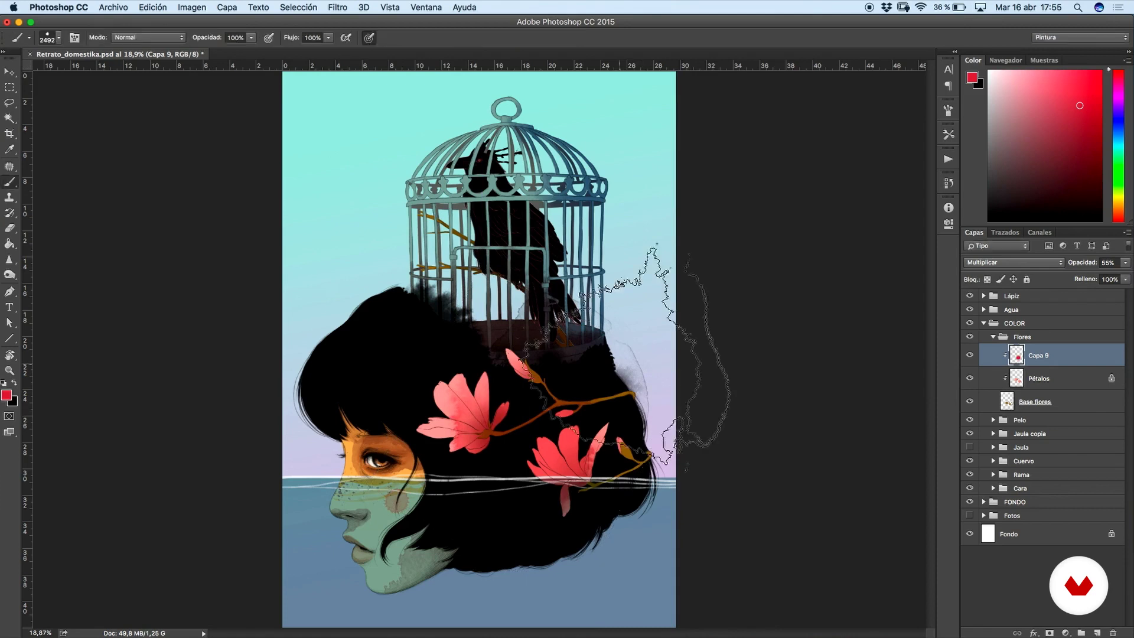
- Lasso the open magnolia nearest the back of the hair and delete the crimson stain from it
{"action": "scroll", "coordinate": [794, 274], "scroll_direction": "up", "scroll_amount": 3}
{"action": "scroll", "coordinate": [809, 275], "scroll_direction": "down", "scroll_amount": 3}
{"action": "left_click", "coordinate": [9, 104]}
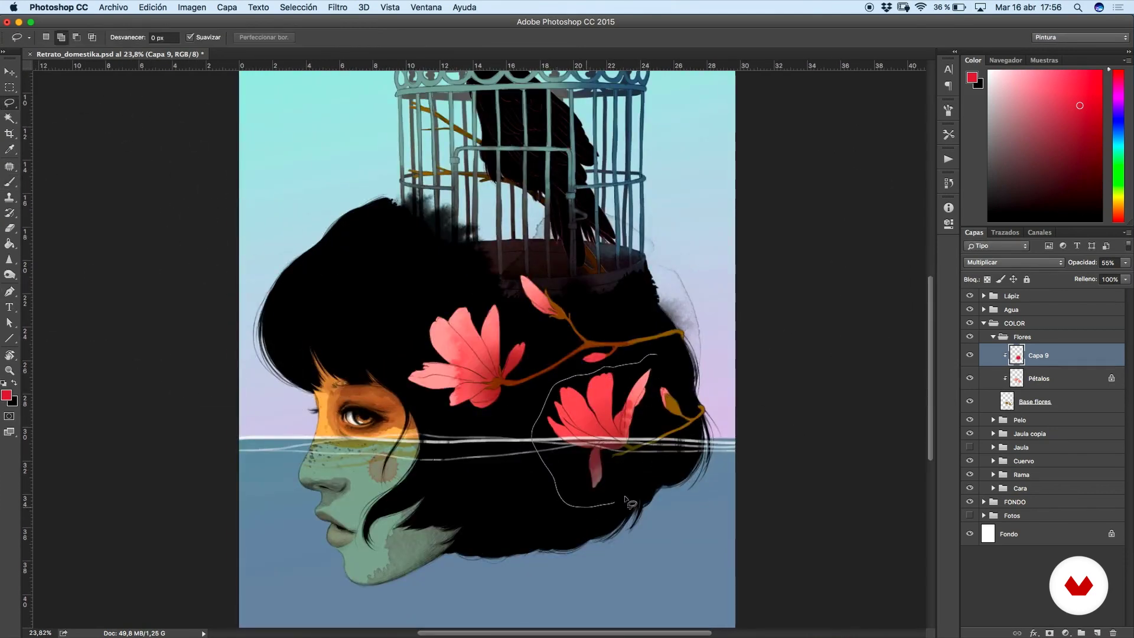
{"action": "key", "text": "Delete"}
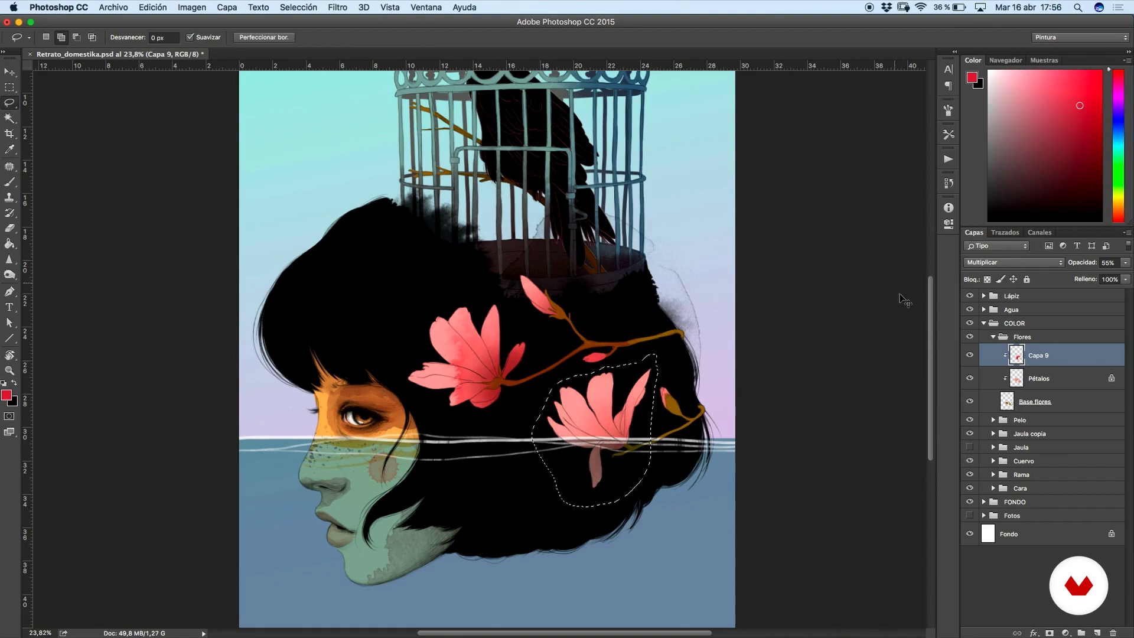
- Add another clipped layer and stamp a stain with the 2338 px brush in orange sampled from the face
{"action": "left_click", "coordinate": [1097, 633]}
{"action": "left_click", "coordinate": [1122, 201]}
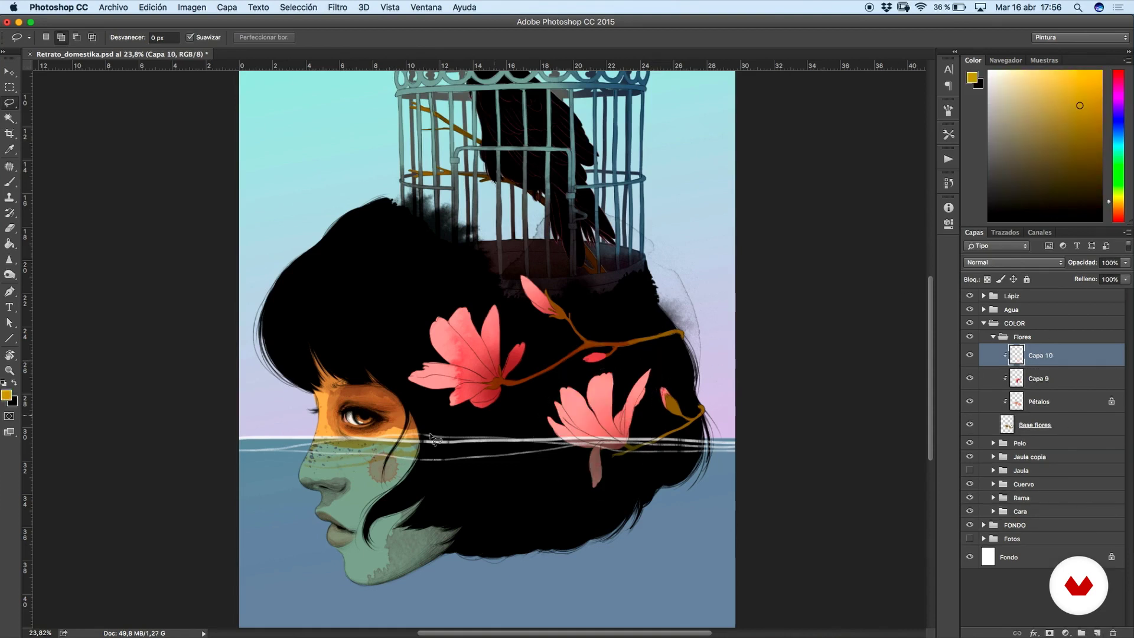
{"action": "left_click", "coordinate": [319, 394], "text": "alt"}
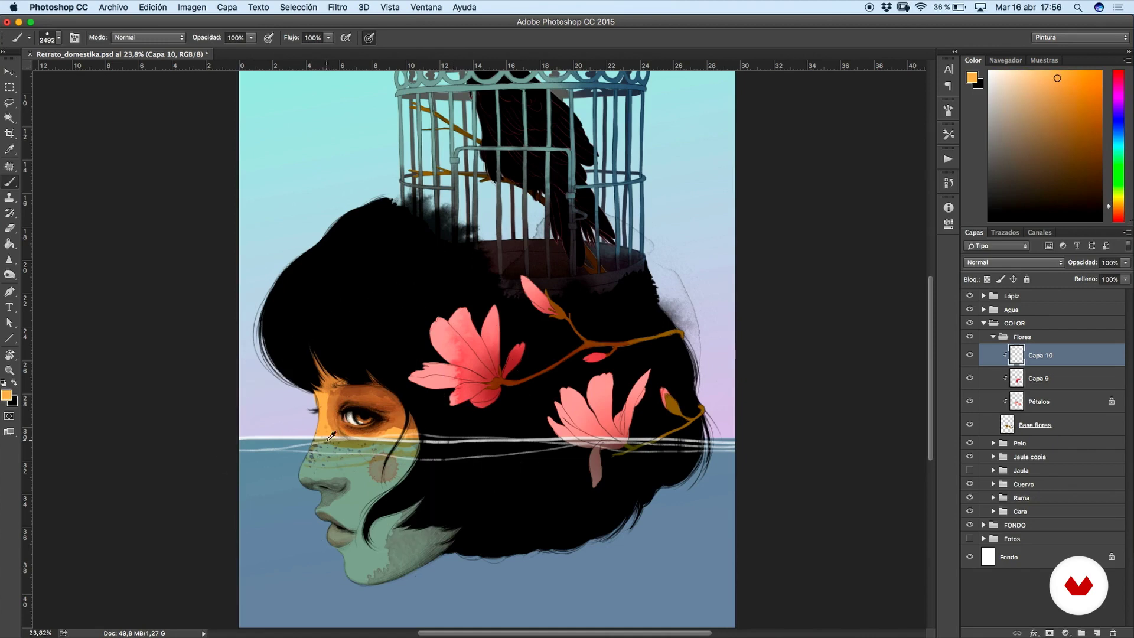
{"action": "right_click", "coordinate": [491, 331]}
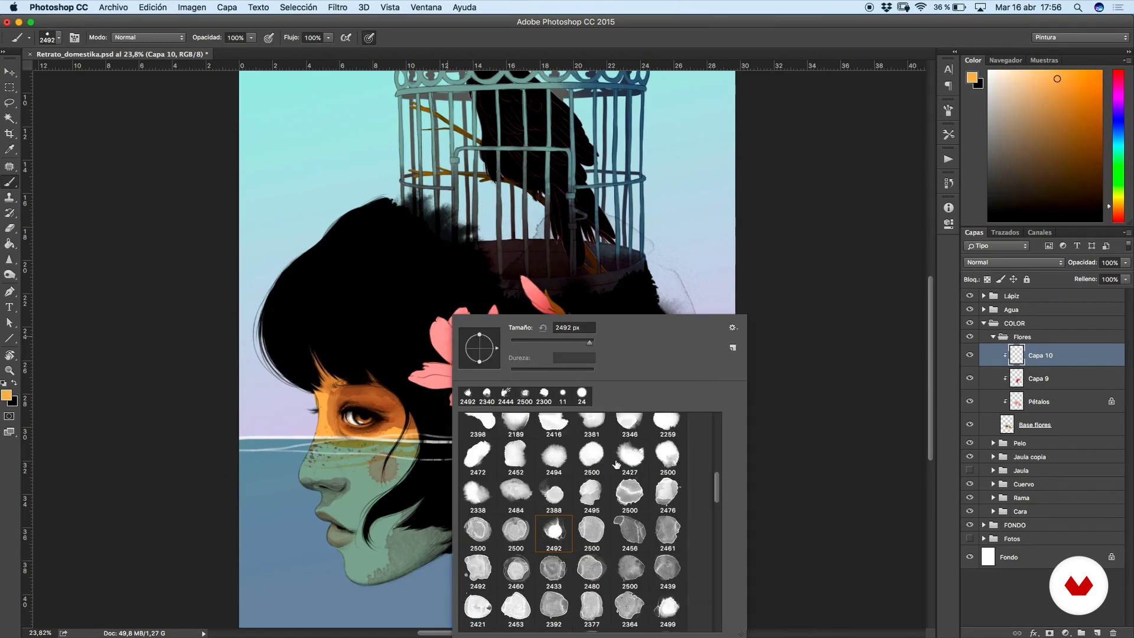
{"action": "left_click", "coordinate": [489, 502]}
{"action": "left_click", "coordinate": [544, 261]}
- Move the orange stain over the magnolia nearest the back of the hair and set its layer to Multiply at 48% opacity
{"action": "key", "text": "super+t"}
{"action": "mouse_move", "coordinate": [606, 326]}
{"action": "left_mouse_down"}
{"action": "mouse_move", "coordinate": [746, 534]}
{"action": "mouse_move", "coordinate": [736, 526]}
{"action": "left_mouse_up"}
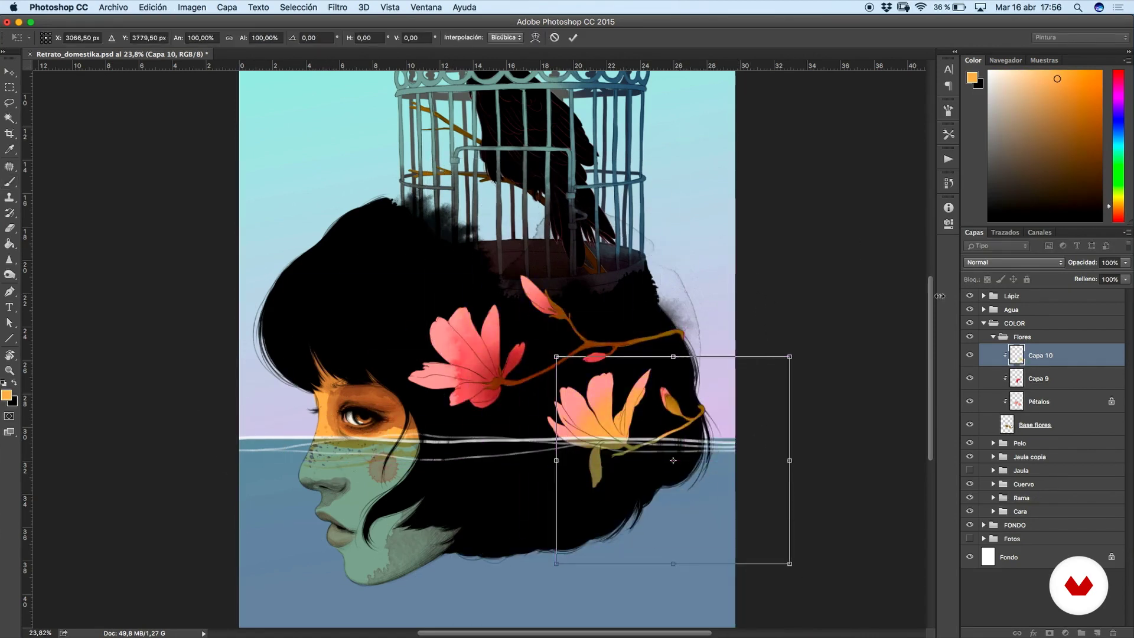
{"action": "left_click", "coordinate": [1013, 262]}
{"action": "left_click", "coordinate": [1004, 326]}
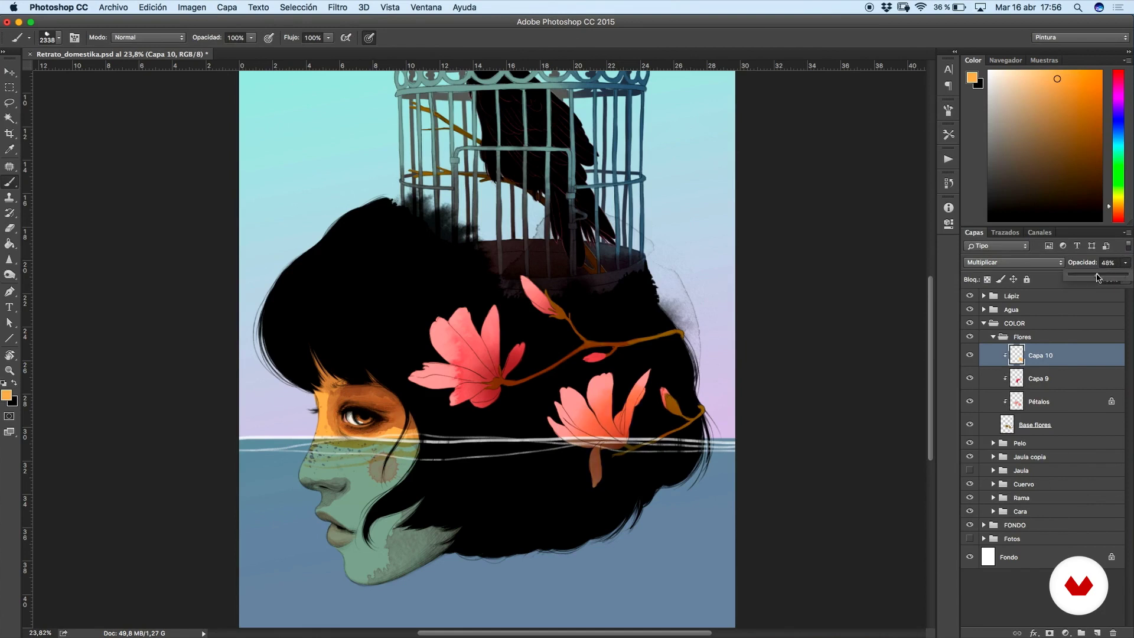
- Add a further clipped layer in Flores and stamp a blue stain over the magnolias with the 2398 px brush
{"action": "left_click", "coordinate": [1096, 633]}
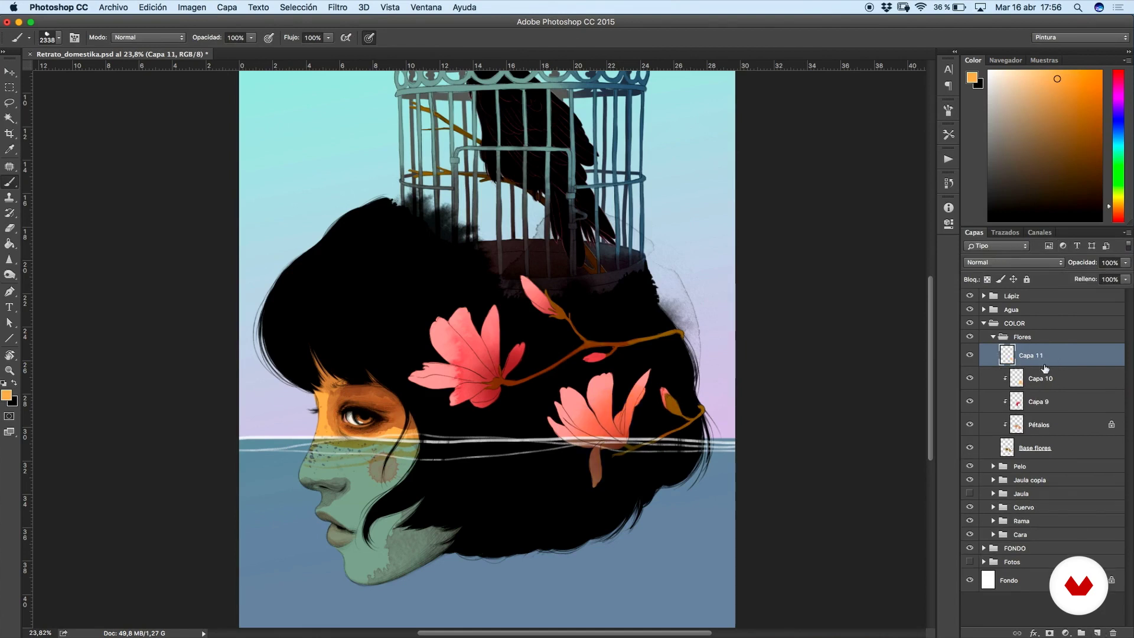
{"action": "right_click", "coordinate": [579, 356]}
{"action": "scroll", "coordinate": [670, 480], "scroll_direction": "down", "scroll_amount": 5}
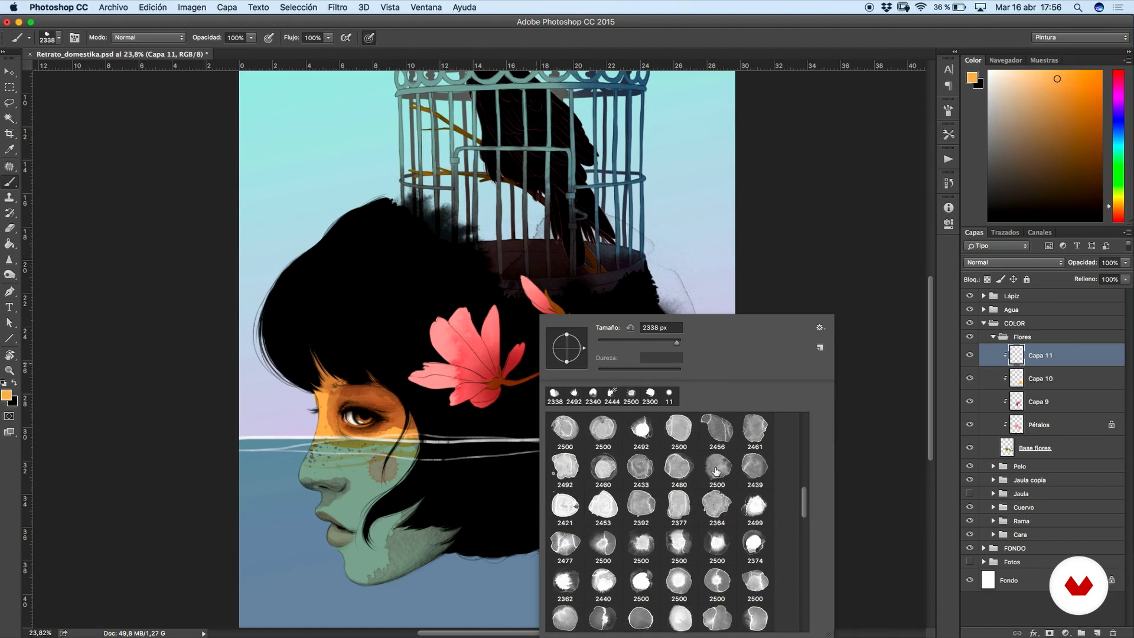
{"action": "scroll", "coordinate": [670, 480], "scroll_direction": "down", "scroll_amount": 8}
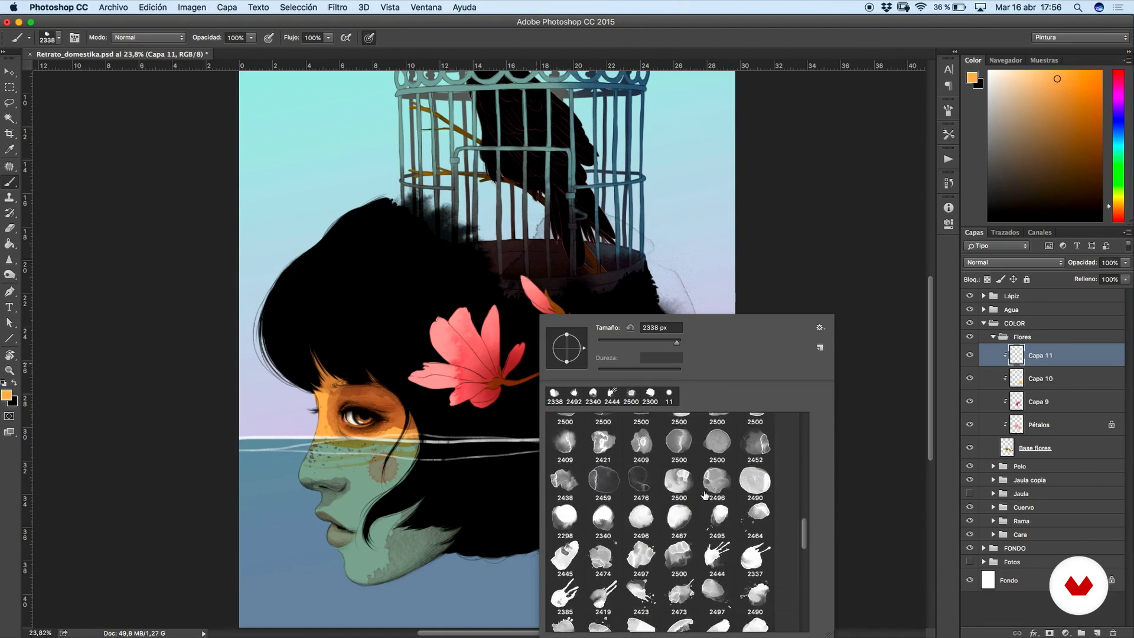
{"action": "scroll", "coordinate": [698, 501], "scroll_direction": "down", "scroll_amount": 3}
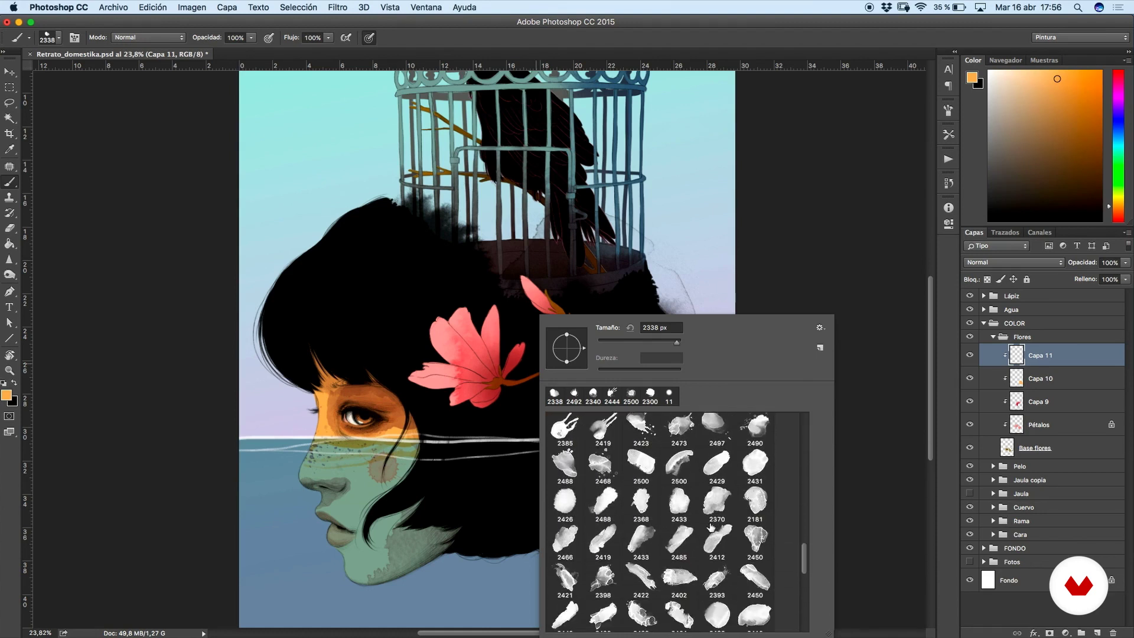
{"action": "left_click", "coordinate": [614, 556]}
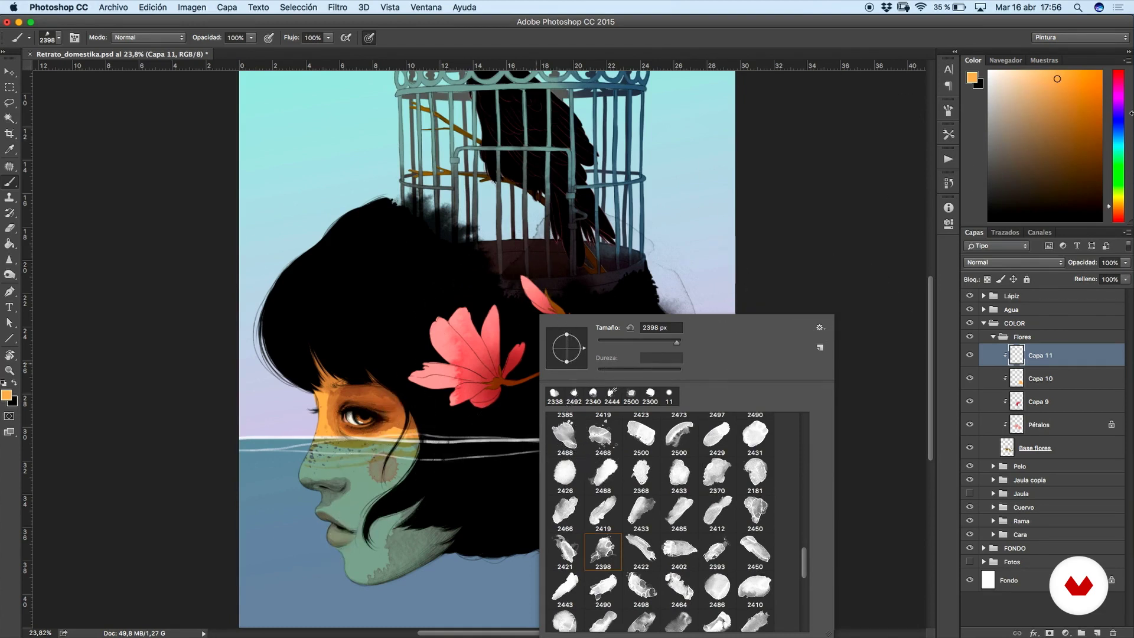
{"action": "left_click", "coordinate": [1124, 126]}
{"action": "left_click", "coordinate": [1077, 98]}
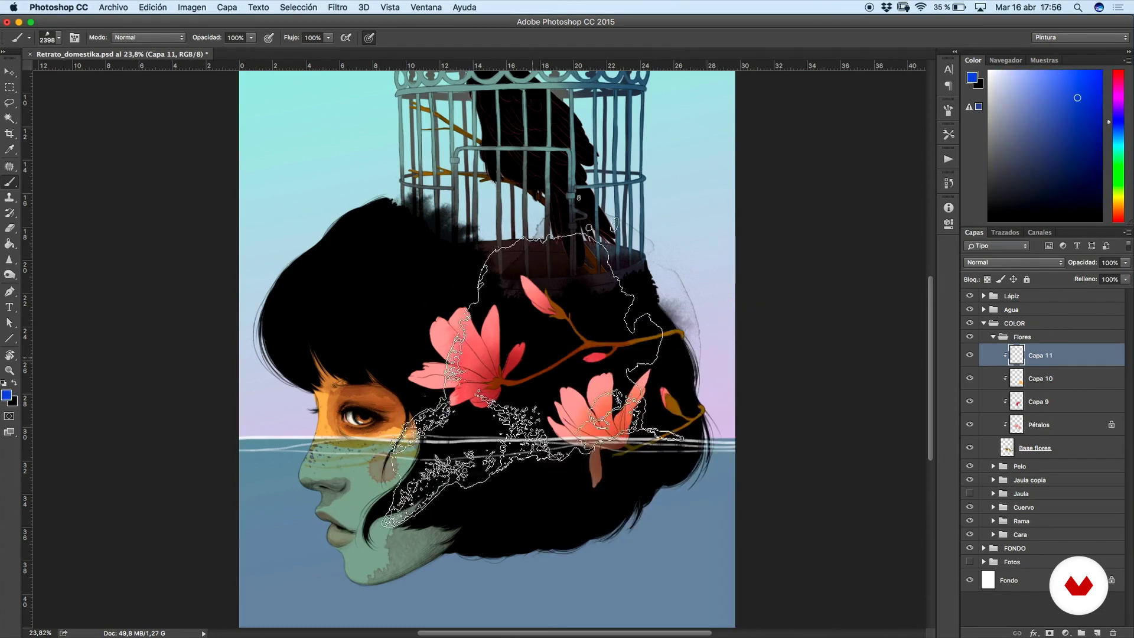
{"action": "left_click", "coordinate": [576, 393]}
- Set the blue stain layer to Multiply at 35% opacity and review the whole illustration
{"action": "left_click", "coordinate": [1014, 262]}
{"action": "left_click", "coordinate": [993, 291]}
{"action": "left_click", "coordinate": [1125, 265]}
{"action": "left_click_drag", "start_coordinate": [1127, 275], "coordinate": [1089, 276]}
{"action": "scroll", "coordinate": [826, 339], "scroll_direction": "down", "scroll_amount": 5}
{"action": "scroll", "coordinate": [817, 325], "scroll_direction": "up", "scroll_amount": 4}
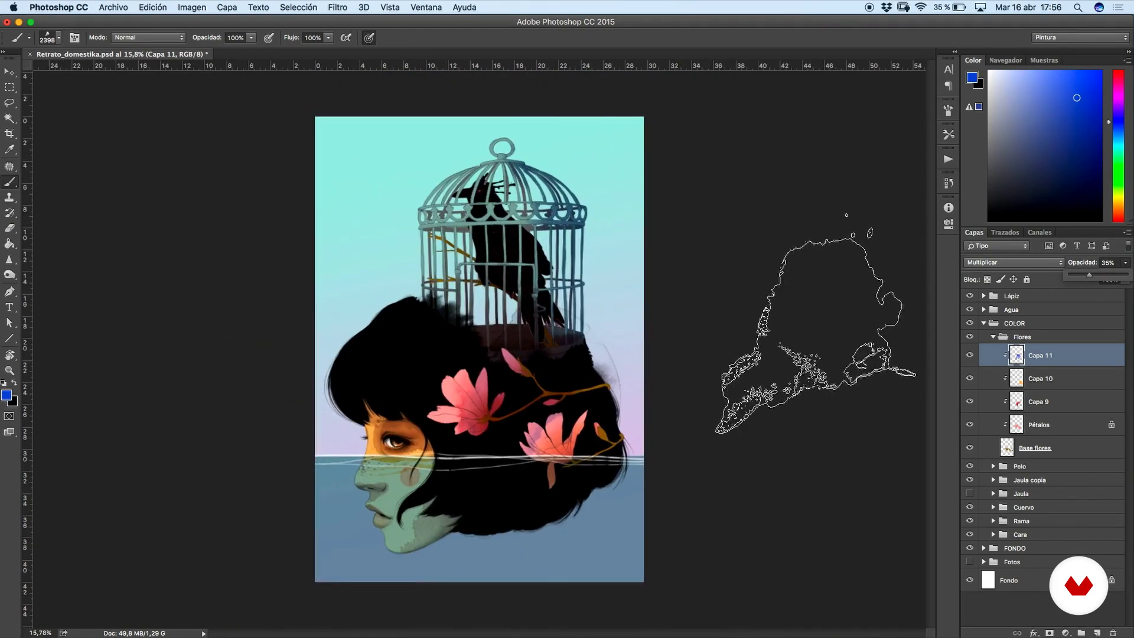
{"action": "scroll", "coordinate": [698, 281], "scroll_direction": "down", "scroll_amount": 3}
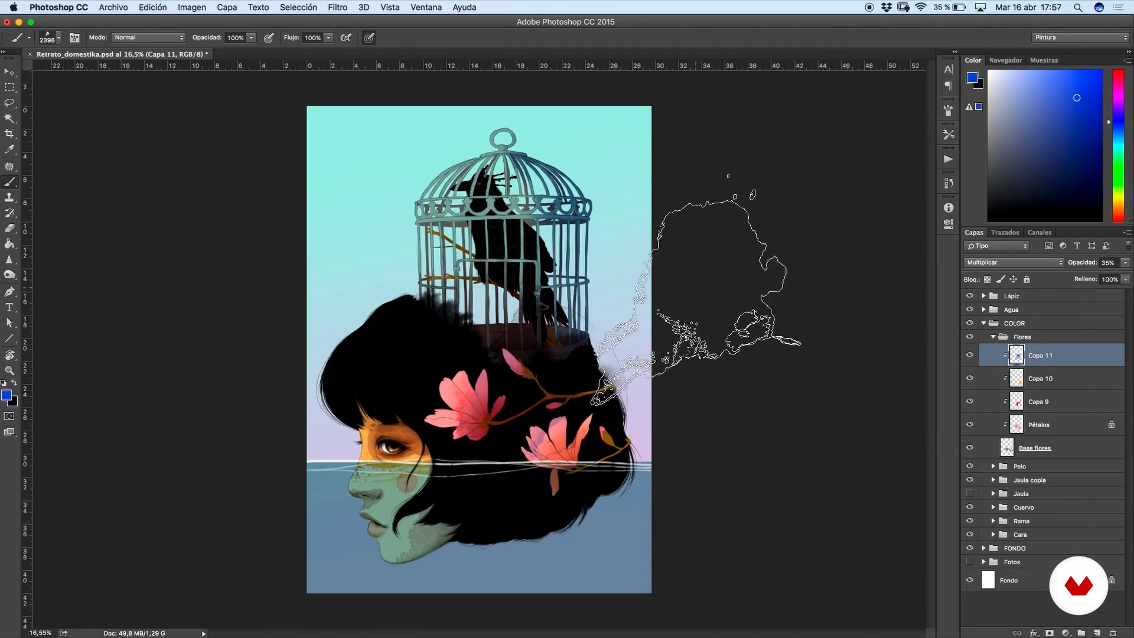
{"action": "scroll", "coordinate": [698, 281], "scroll_direction": "up", "scroll_amount": 2}
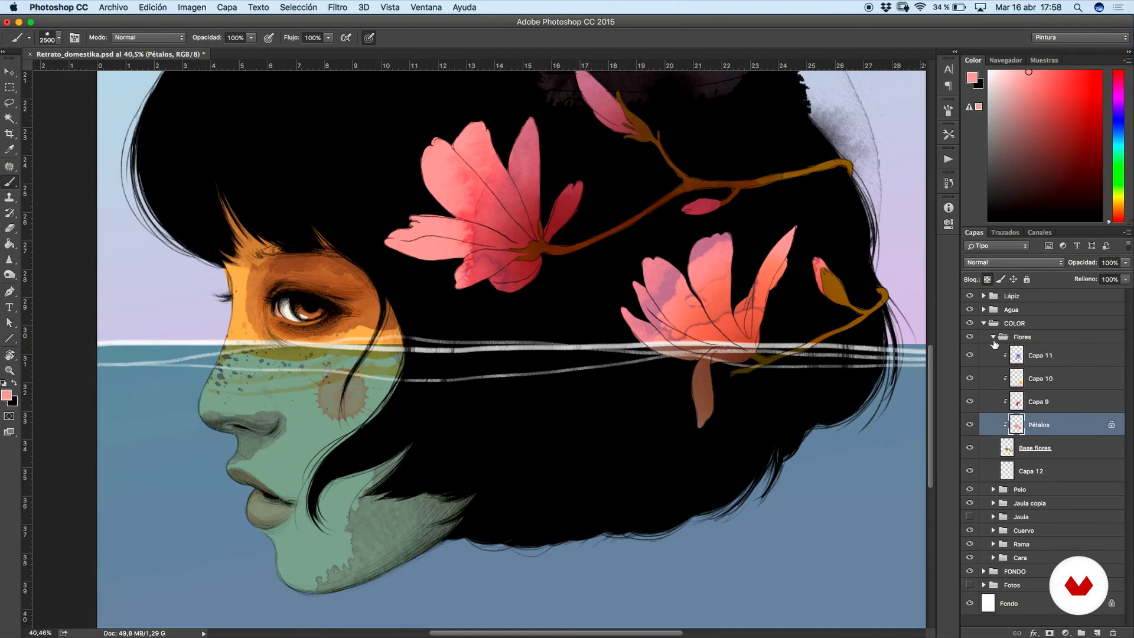
- Add a clipped layer named Color ojo at the top of the Cara group
{"action": "left_click", "coordinate": [994, 339]}
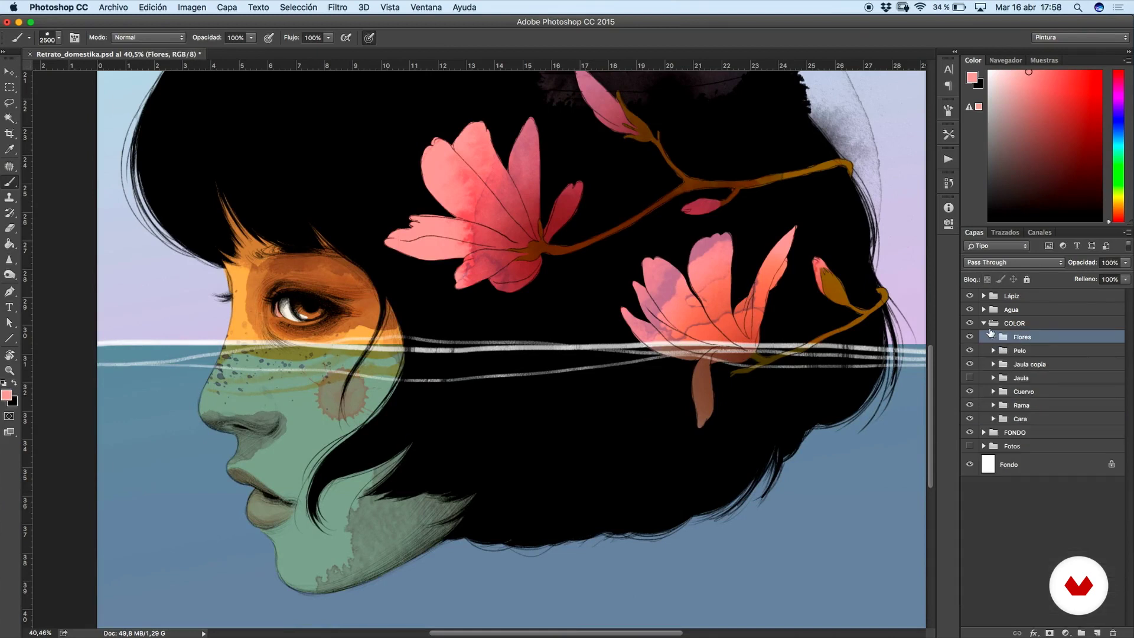
{"action": "left_click", "coordinate": [994, 419]}
{"action": "left_click", "coordinate": [1047, 440]}
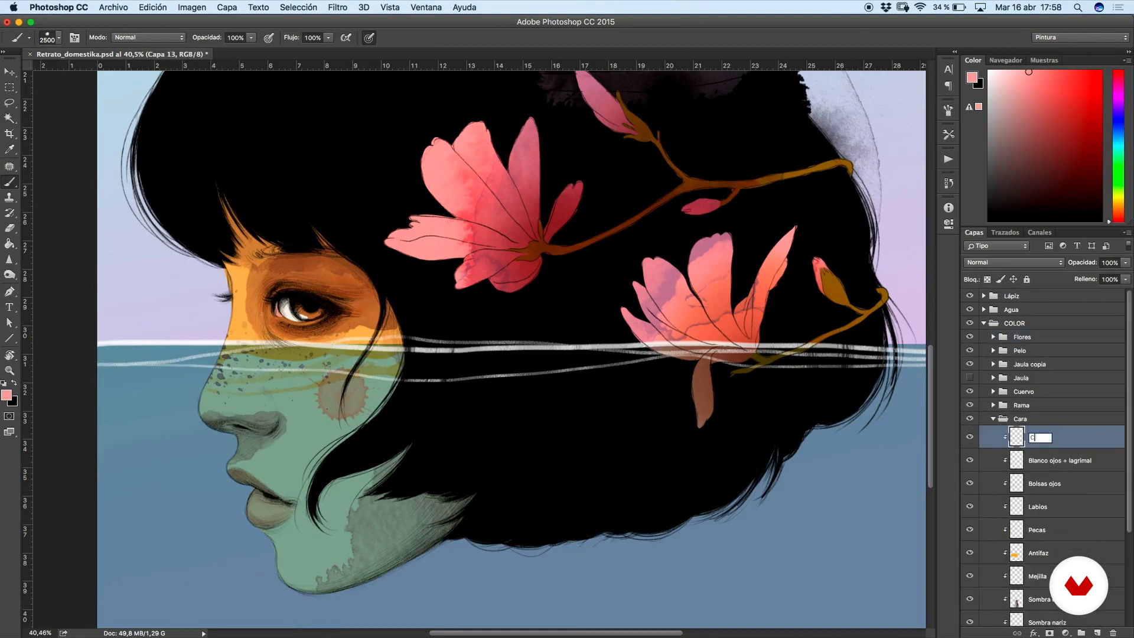
- Choose the 48 px brush from another brush set and paint the eye's iris blue
{"action": "right_click", "coordinate": [536, 310]}
{"action": "left_click", "coordinate": [818, 323]}
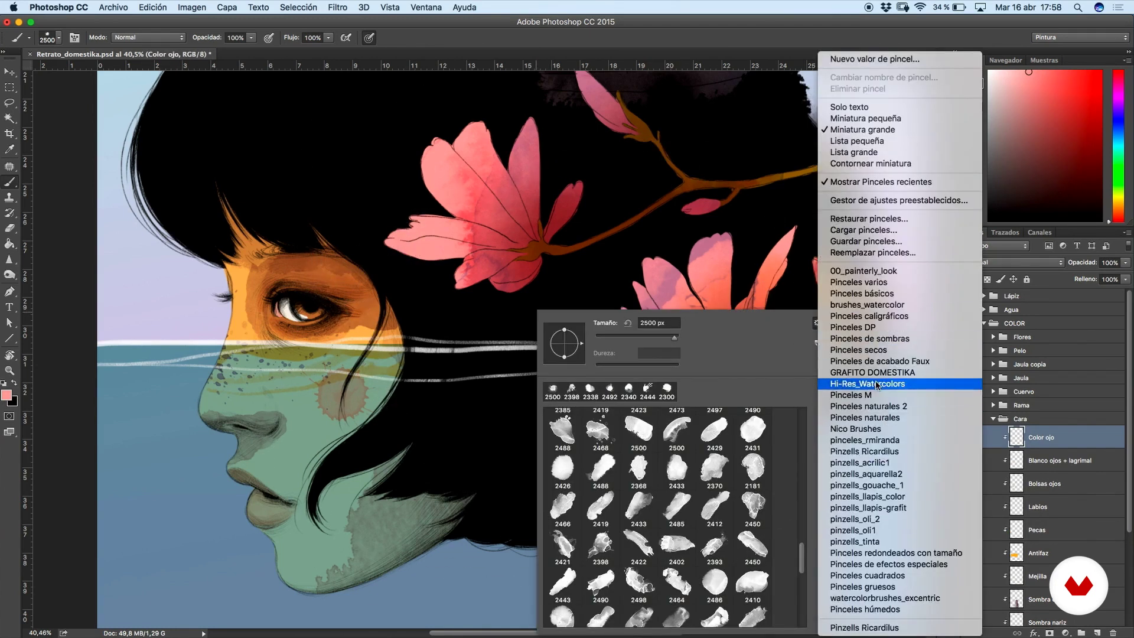
{"action": "left_click", "coordinate": [869, 384]}
{"action": "left_click", "coordinate": [638, 578]}
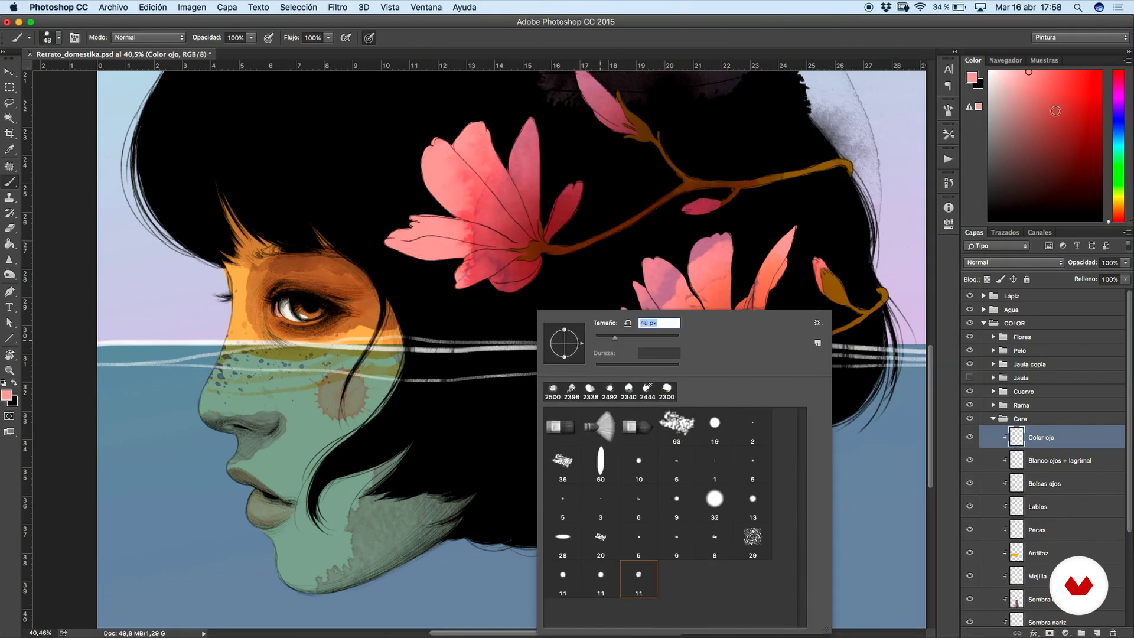
{"action": "left_click", "coordinate": [1119, 127]}
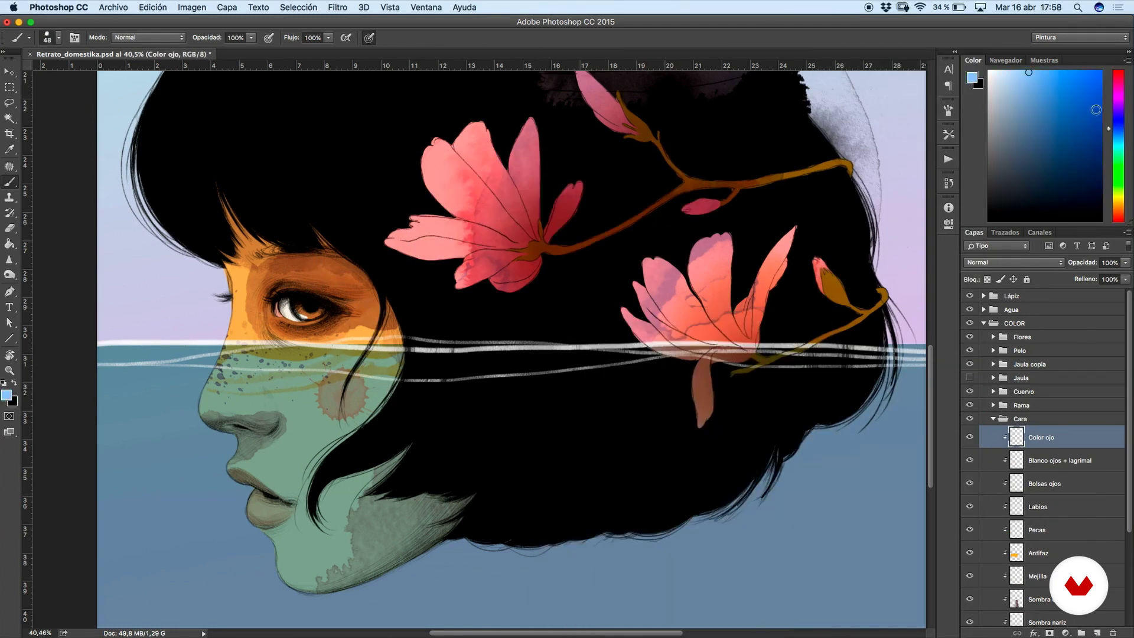
{"action": "scroll", "coordinate": [333, 304], "scroll_direction": "down", "scroll_amount": 8}
- Repaint the iris in orange-brown and set the Color ojo layer to Multiply
{"action": "scroll", "coordinate": [378, 261], "scroll_direction": "up", "scroll_amount": 5}
{"action": "left_click", "coordinate": [1123, 197]}
{"action": "left_click_drag", "start_coordinate": [1125, 201], "coordinate": [1129, 204]}
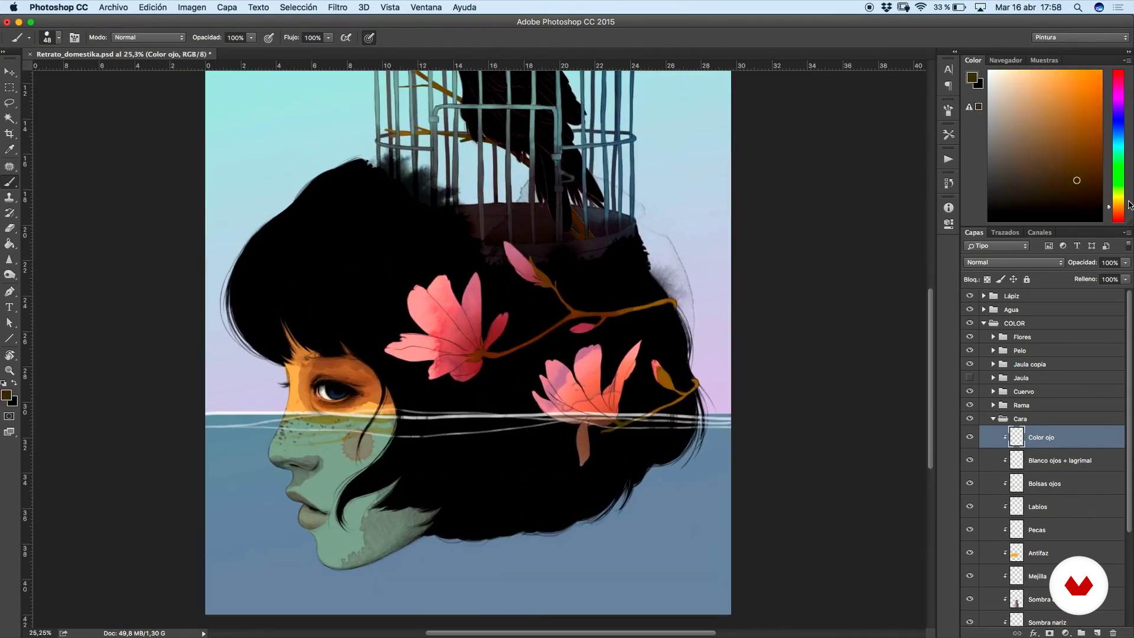
{"action": "scroll", "coordinate": [478, 345], "scroll_direction": "up", "scroll_amount": 2}
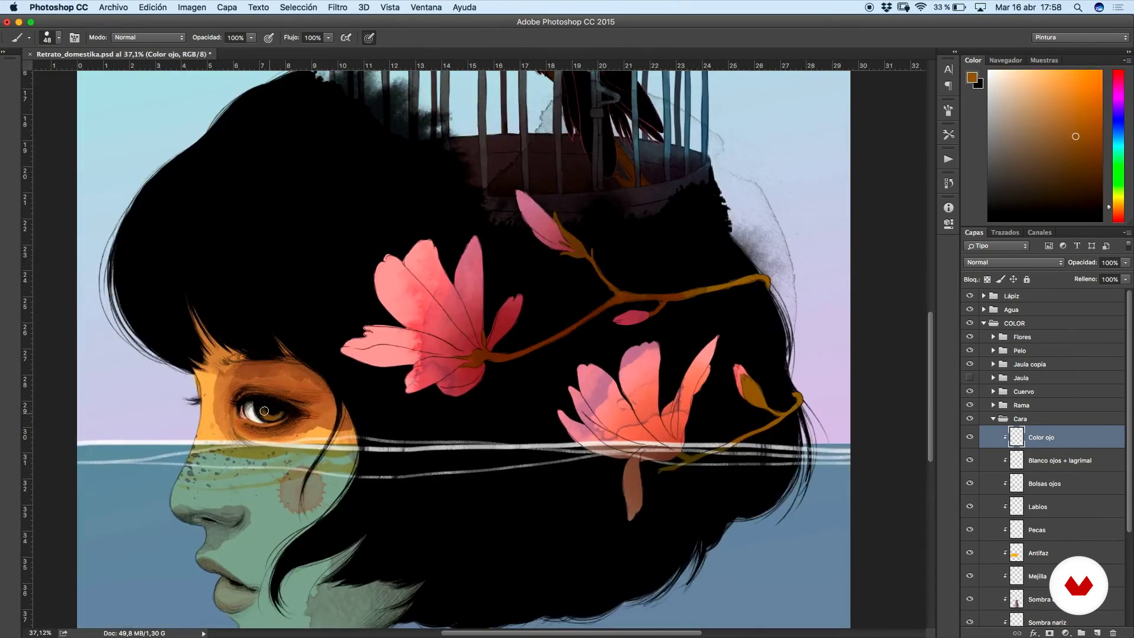
{"action": "left_click", "coordinate": [1002, 264]}
{"action": "left_click", "coordinate": [993, 291]}
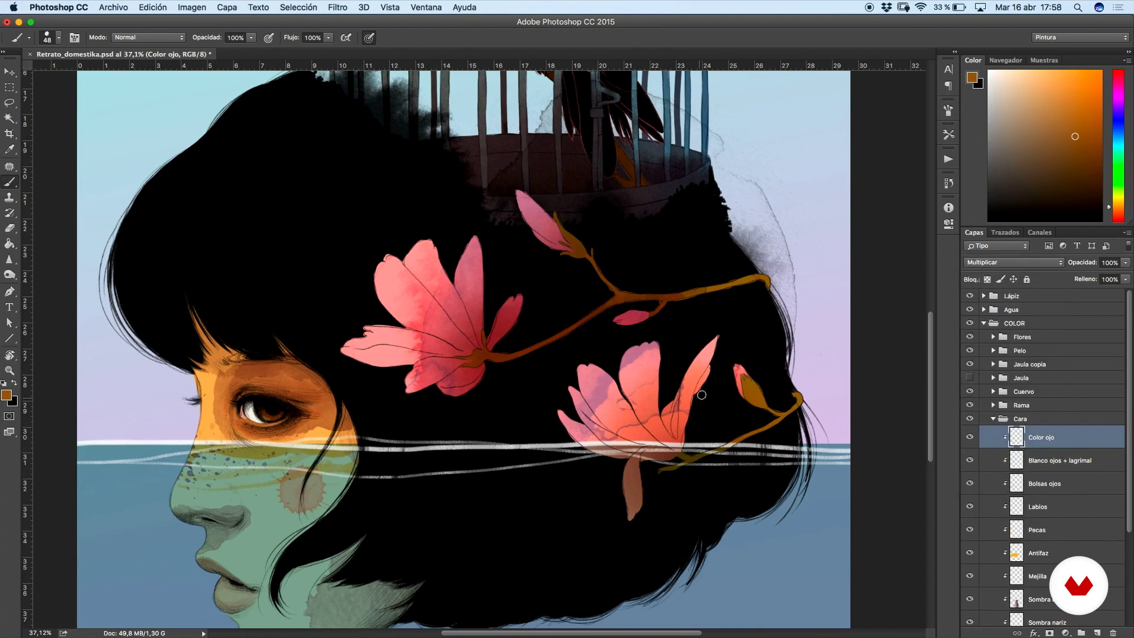
{"action": "scroll", "coordinate": [702, 395], "scroll_direction": "down", "scroll_amount": 5}
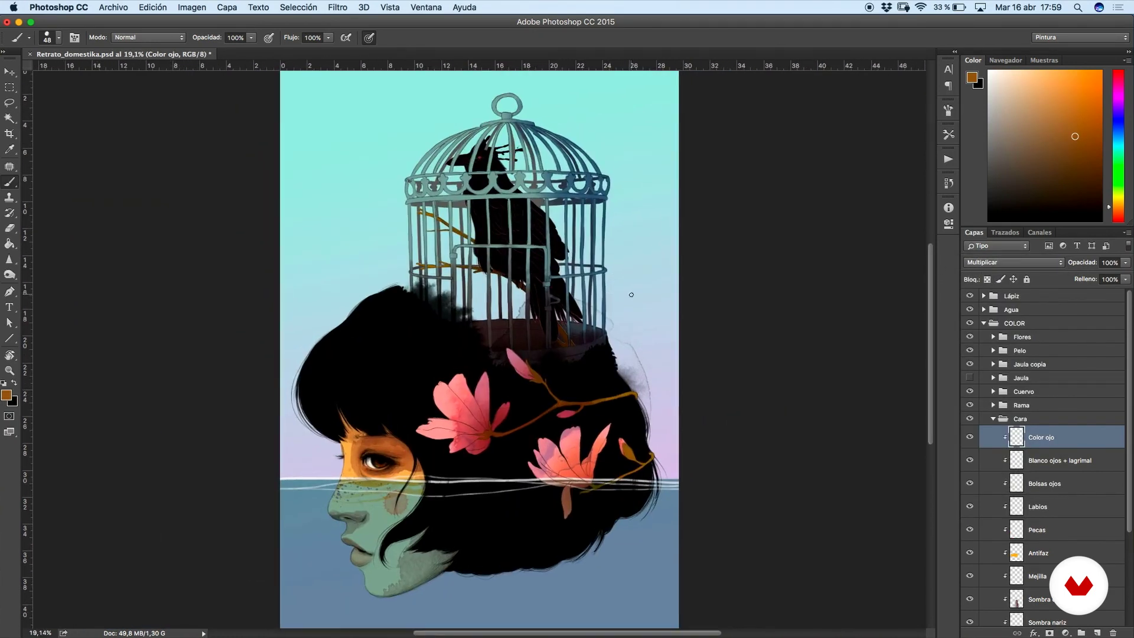
{"action": "scroll", "coordinate": [621, 297], "scroll_direction": "up", "scroll_amount": 1}
- Add a layer at the top of the Pelo group and load the Pinzells Ricardilus brush set
{"action": "left_click", "coordinate": [993, 419]}
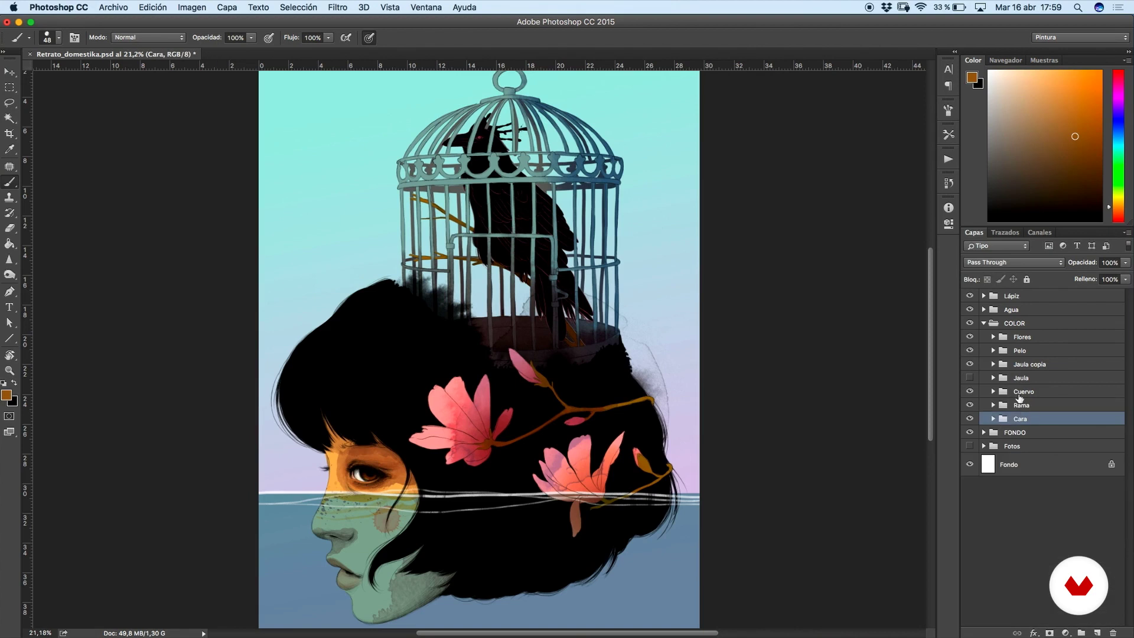
{"action": "left_click", "coordinate": [993, 350]}
{"action": "left_click", "coordinate": [1042, 371]}
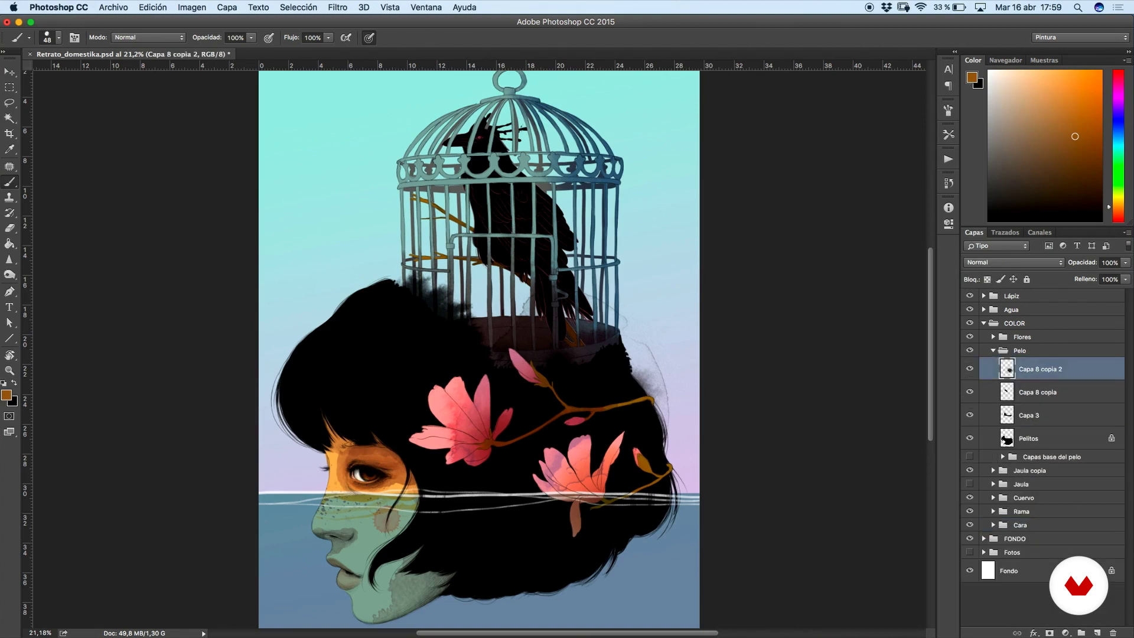
{"action": "right_click", "coordinate": [564, 329]}
{"action": "left_click", "coordinate": [854, 325]}
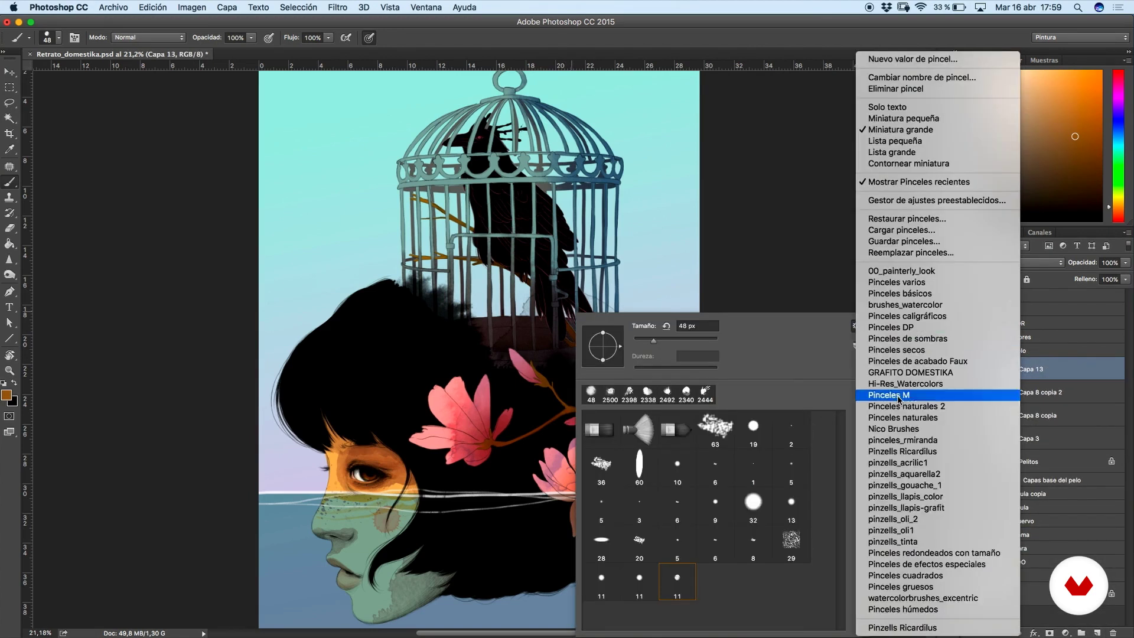
{"action": "left_click", "coordinate": [918, 451]}
{"action": "key", "text": "Return"}
{"action": "scroll", "coordinate": [716, 483], "scroll_direction": "down", "scroll_amount": 10}
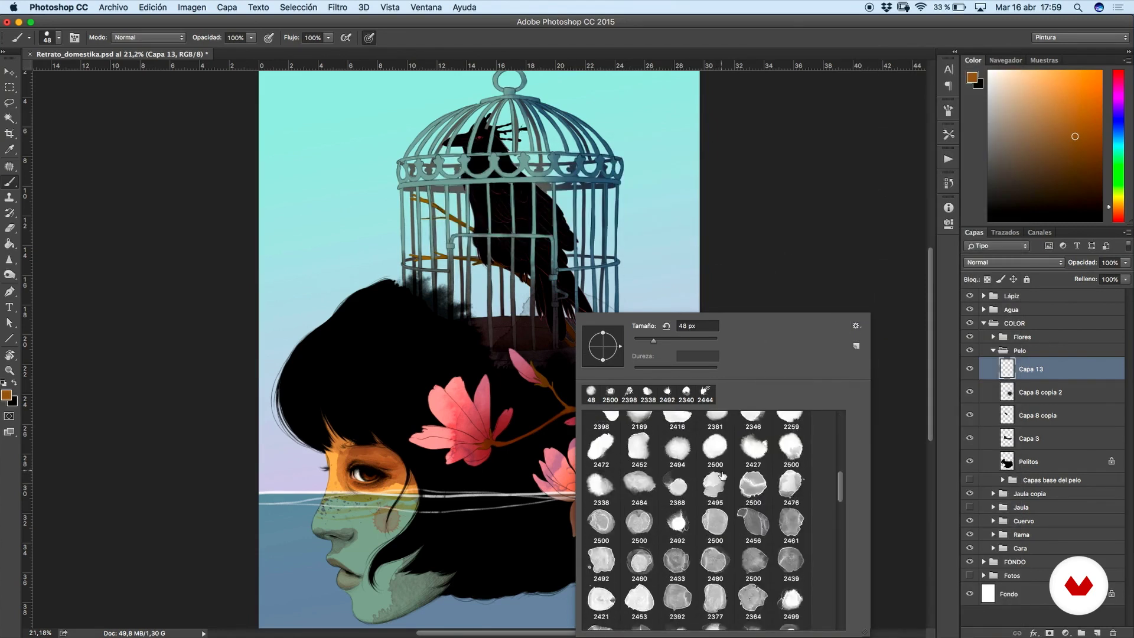
{"action": "scroll", "coordinate": [720, 479], "scroll_direction": "down", "scroll_amount": 9}
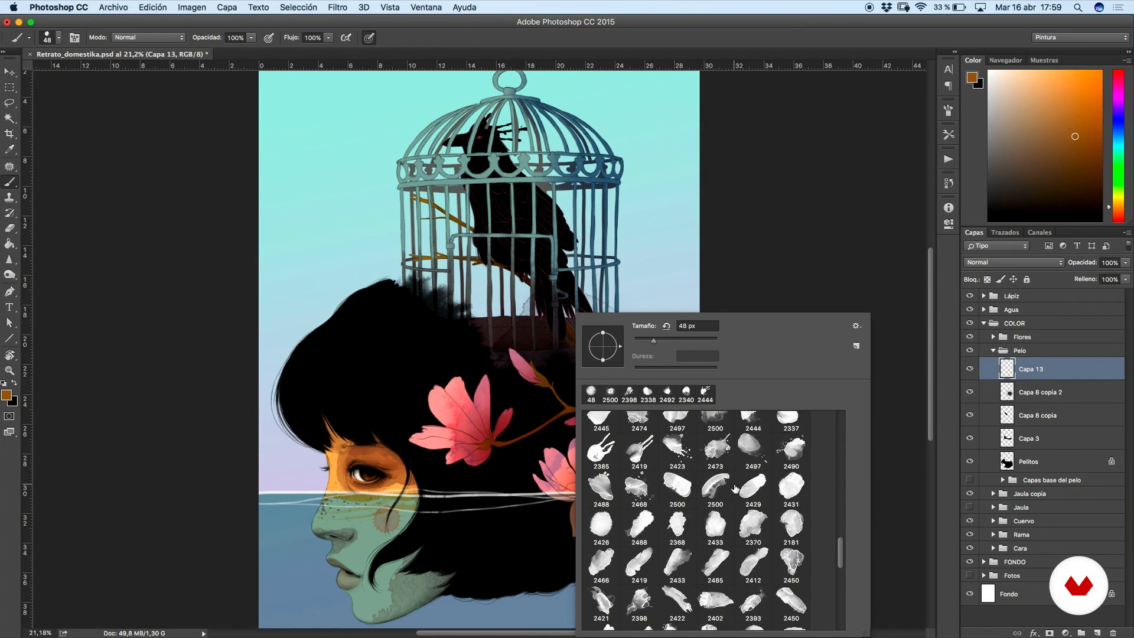
{"action": "scroll", "coordinate": [720, 490], "scroll_direction": "down", "scroll_amount": 5}
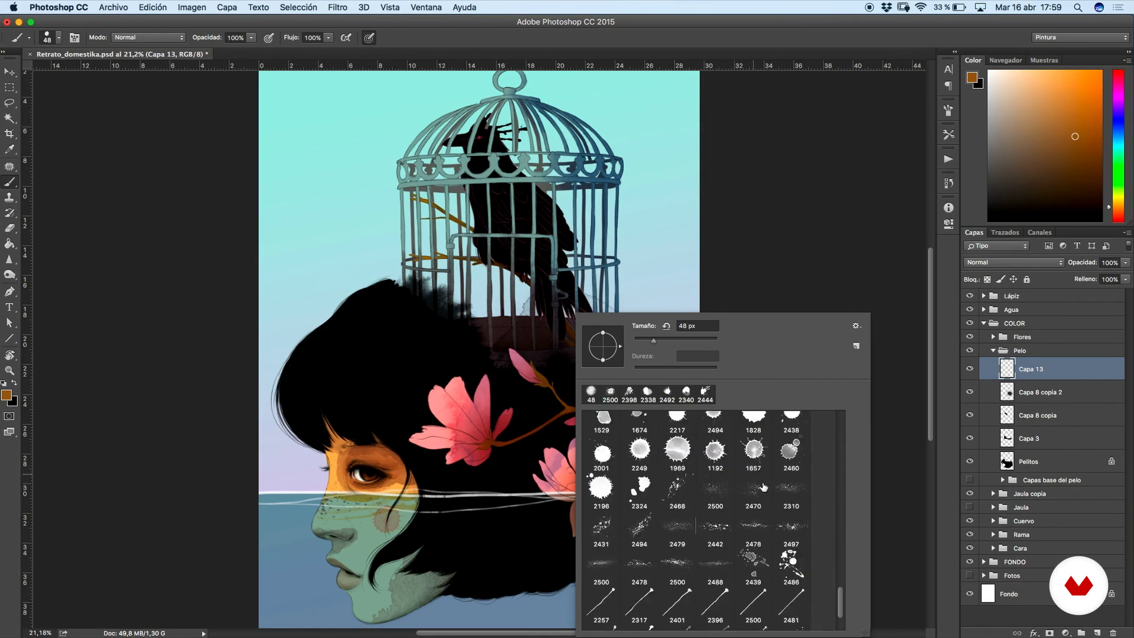
- Stamp a black splatter with the 2500 px brush, then rotate and move it onto the crown of the hair beside the cage
{"action": "left_click", "coordinate": [473, 259]}
{"action": "left_click", "coordinate": [513, 292]}
{"action": "key", "text": "super+t"}
{"action": "left_click_drag", "start_coordinate": [669, 164], "coordinate": [763, 78]}
{"action": "left_click_drag", "start_coordinate": [717, 204], "coordinate": [612, 321]}
{"action": "left_click_drag", "start_coordinate": [658, 195], "coordinate": [538, 461]}
{"action": "left_click_drag", "start_coordinate": [502, 378], "coordinate": [519, 508]}
{"action": "left_click_drag", "start_coordinate": [504, 493], "coordinate": [496, 406]}
{"action": "key", "text": "super+minus"}
{"action": "key", "text": "super+minus"}
{"action": "key", "text": "super+0"}
{"action": "key", "text": "Return"}
{"action": "key", "text": "super+minus"}
{"action": "key", "text": "super+0"}
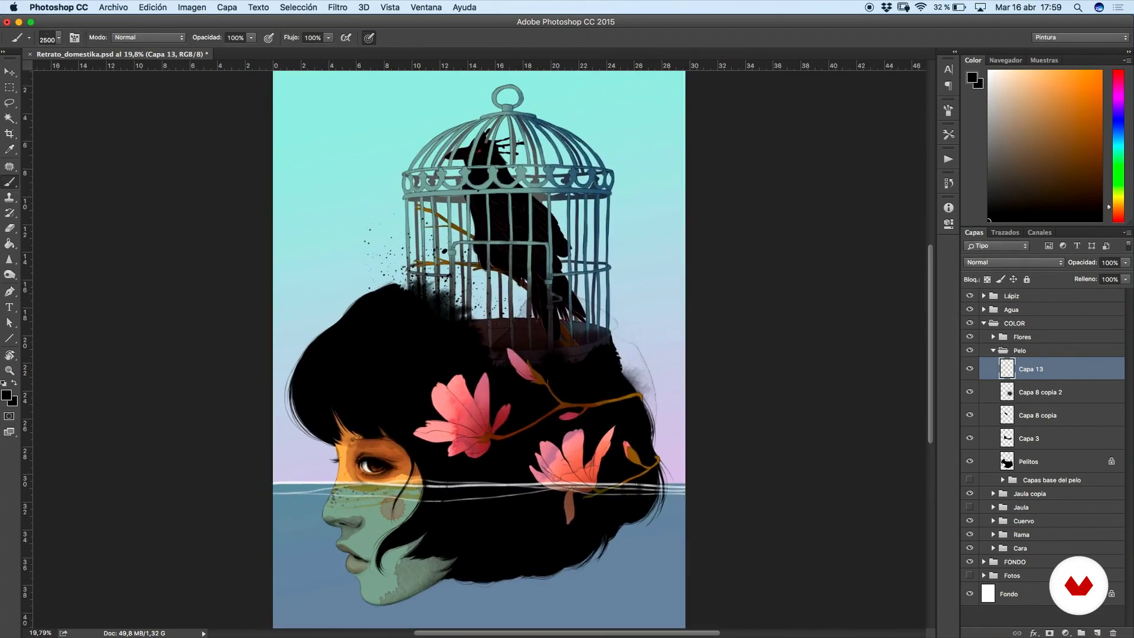
- Add another layer in the Pelo group and stamp a black splatter on it with the 2431 px brush
{"action": "left_click", "coordinate": [1097, 632]}
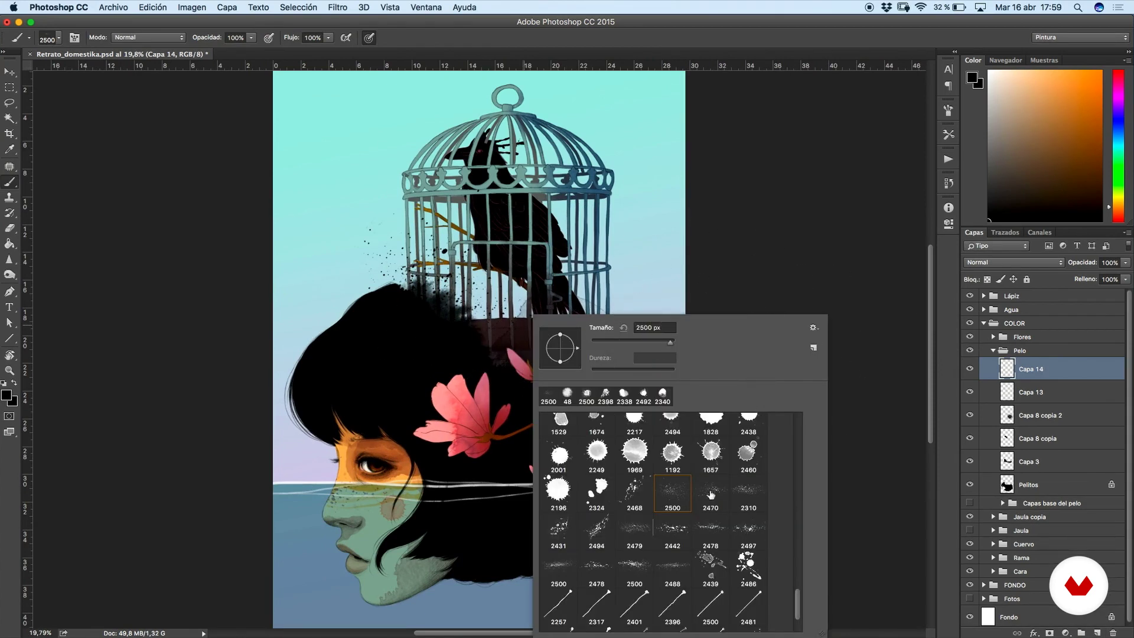
{"action": "left_click", "coordinate": [570, 534]}
{"action": "left_click", "coordinate": [952, 355]}
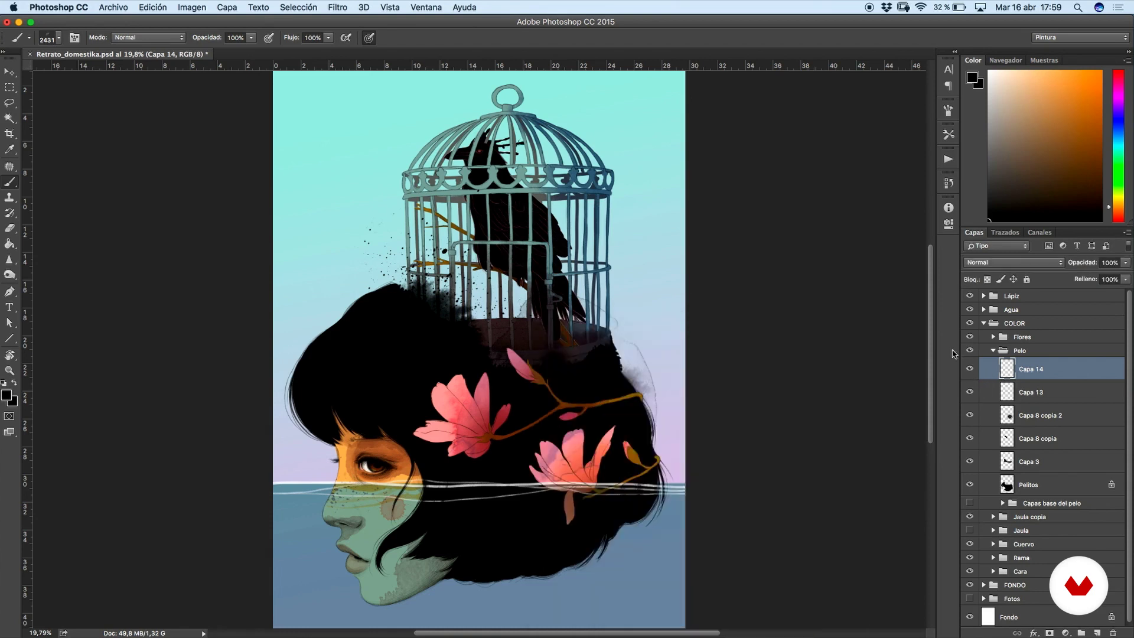
{"action": "left_click", "coordinate": [539, 217]}
- Duplicate the splatter layer and rotate the copy about 54° so its drops spill past the back of the hair
{"action": "left_click_drag", "start_coordinate": [1039, 366], "coordinate": [1040, 369]}
{"action": "key", "text": "super+t"}
{"action": "left_click_drag", "start_coordinate": [767, 274], "coordinate": [687, 259]}
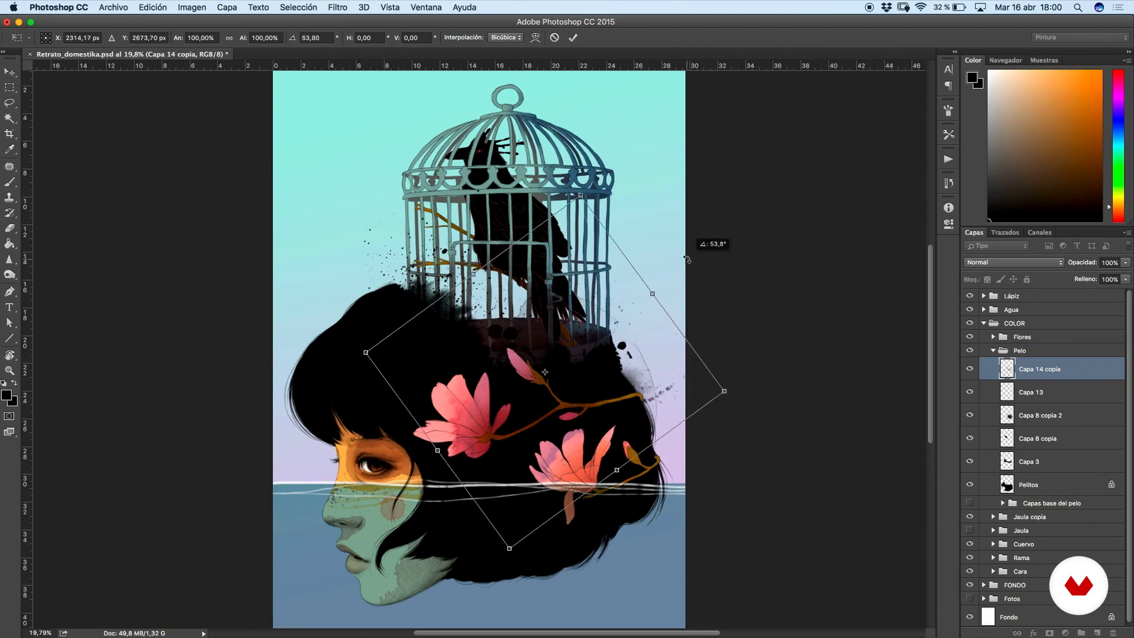
{"action": "key", "text": "Return"}
{"action": "key", "text": "b"}
- Move the Mancha cabeza cuervo layer beneath Capa 1 in the Cuervo group
{"action": "scroll", "coordinate": [786, 346], "scroll_direction": "down", "scroll_amount": 3}
{"action": "scroll", "coordinate": [785, 345], "scroll_direction": "up", "scroll_amount": 2}
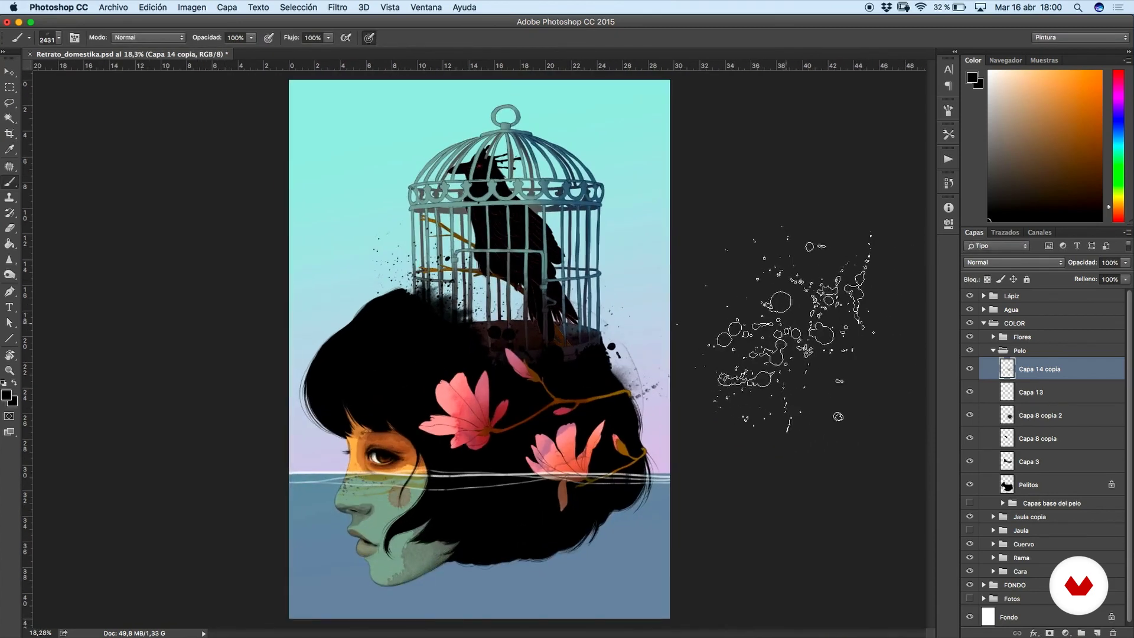
{"action": "scroll", "coordinate": [752, 347], "scroll_direction": "down", "scroll_amount": 2}
{"action": "scroll", "coordinate": [752, 347], "scroll_direction": "up", "scroll_amount": 4}
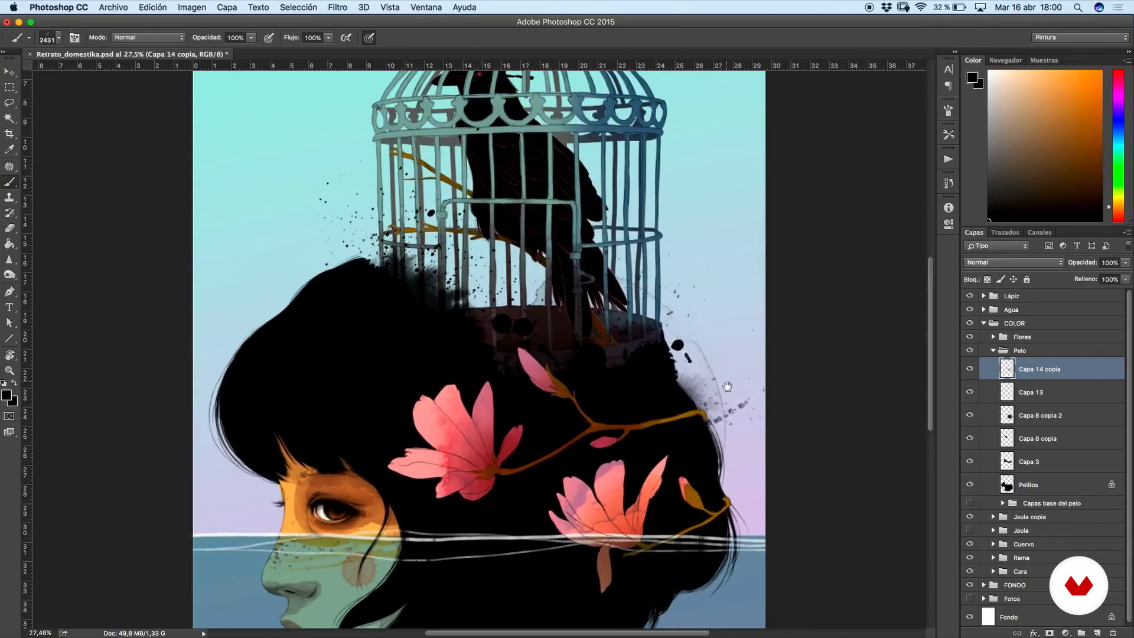
{"action": "left_click_drag", "start_coordinate": [738, 296], "coordinate": [726, 428]}
{"action": "left_click_drag", "start_coordinate": [742, 340], "coordinate": [720, 422]}
{"action": "left_click", "coordinate": [994, 351]}
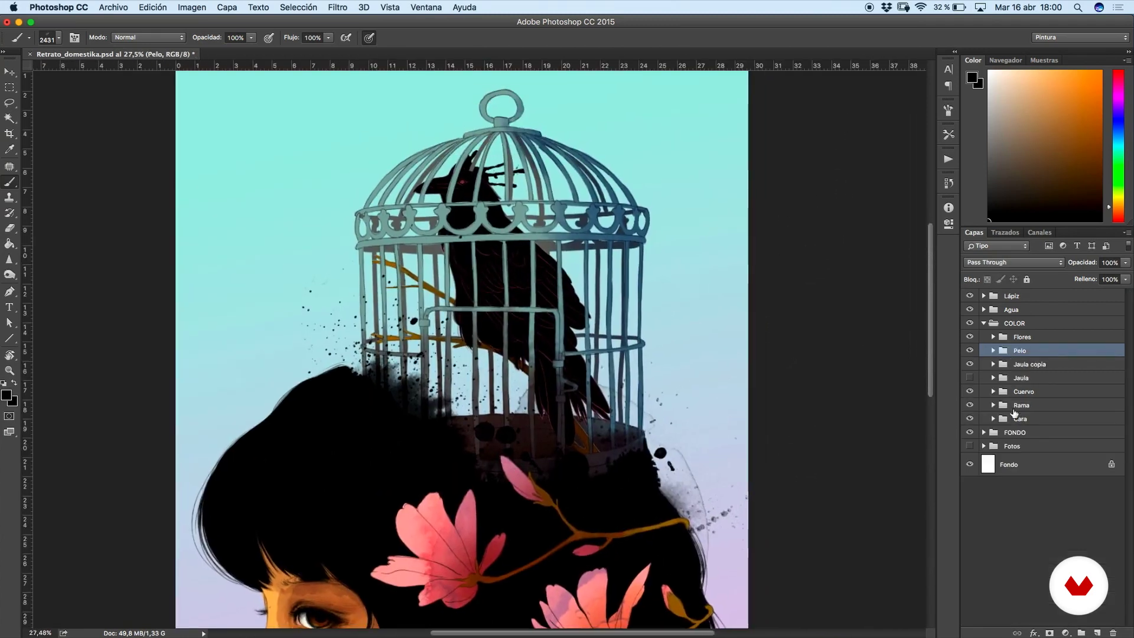
{"action": "left_click", "coordinate": [993, 391]}
{"action": "left_click_drag", "start_coordinate": [1040, 410], "coordinate": [1032, 459]}
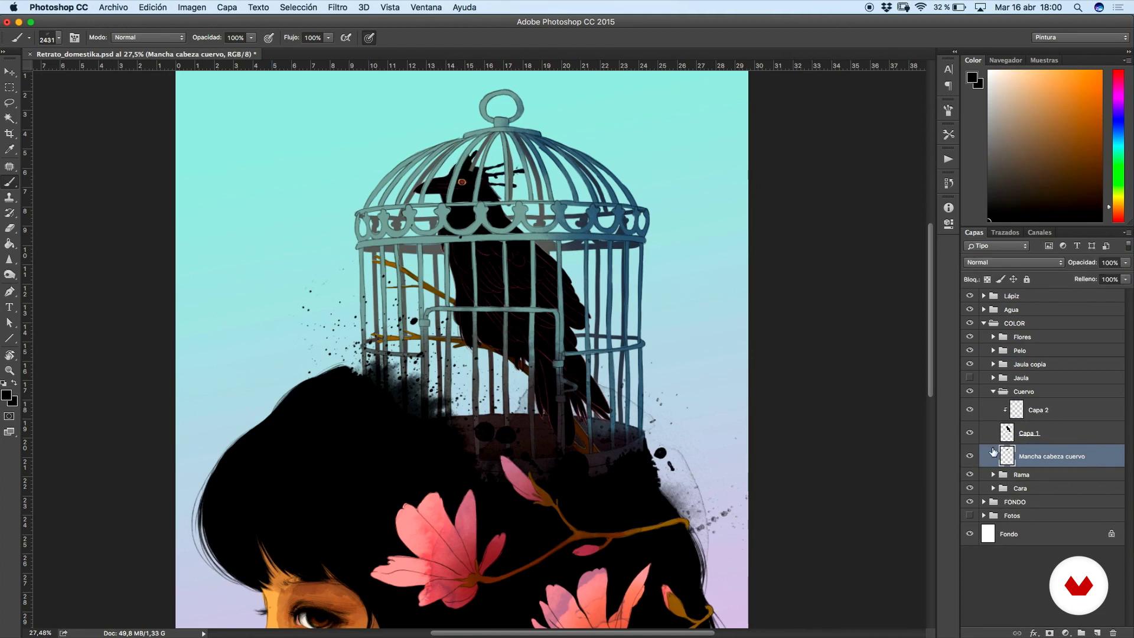
- Merge Capa 1 with the raven's head stain, keep Capa 2 clipped above, and rename the merged layer Base cuervo
{"action": "left_click", "coordinate": [1035, 440], "text": "shift"}
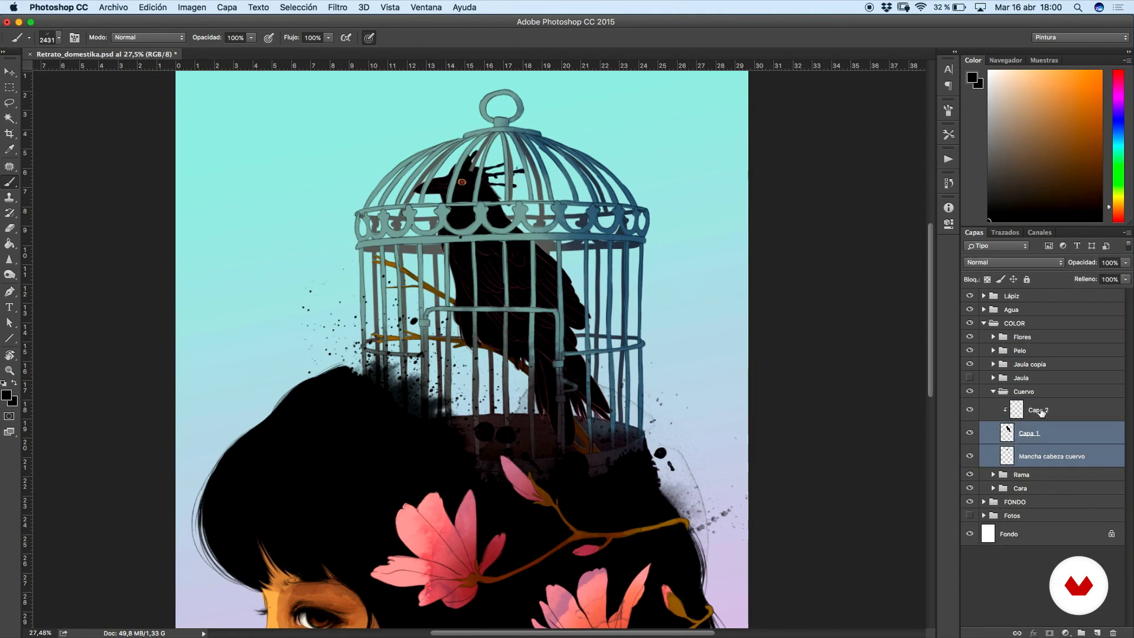
{"action": "left_click", "coordinate": [1039, 411]}
{"action": "key", "text": "super+alt+g"}
{"action": "left_click", "coordinate": [1032, 441]}
{"action": "left_click", "coordinate": [1037, 463], "text": "shift"}
{"action": "key", "text": "super+e"}
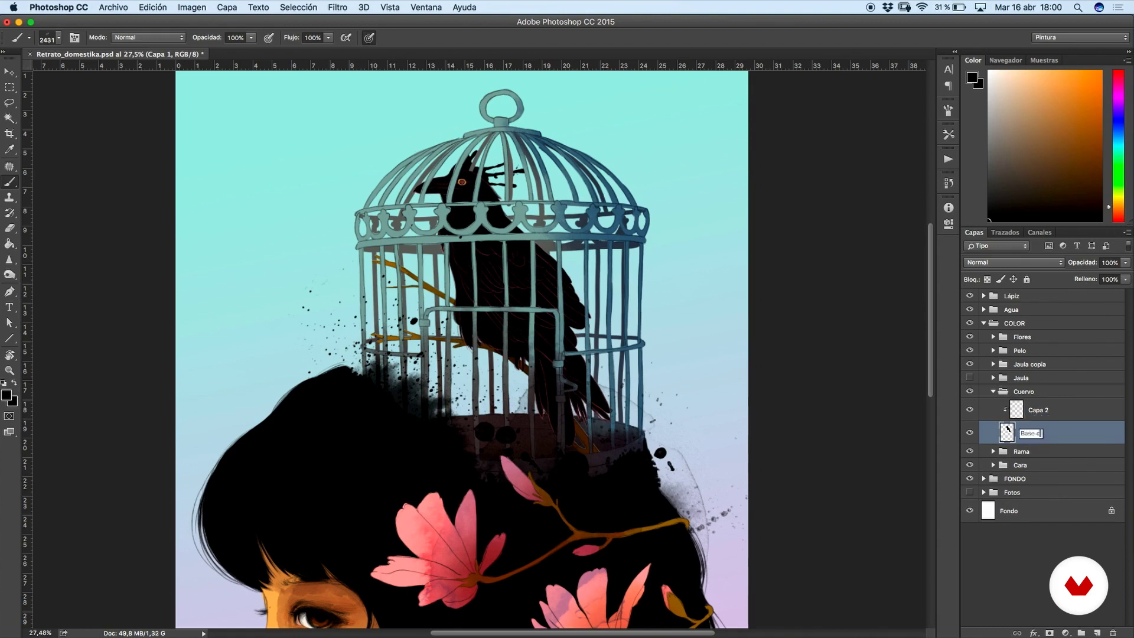
- Add a clipped layer directly above Base cuervo and stamp a turquoise stain over the raven with a 2500 px brush
{"action": "left_click", "coordinate": [1096, 632]}
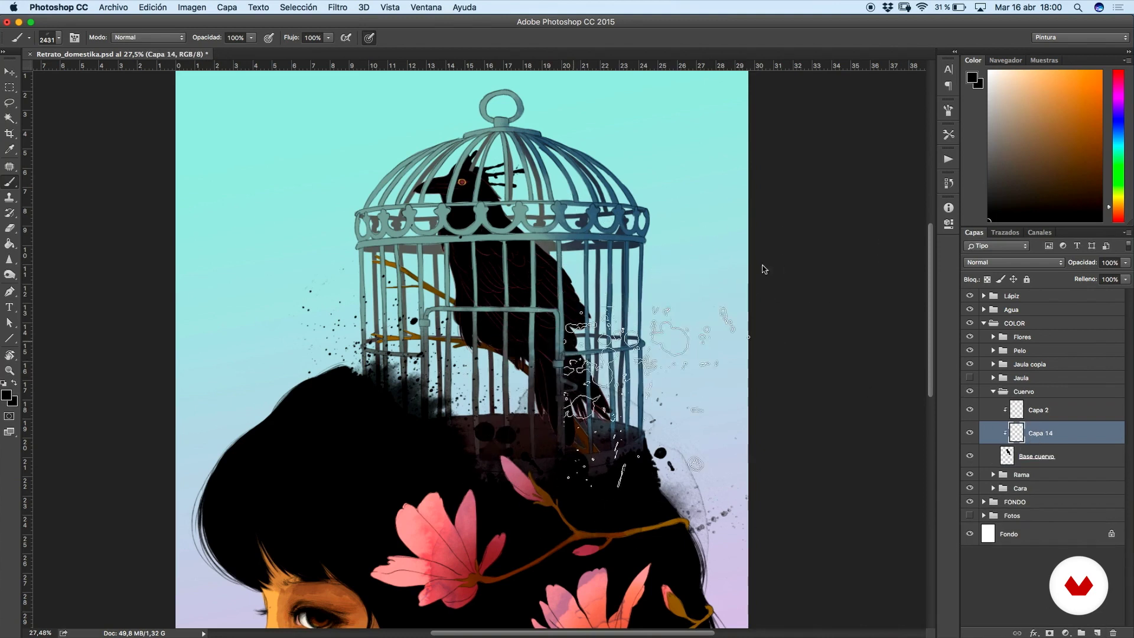
{"action": "right_click", "coordinate": [762, 266]}
{"action": "scroll", "coordinate": [844, 532], "scroll_direction": "up", "scroll_amount": 2}
{"action": "scroll", "coordinate": [843, 531], "scroll_direction": "down", "scroll_amount": 1}
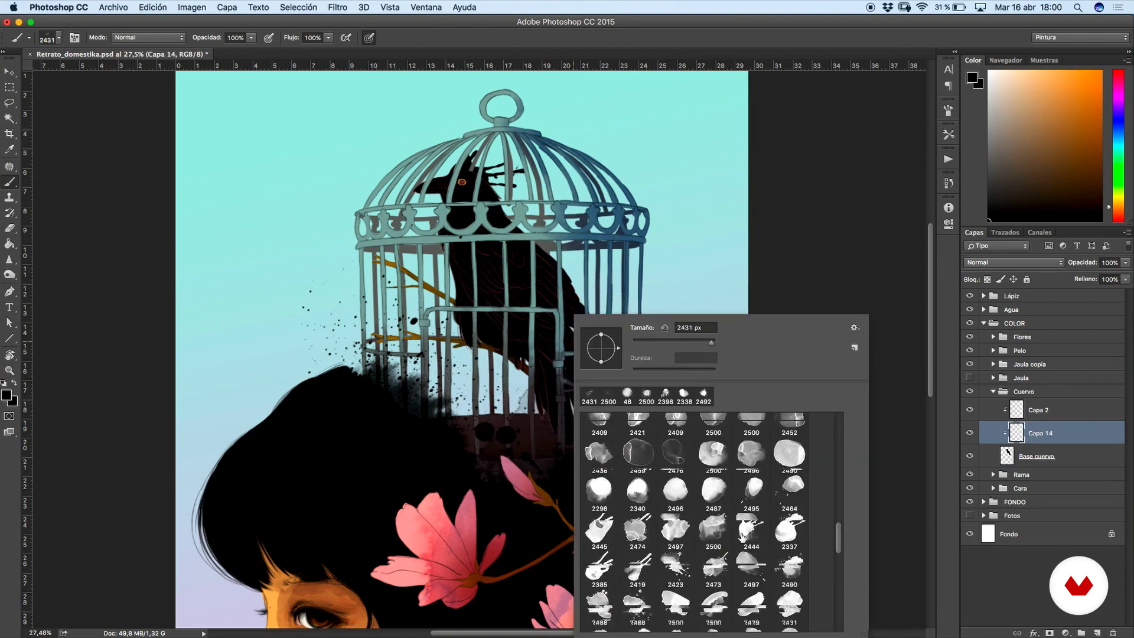
{"action": "left_click", "coordinate": [1101, 82]}
{"action": "left_click", "coordinate": [1122, 149]}
{"action": "left_click", "coordinate": [1031, 89]}
{"action": "left_click_drag", "start_coordinate": [585, 327], "coordinate": [732, 328]}
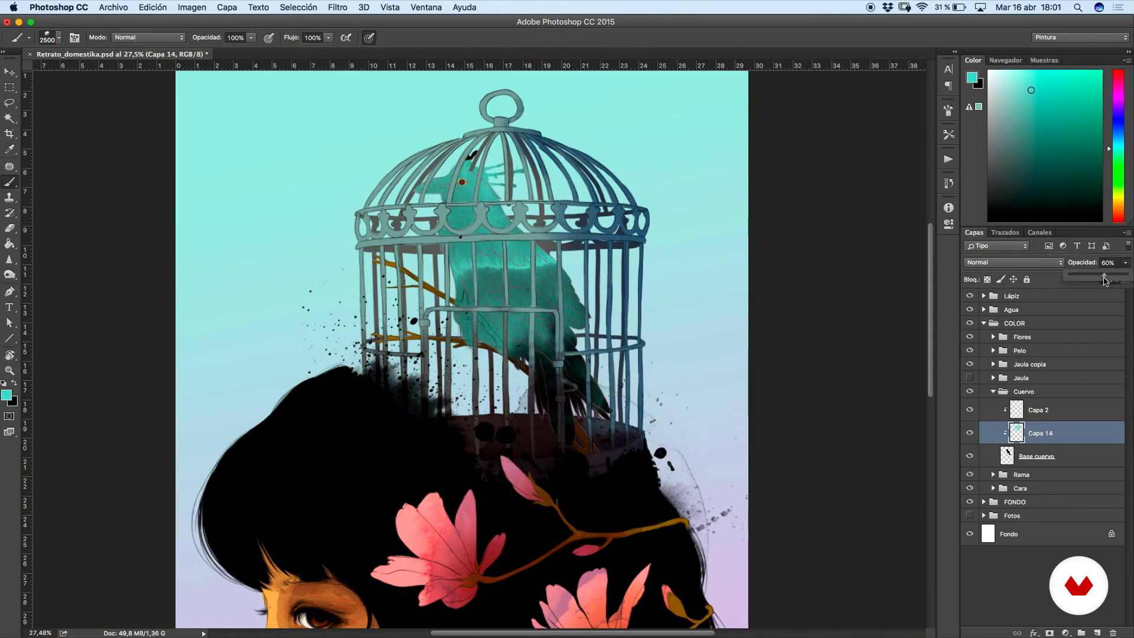
- Set the turquoise stain layer to 59% opacity, rotate it about -59° and position it over the raven's chest
{"action": "left_click_drag", "start_coordinate": [1104, 279], "coordinate": [1103, 279]}
{"action": "key", "text": "super+t"}
{"action": "left_click_drag", "start_coordinate": [806, 304], "coordinate": [644, 82]}
{"action": "mouse_move", "coordinate": [602, 289]}
{"action": "left_mouse_down"}
{"action": "mouse_move", "coordinate": [499, 273]}
{"action": "mouse_move", "coordinate": [509, 296]}
{"action": "left_mouse_up"}
{"action": "mouse_move", "coordinate": [662, 337]}
{"action": "left_mouse_down"}
{"action": "mouse_move", "coordinate": [664, 319]}
{"action": "mouse_move", "coordinate": [643, 381]}
{"action": "mouse_move", "coordinate": [671, 299]}
{"action": "left_mouse_up"}
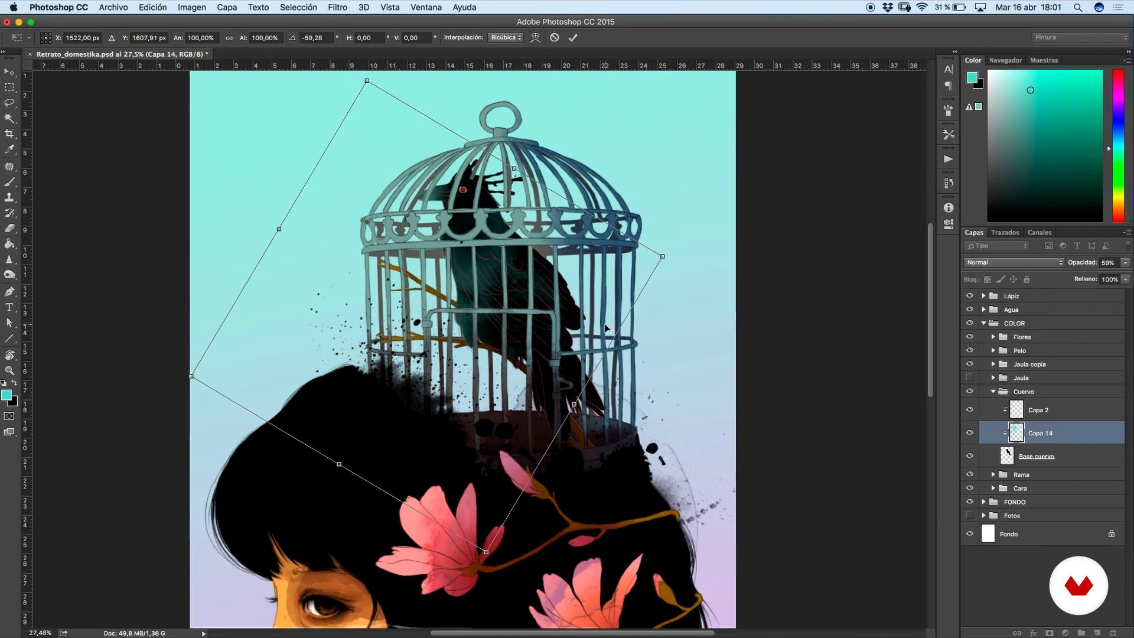
{"action": "key", "text": "ctrl+minus"}
{"action": "key", "text": "ctrl+plus"}
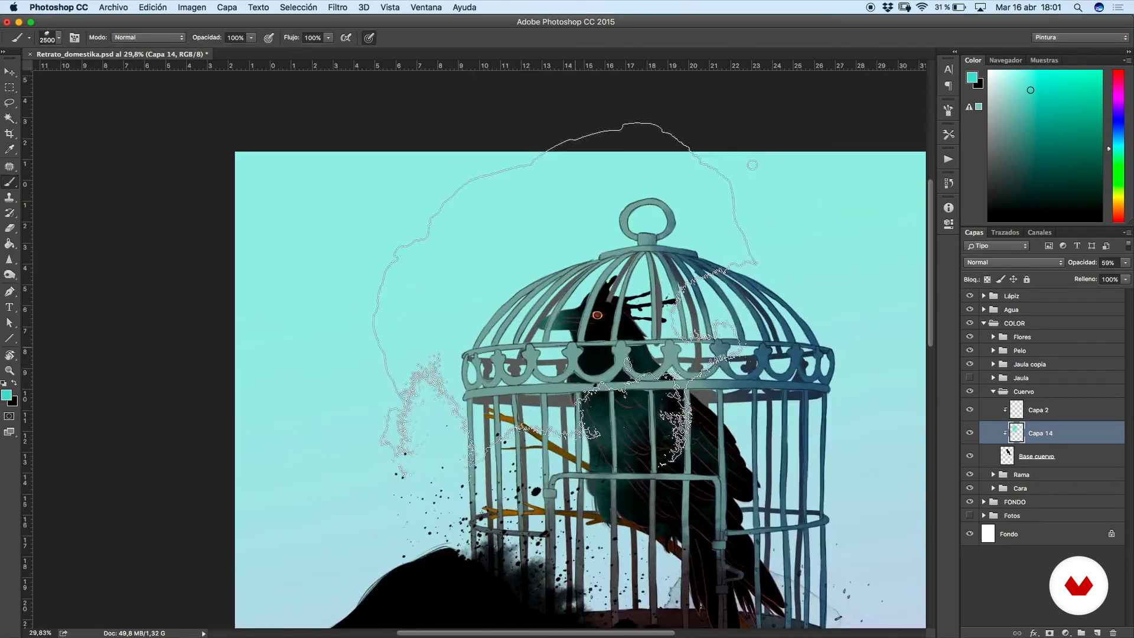
- Erase the turquoise stain from the raven's beak with a 61 px eraser
{"action": "key", "text": "e"}
{"action": "right_click", "coordinate": [642, 305]}
{"action": "left_click", "coordinate": [667, 344]}
{"action": "left_click_drag", "start_coordinate": [553, 314], "coordinate": [562, 311]}
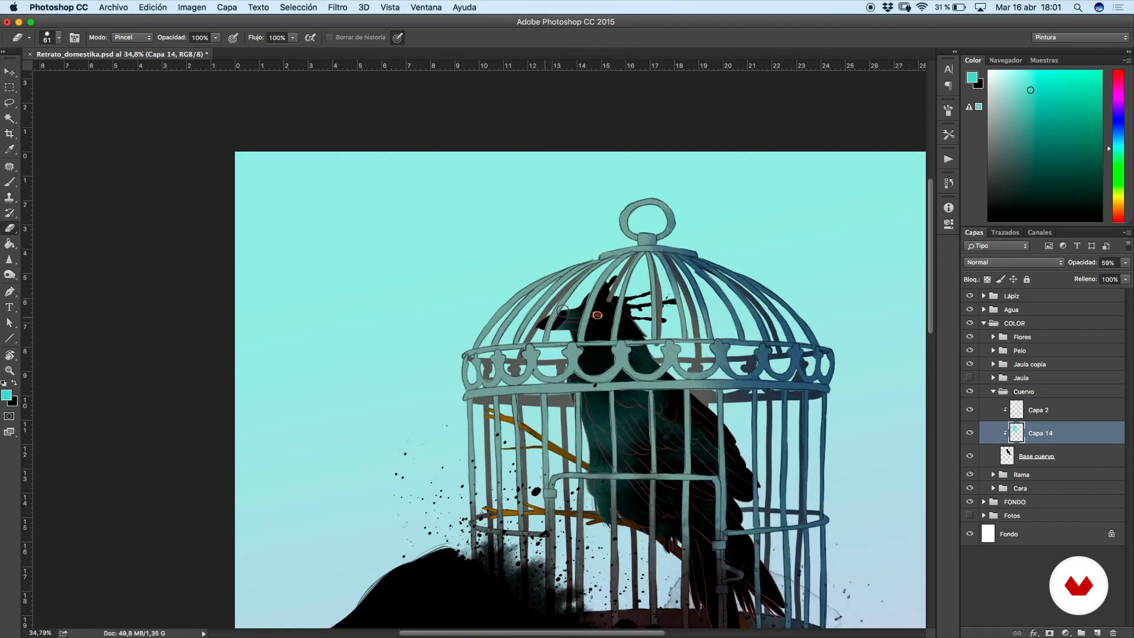
- Hide the Jaula copia and Lápiz groups so the raven is clear of the cage and pencil lines
{"action": "scroll", "coordinate": [594, 284], "scroll_direction": "down", "scroll_amount": 5}
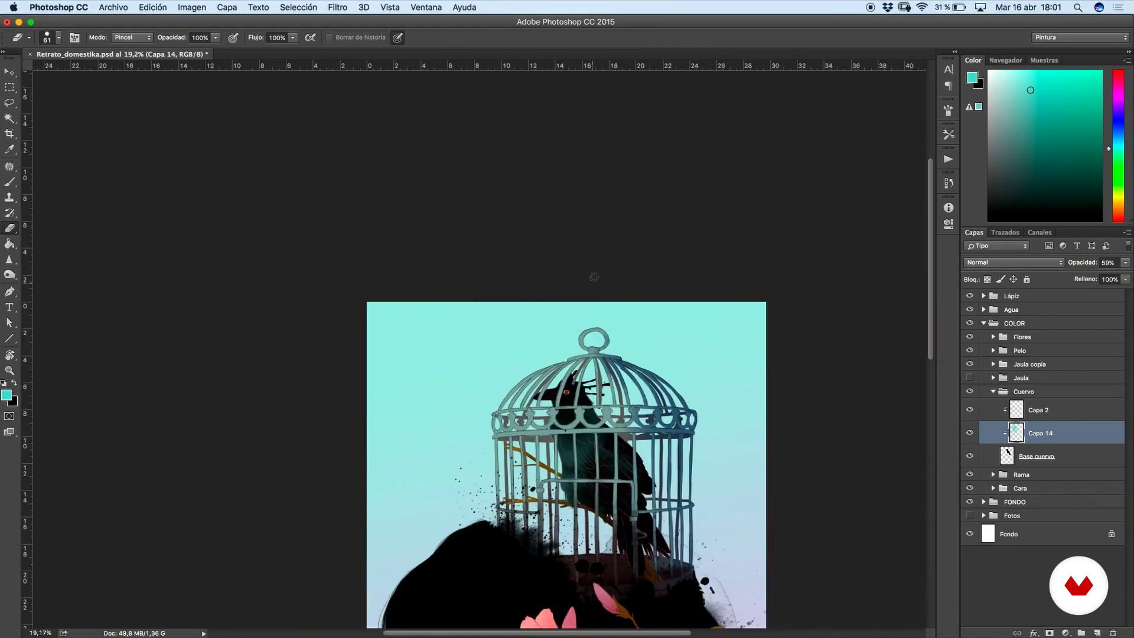
{"action": "scroll", "coordinate": [638, 264], "scroll_direction": "up", "scroll_amount": 3}
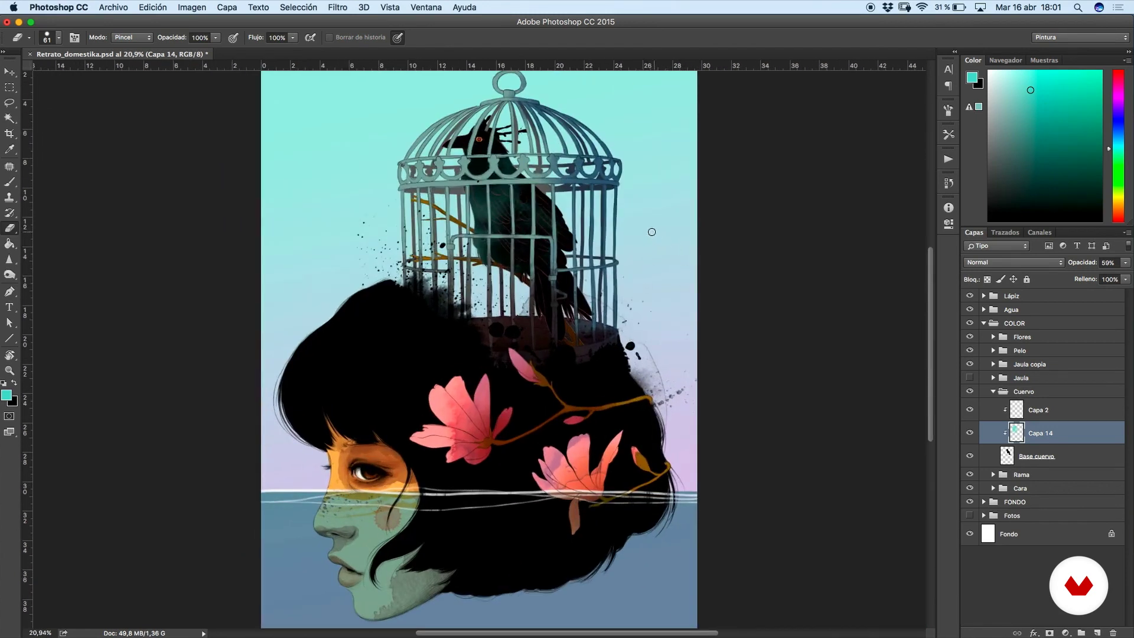
{"action": "scroll", "coordinate": [651, 231], "scroll_direction": "up", "scroll_amount": 3}
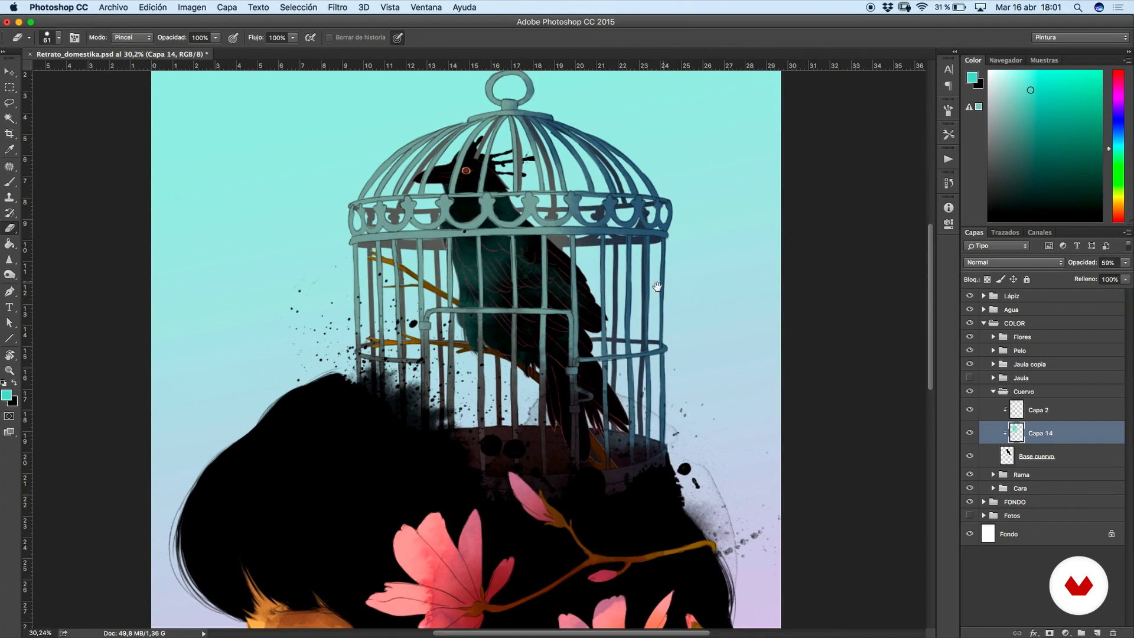
{"action": "left_click_drag", "start_coordinate": [657, 287], "coordinate": [618, 279]}
{"action": "left_click", "coordinate": [969, 364]}
{"action": "scroll", "coordinate": [482, 363], "scroll_direction": "up", "scroll_amount": 2}
{"action": "left_click", "coordinate": [984, 296]}
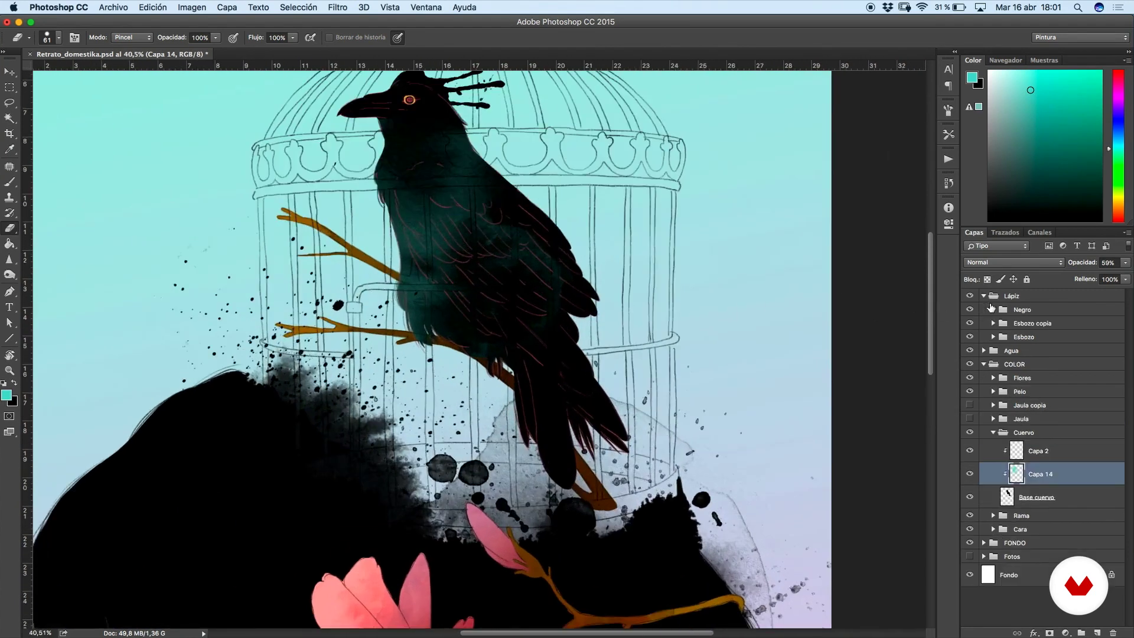
{"action": "left_click", "coordinate": [983, 296]}
{"action": "left_click", "coordinate": [969, 296]}
- Add a new layer at the top of the Cuervo group, above Capa 2
{"action": "scroll", "coordinate": [760, 253], "scroll_direction": "down", "scroll_amount": 5}
{"action": "scroll", "coordinate": [709, 352], "scroll_direction": "up", "scroll_amount": 1}
{"action": "scroll", "coordinate": [558, 360], "scroll_direction": "down", "scroll_amount": 1}
{"action": "scroll", "coordinate": [615, 323], "scroll_direction": "up", "scroll_amount": 4}
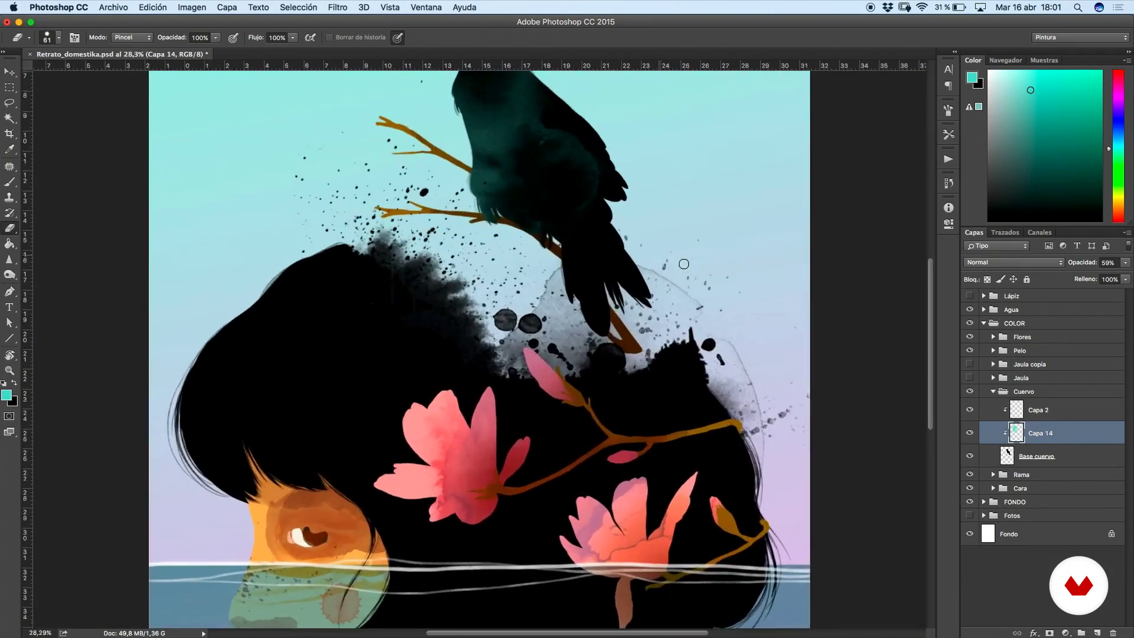
{"action": "left_click", "coordinate": [982, 402]}
{"action": "key", "text": "super+alt+shift+n"}
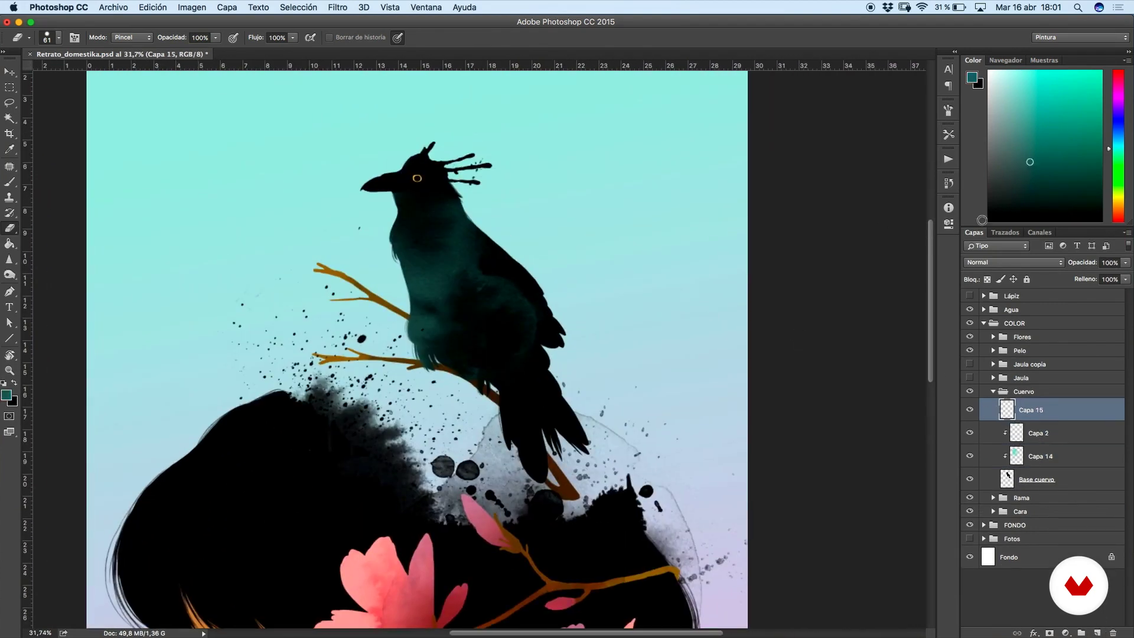
- Stamp a black diagonal ink splash across the raven with the 2362 px brush
{"action": "key", "text": "d"}
{"action": "key", "text": "b"}
{"action": "right_click", "coordinate": [717, 428]}
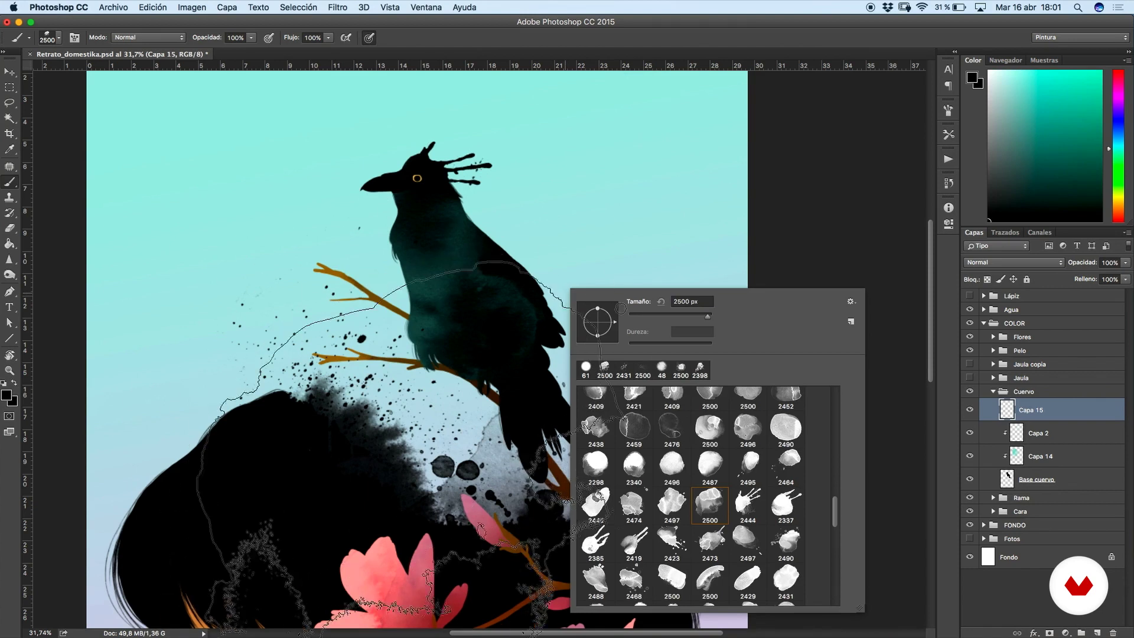
{"action": "scroll", "coordinate": [670, 461], "scroll_direction": "up", "scroll_amount": 1}
{"action": "scroll", "coordinate": [670, 460], "scroll_direction": "up", "scroll_amount": 3}
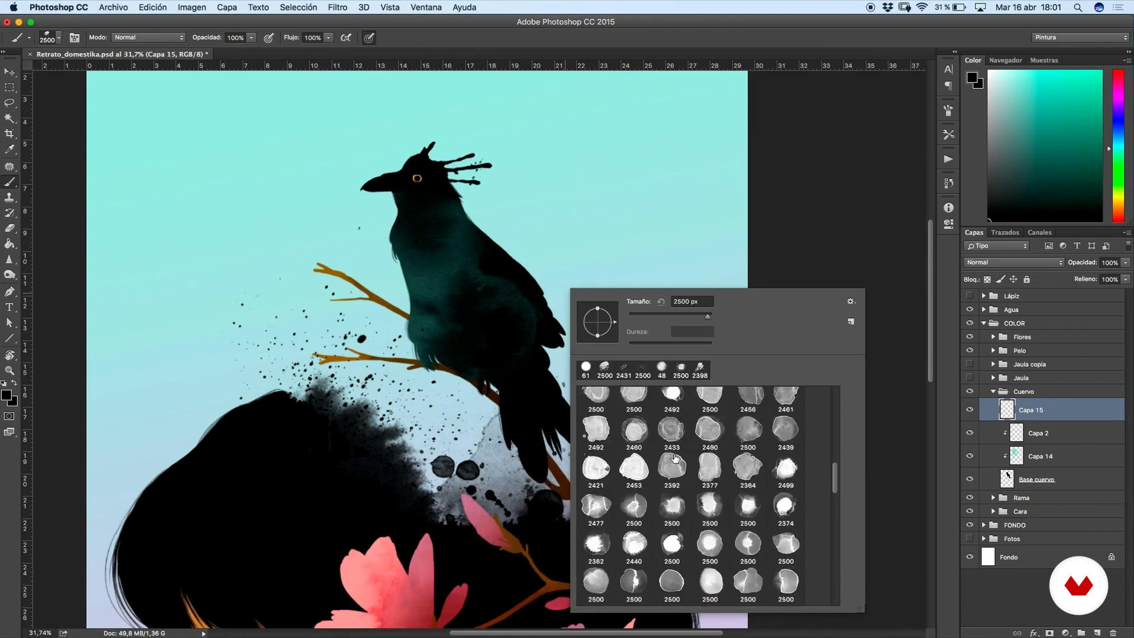
{"action": "scroll", "coordinate": [709, 495], "scroll_direction": "up", "scroll_amount": 5}
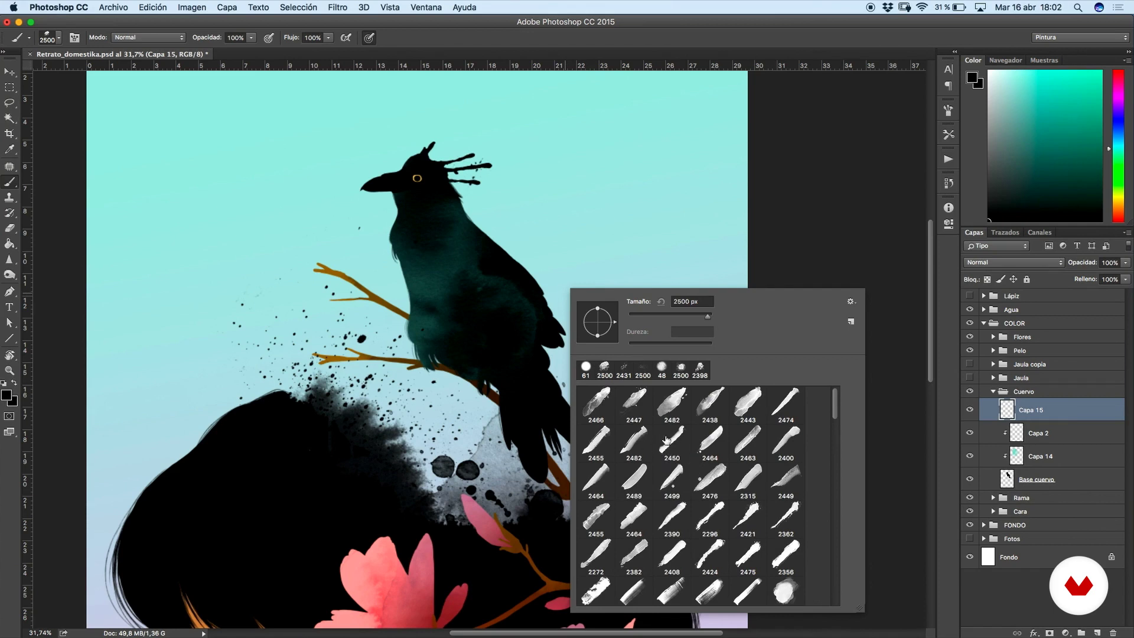
{"action": "left_click", "coordinate": [786, 518]}
{"action": "left_click", "coordinate": [527, 259]}
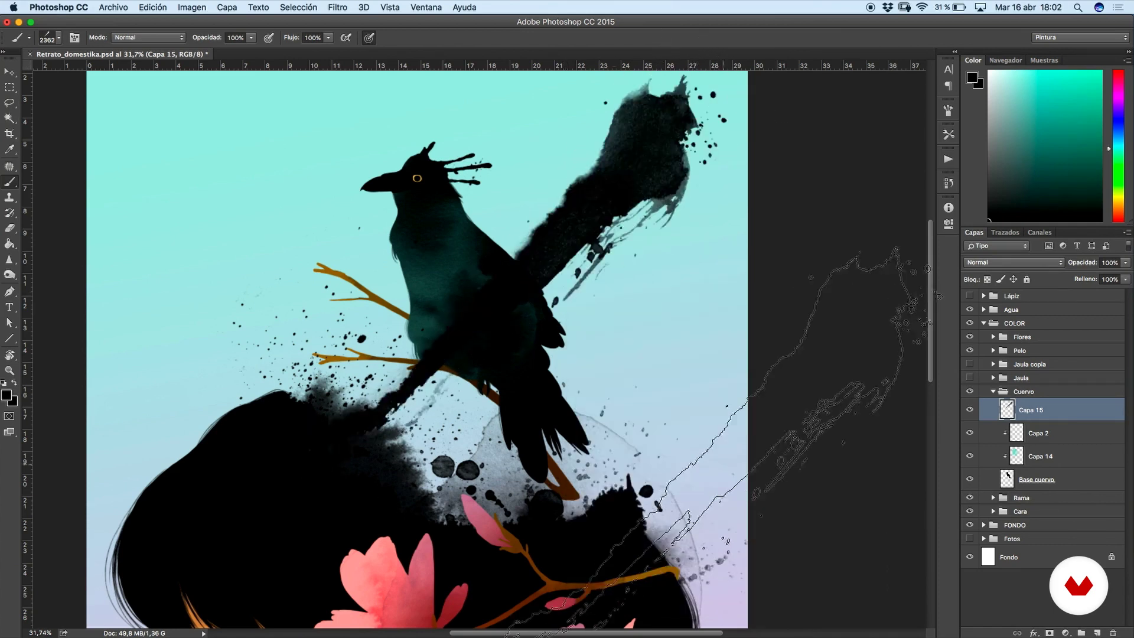
- Duplicate the ink splash layer and remove the original, keeping only Capa 15 copia
{"action": "key", "text": "super+j"}
{"action": "left_click", "coordinate": [1046, 433]}
{"action": "key", "text": "Delete"}
- Shrink the ink splash, rotate it about -77° and move it up onto the raven's back
{"action": "key", "text": "ctrl+t"}
{"action": "left_click_drag", "start_coordinate": [761, 192], "coordinate": [501, 181]}
{"action": "left_click_drag", "start_coordinate": [444, 77], "coordinate": [503, 281]}
{"action": "left_click_drag", "start_coordinate": [590, 307], "coordinate": [552, 302]}
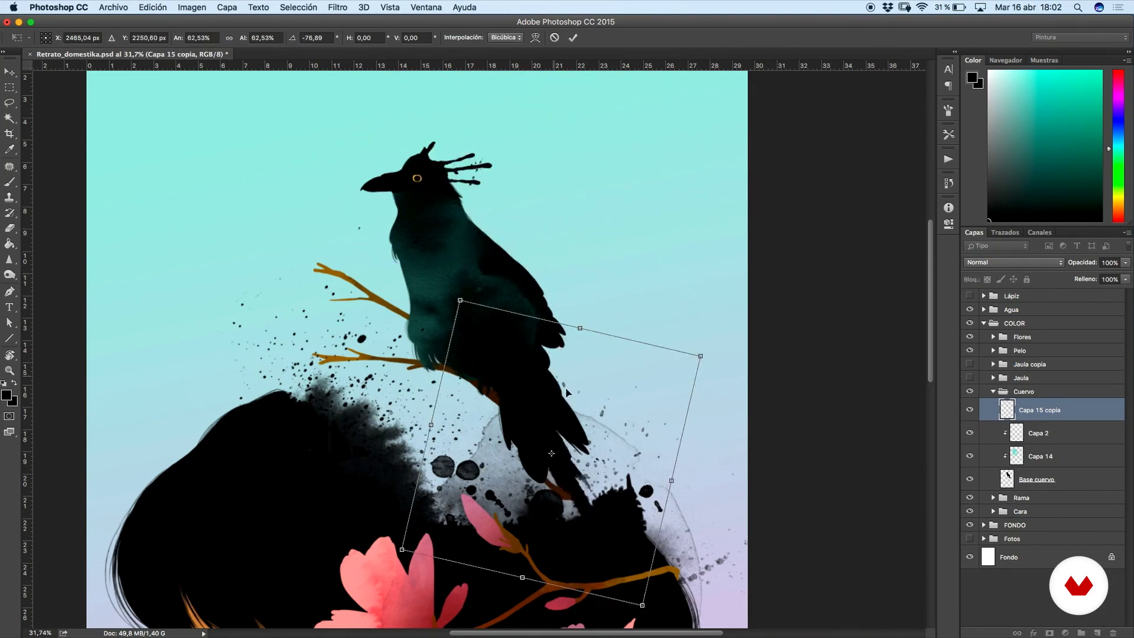
{"action": "left_click_drag", "start_coordinate": [565, 387], "coordinate": [541, 242]}
{"action": "left_click_drag", "start_coordinate": [639, 197], "coordinate": [605, 170]}
{"action": "key", "text": "Return"}
- Refine the splash's rotation and placement in two further transforms so it follows the raven's back and tail
{"action": "key", "text": "super+t"}
{"action": "left_click_drag", "start_coordinate": [671, 296], "coordinate": [659, 167]}
{"action": "key", "text": "Return"}
{"action": "key", "text": "super+t"}
{"action": "mouse_move", "coordinate": [701, 306]}
{"action": "left_mouse_down"}
{"action": "mouse_move", "coordinate": [569, 307]}
{"action": "mouse_move", "coordinate": [567, 278]}
{"action": "mouse_move", "coordinate": [615, 228]}
{"action": "mouse_move", "coordinate": [586, 203]}
{"action": "left_mouse_up"}
{"action": "key", "text": "Return"}
- Move the Capa 15 copia splash layer directly beneath Base cuervo
{"action": "key", "text": "b"}
{"action": "left_click_drag", "start_coordinate": [1040, 410], "coordinate": [1030, 490]}
{"action": "scroll", "coordinate": [651, 372], "scroll_direction": "down", "scroll_amount": 1}
{"action": "scroll", "coordinate": [651, 377], "scroll_direction": "down", "scroll_amount": 4}
{"action": "scroll", "coordinate": [656, 366], "scroll_direction": "up", "scroll_amount": 3}
- Make the Jaula copia and Lápiz groups visible again
{"action": "left_click", "coordinate": [970, 364]}
{"action": "scroll", "coordinate": [797, 415], "scroll_direction": "down", "scroll_amount": 3}
{"action": "scroll", "coordinate": [793, 409], "scroll_direction": "up", "scroll_amount": 3}
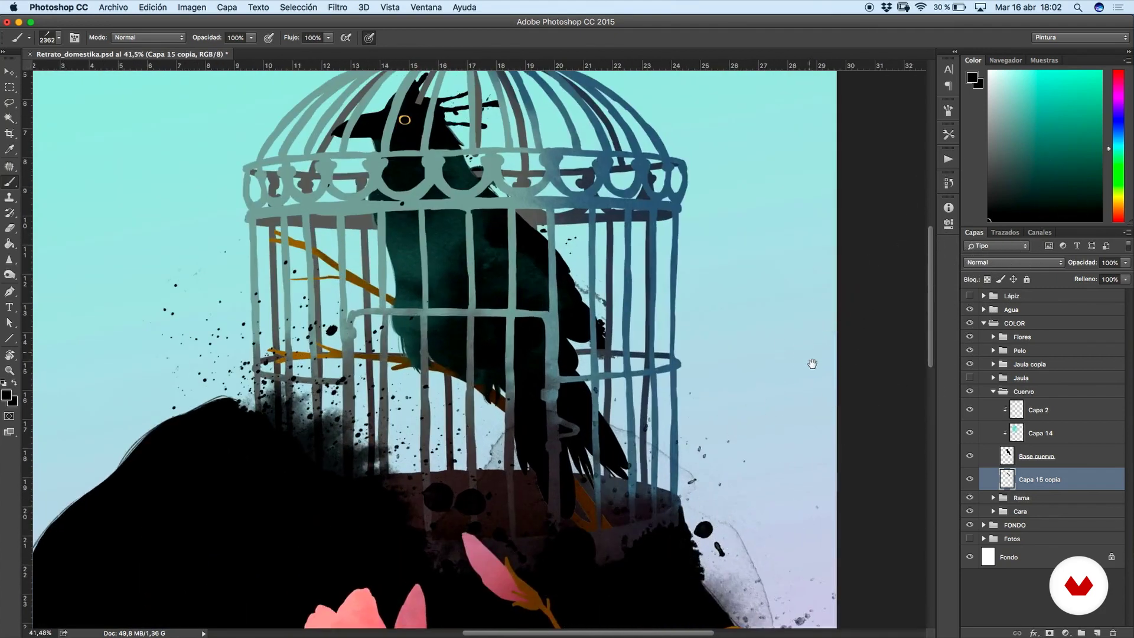
{"action": "scroll", "coordinate": [768, 390], "scroll_direction": "down", "scroll_amount": 1}
{"action": "scroll", "coordinate": [741, 413], "scroll_direction": "down", "scroll_amount": 4}
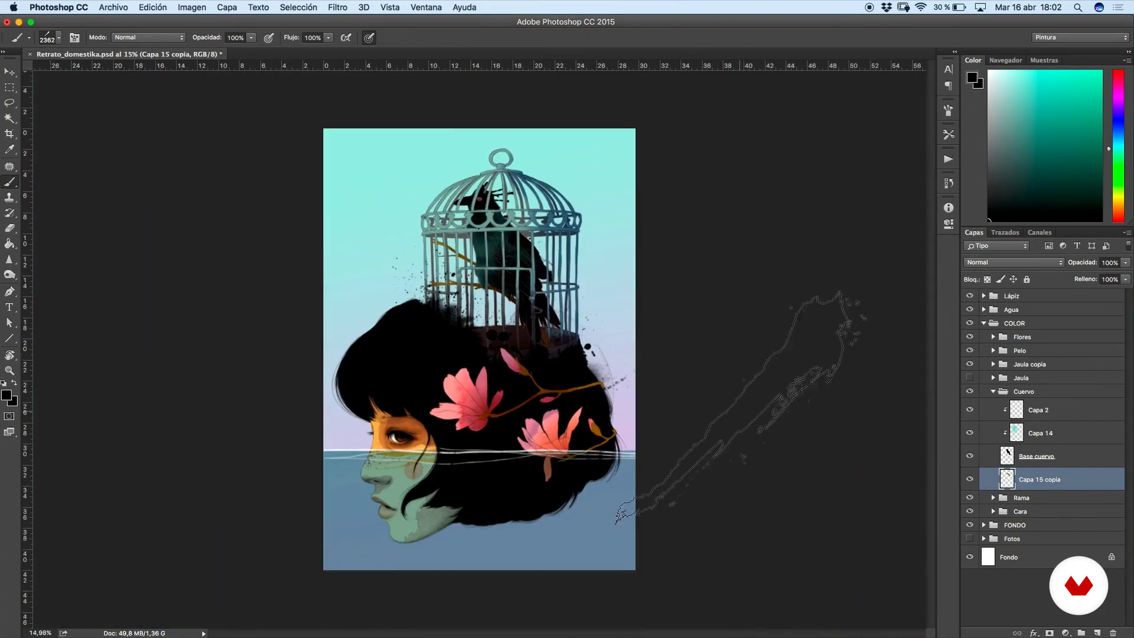
{"action": "scroll", "coordinate": [739, 387], "scroll_direction": "up", "scroll_amount": 1}
{"action": "scroll", "coordinate": [738, 387], "scroll_direction": "down", "scroll_amount": 1}
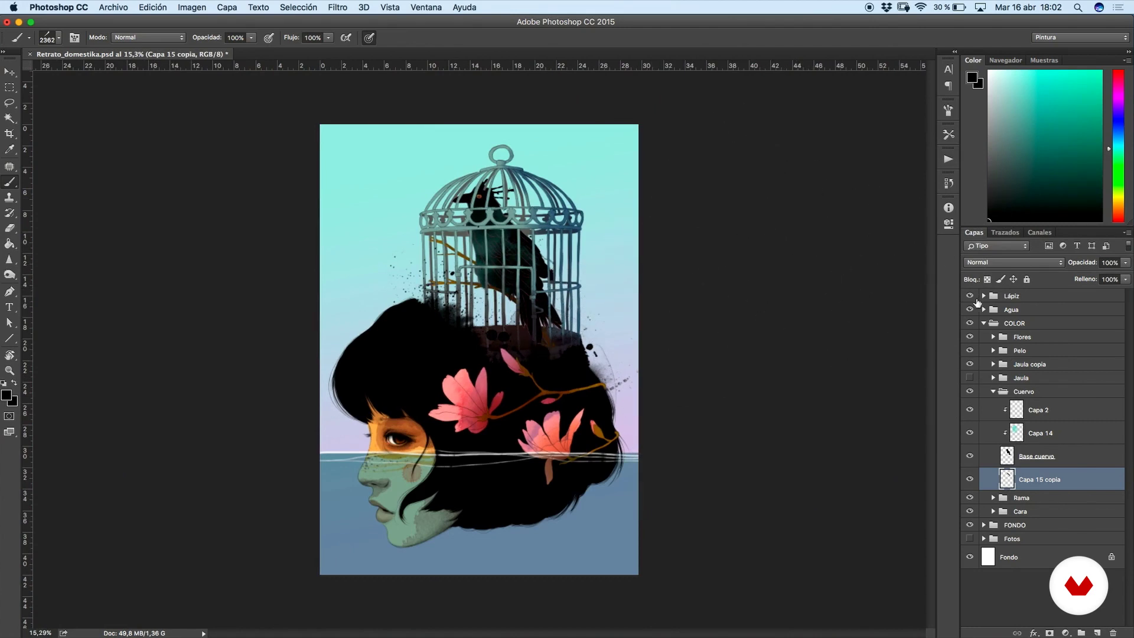
- Collapse the COLOR group, expand FONDO and add a new layer directly above Base
{"action": "left_click", "coordinate": [994, 393]}
{"action": "left_click", "coordinate": [983, 323]}
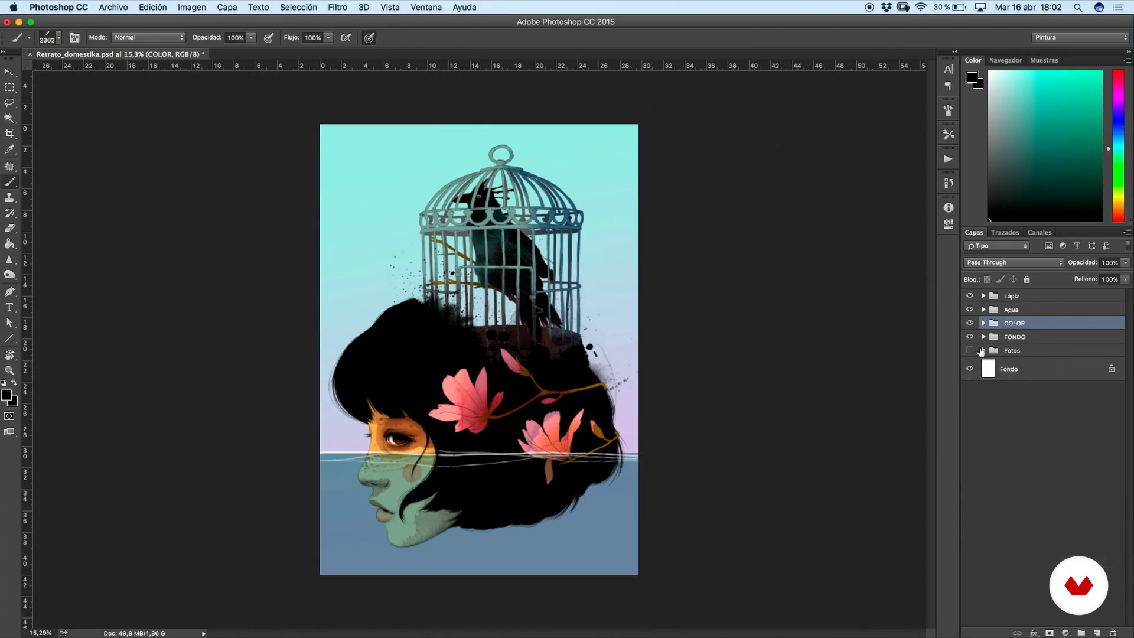
{"action": "left_click", "coordinate": [984, 337]}
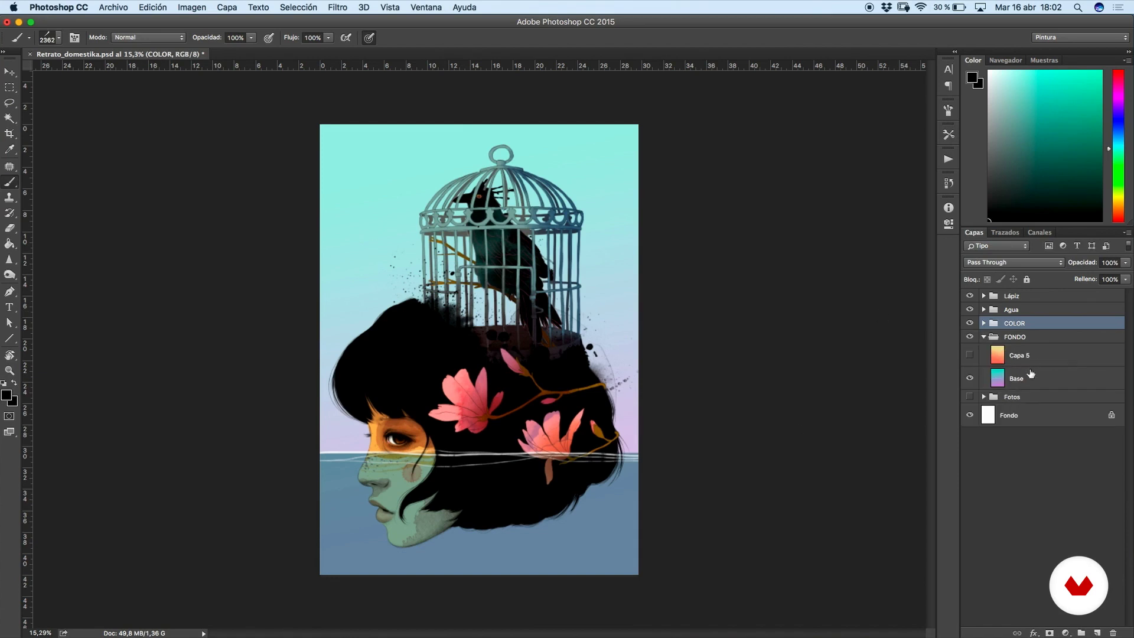
{"action": "key", "text": "super+0"}
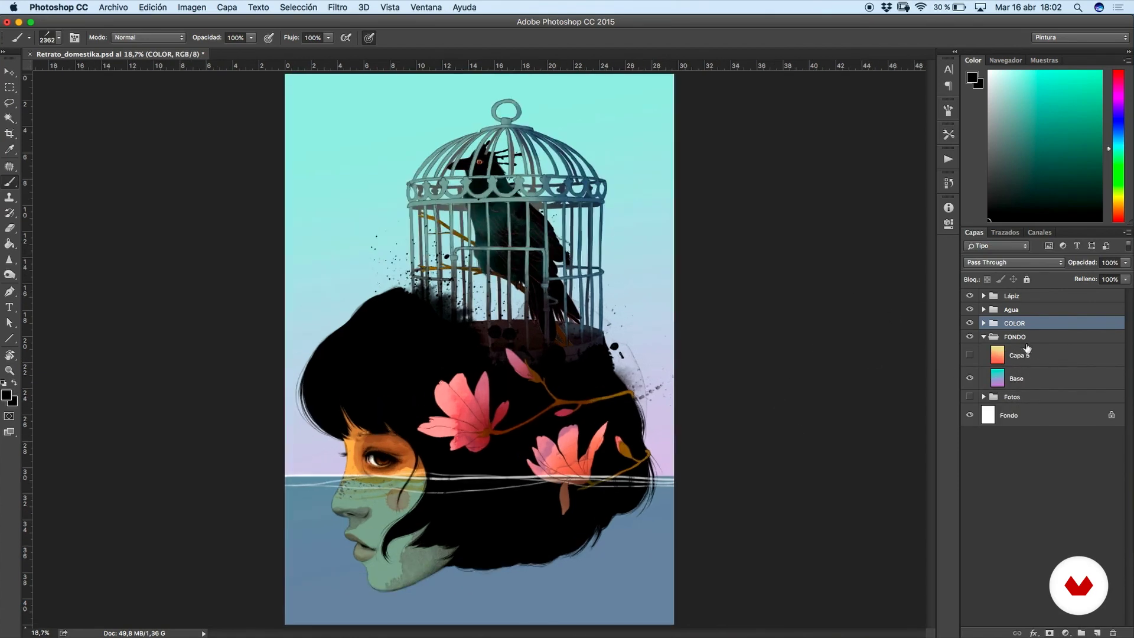
{"action": "left_click", "coordinate": [1022, 380]}
{"action": "left_click", "coordinate": [1097, 633]}
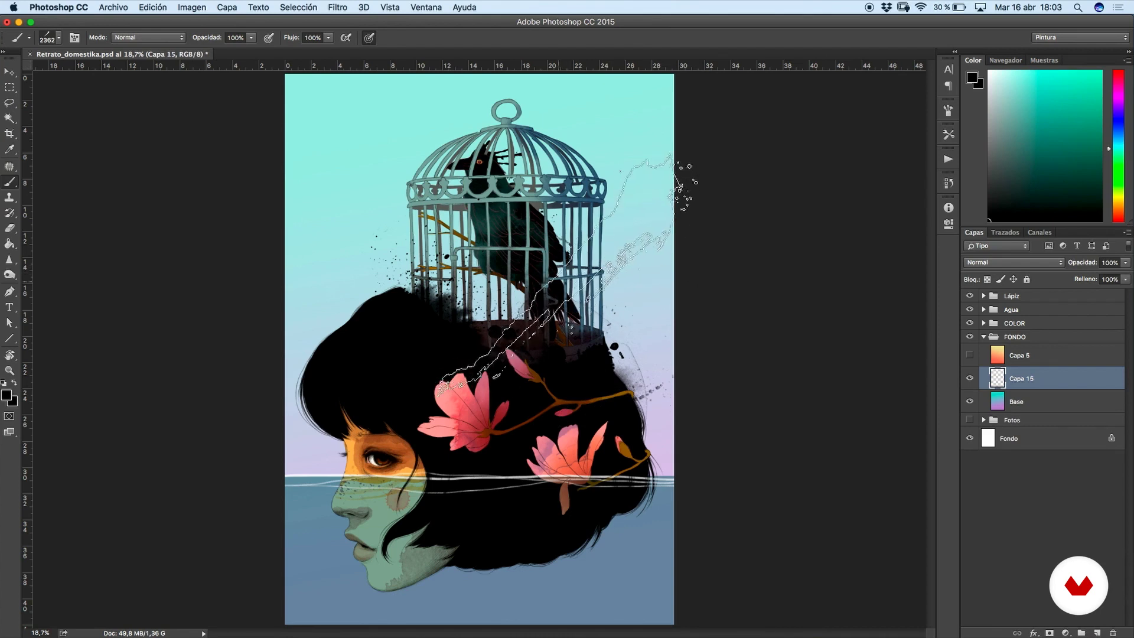
- Stamp a bright green watercolour stain behind the cage with a 2500 px brush and set its layer to Multiplicar
{"action": "right_click", "coordinate": [688, 251]}
{"action": "scroll", "coordinate": [850, 398], "scroll_direction": "down", "scroll_amount": 5}
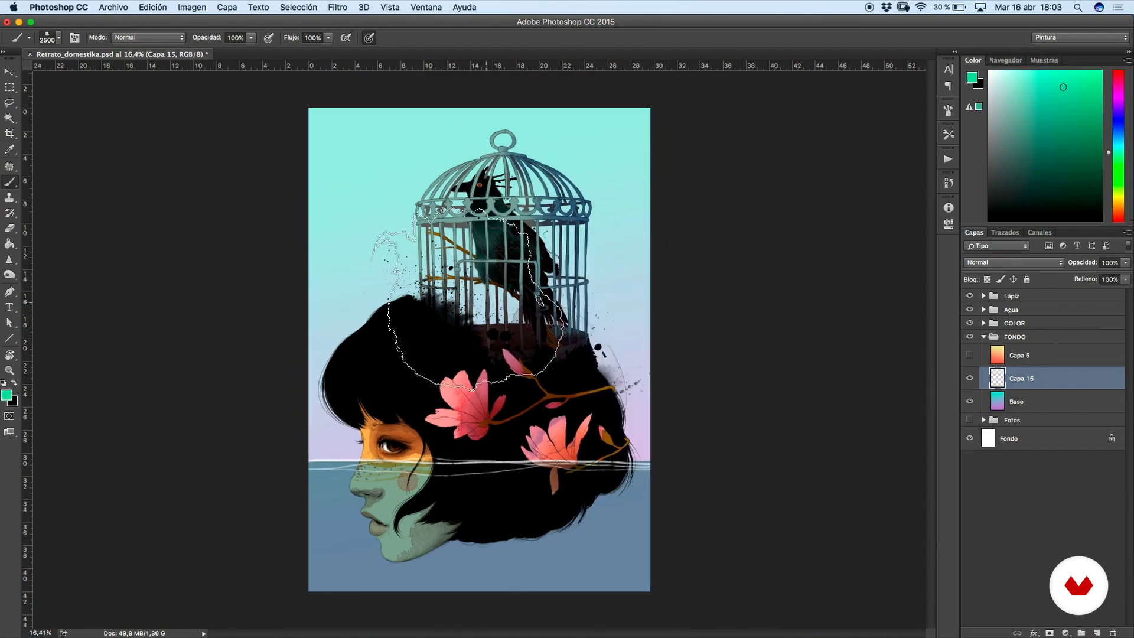
{"action": "left_click", "coordinate": [469, 296]}
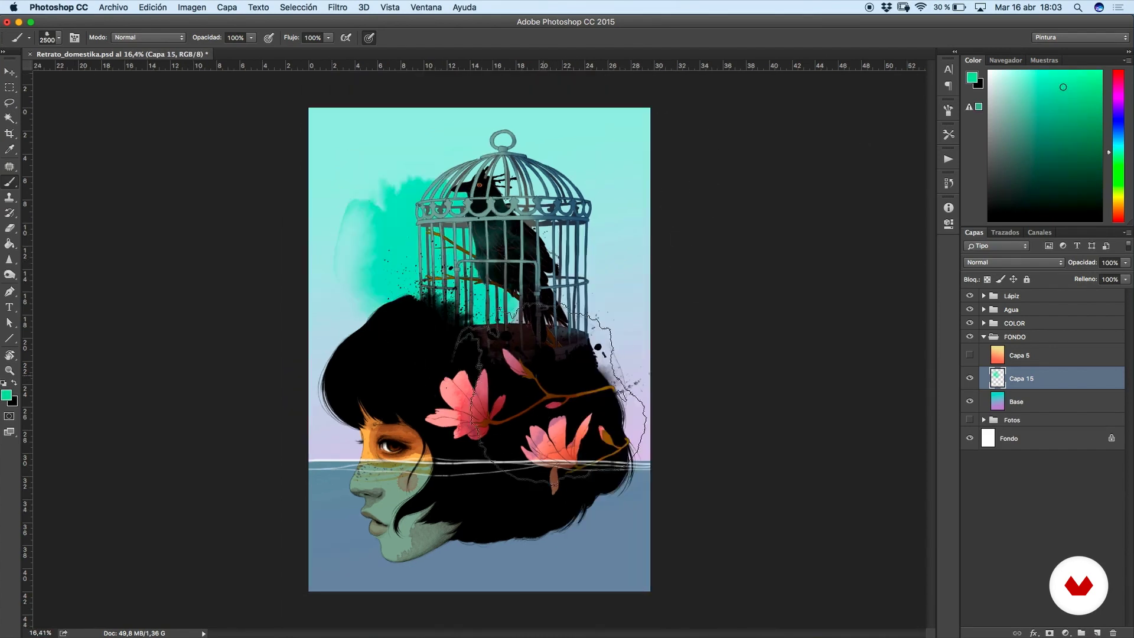
{"action": "left_click", "coordinate": [990, 265]}
{"action": "left_click", "coordinate": [989, 297]}
- Scale the green stain to about 235%, rotate it about 148° across the sky and set its opacity to 80%
{"action": "key", "text": "super+t"}
{"action": "mouse_move", "coordinate": [570, 127]}
{"action": "left_mouse_down"}
{"action": "mouse_move", "coordinate": [612, 320]}
{"action": "mouse_move", "coordinate": [651, 337]}
{"action": "mouse_move", "coordinate": [550, 322]}
{"action": "left_mouse_up"}
{"action": "left_click_drag", "start_coordinate": [462, 390], "coordinate": [750, 236]}
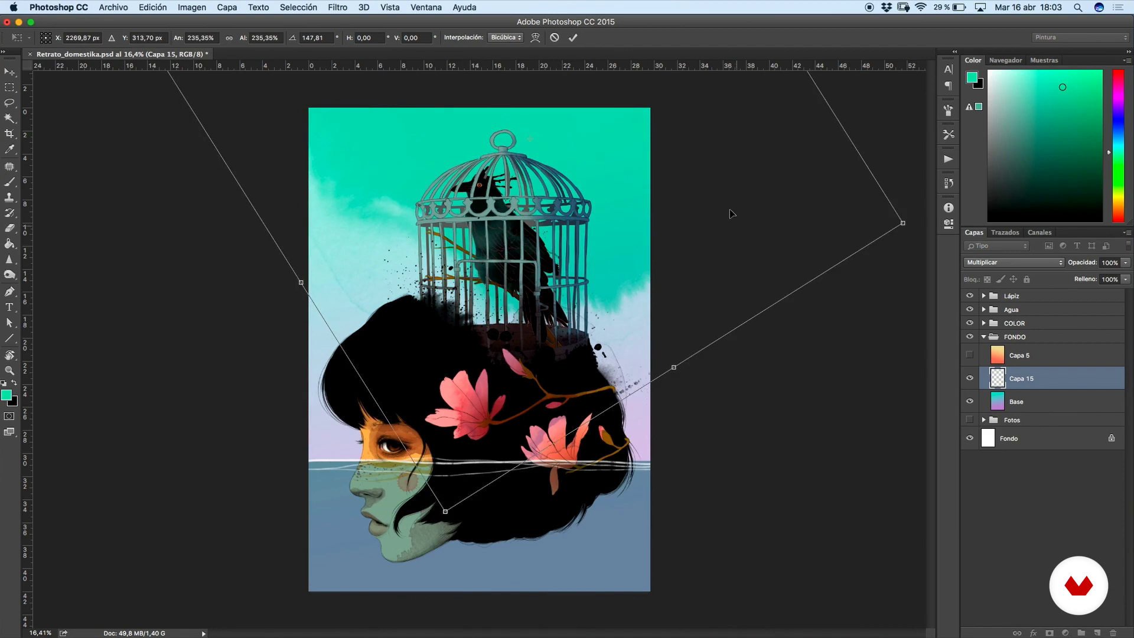
{"action": "key", "text": "Return"}
{"action": "left_click_drag", "start_coordinate": [1126, 263], "coordinate": [1115, 275]}
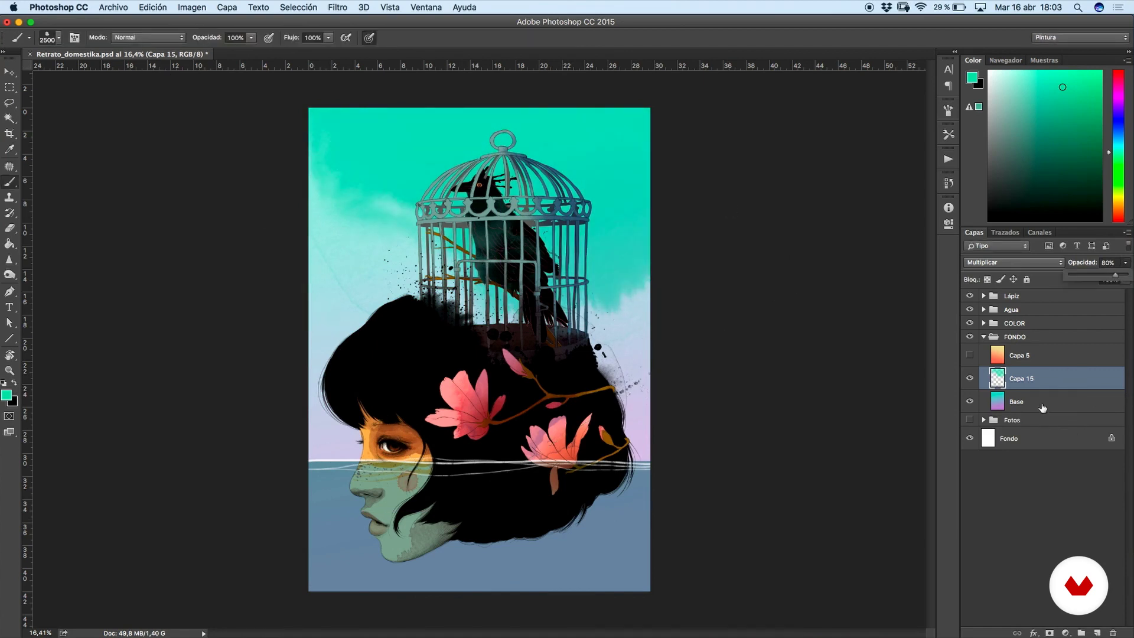
- Hide the Base gradient and add a new layer above the green stain in the FONDO group
{"action": "left_click", "coordinate": [970, 402]}
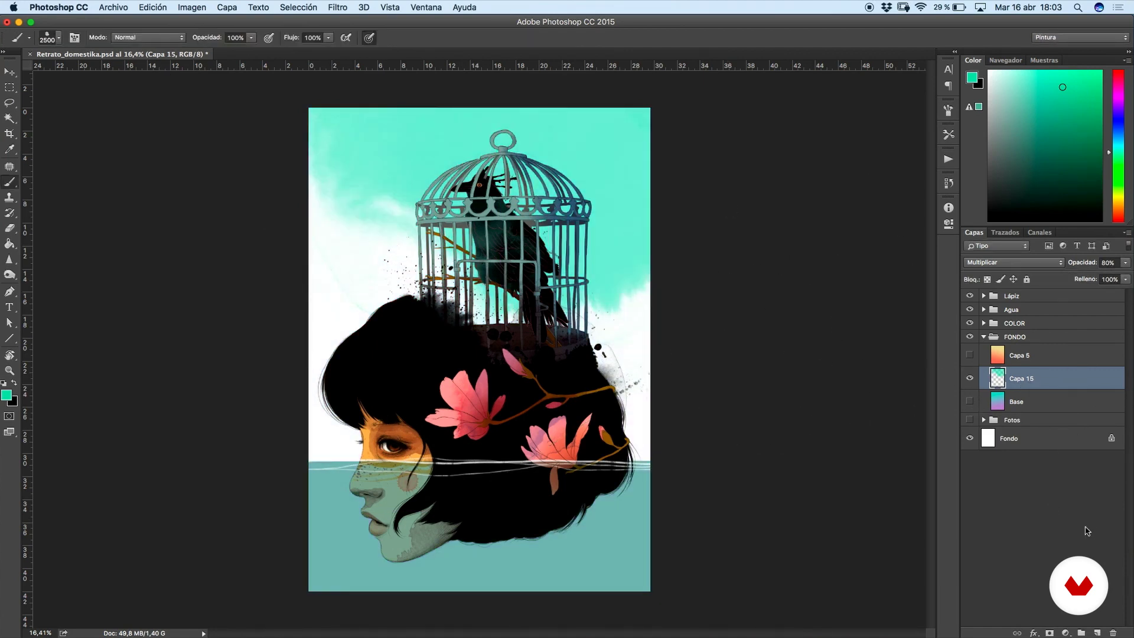
{"action": "left_click", "coordinate": [1099, 633]}
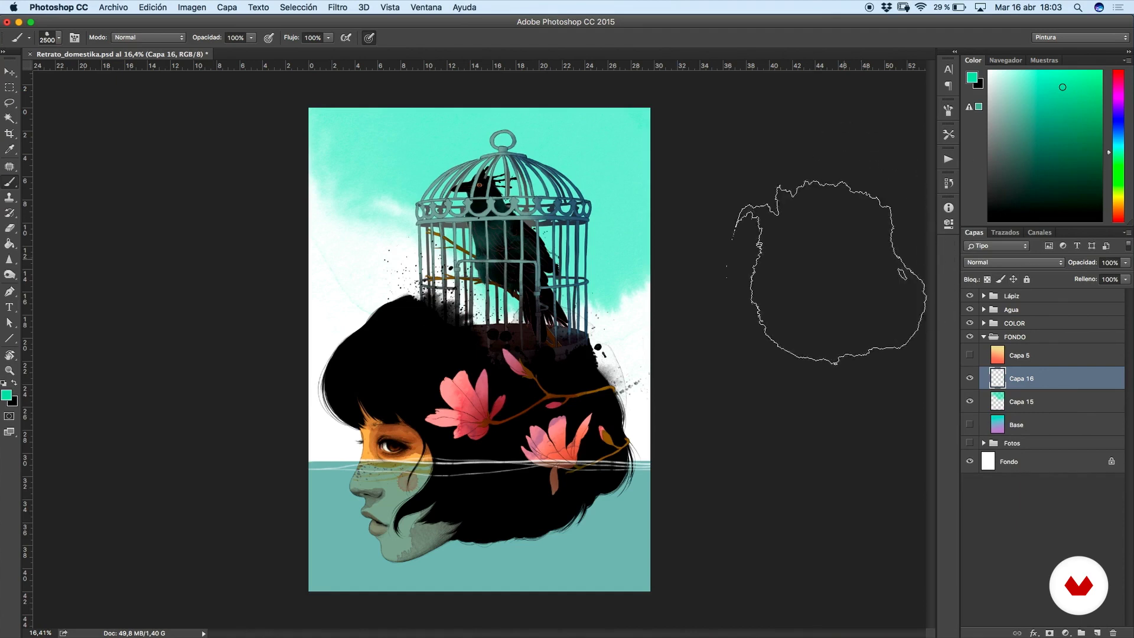
{"action": "scroll", "coordinate": [628, 390], "scroll_direction": "down", "scroll_amount": 1}
{"action": "scroll", "coordinate": [605, 398], "scroll_direction": "up", "scroll_amount": 1}
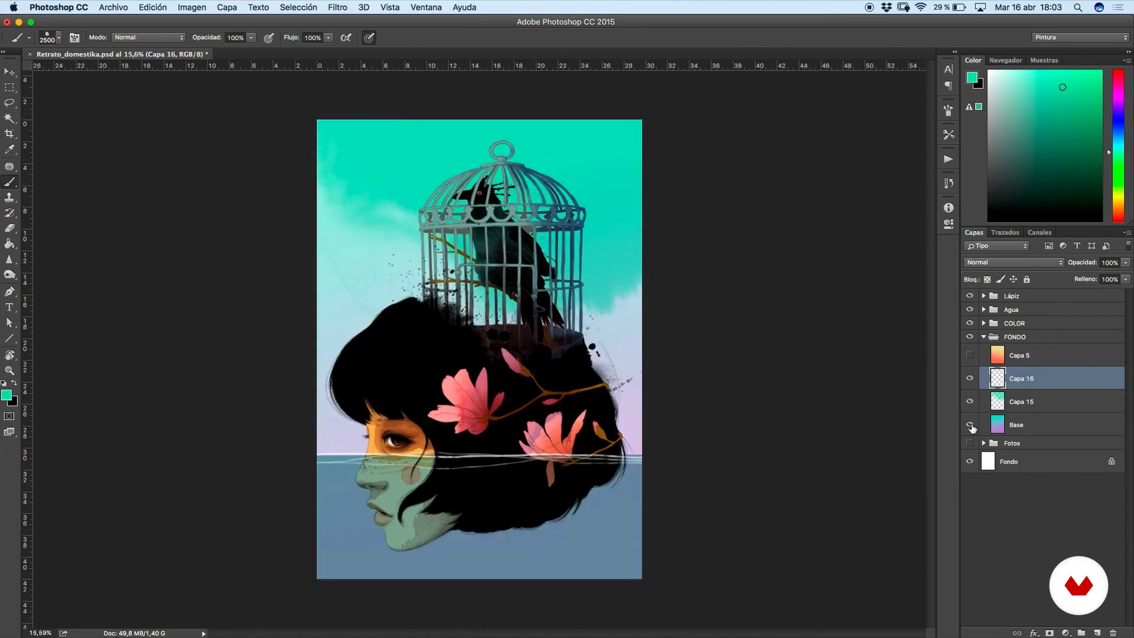
- Name the stain layers Mncha 1 and Mancha 2, and place a lilac 2416 px stain over the upper sky on Mancha 2
{"action": "left_click", "coordinate": [970, 355]}
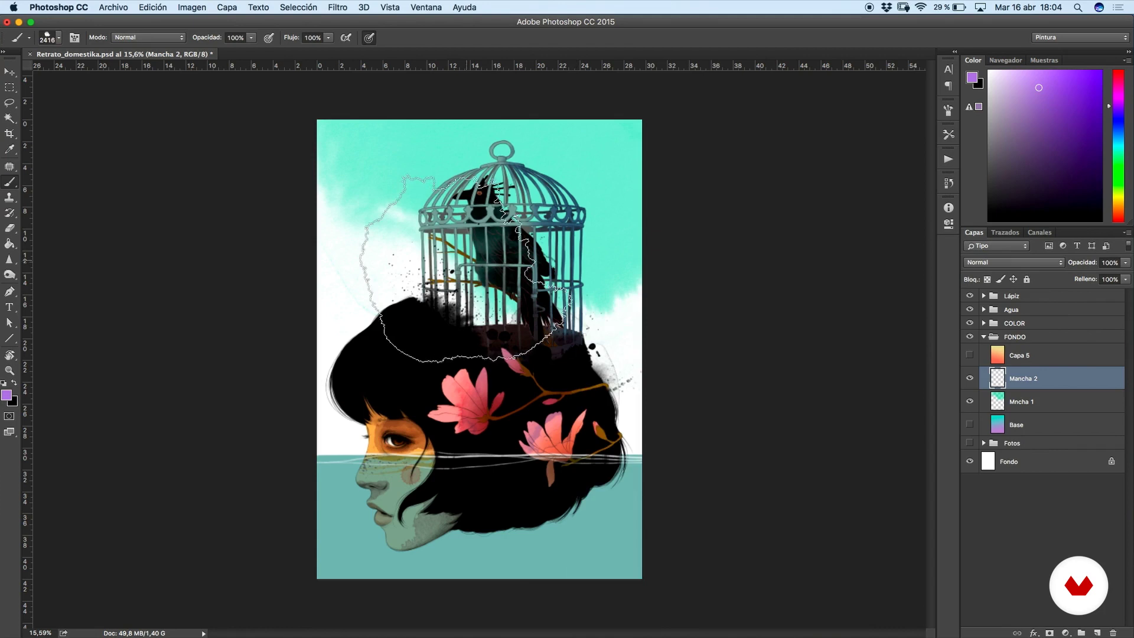
{"action": "left_click_drag", "start_coordinate": [560, 177], "coordinate": [626, 136]}
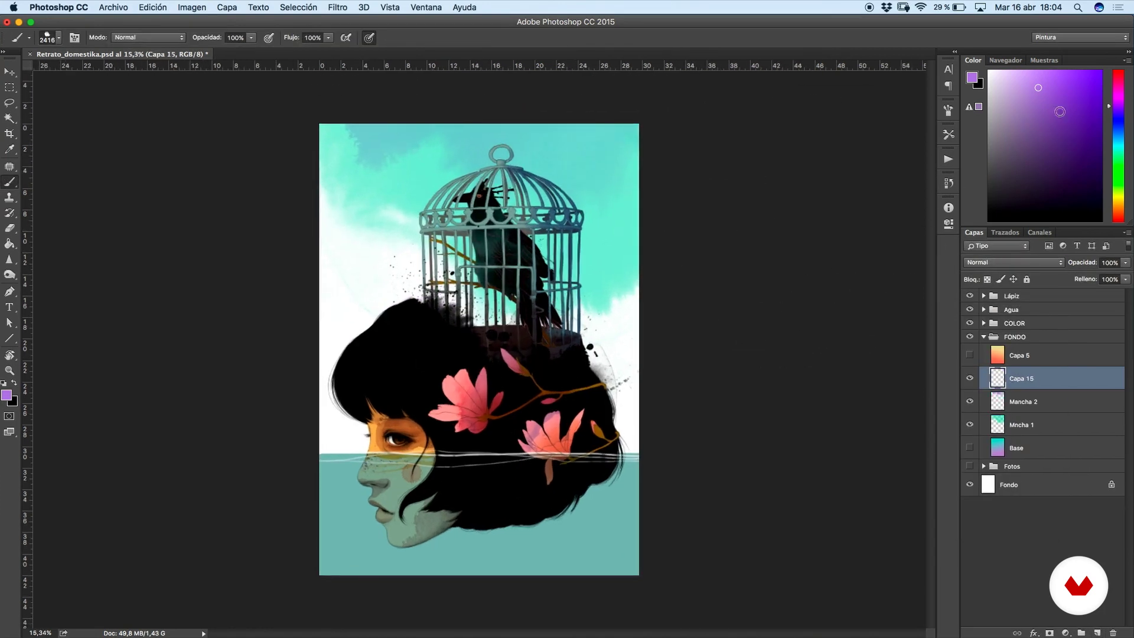
- Stamp a dark purple stain on the layer above Mancha 2 with the 2068 px brush
{"action": "left_click", "coordinate": [1066, 124]}
{"action": "right_click", "coordinate": [501, 314]}
{"action": "left_click", "coordinate": [640, 546]}
{"action": "left_click", "coordinate": [579, 319]}
- Scale the dark purple stain to about 202%, rotate it about -58° and place it in the sky's upper right corner
{"action": "key", "text": "super+t"}
{"action": "left_click_drag", "start_coordinate": [696, 207], "coordinate": [786, 334]}
{"action": "left_click_drag", "start_coordinate": [789, 331], "coordinate": [789, 203]}
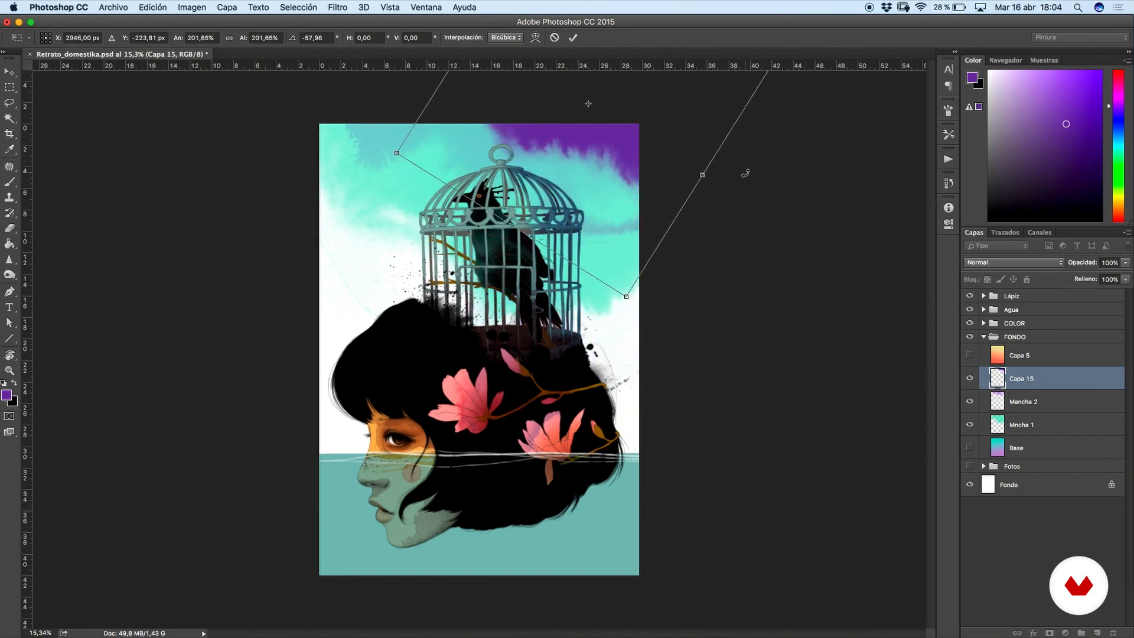
{"action": "key", "text": "Return"}
- Set the dark purple stain layer to Multiplicar at 37% opacity
{"action": "left_click", "coordinate": [1014, 262]}
{"action": "left_click", "coordinate": [992, 298]}
{"action": "left_click_drag", "start_coordinate": [1126, 262], "coordinate": [1091, 277]}
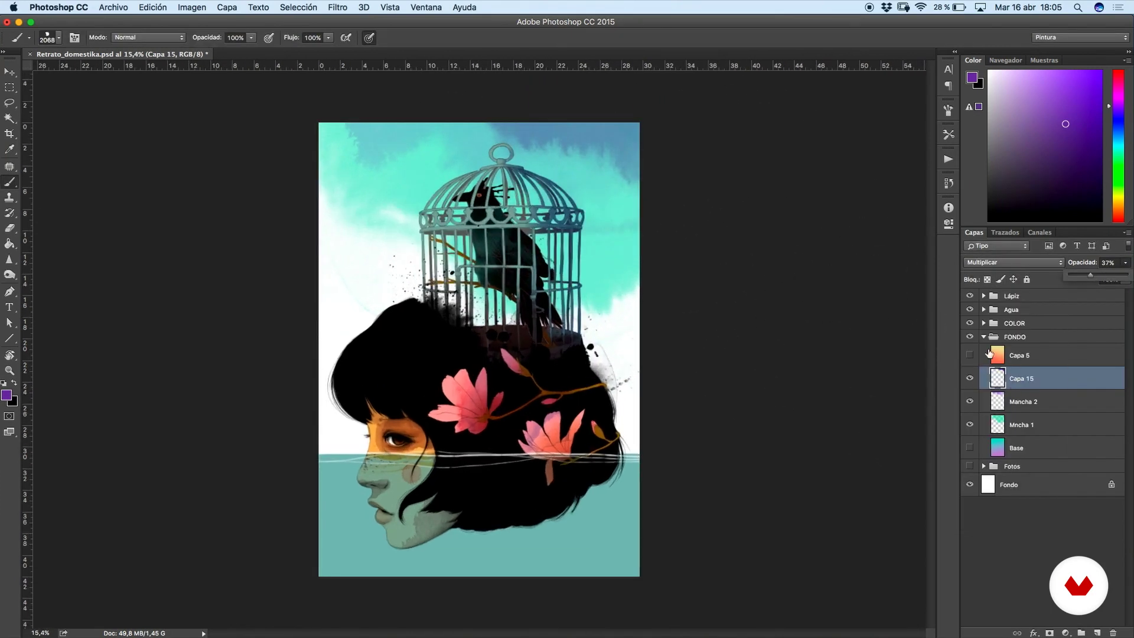
- Collapse FONDO, expand the Agua group and rename its Capa 6 layer as Línea blanca
{"action": "left_click", "coordinate": [1015, 337]}
{"action": "left_click", "coordinate": [983, 337]}
{"action": "left_click", "coordinate": [984, 309]}
{"action": "left_click", "coordinate": [1017, 325]}
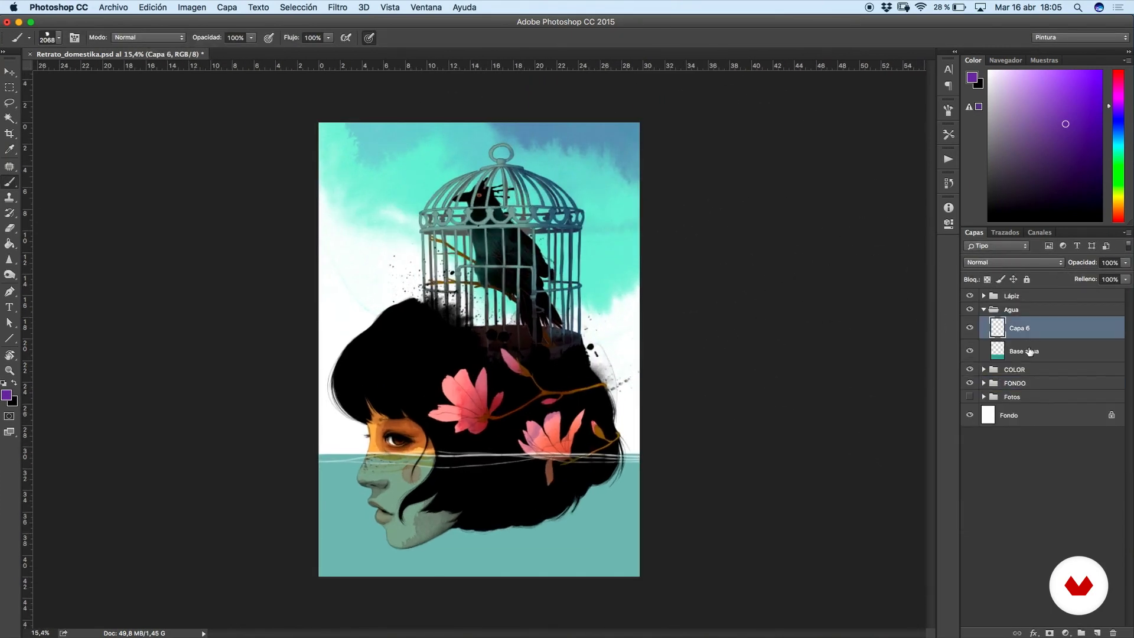
{"action": "left_click", "coordinate": [1004, 344]}
{"action": "left_click", "coordinate": [970, 352]}
{"action": "left_click", "coordinate": [971, 353]}
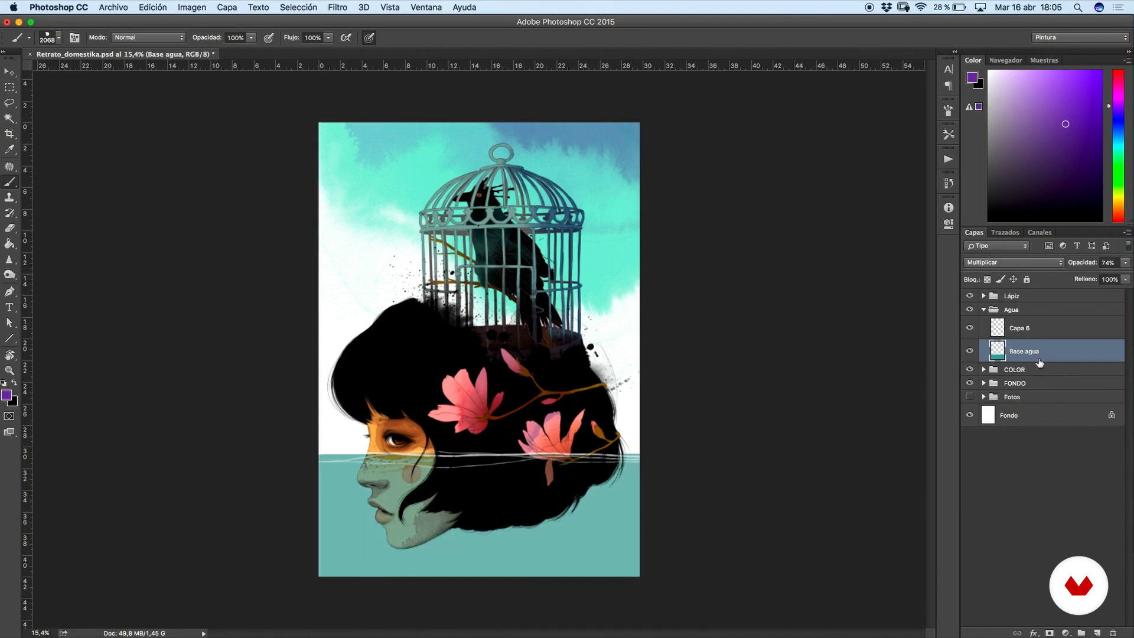
{"action": "double_click", "coordinate": [1018, 328]}
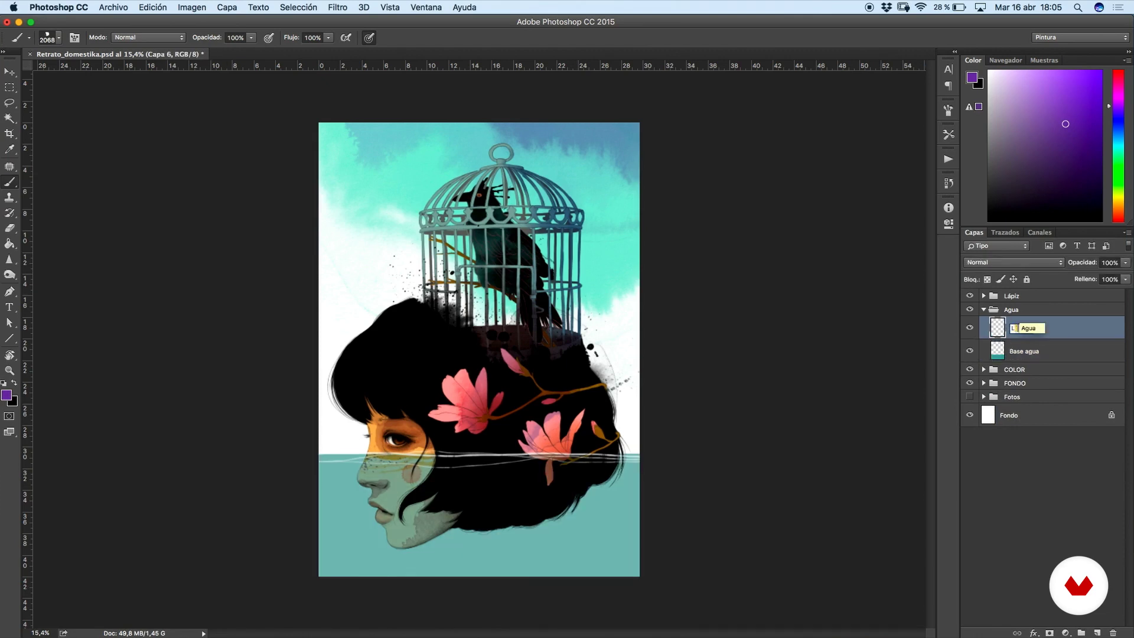
- Add a layer clipped to Base agua and stamp a dark purple stain on it with the 2068 px brush
{"action": "left_click", "coordinate": [1097, 632], "text": "ctrl"}
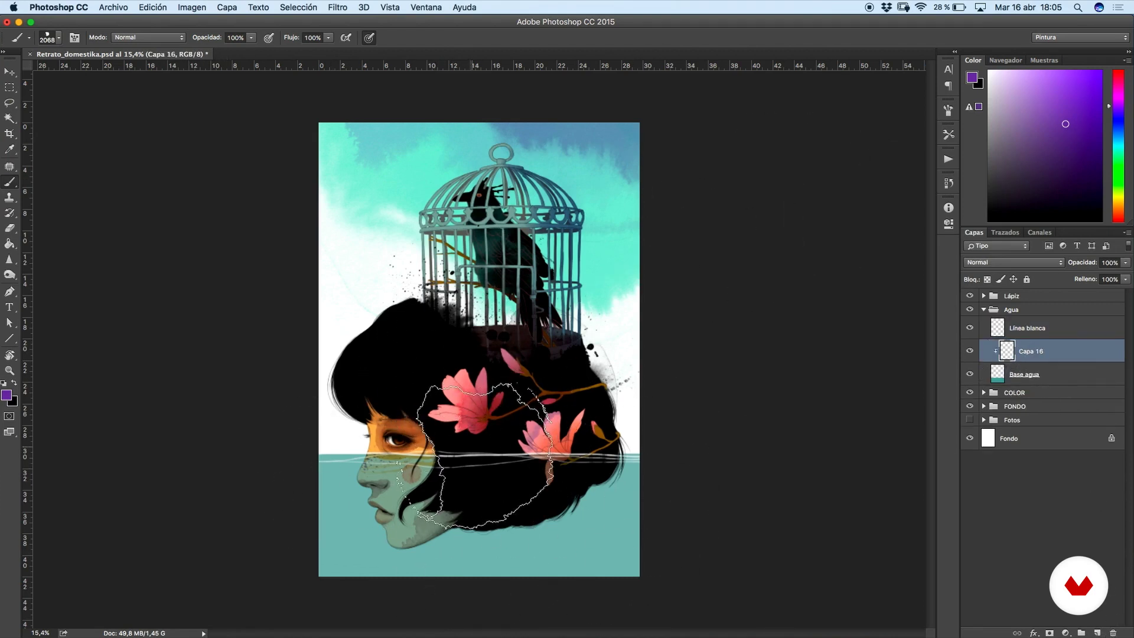
{"action": "left_click", "coordinate": [472, 447]}
- Rotate and enlarge the purple water stain and position it over the lower right part of the water
{"action": "key", "text": "super+t"}
{"action": "left_click_drag", "start_coordinate": [777, 326], "coordinate": [793, 511]}
{"action": "left_click_drag", "start_coordinate": [534, 469], "coordinate": [489, 577]}
{"action": "mouse_move", "coordinate": [549, 531]}
{"action": "left_mouse_down"}
{"action": "mouse_move", "coordinate": [774, 342]}
{"action": "mouse_move", "coordinate": [827, 439]}
{"action": "left_mouse_up"}
{"action": "mouse_move", "coordinate": [656, 477]}
{"action": "left_mouse_down"}
{"action": "mouse_move", "coordinate": [672, 564]}
{"action": "mouse_move", "coordinate": [770, 443]}
{"action": "mouse_move", "coordinate": [750, 430]}
{"action": "left_mouse_up"}
{"action": "key", "text": "Return"}
- Change the purple water stain's blend mode and lower its opacity so it tints the water
{"action": "left_click", "coordinate": [1013, 262]}
{"action": "left_click", "coordinate": [993, 308]}
{"action": "left_click_drag", "start_coordinate": [1126, 263], "coordinate": [1101, 281]}
- Add another clipped layer above Capa 16 and stamp a dark teal stain on it
{"action": "key", "text": "ctrl+alt+shift+n"}
{"action": "left_click_drag", "start_coordinate": [1118, 106], "coordinate": [1118, 151]}
{"action": "right_click", "coordinate": [537, 404]}
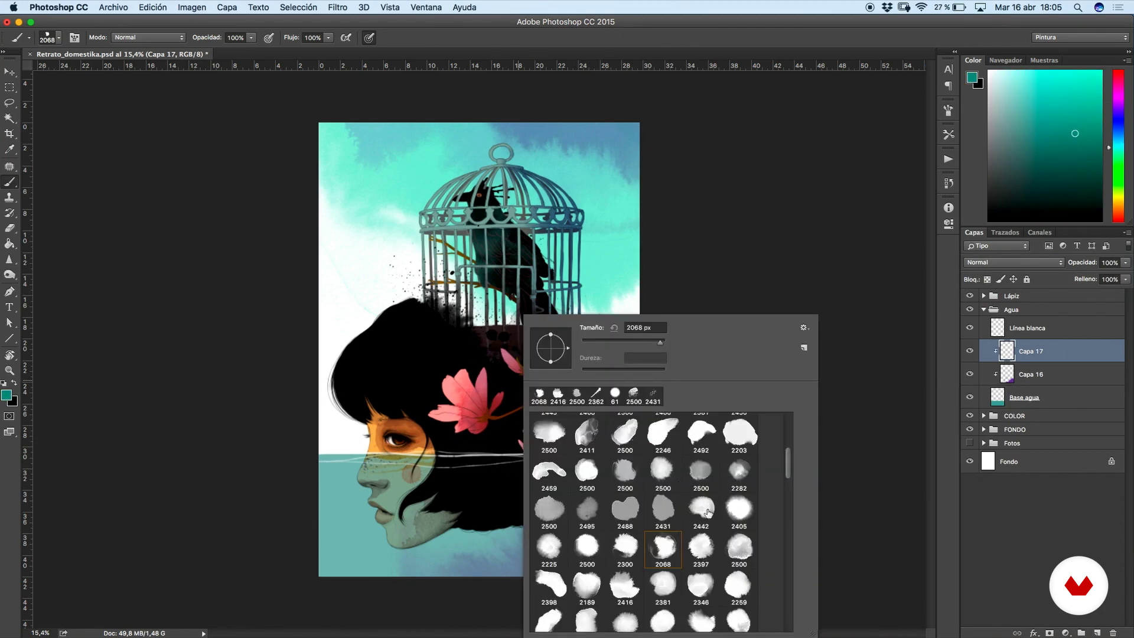
{"action": "left_click", "coordinate": [458, 444]}
- Rotate the teal stain about 140°, place it over the water around the face and set its layer to 79% opacity
{"action": "key", "text": "super+t"}
{"action": "mouse_move", "coordinate": [590, 413]}
{"action": "left_mouse_down"}
{"action": "mouse_move", "coordinate": [440, 508]}
{"action": "mouse_move", "coordinate": [393, 490]}
{"action": "left_mouse_up"}
{"action": "left_click_drag", "start_coordinate": [584, 433], "coordinate": [507, 447]}
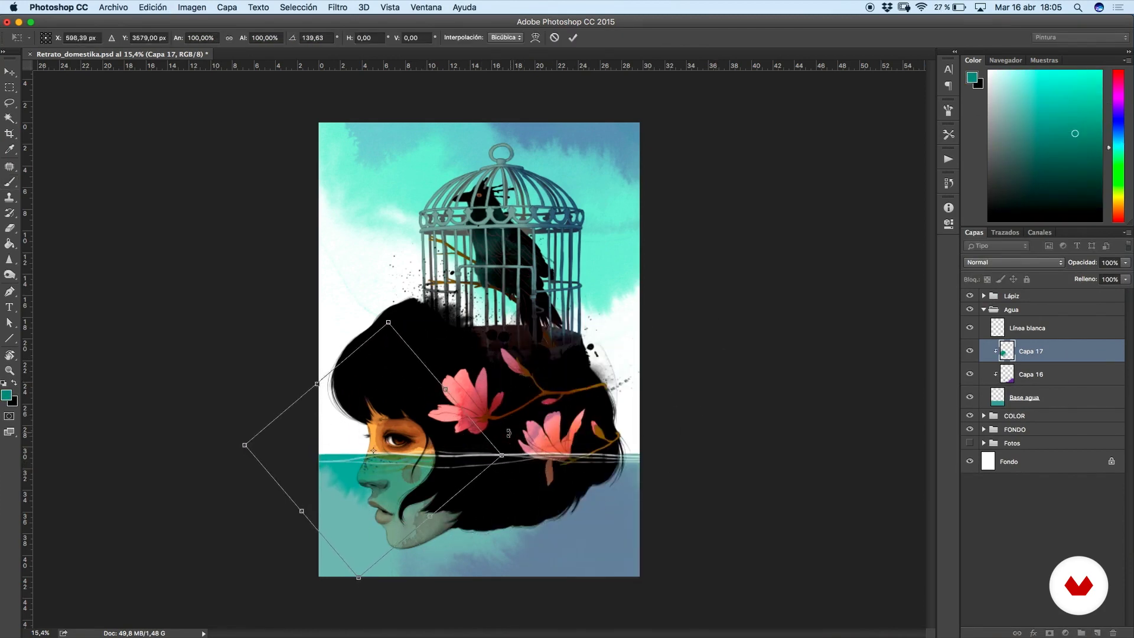
{"action": "key", "text": "Return"}
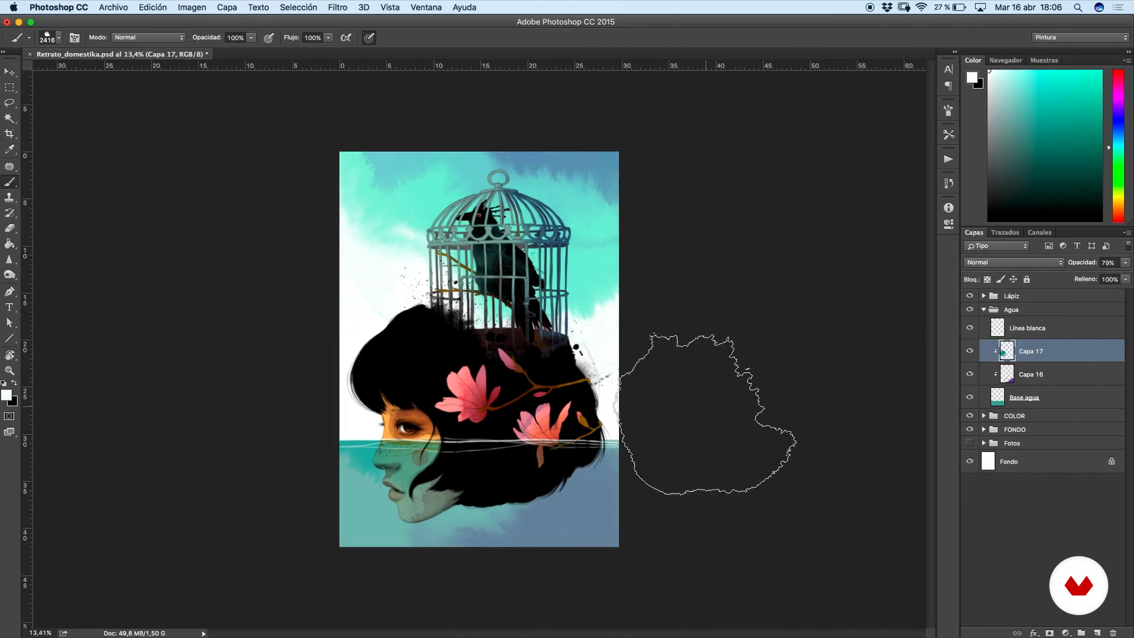
{"action": "scroll", "coordinate": [709, 414], "scroll_direction": "up", "scroll_amount": 3}
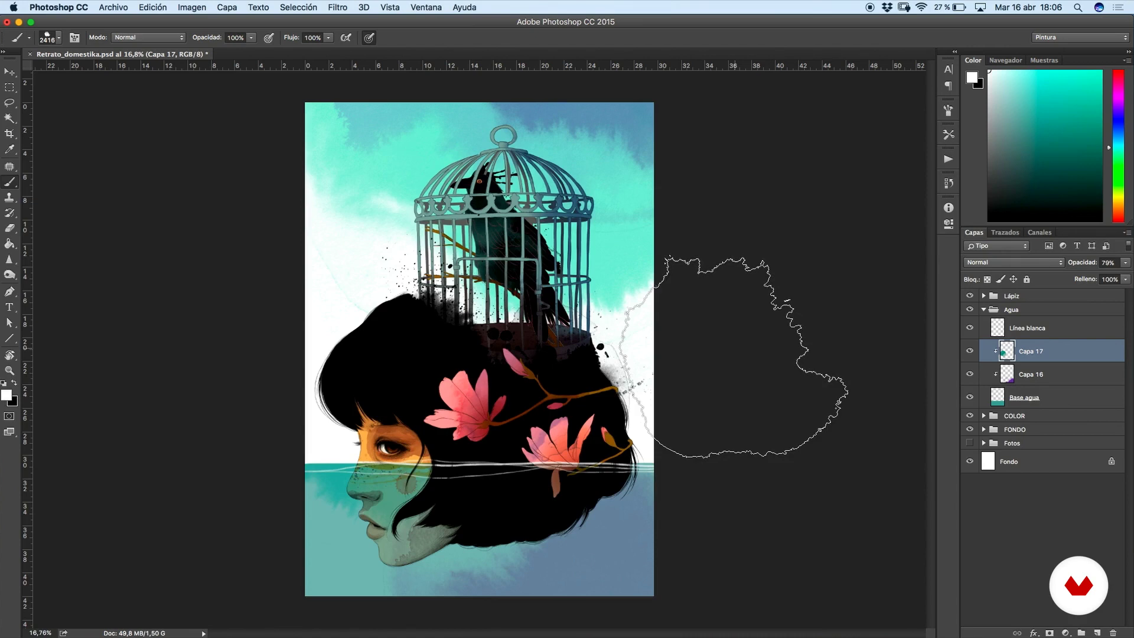
{"action": "scroll", "coordinate": [827, 225], "scroll_direction": "down", "scroll_amount": 2}
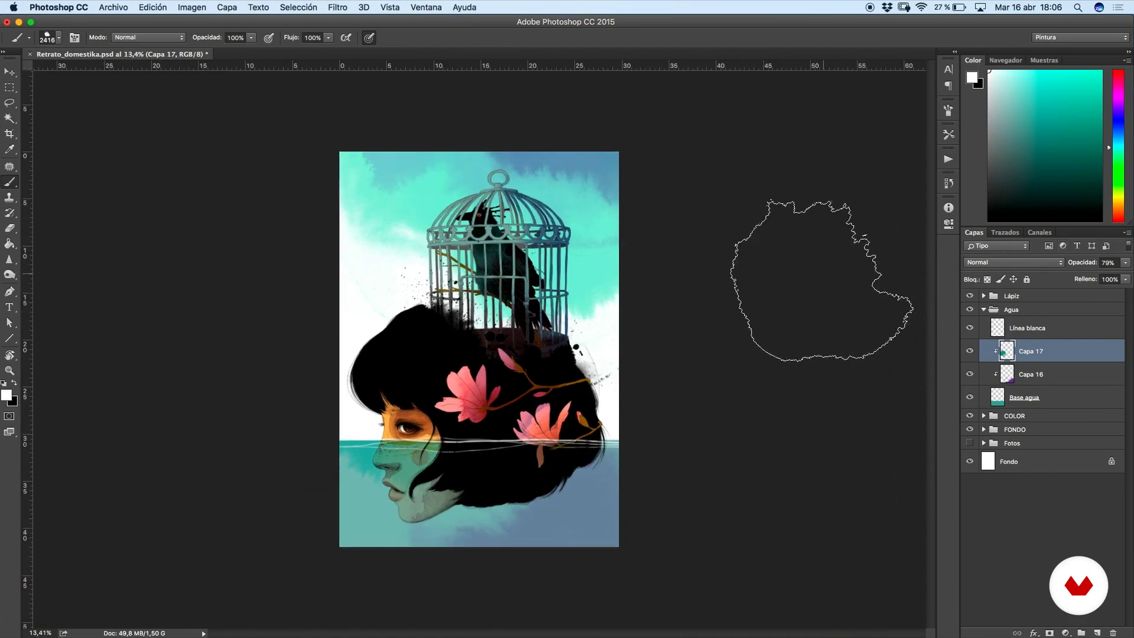
{"action": "scroll", "coordinate": [794, 280], "scroll_direction": "up", "scroll_amount": 2}
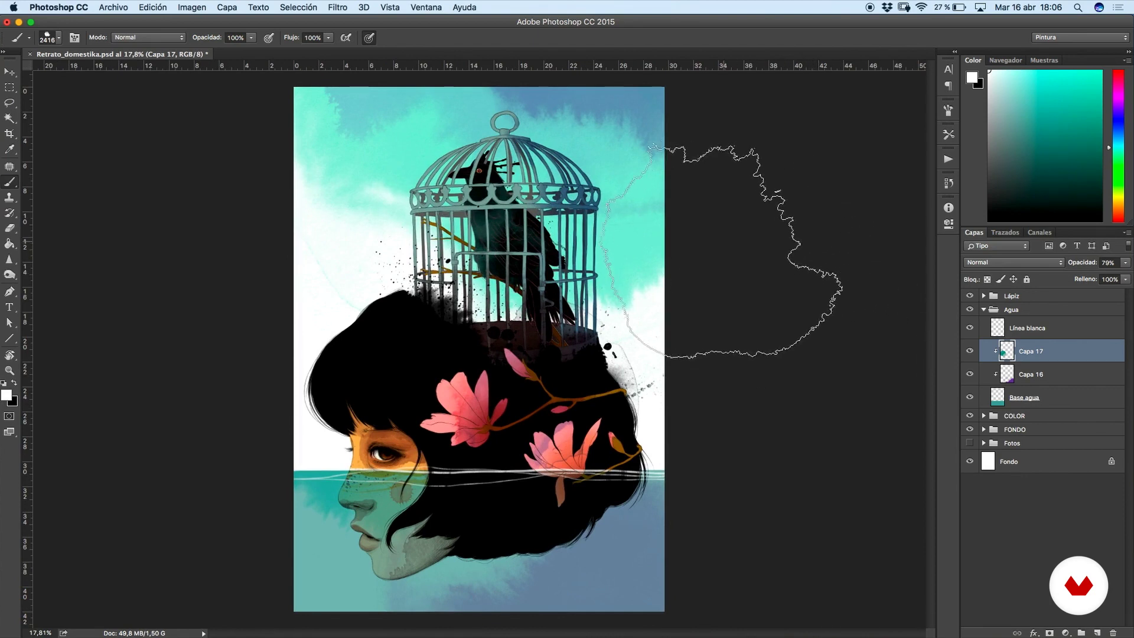